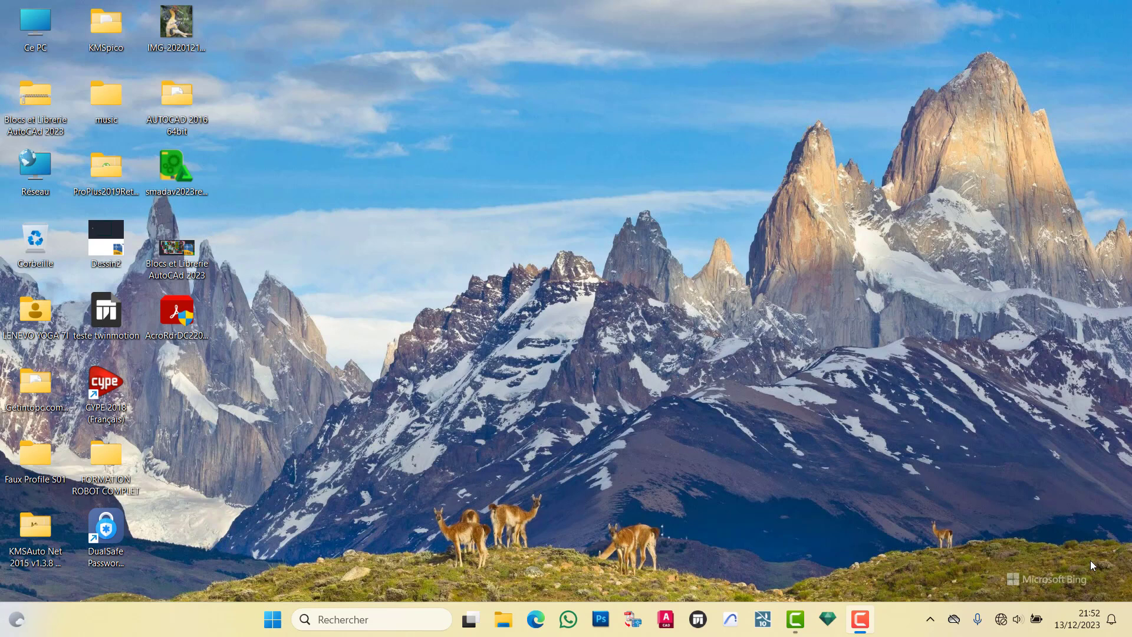
Step: Resume the screen recording and launch AutoCAD 2023 from the taskbar
click(861, 619)
mouse_move(860, 619)
click(849, 567)
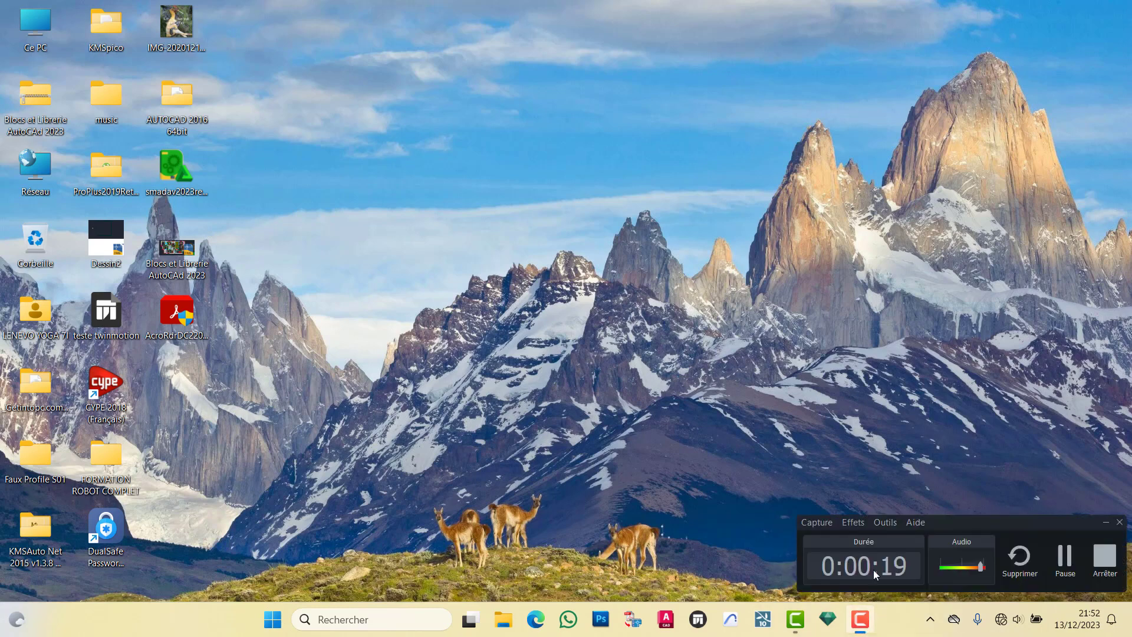
click(1065, 559)
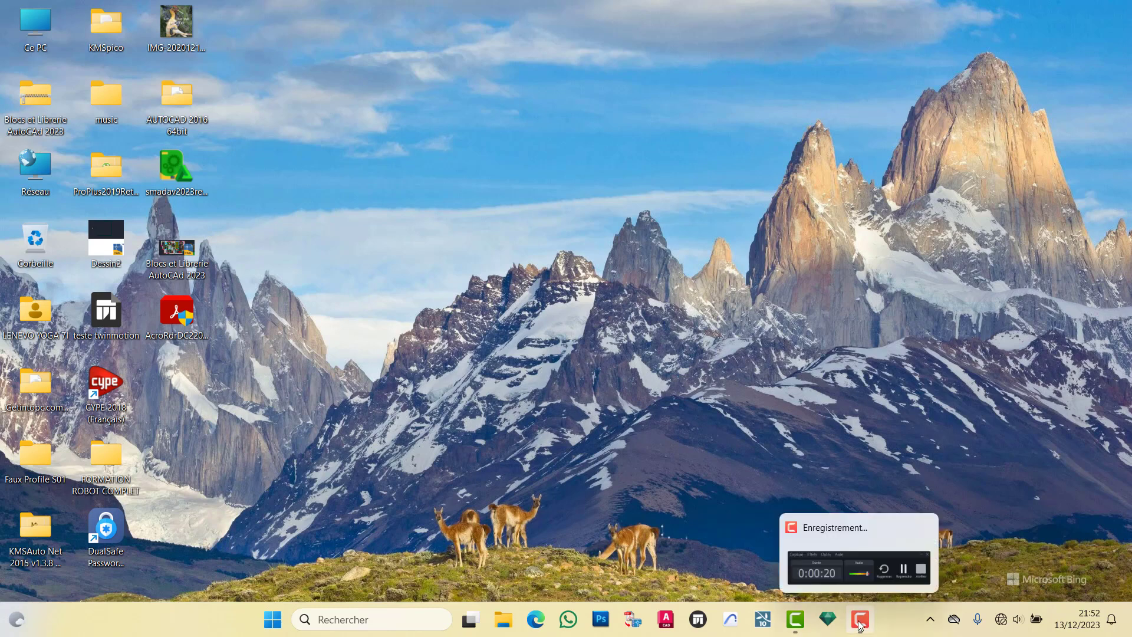
key(F9)
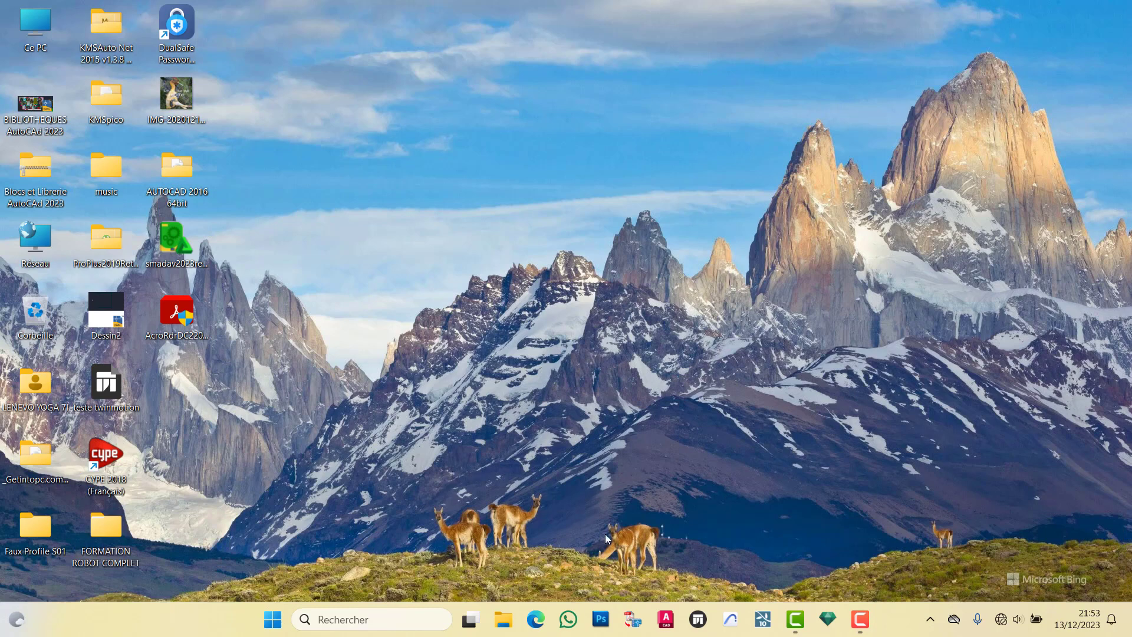
click(663, 613)
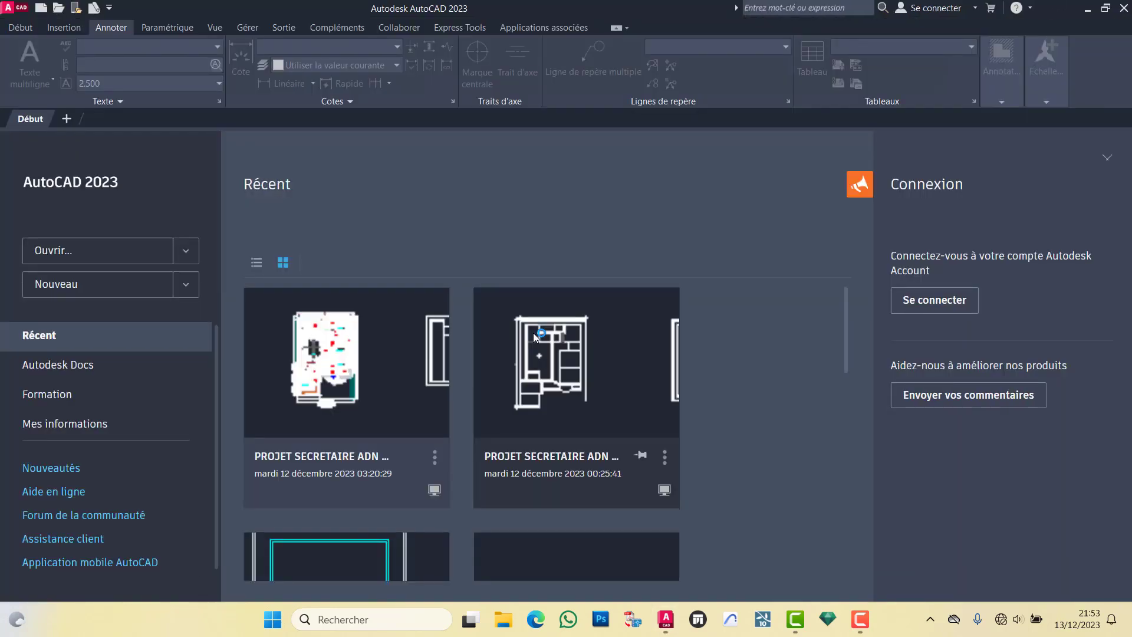
Step: Create a drawing from fof gabarit 2024.dwt and review its layers, such as A-Murs, FENETRE and PORTE
click(114, 282)
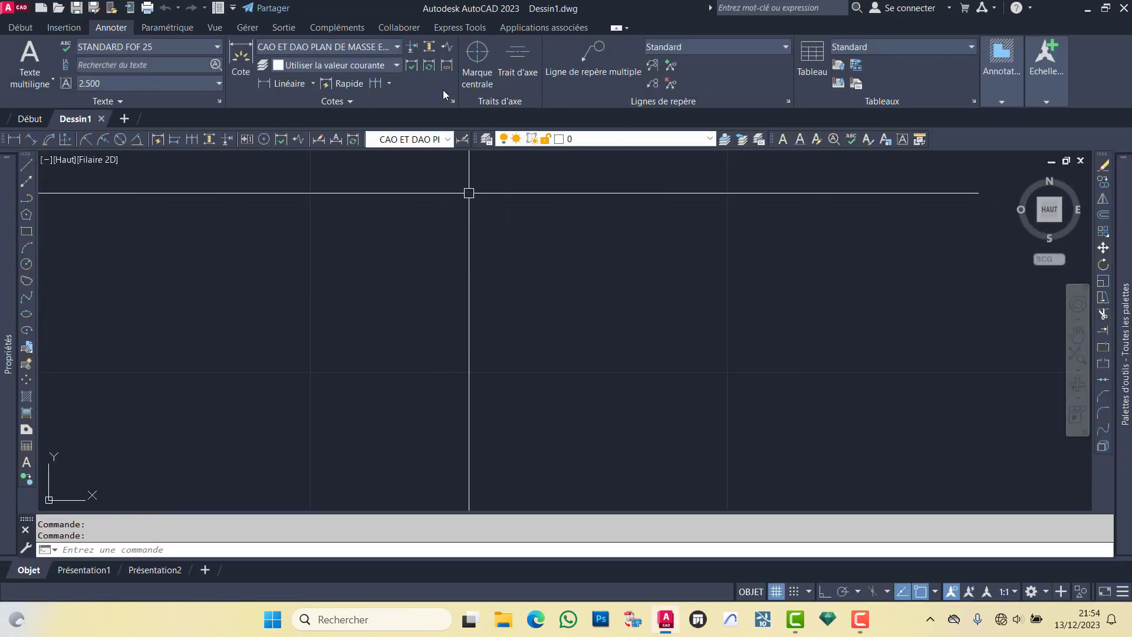
click(20, 28)
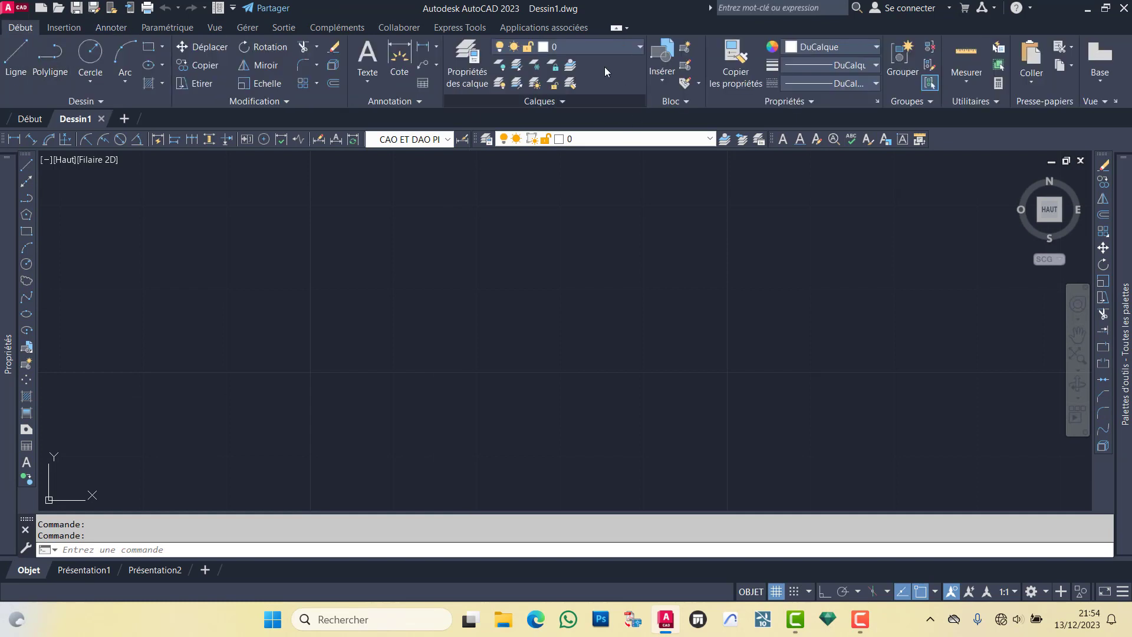
click(594, 46)
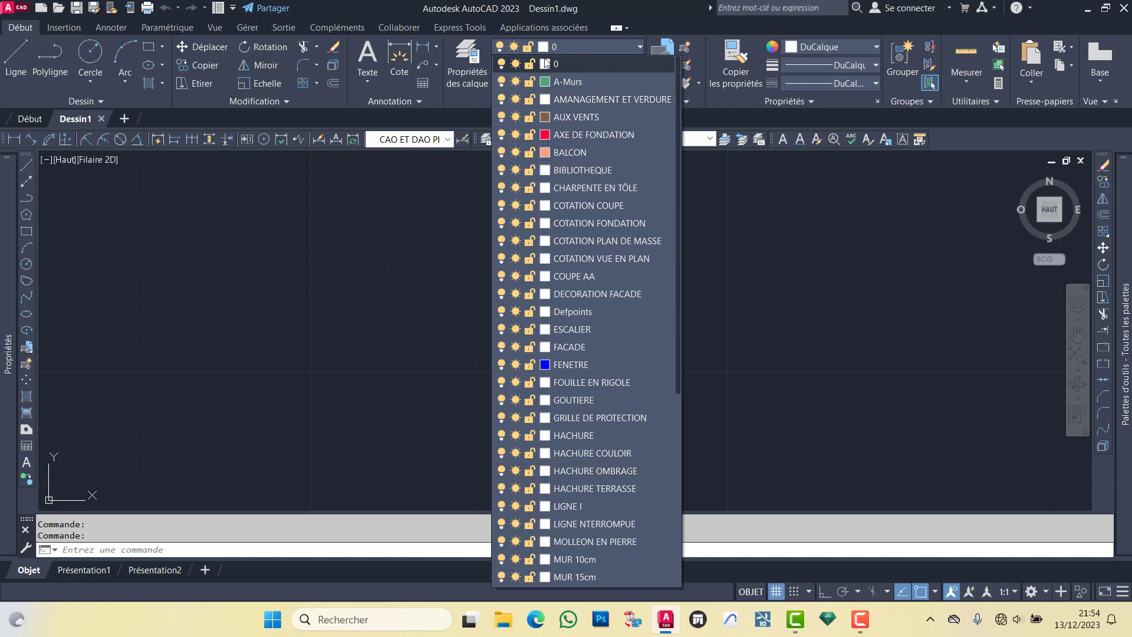
Step: Scroll through Dessin1's layer list, keeping layer 0 current
click(861, 628)
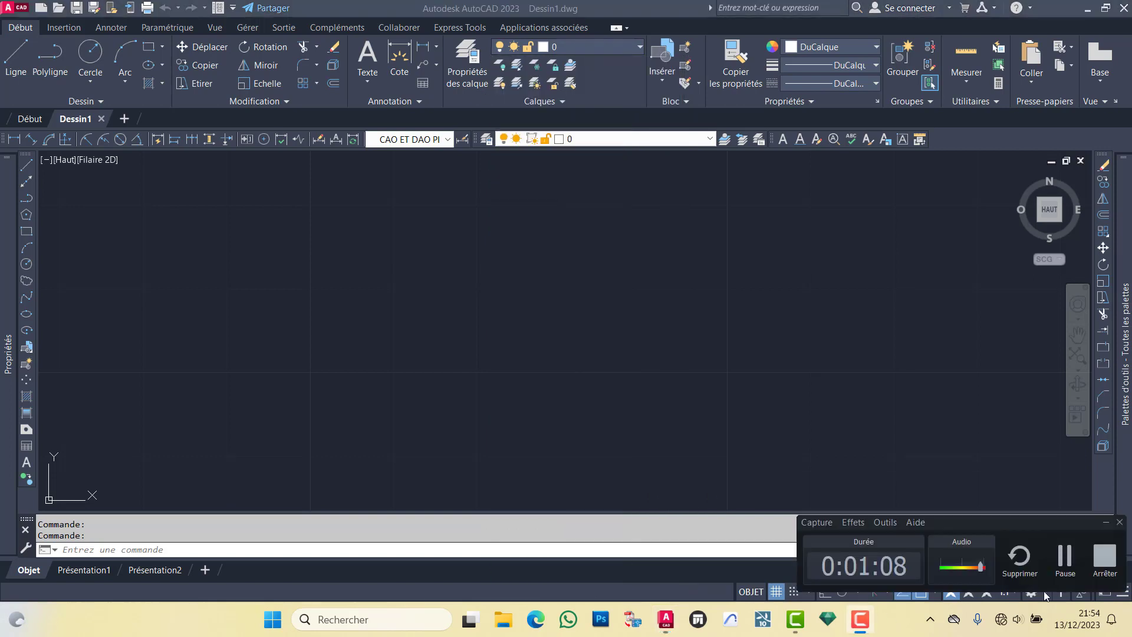
click(1069, 561)
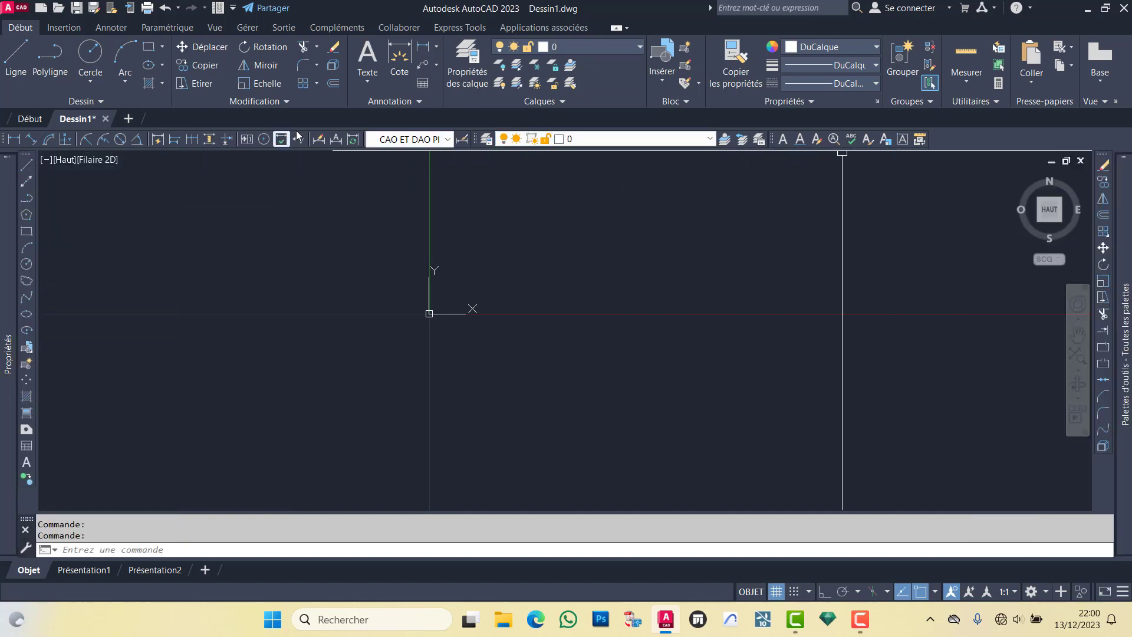
click(587, 49)
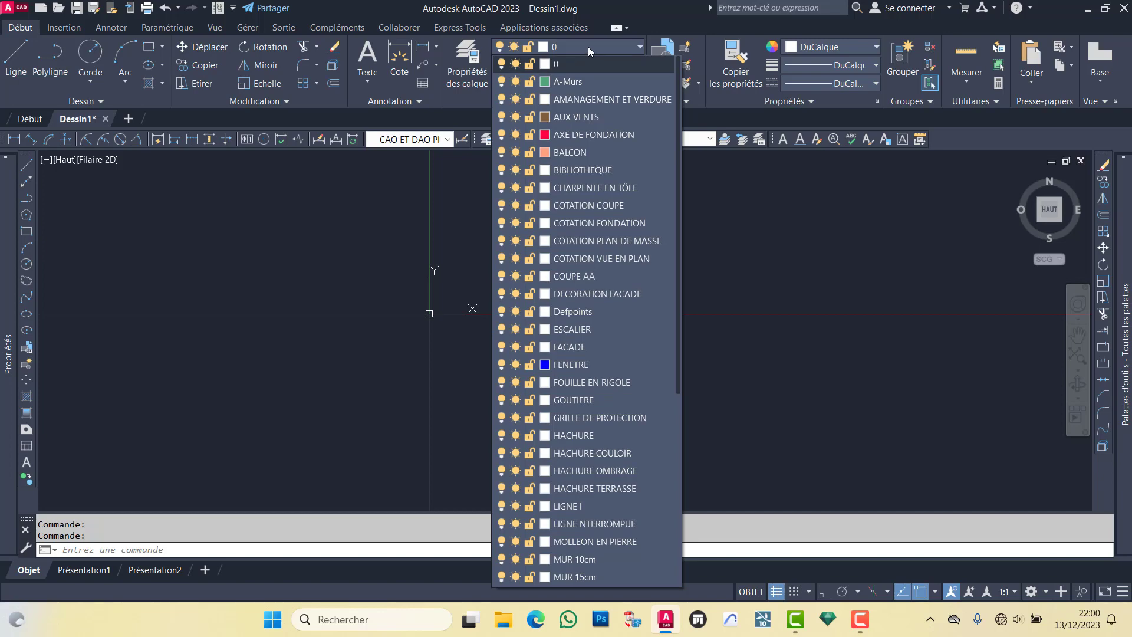
scroll(571, 307, down, 4)
scroll(571, 306, down, 2)
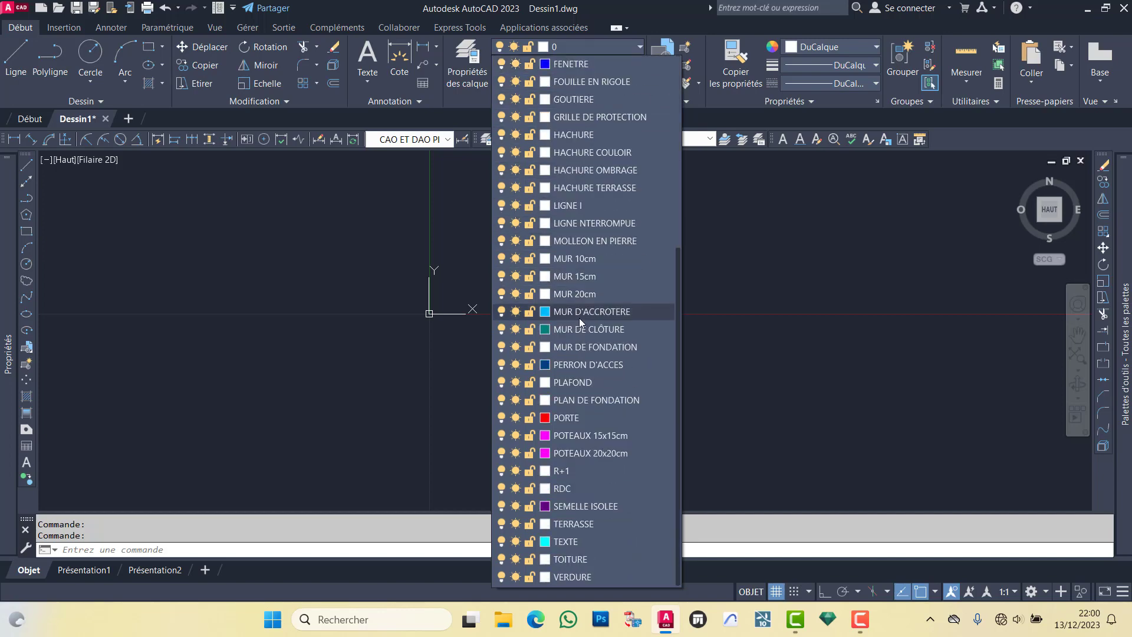
scroll(571, 177, up, 5)
scroll(571, 92, up, 1)
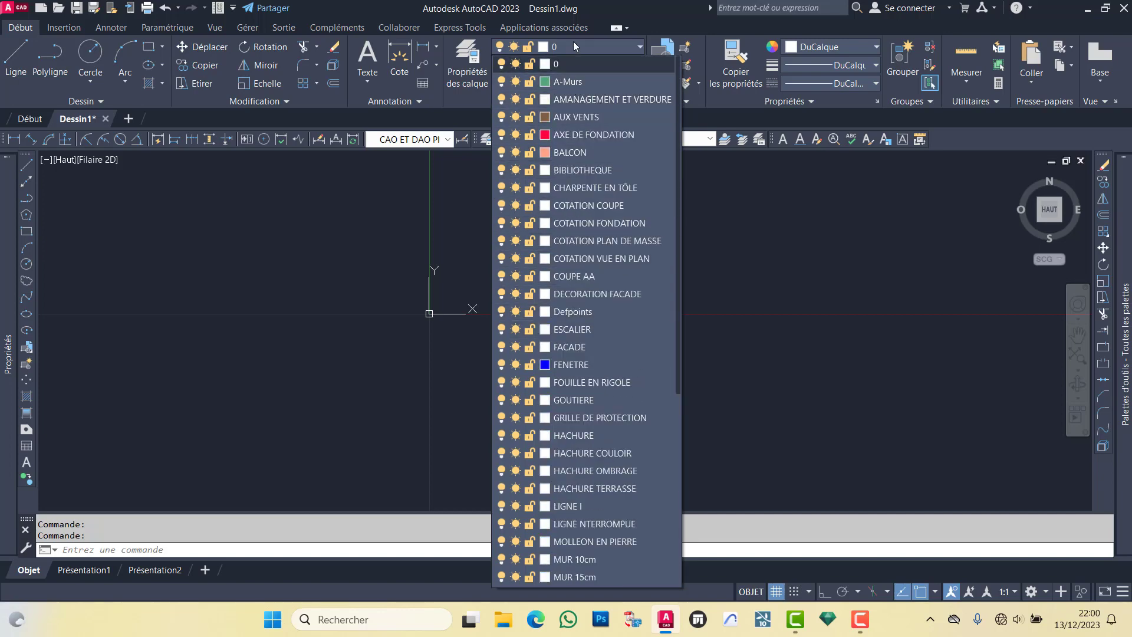
click(573, 41)
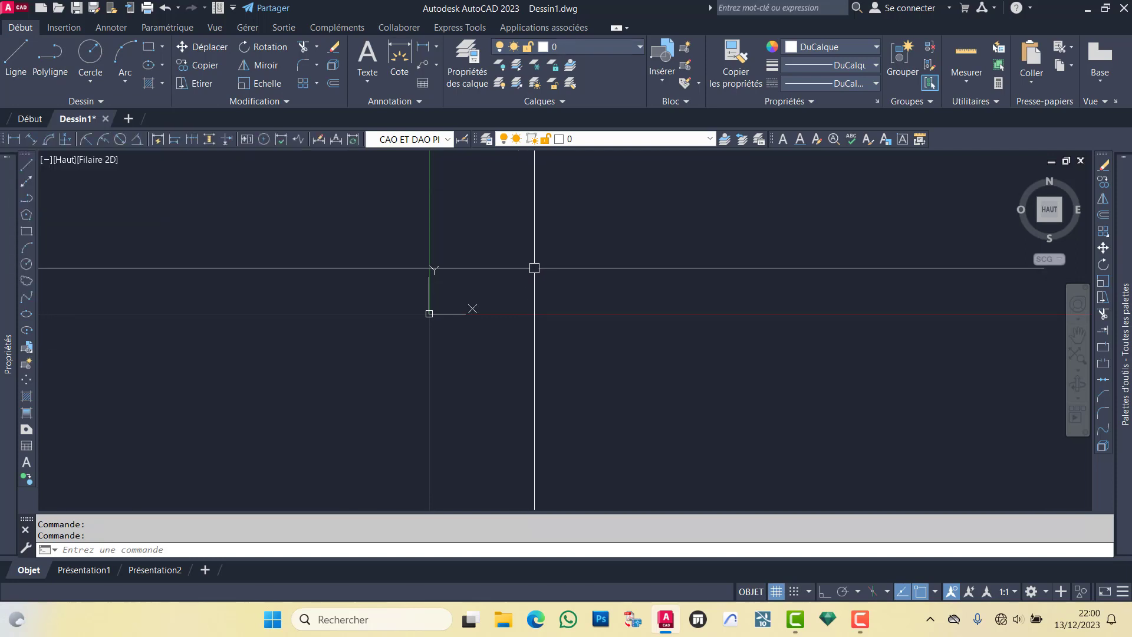
Step: Draw empty selection windows on the Dessin1 canvas, then close Dessin1
click(369, 382)
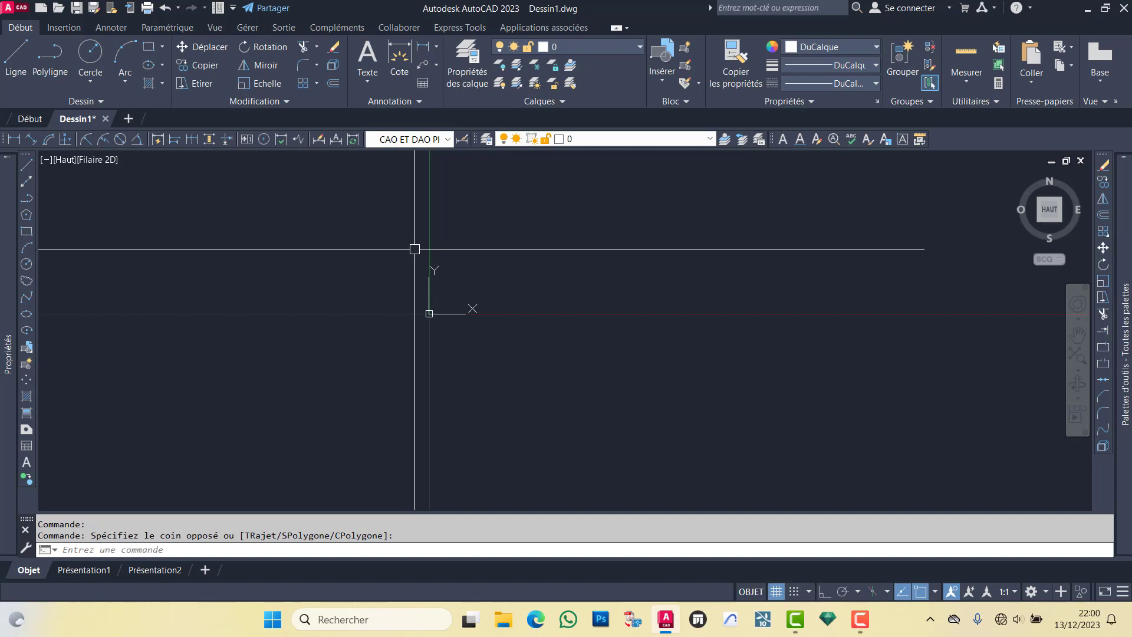
click(587, 46)
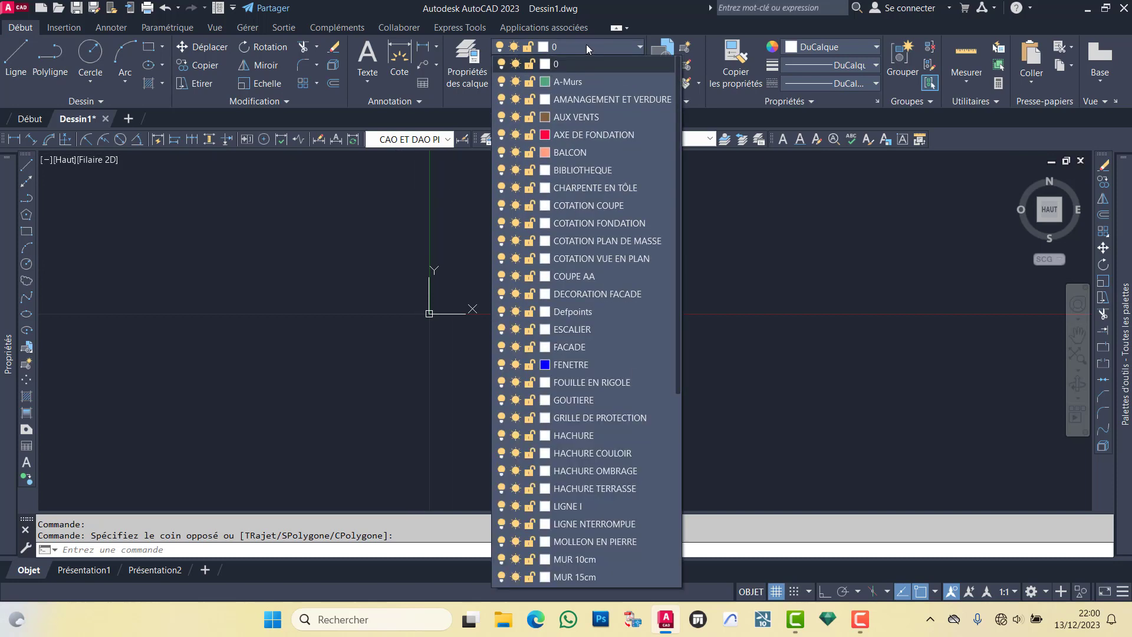
click(587, 47)
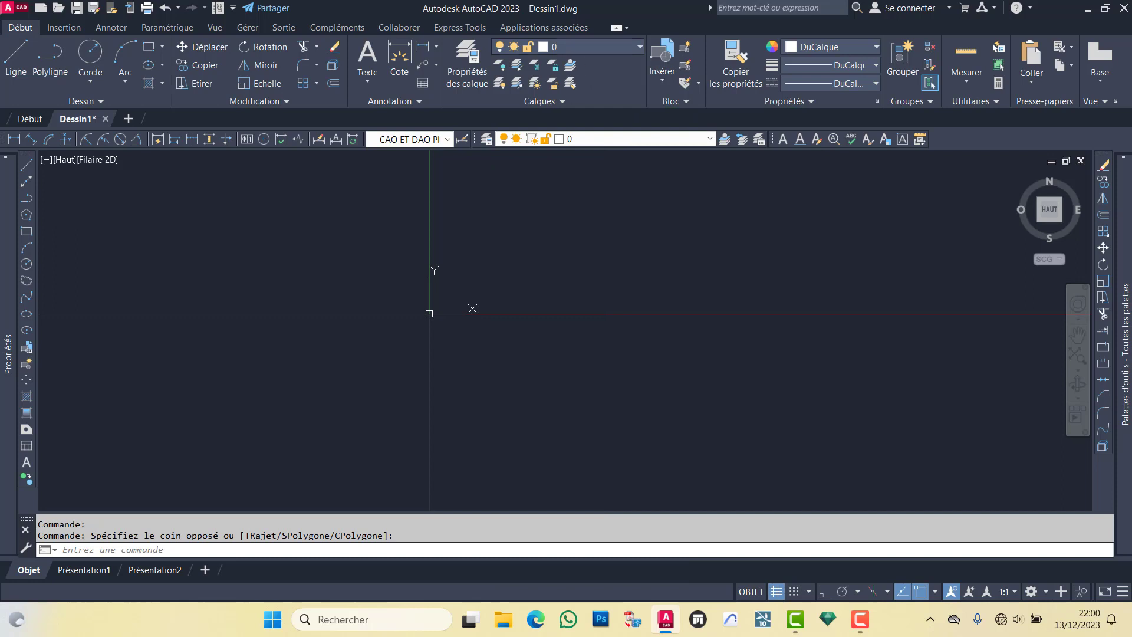
click(268, 204)
click(516, 369)
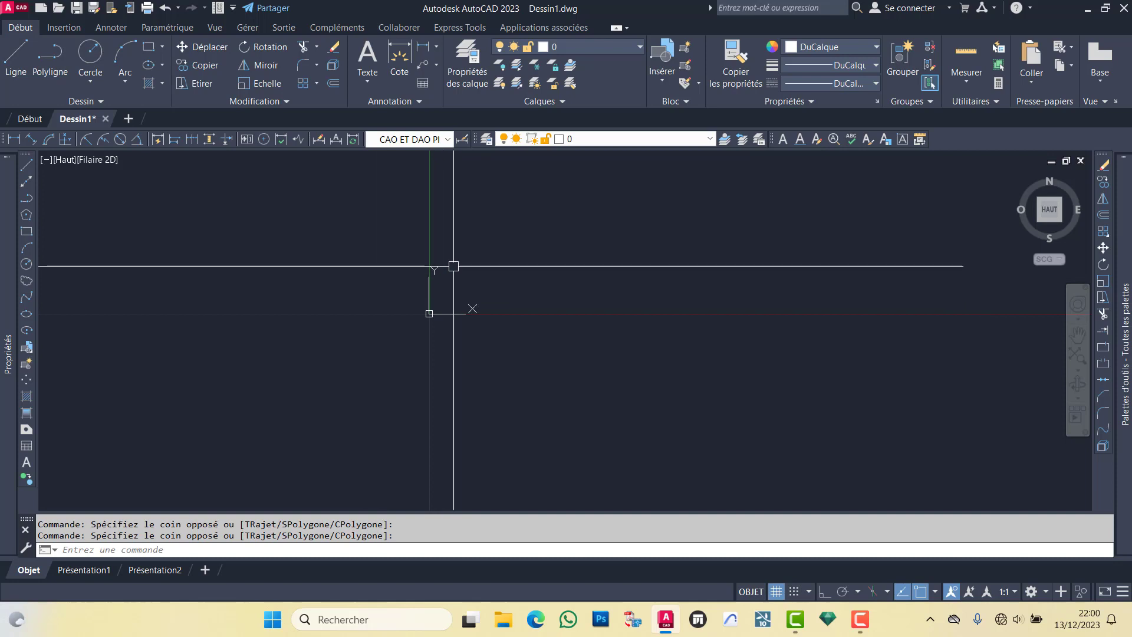
click(503, 246)
click(359, 383)
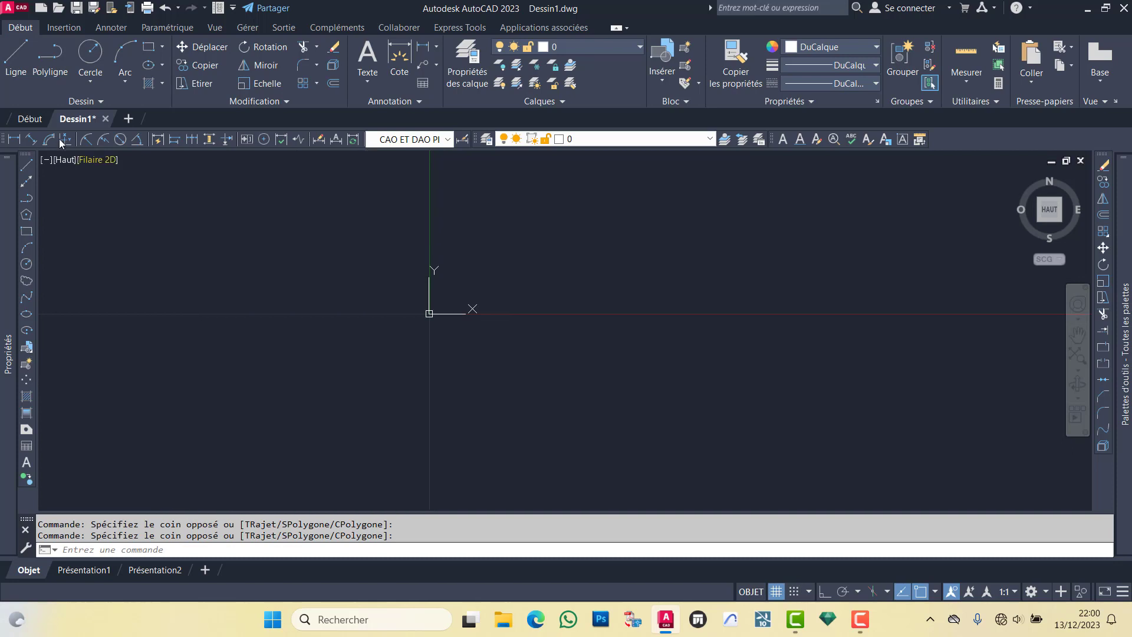
click(29, 118)
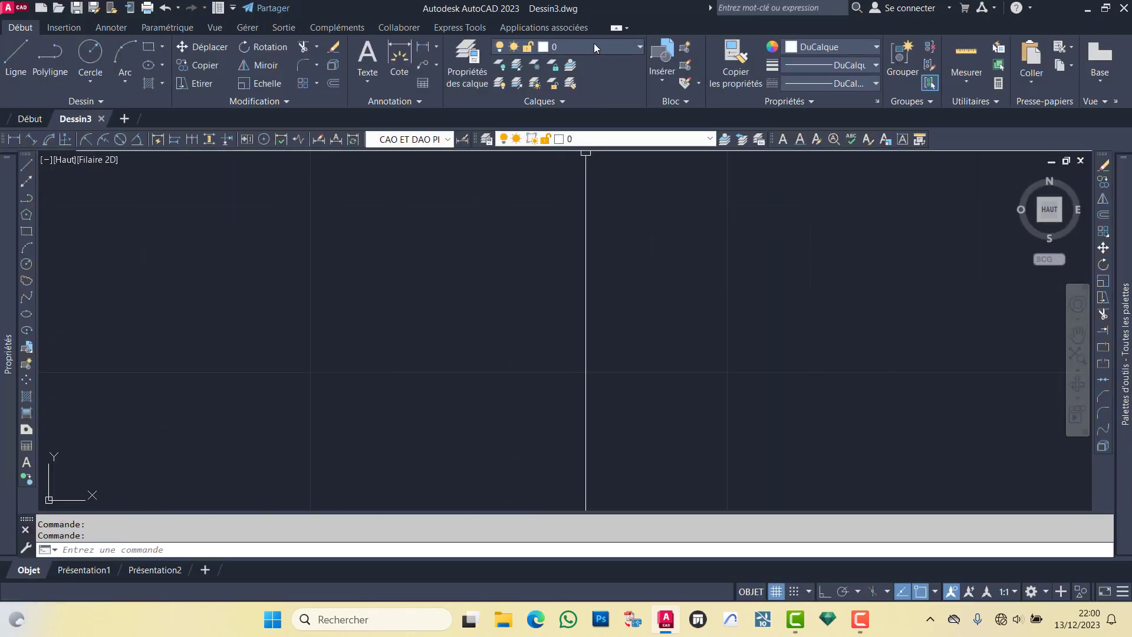
Step: Check the layer and dimension style lists in Dessin3, leaving the current style unchanged
click(595, 48)
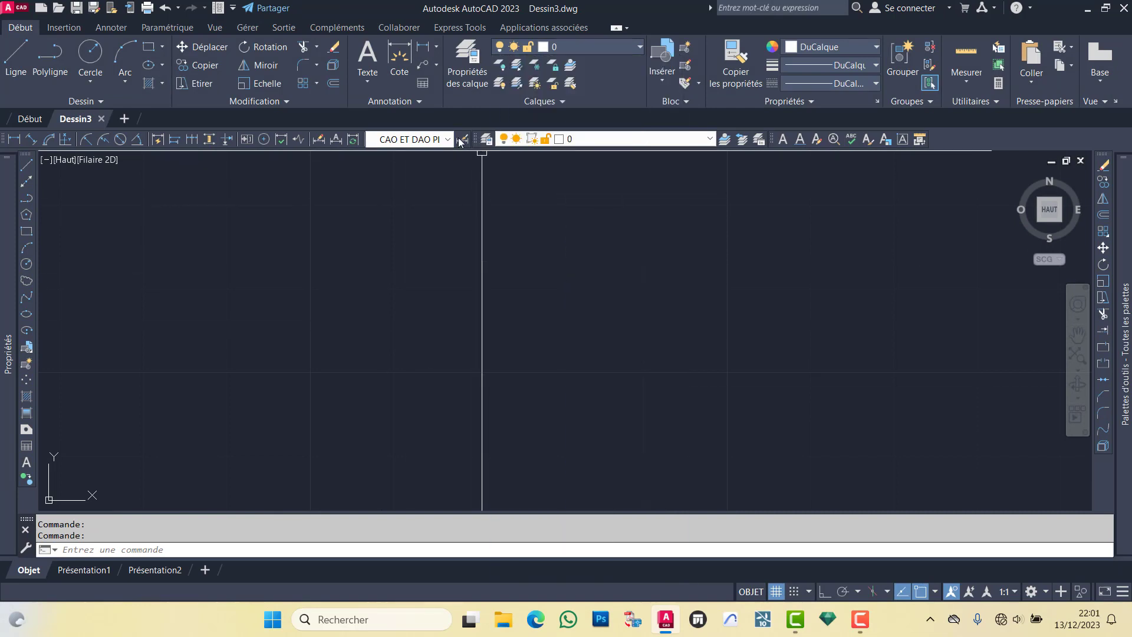
click(431, 142)
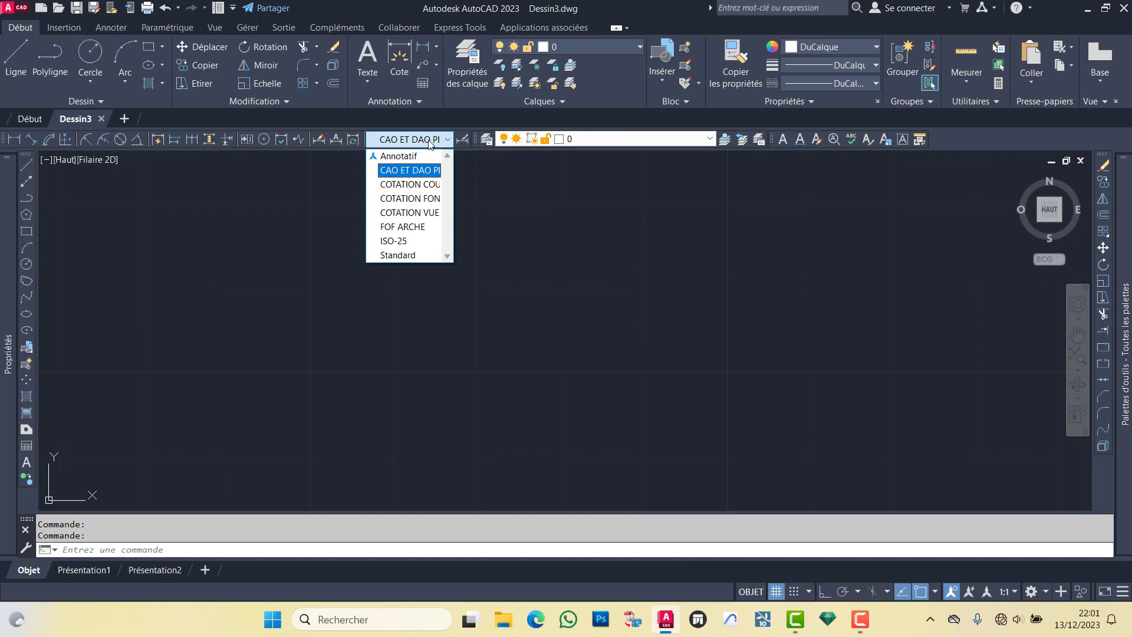
key(Down)
key(Down)
key(Down)
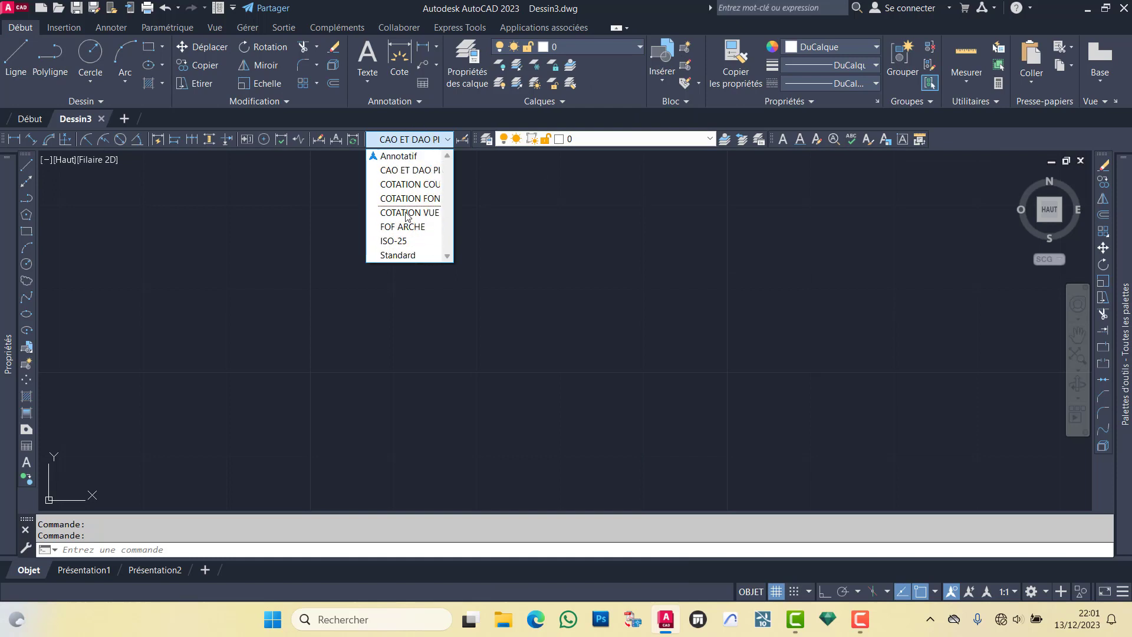
click(275, 299)
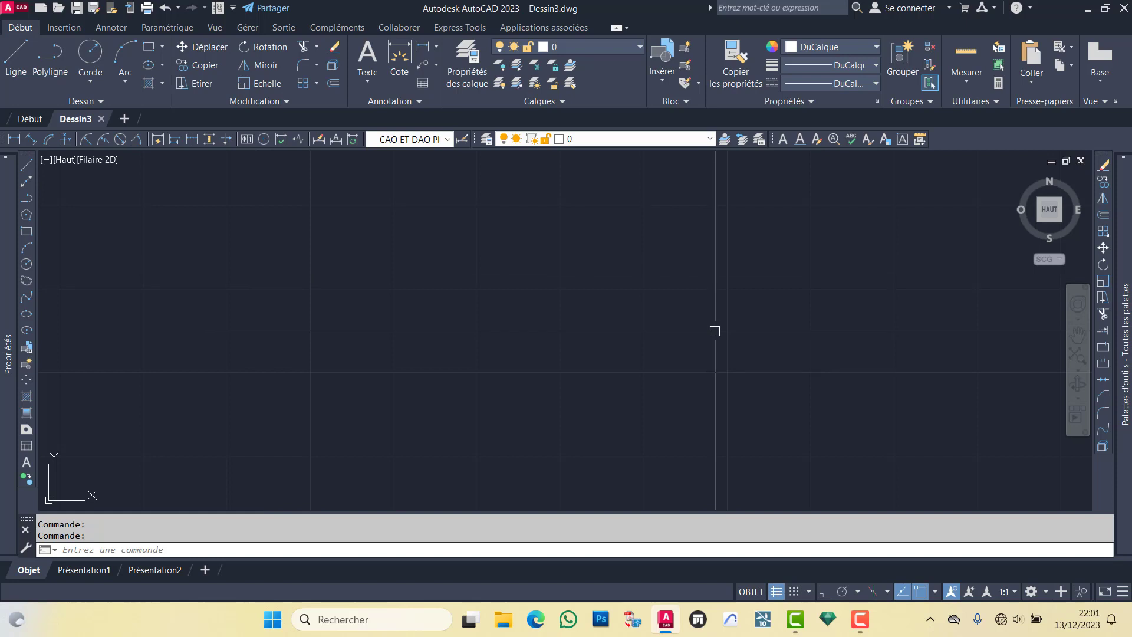
Step: Toggle the screen recorder controls and pan the Dessin3 view up and right
click(860, 619)
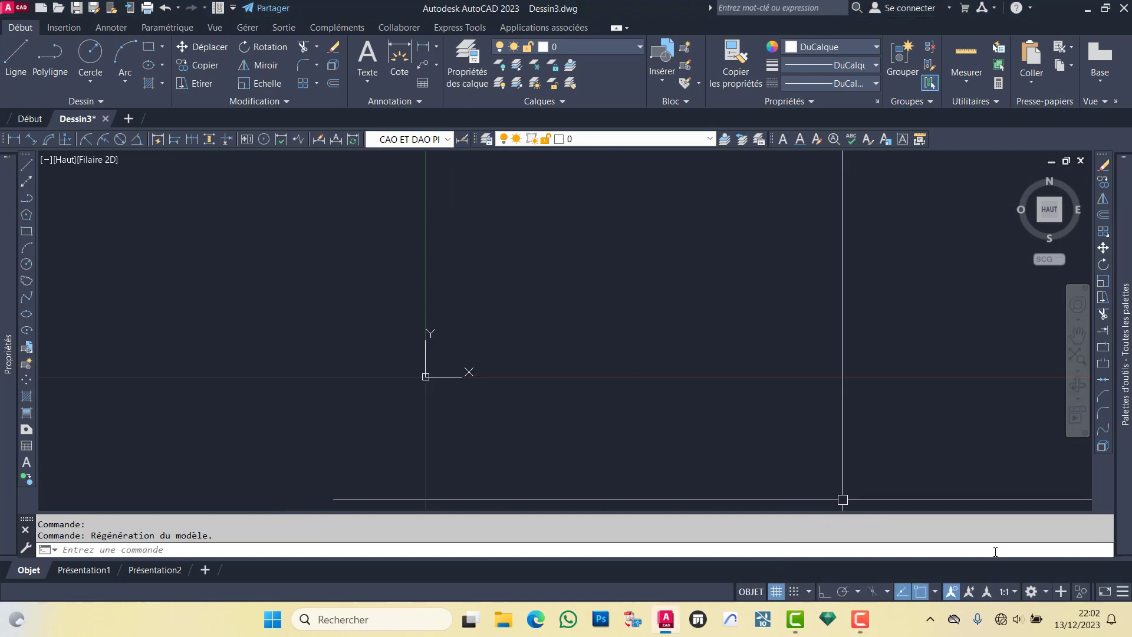
click(860, 620)
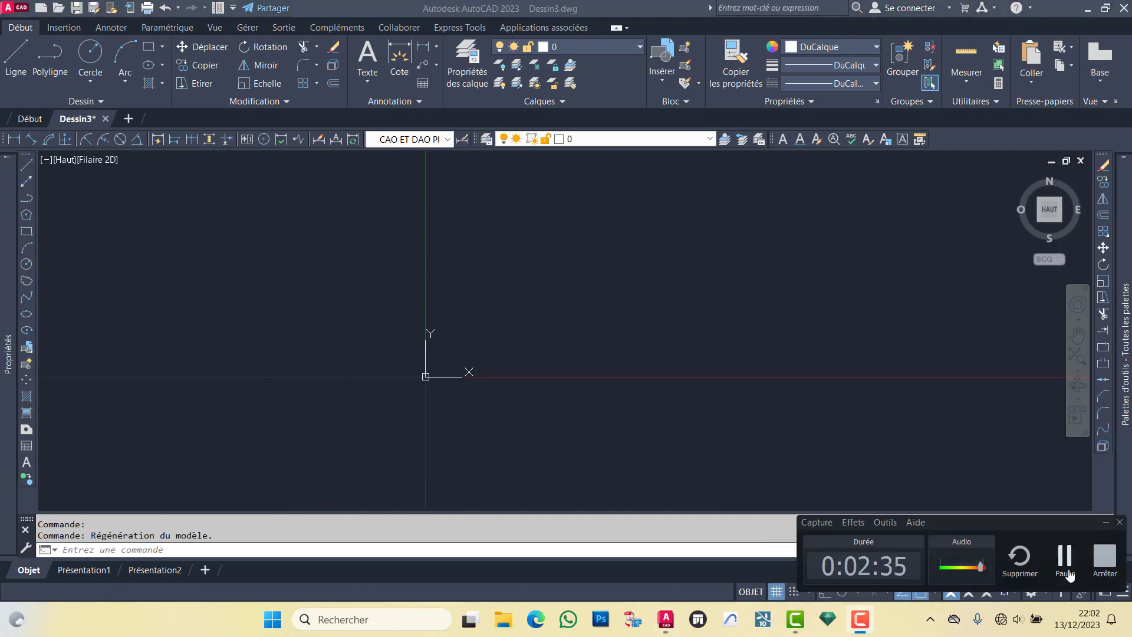
click(640, 392)
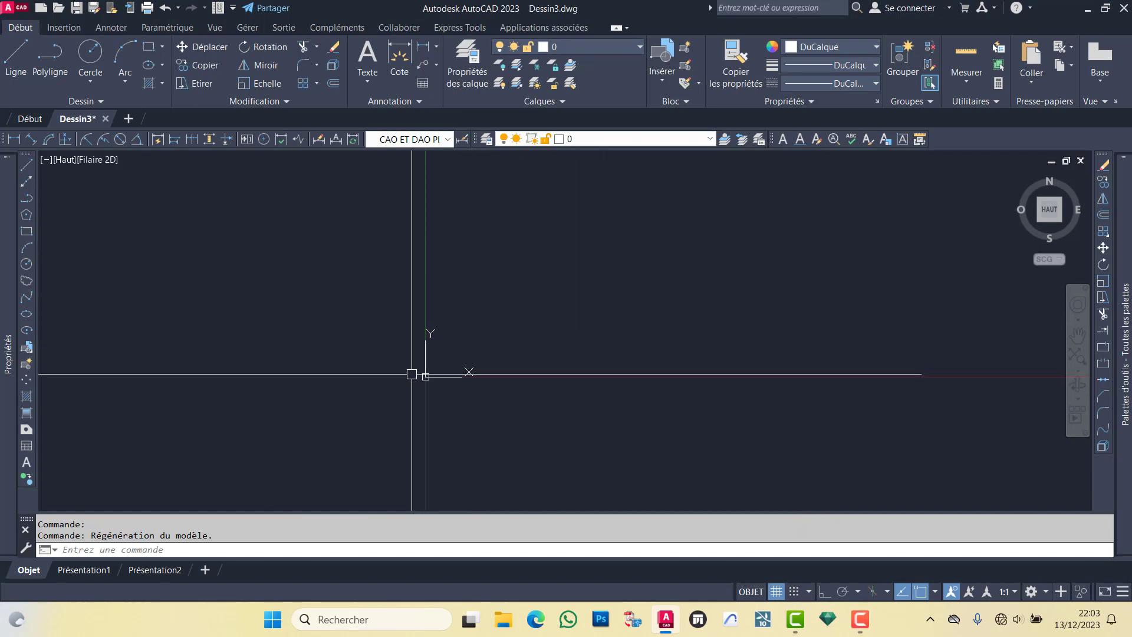
middle_drag(412, 374, 497, 233)
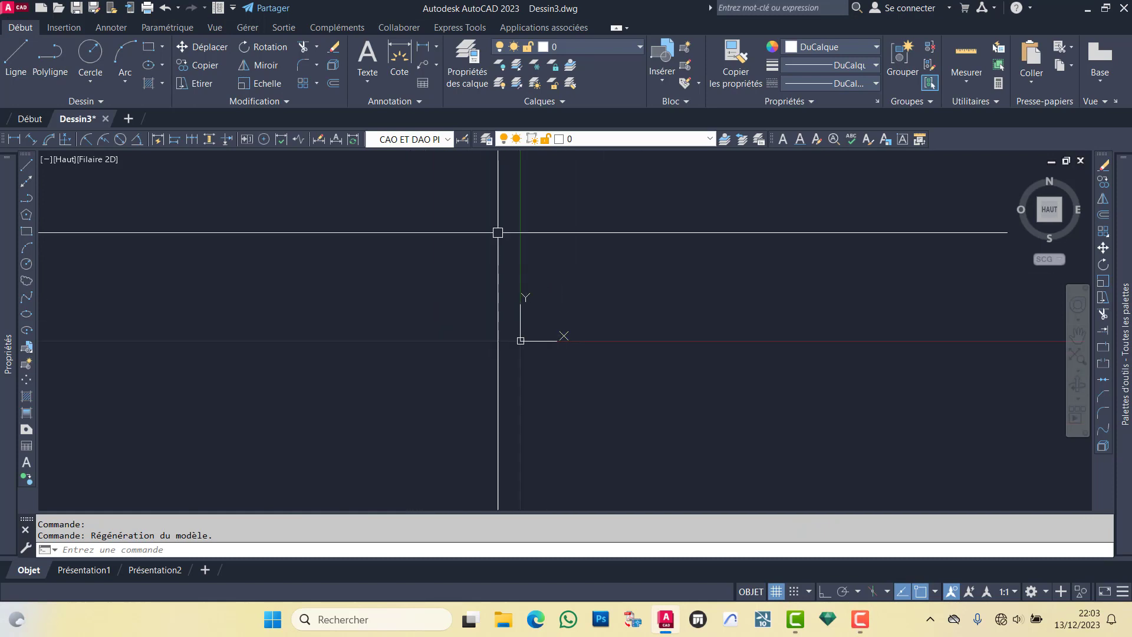
Step: Close Dessin3 and discard its changes without saving
click(106, 119)
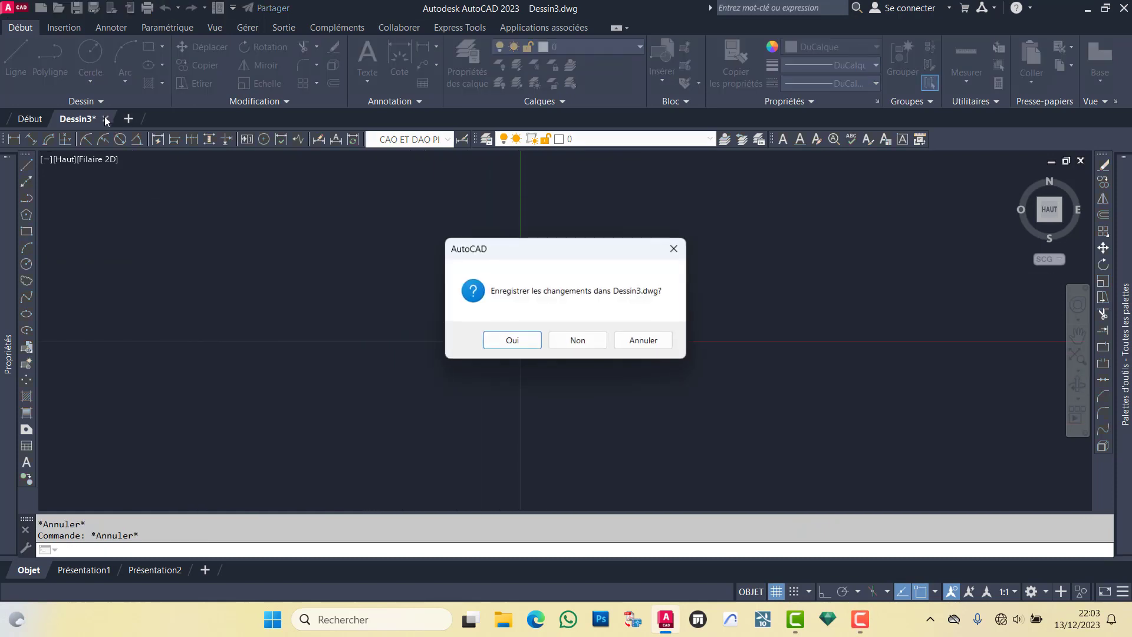
click(577, 341)
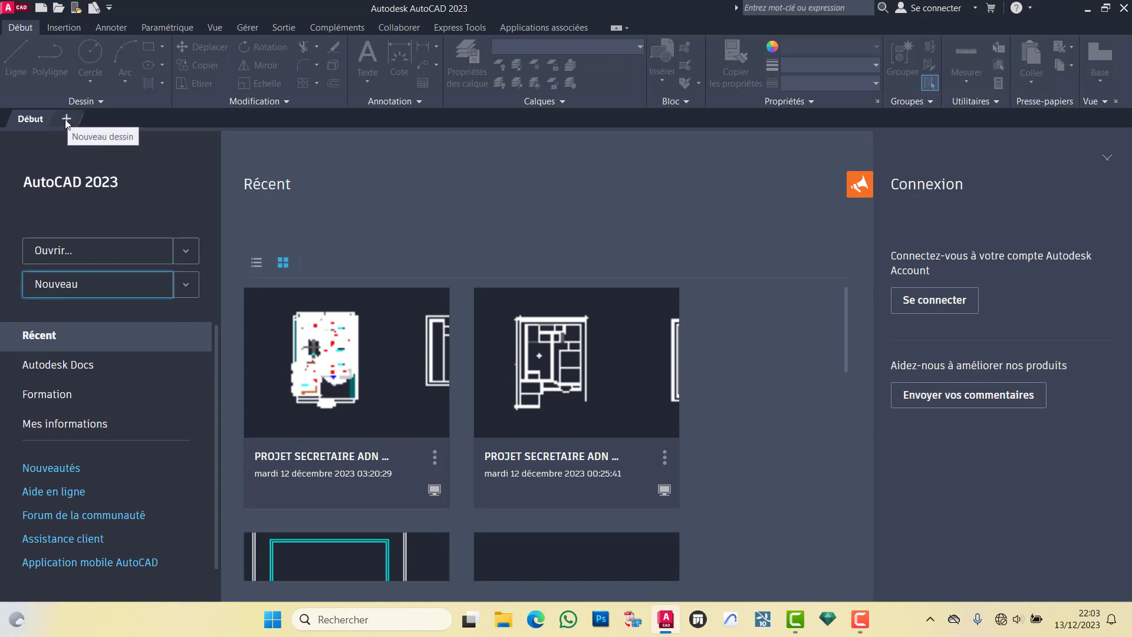
Step: Create drawing Dessin4, review its layer list with layer 0 current, and close it
click(66, 119)
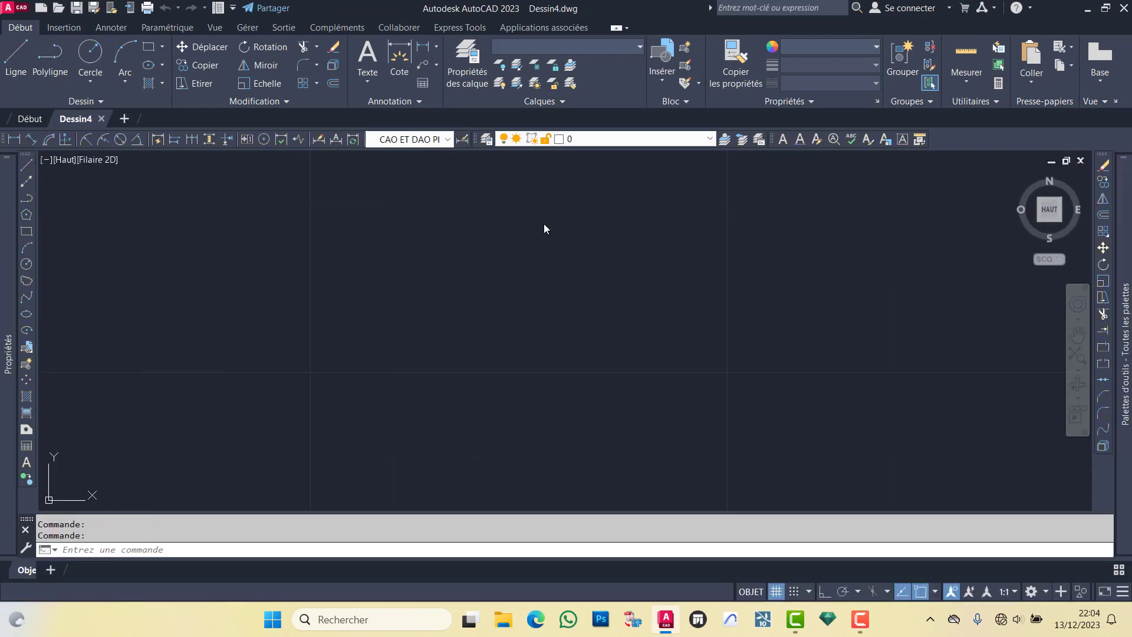
click(624, 48)
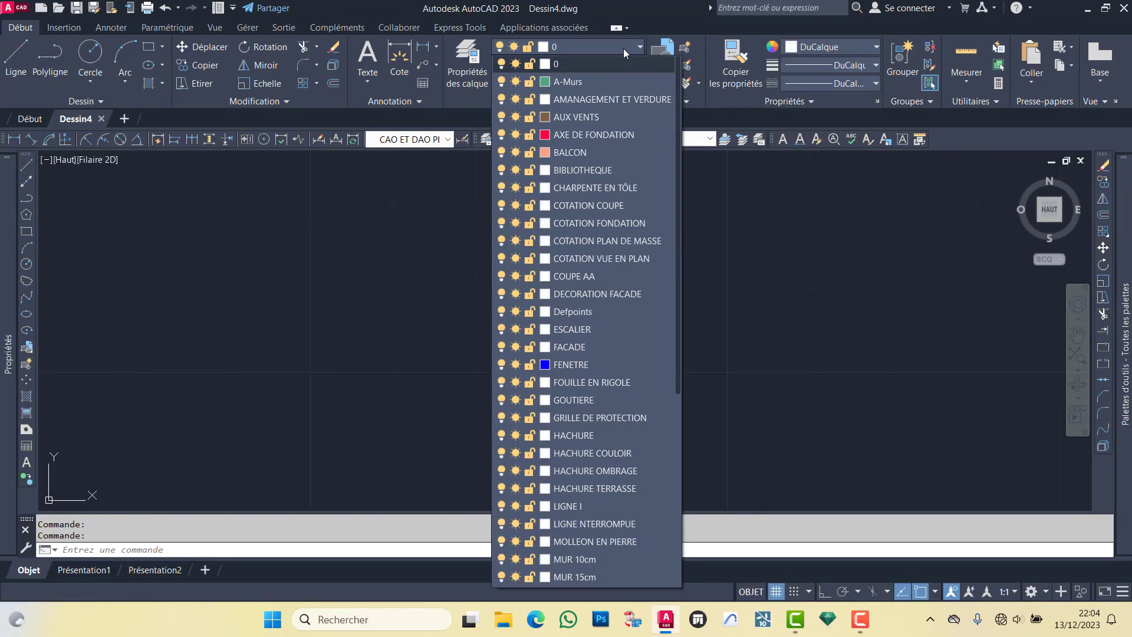
click(622, 48)
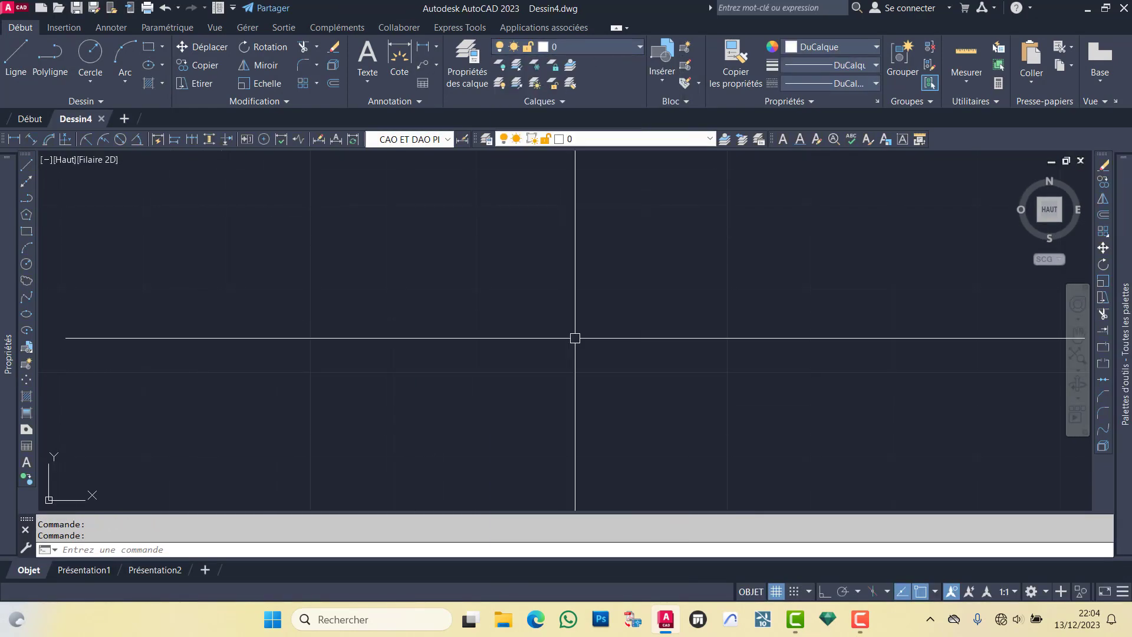
click(617, 47)
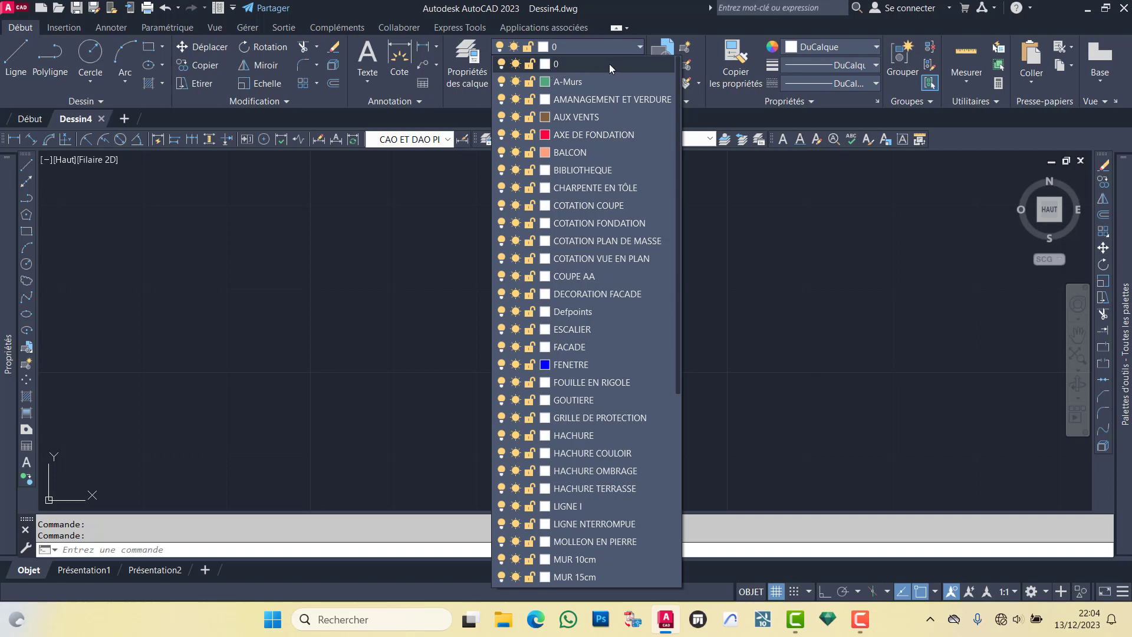
click(600, 44)
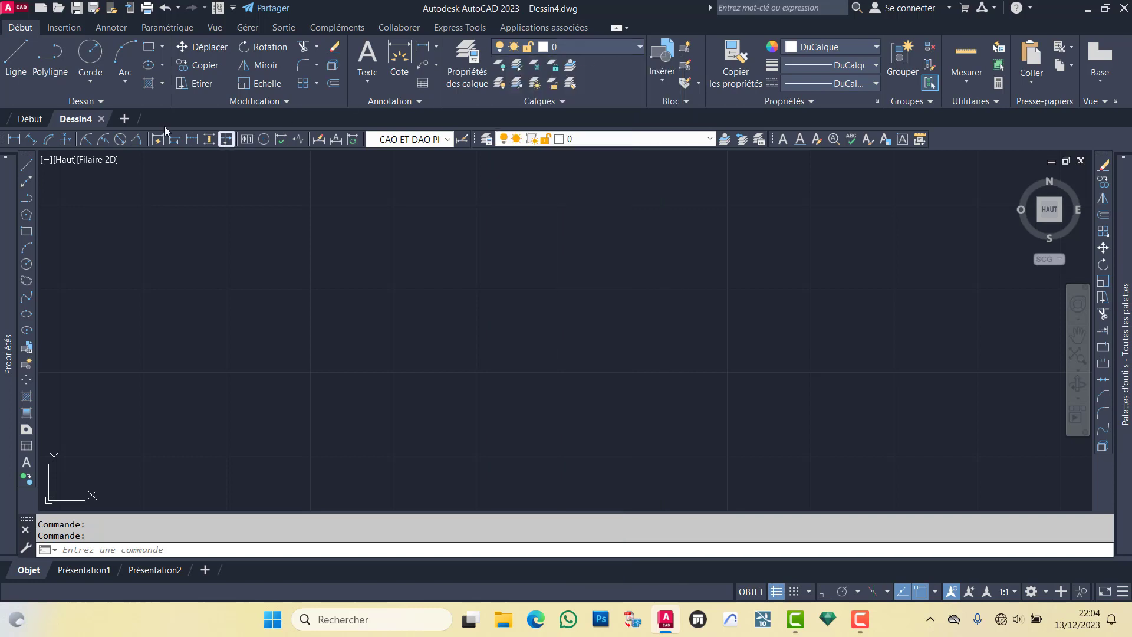
click(101, 118)
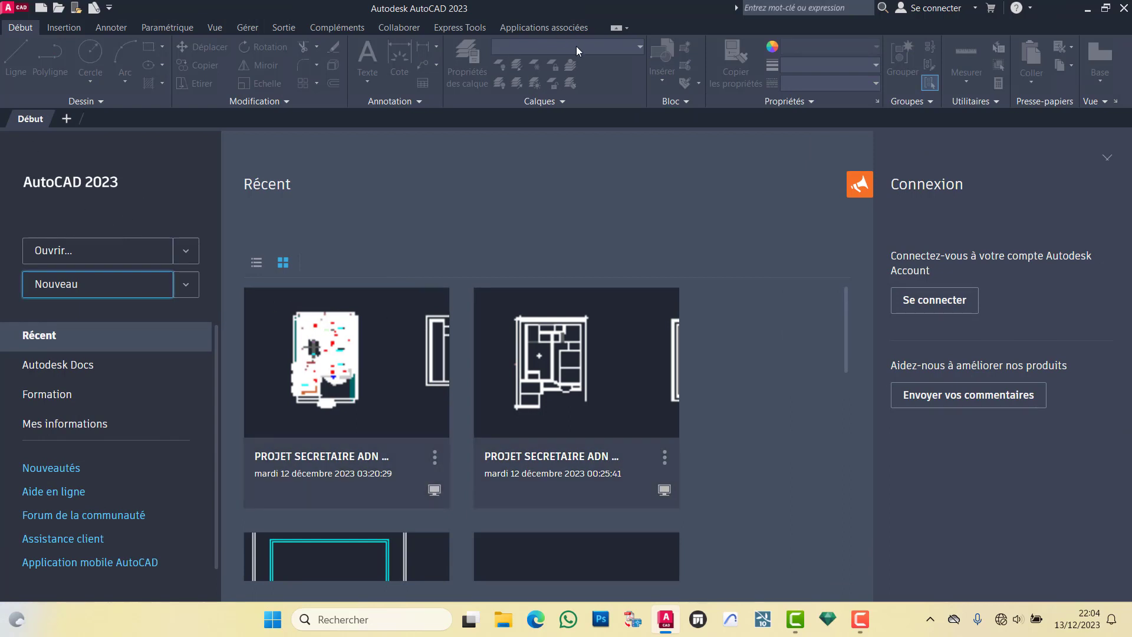
Step: Create drawing Dessin5 and view the layers it received from the template
click(66, 119)
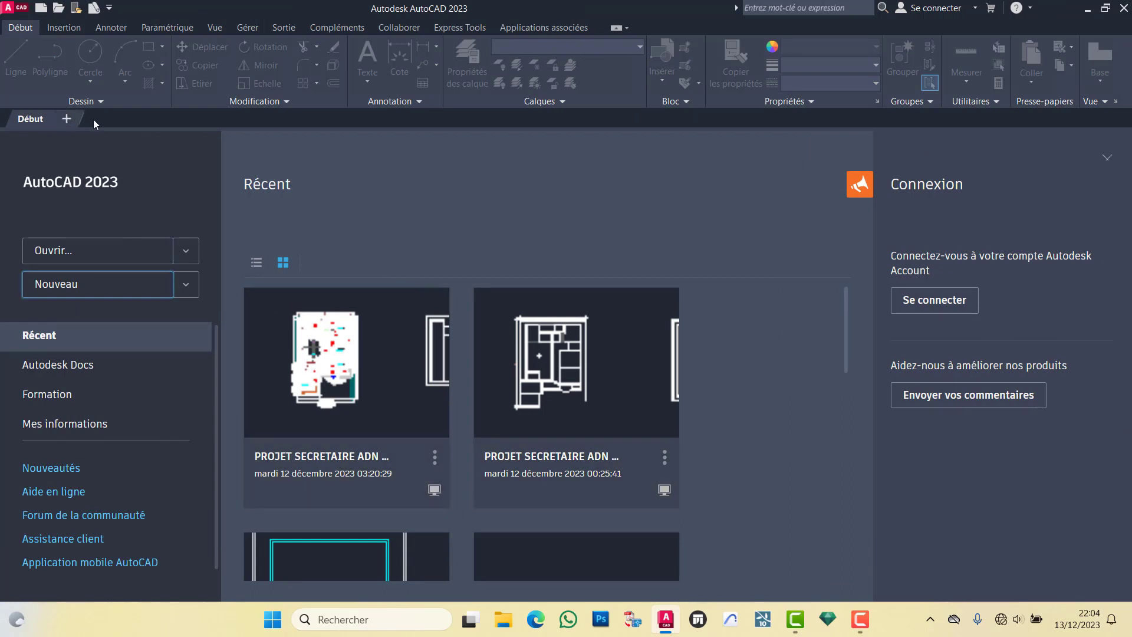
click(604, 48)
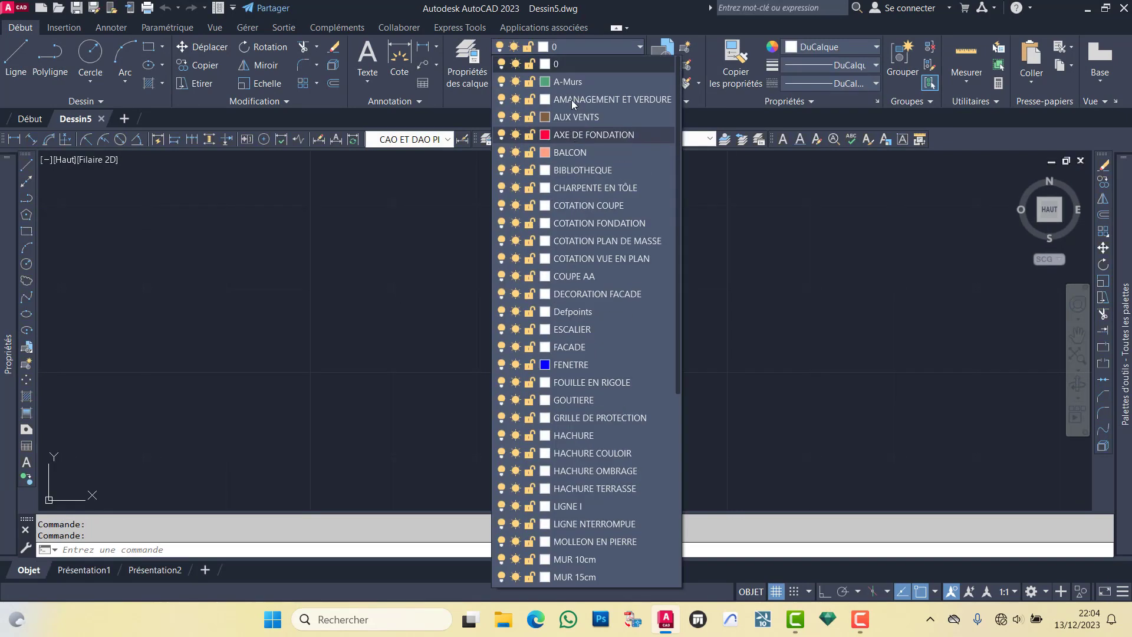
click(413, 250)
Step: Drag several empty selection windows across the Dessin5 canvas
click(569, 222)
click(441, 318)
click(391, 400)
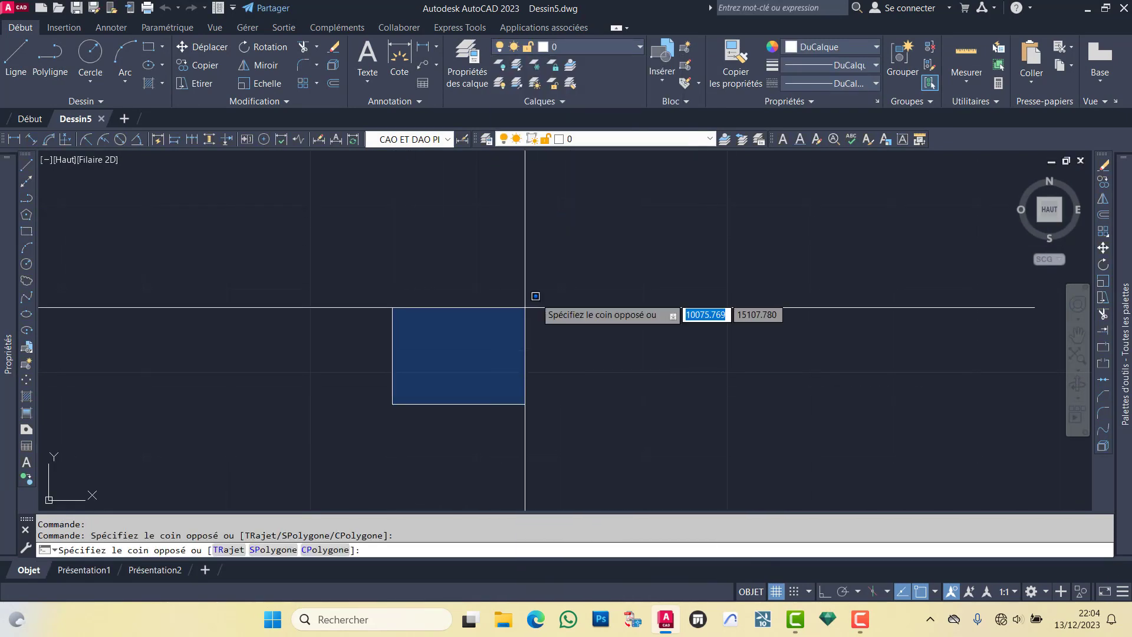
click(524, 308)
click(645, 205)
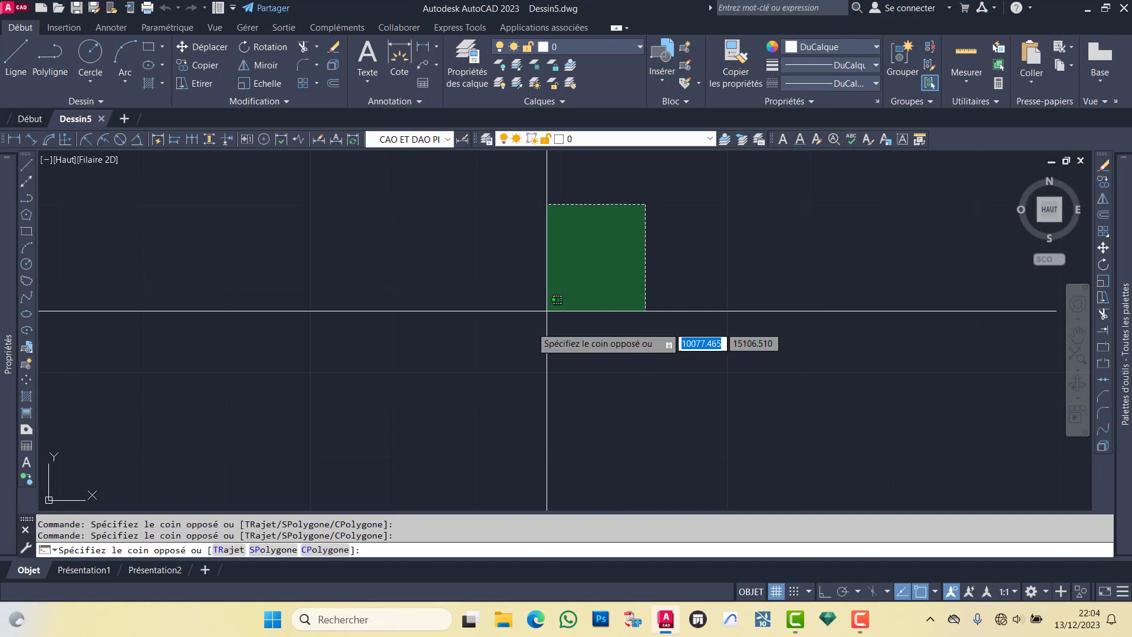
click(429, 406)
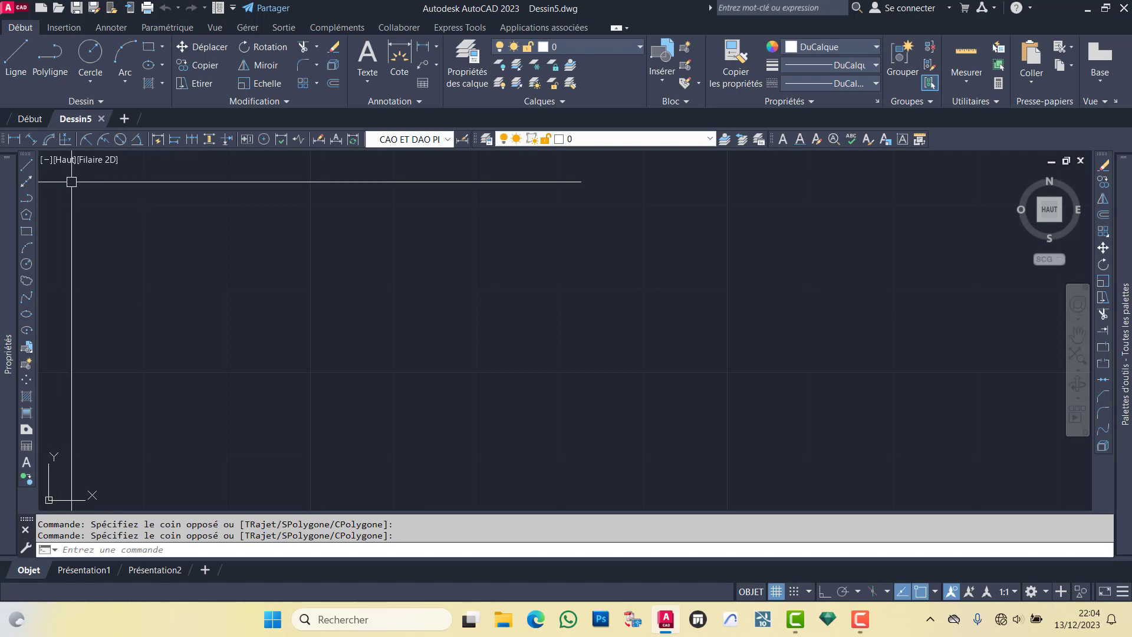
Step: Recheck the layer list with layer 0 current, then return to the start page
click(610, 45)
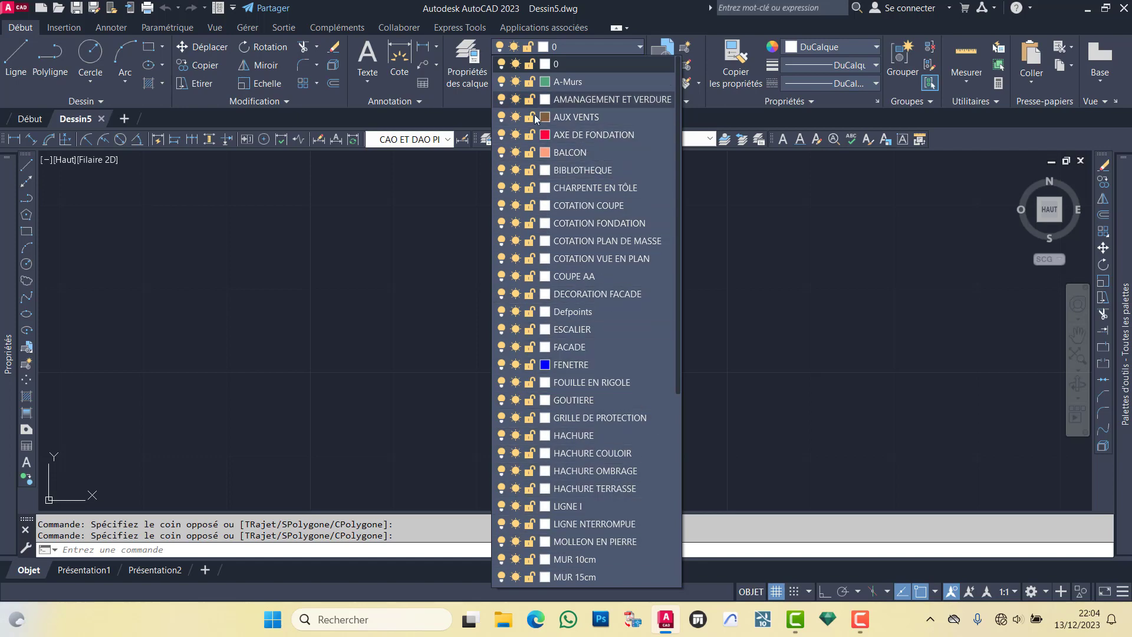
click(452, 256)
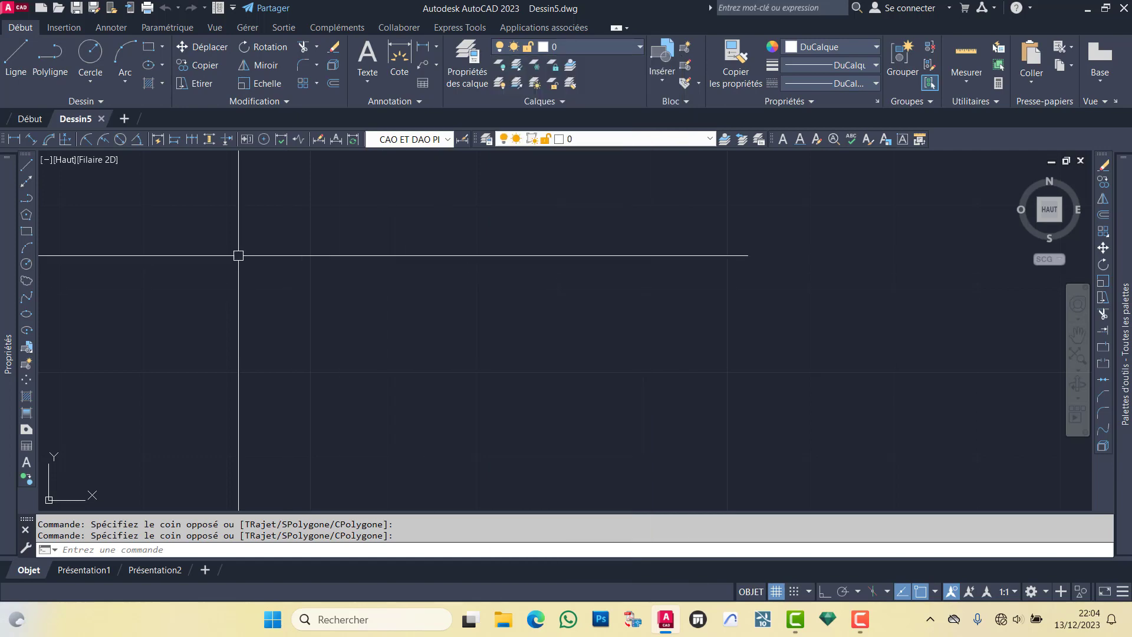
click(30, 117)
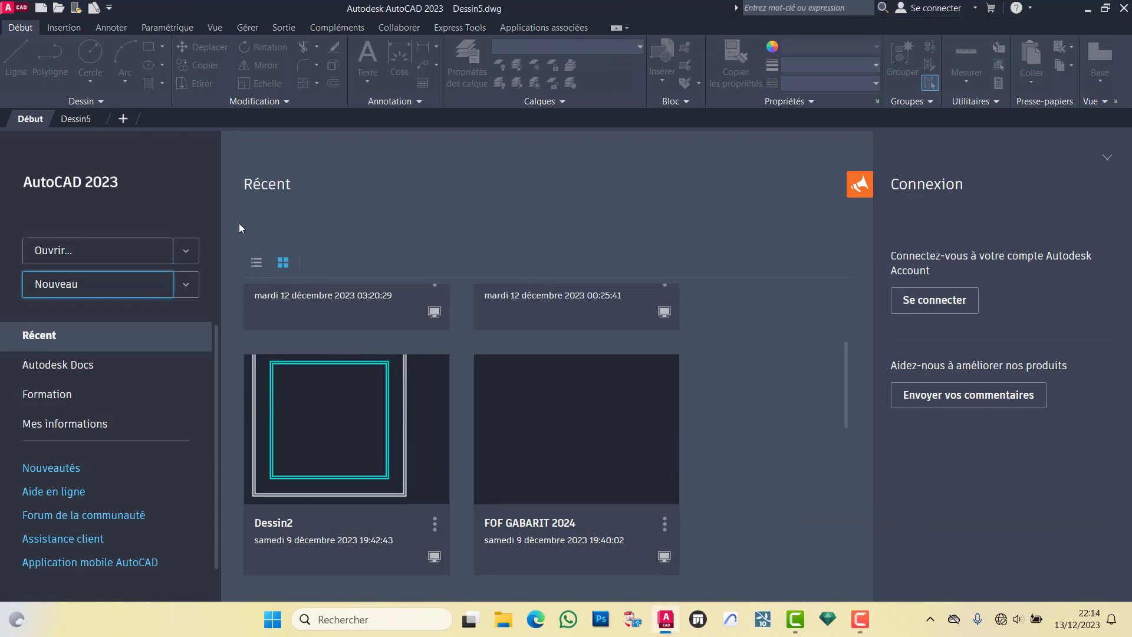
Step: Switch to Dessin5, then create Dessin6 from fof gabarit 2024.dwt and check its layers
click(100, 120)
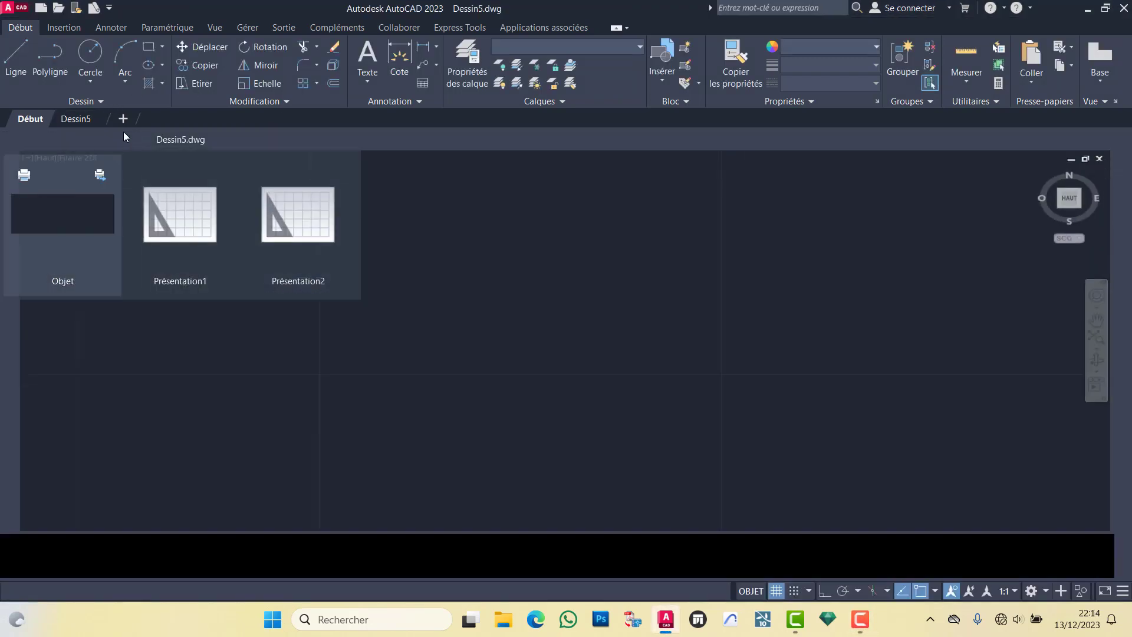
click(101, 119)
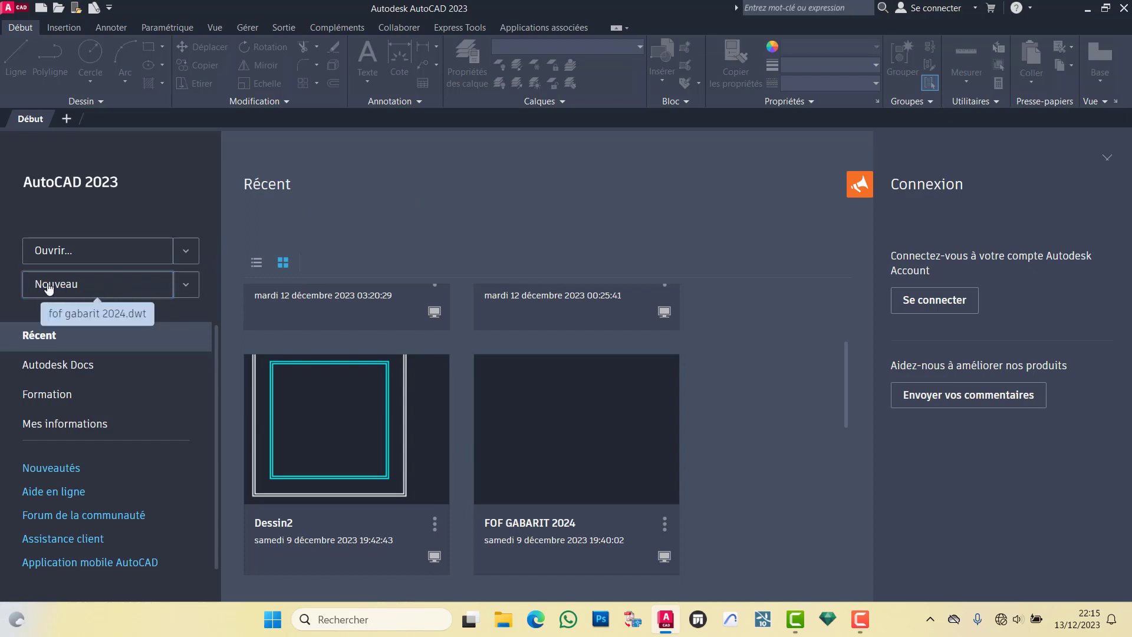
click(187, 285)
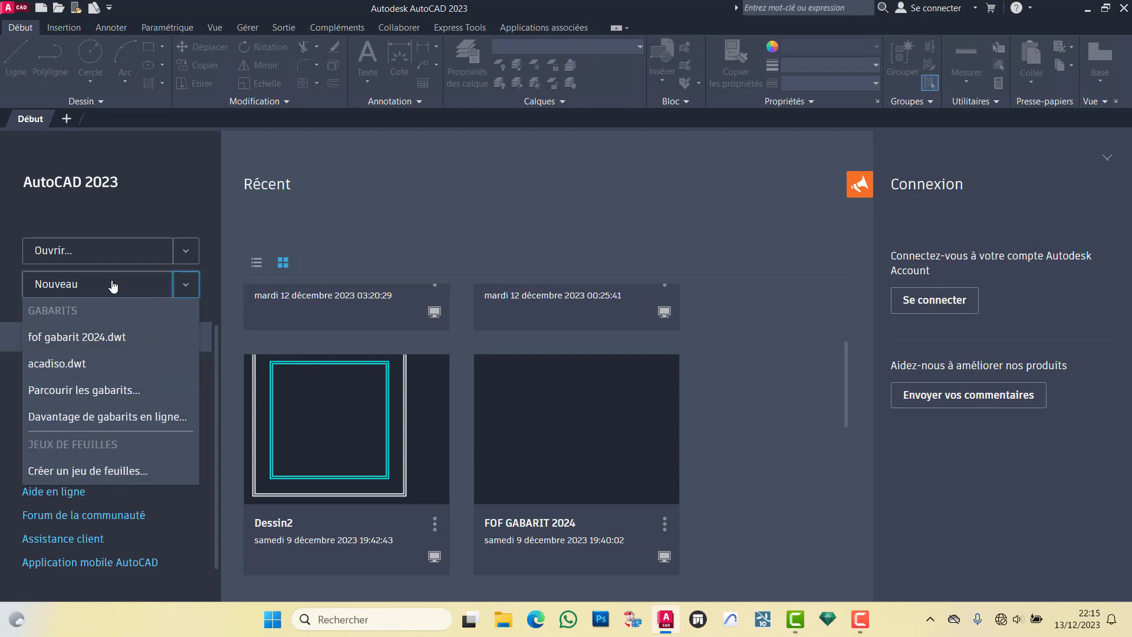
click(92, 285)
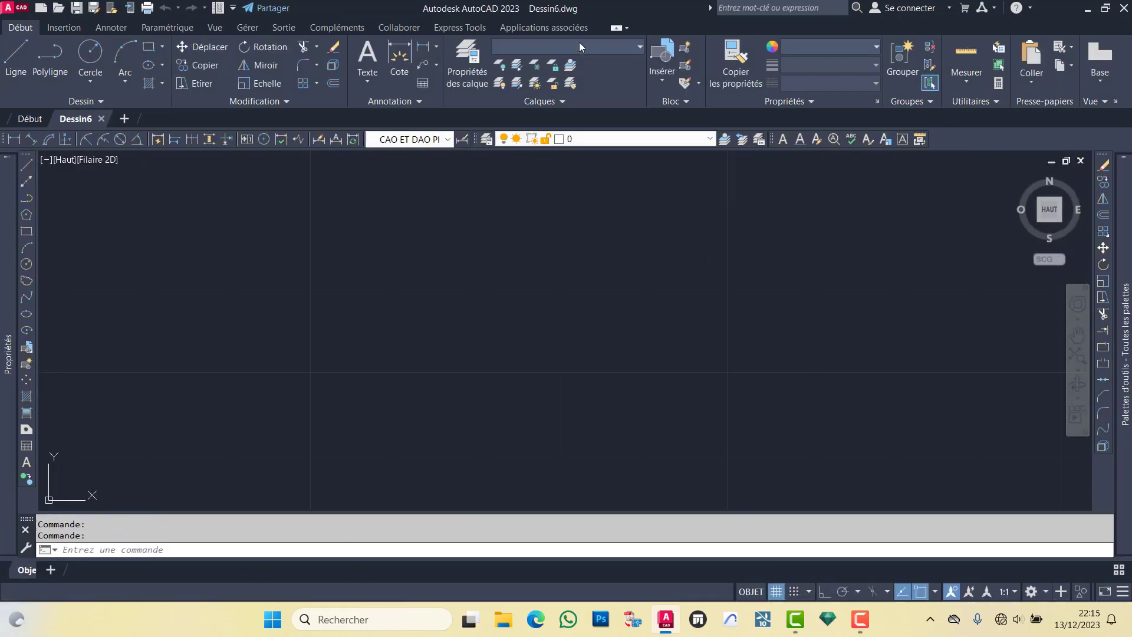
click(602, 47)
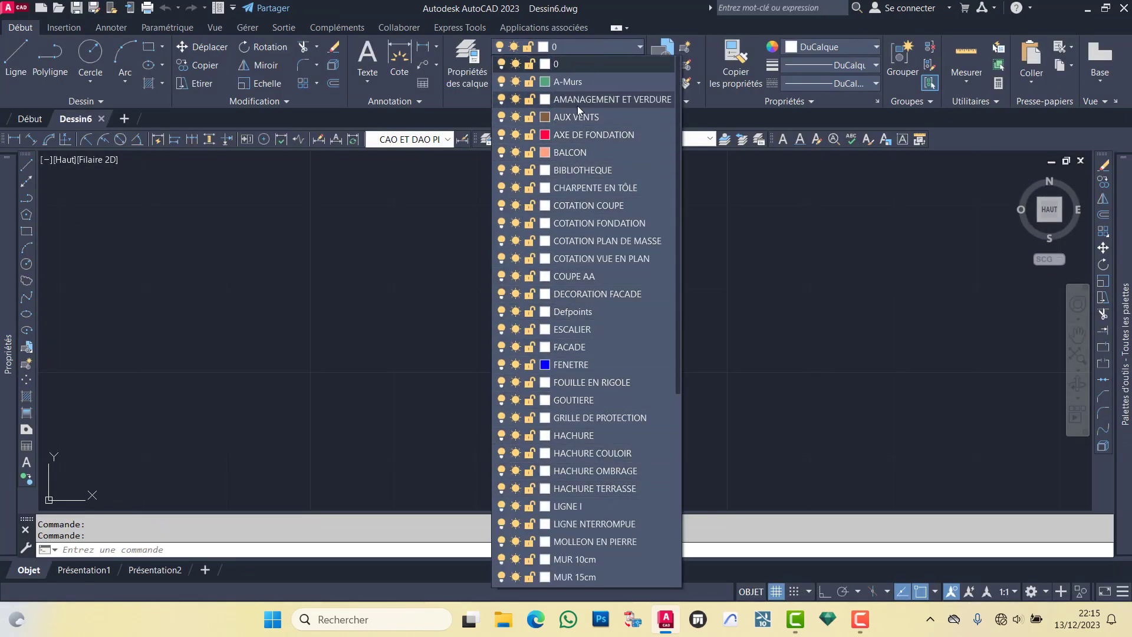
click(597, 47)
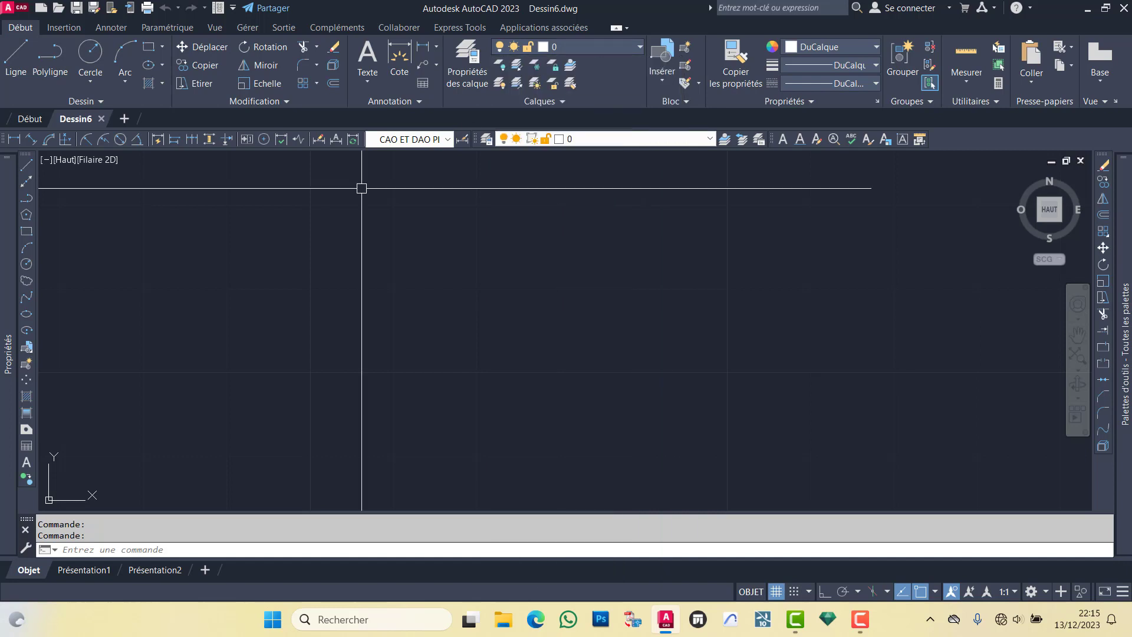
click(101, 119)
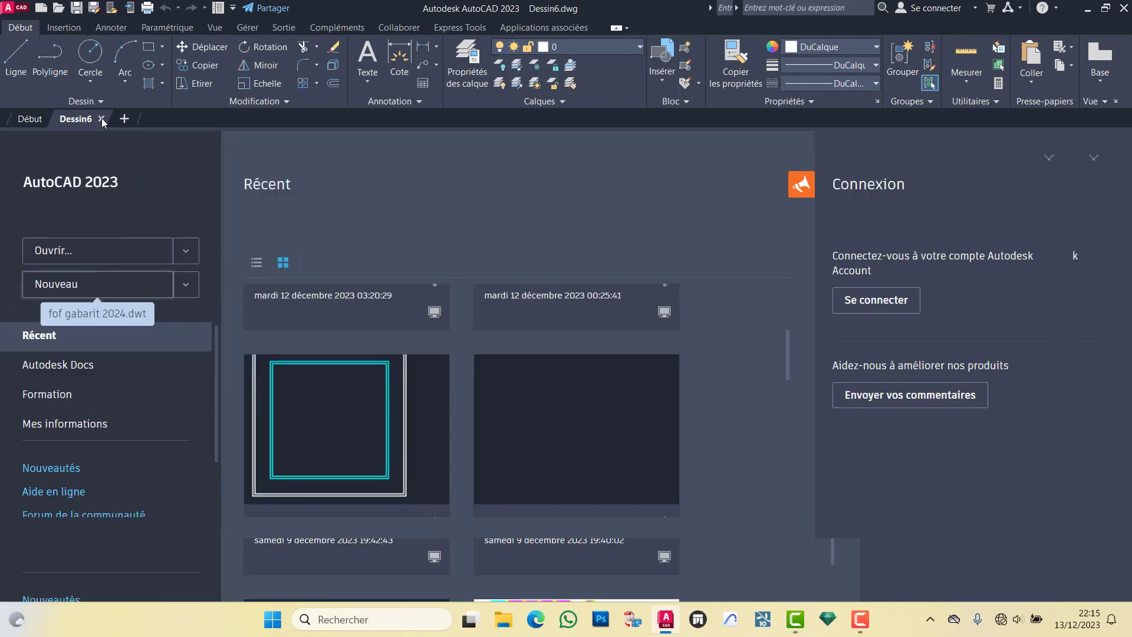
click(186, 285)
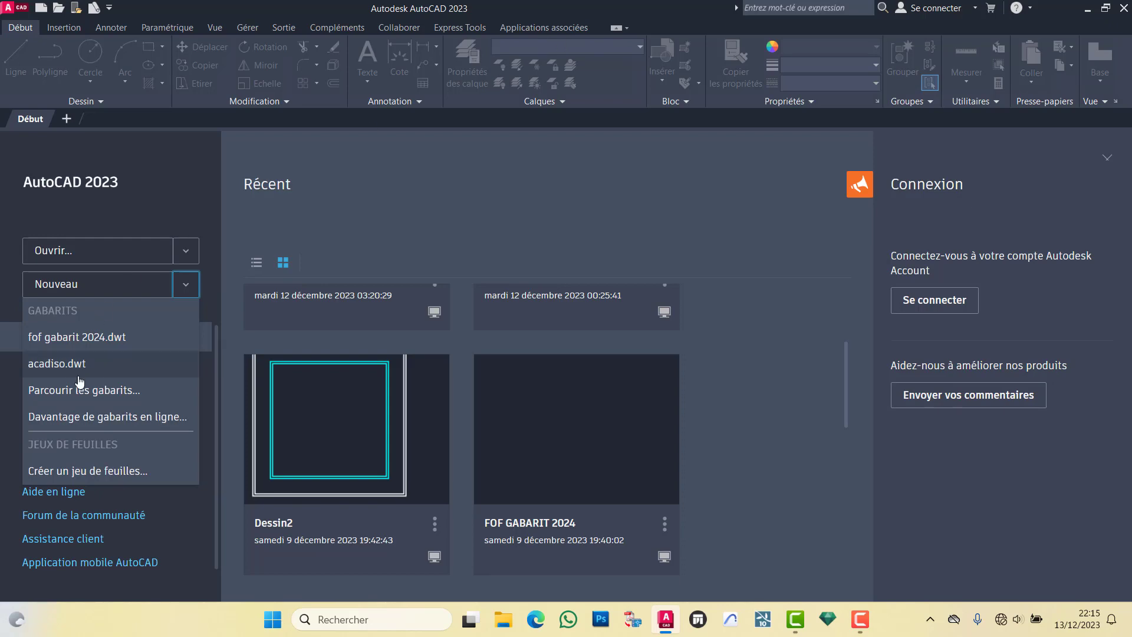
click(51, 368)
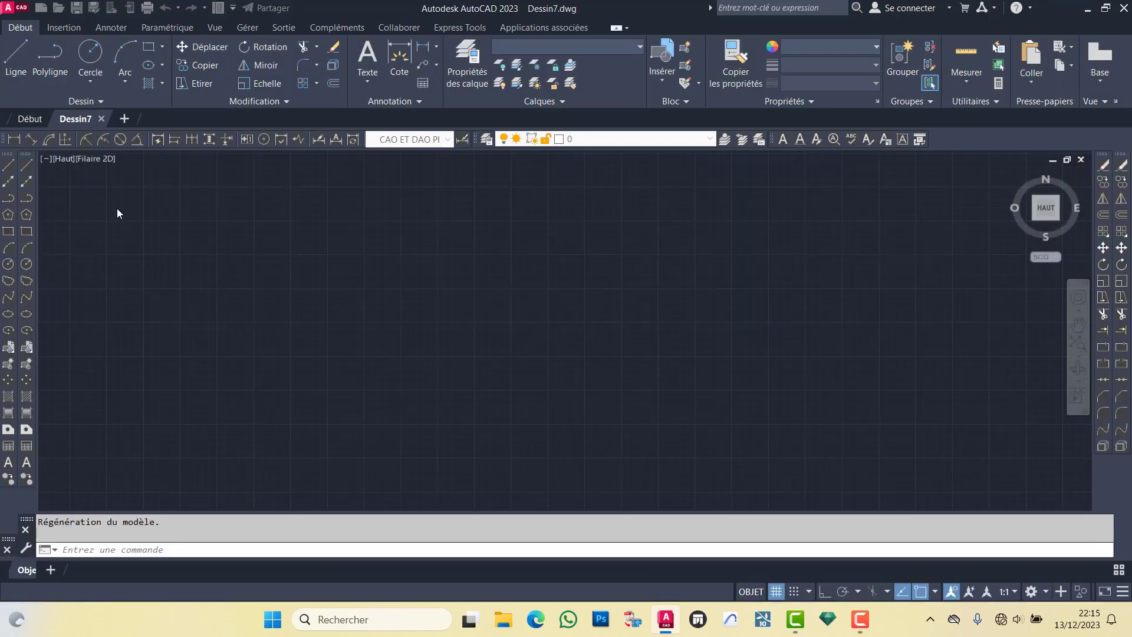
click(587, 46)
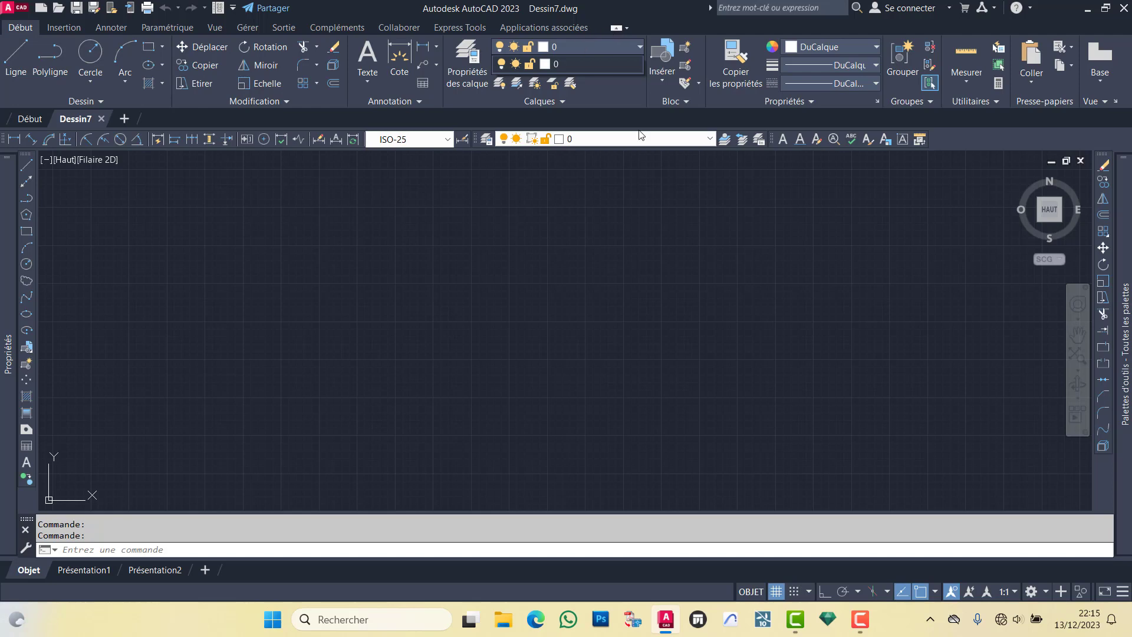
click(862, 620)
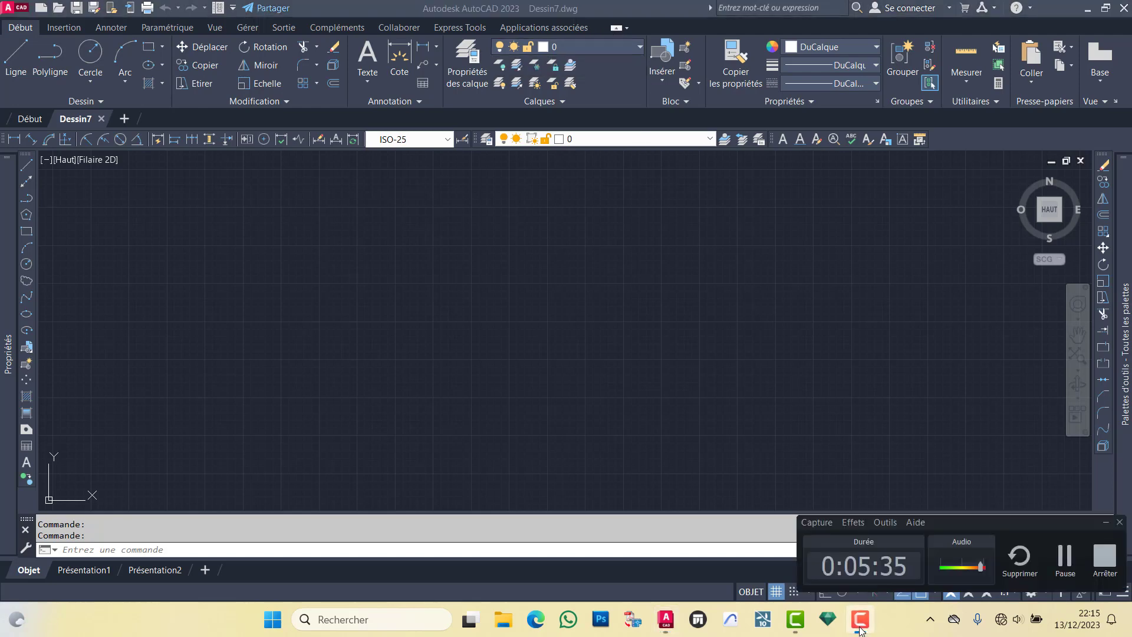
click(860, 630)
click(560, 253)
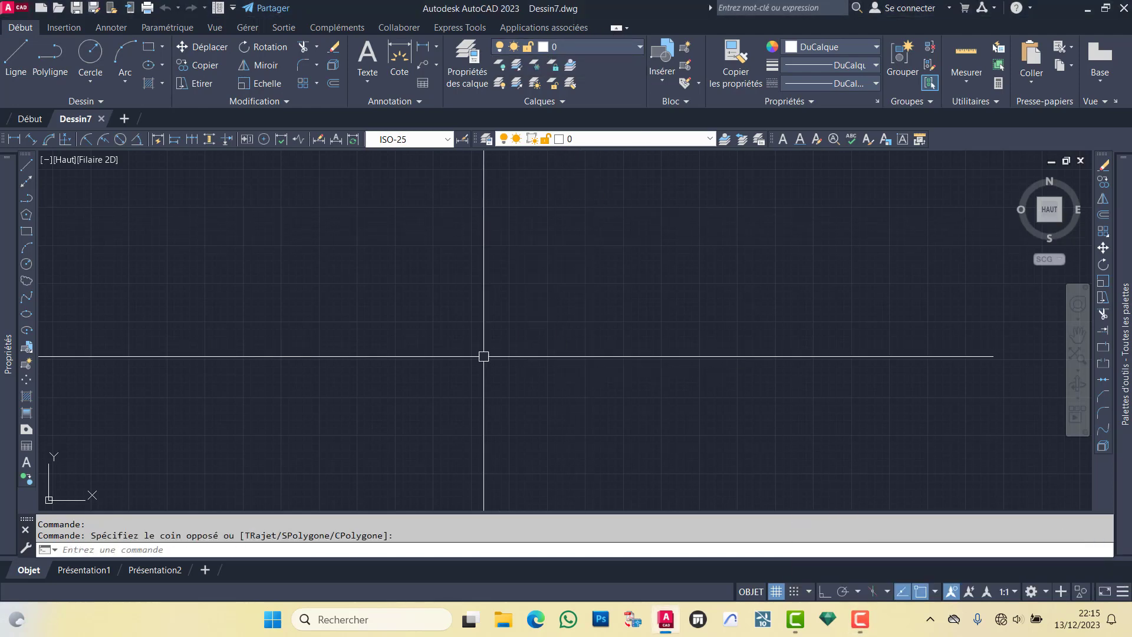
scroll(466, 273, down, 5)
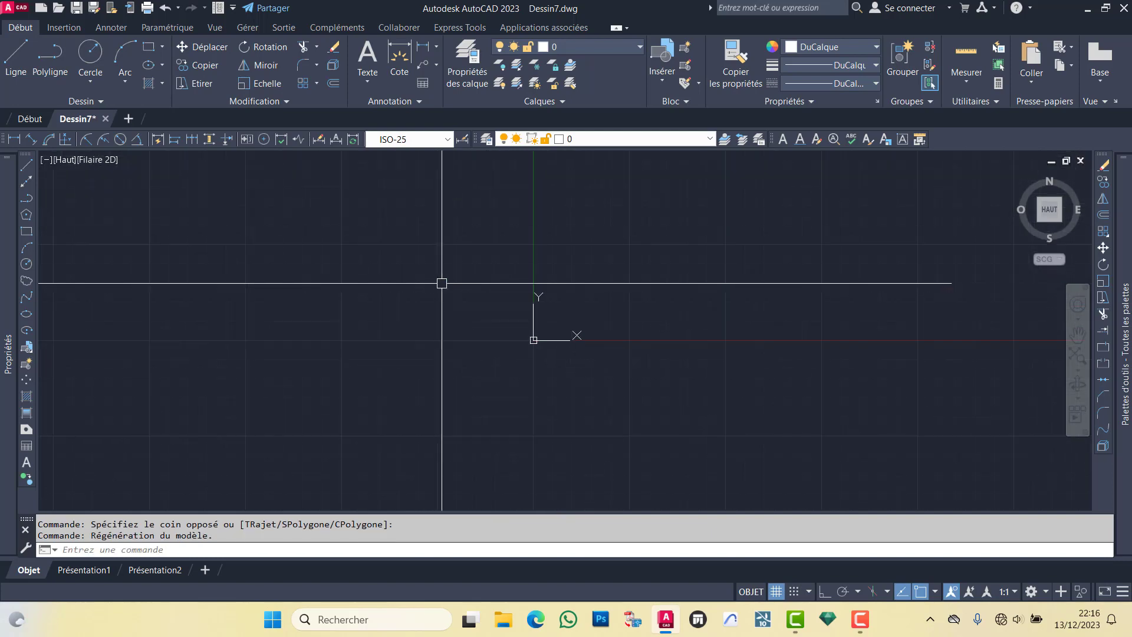
middle_drag(417, 236, 531, 316)
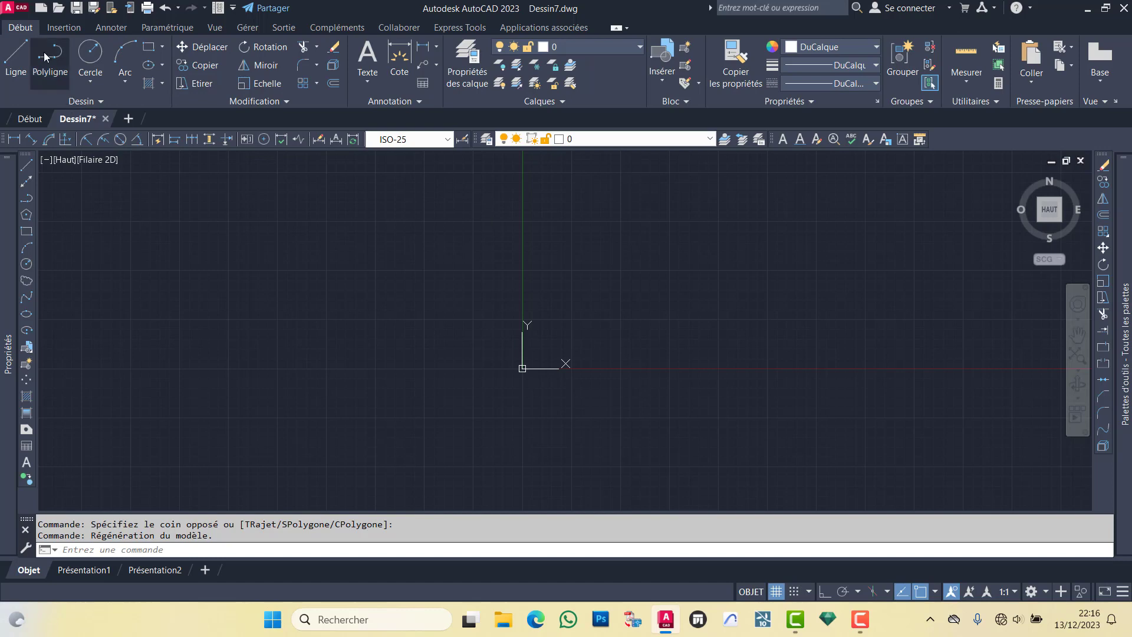
mouse_move(76, 119)
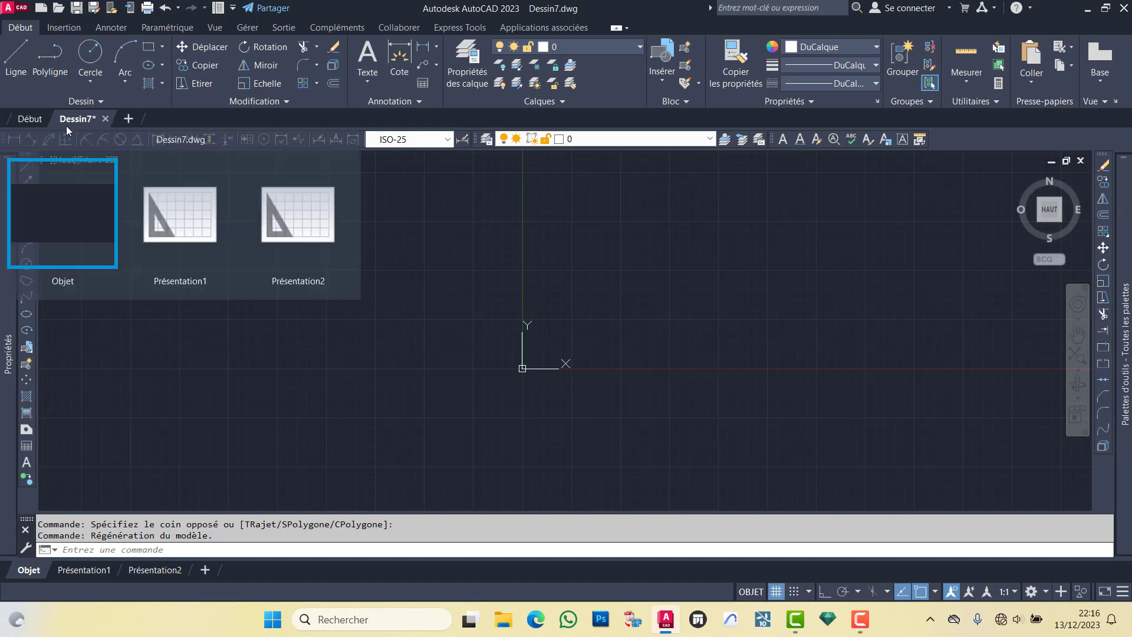
click(105, 119)
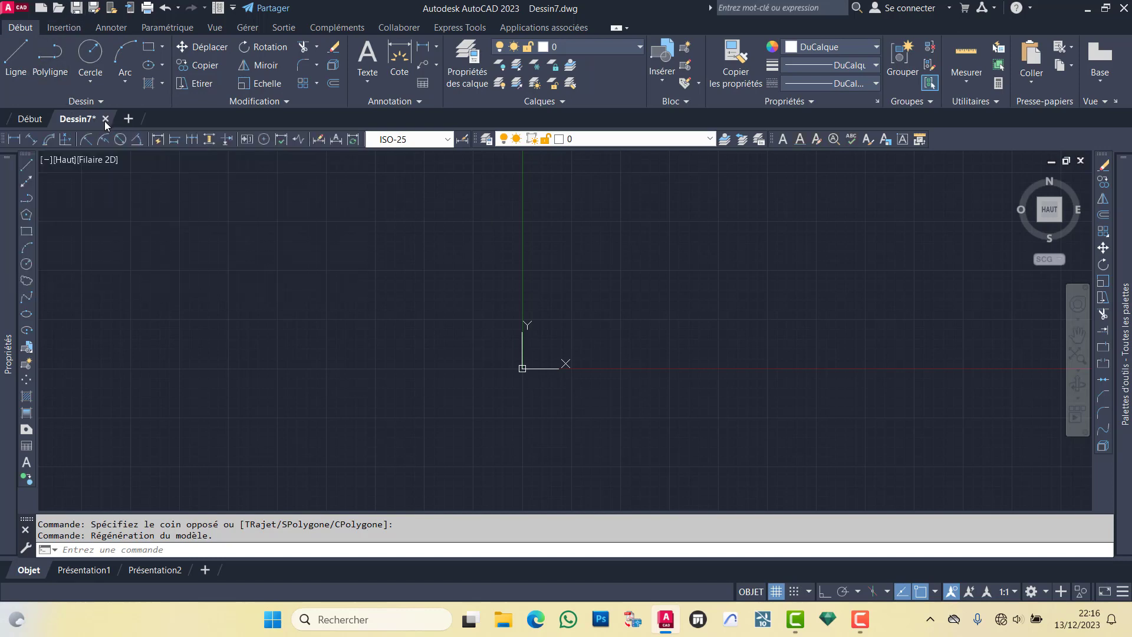
click(587, 345)
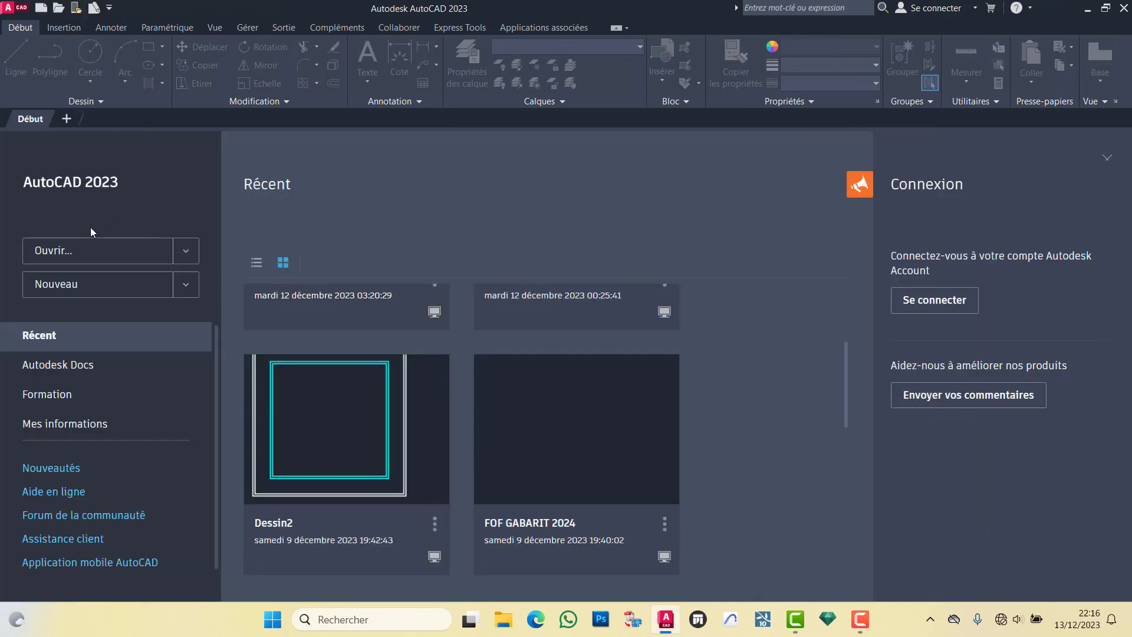
Step: Start a new drawing, Dessin8, zooming and panning around its empty canvas
click(85, 286)
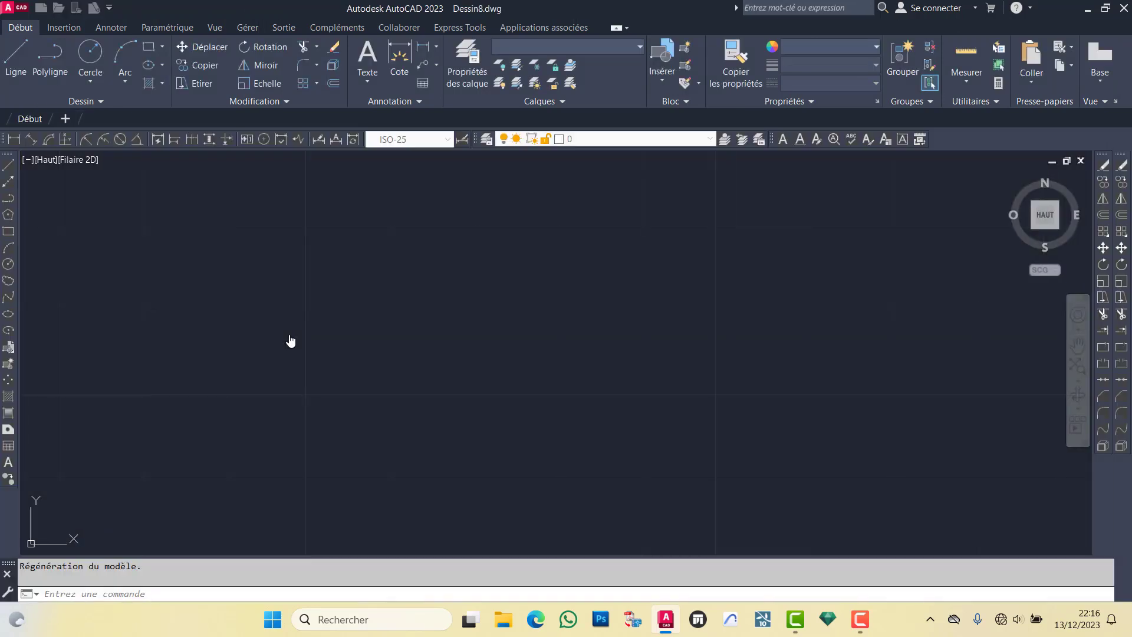
scroll(582, 261, down, 3)
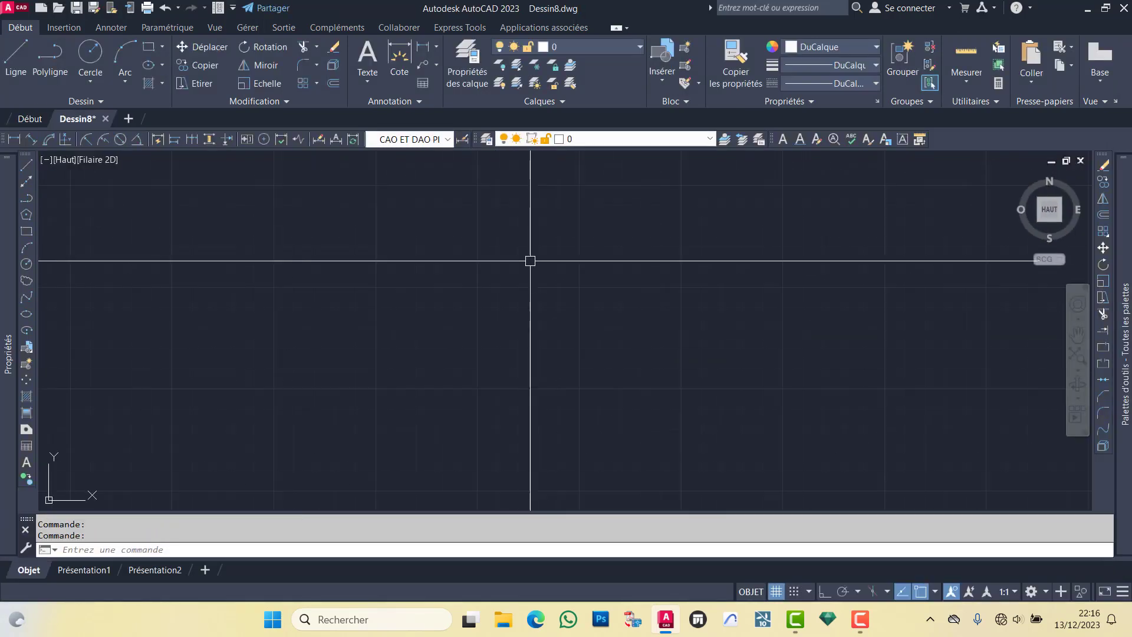
scroll(528, 262, down, 2)
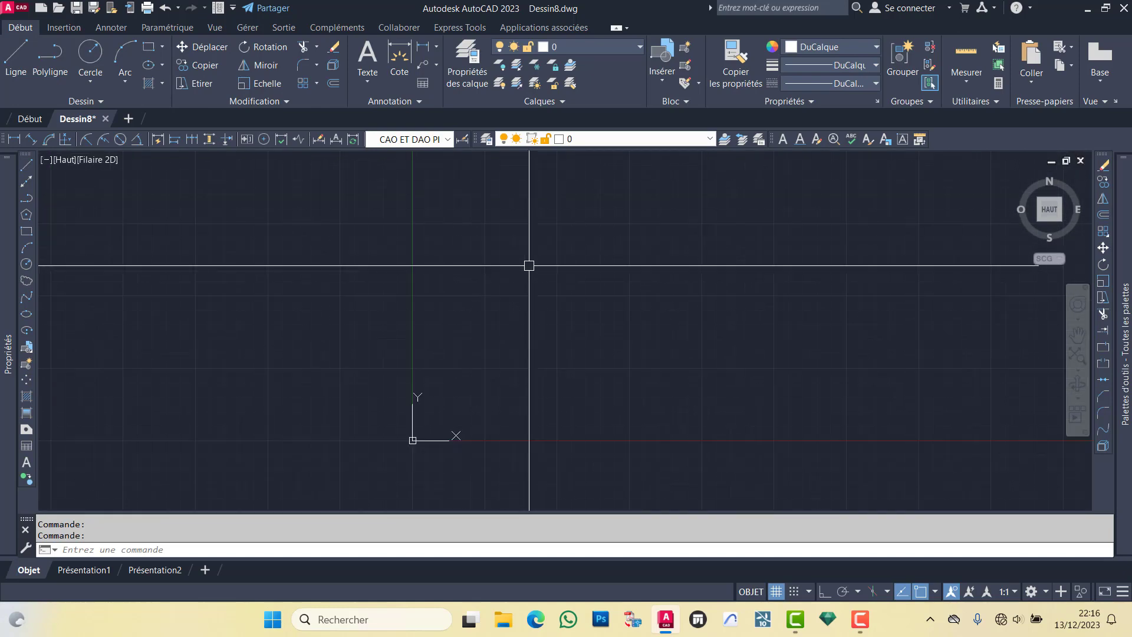
scroll(405, 459, up, 2)
scroll(413, 413, up, 2)
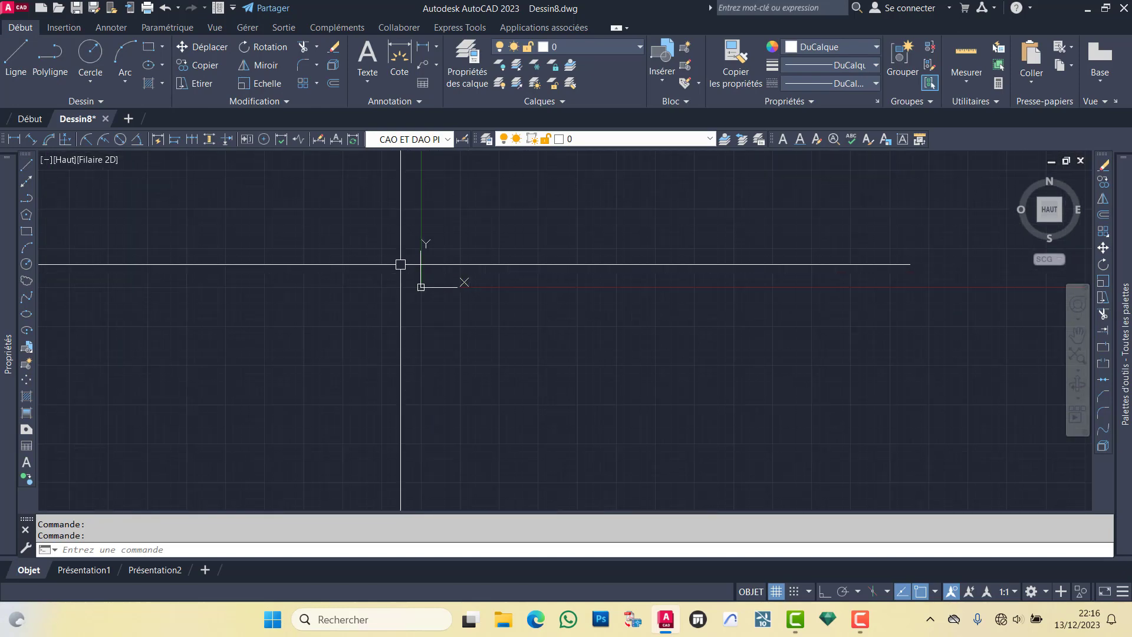
scroll(529, 285, up, 1)
middle_drag(529, 286, 453, 296)
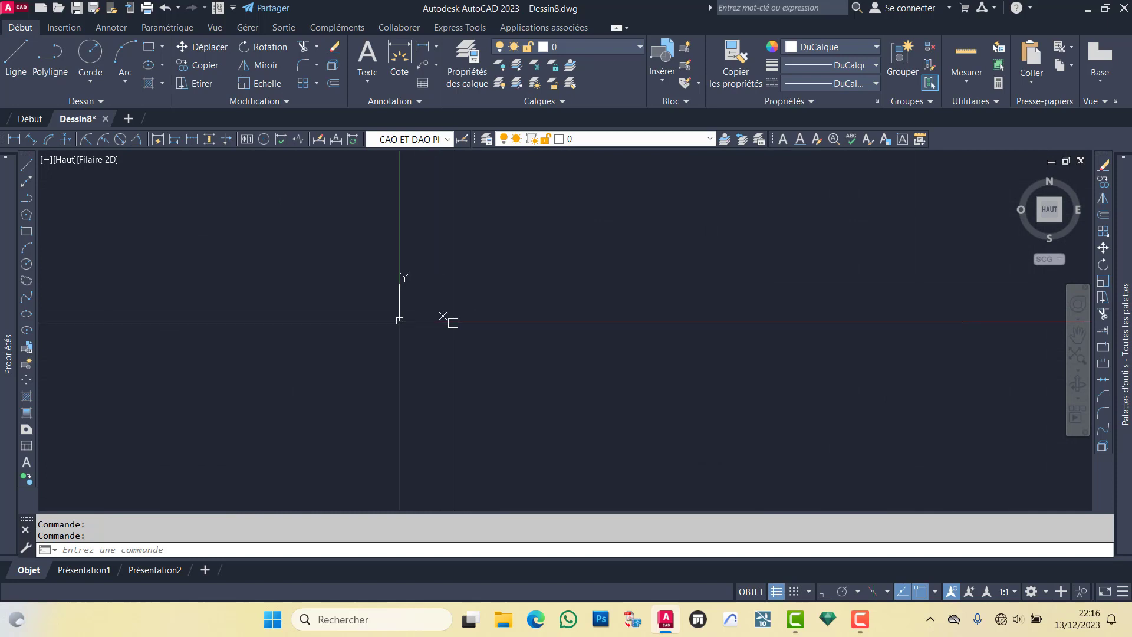
click(461, 247)
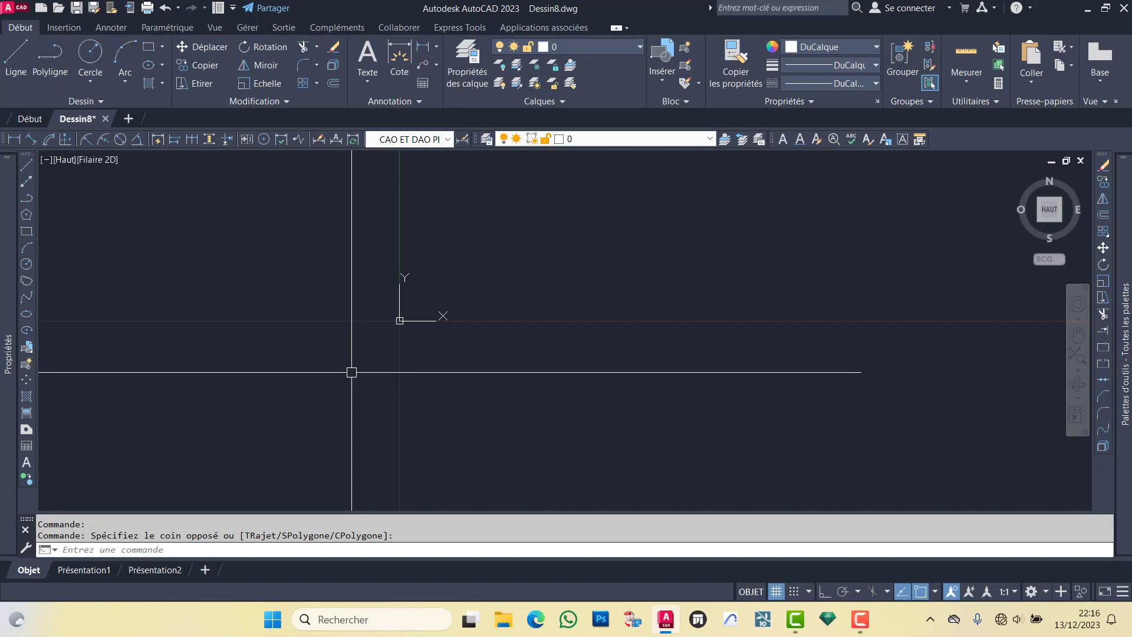
Step: Check Dessin8's layer list, then close Dessin8 without saving
click(579, 48)
click(581, 48)
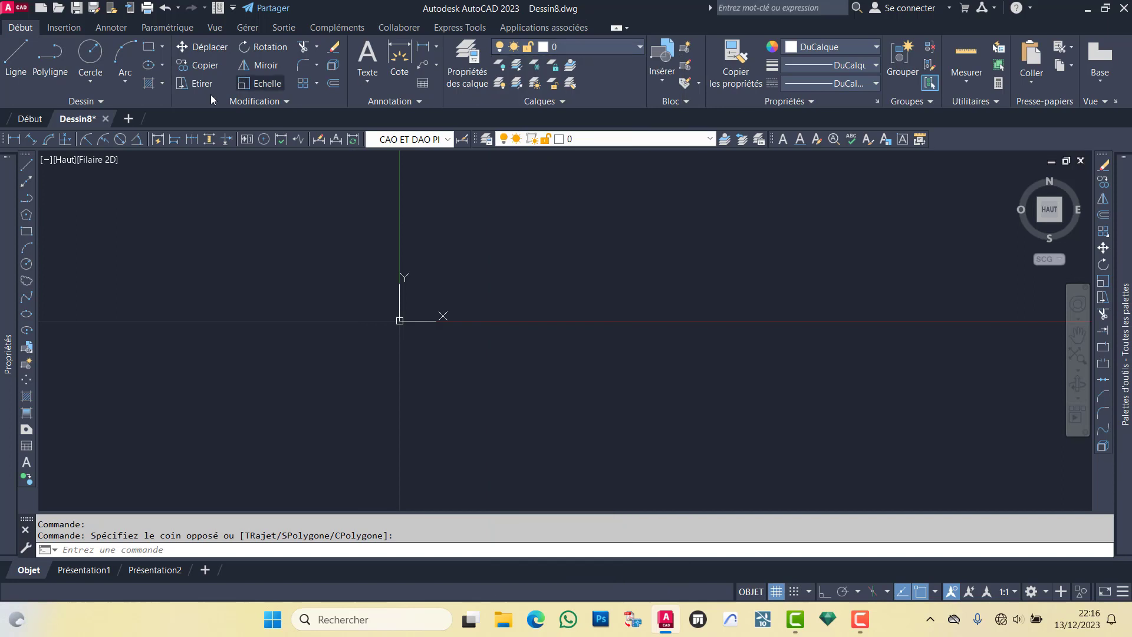
click(105, 120)
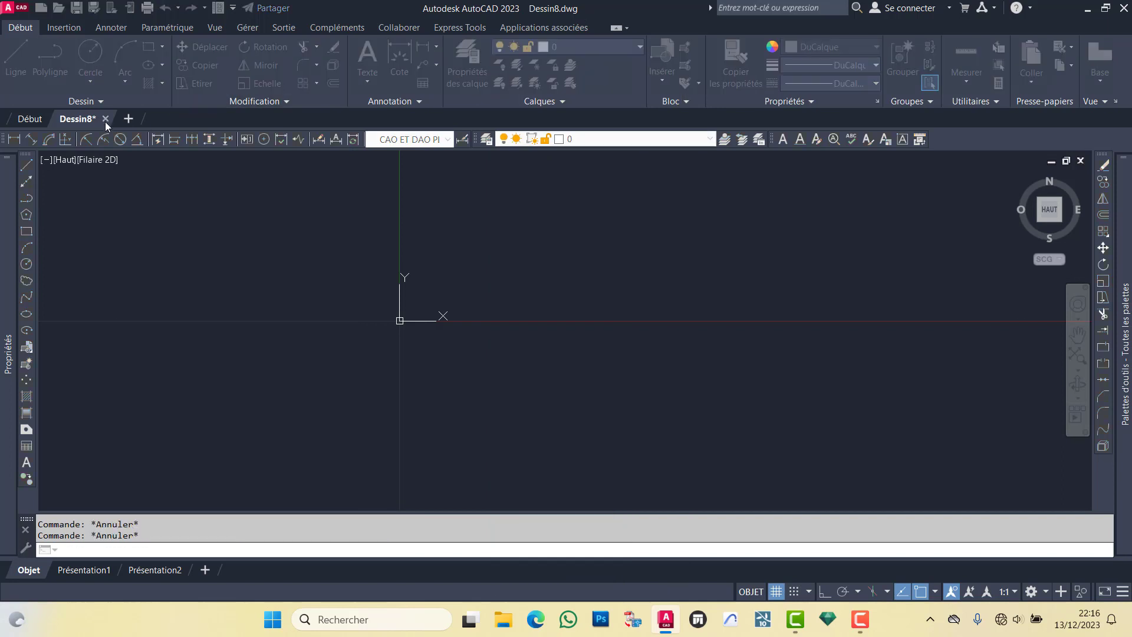
click(578, 344)
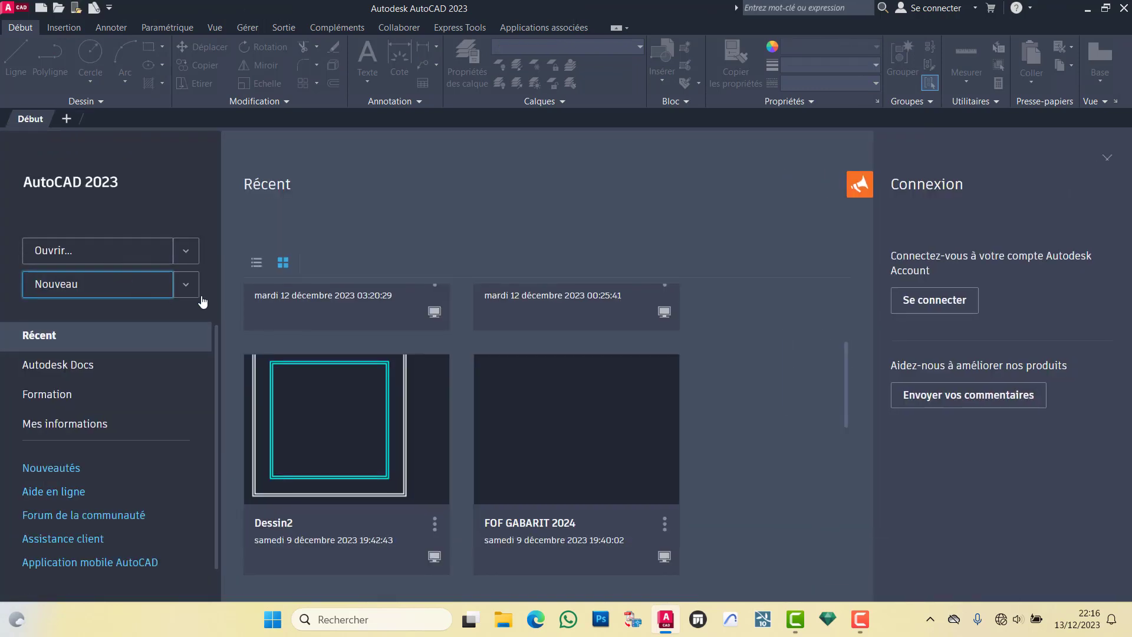
Step: Create drawing Dessin9 from the acadiso.dwt template and zoom its empty view
click(185, 284)
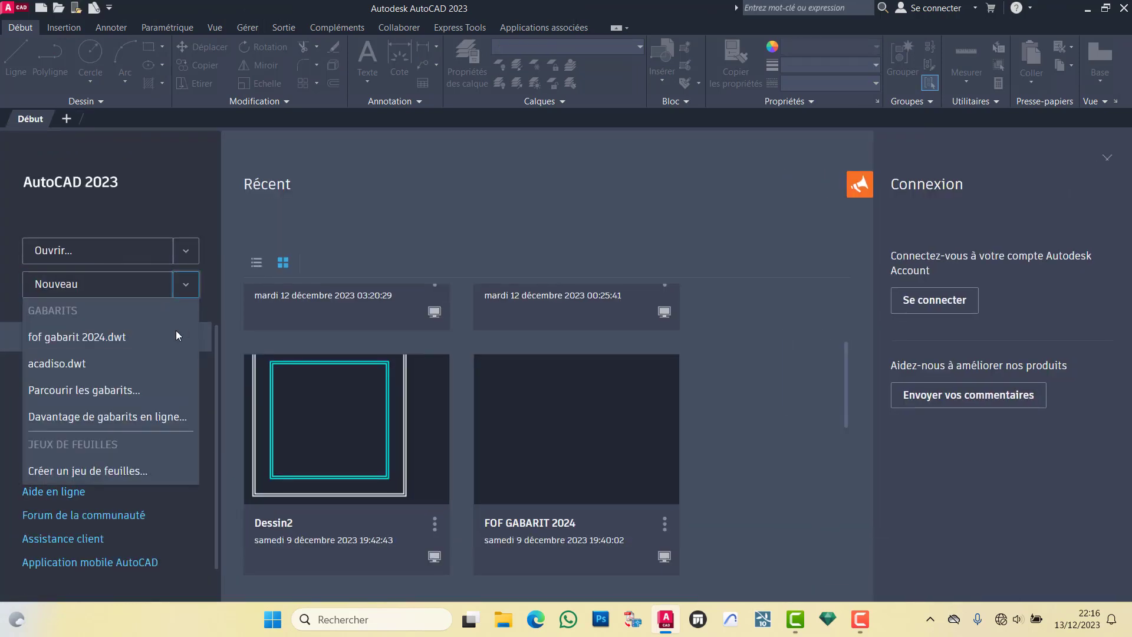
click(84, 364)
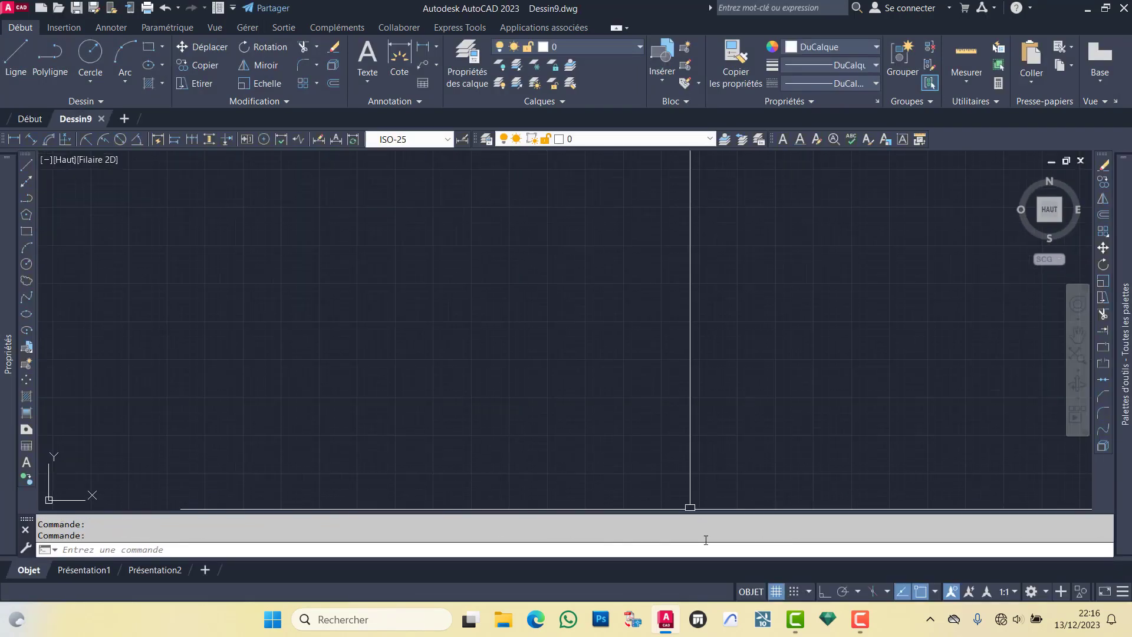
scroll(519, 311, down, 3)
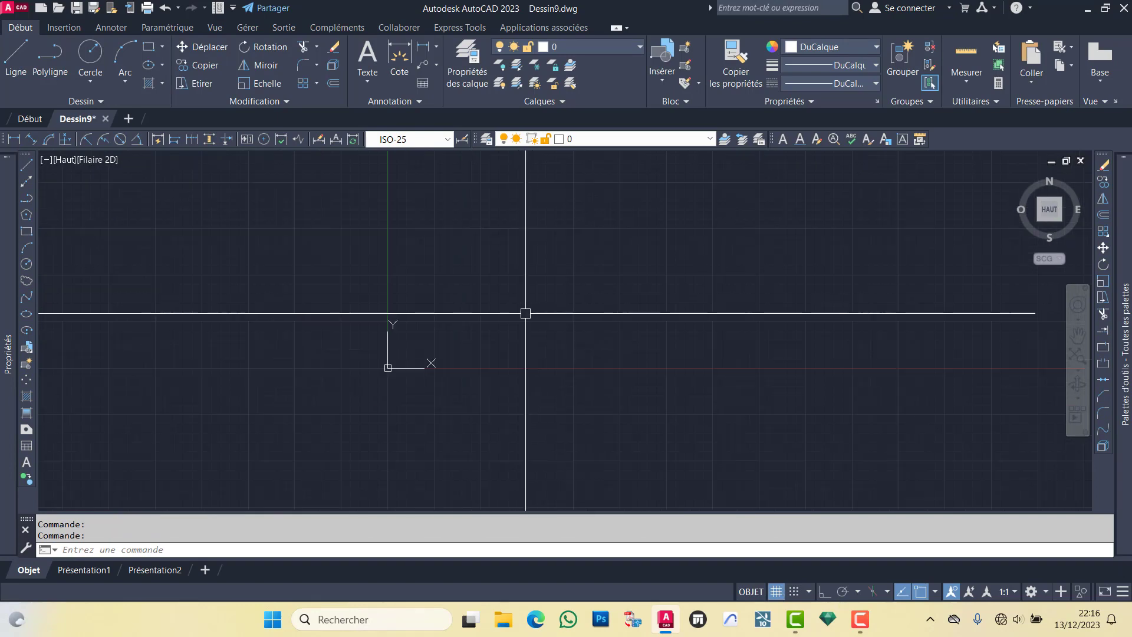
scroll(376, 363, down, 3)
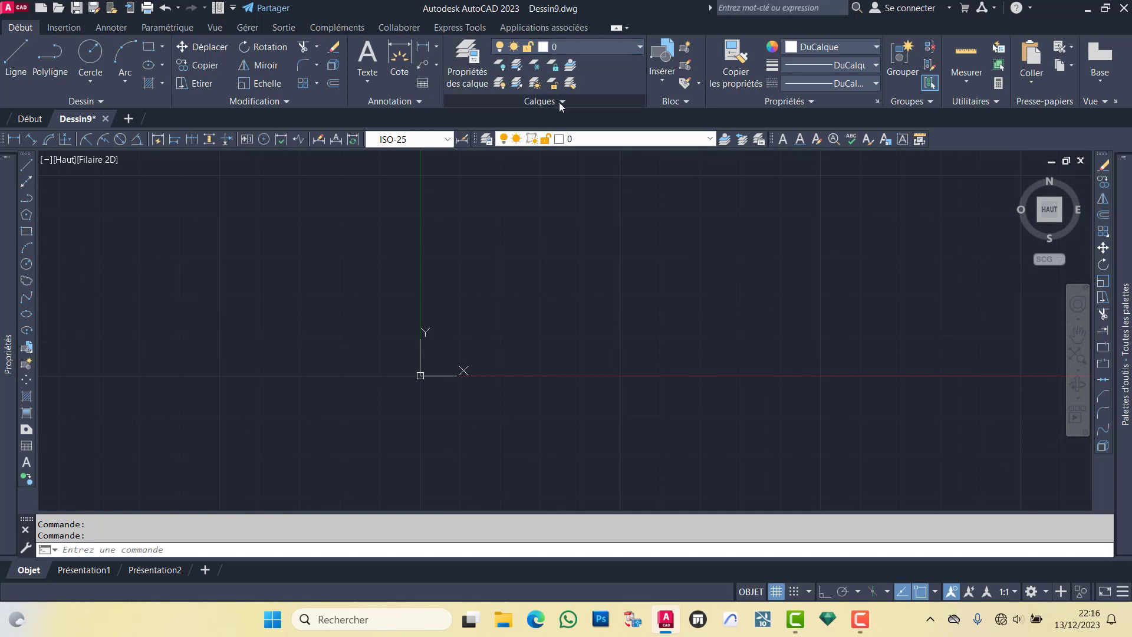
click(860, 619)
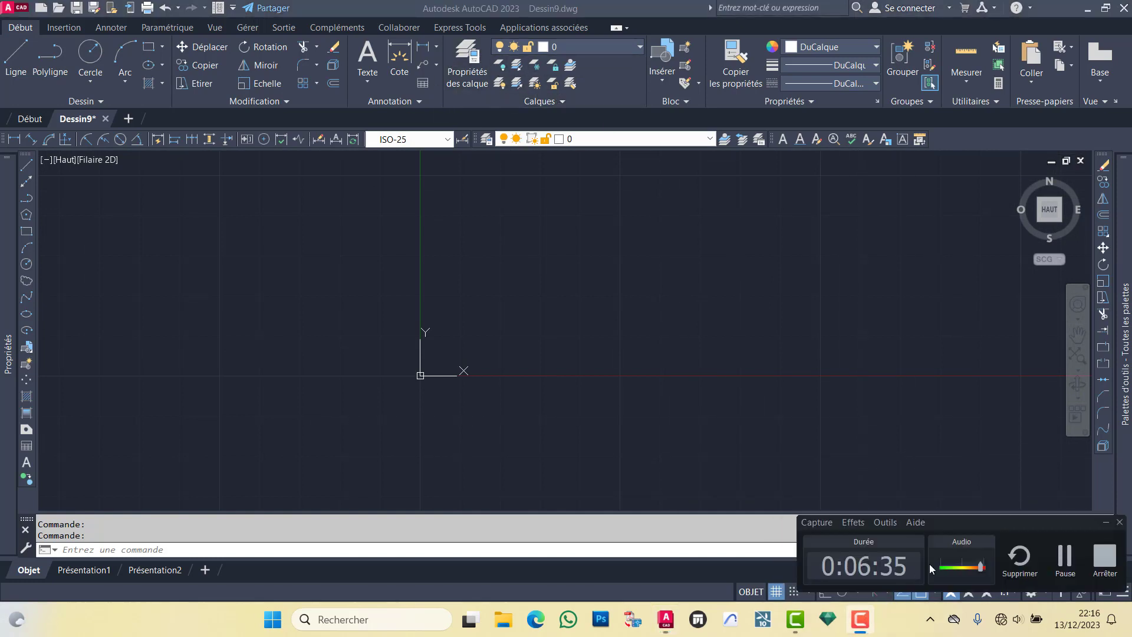
click(1009, 501)
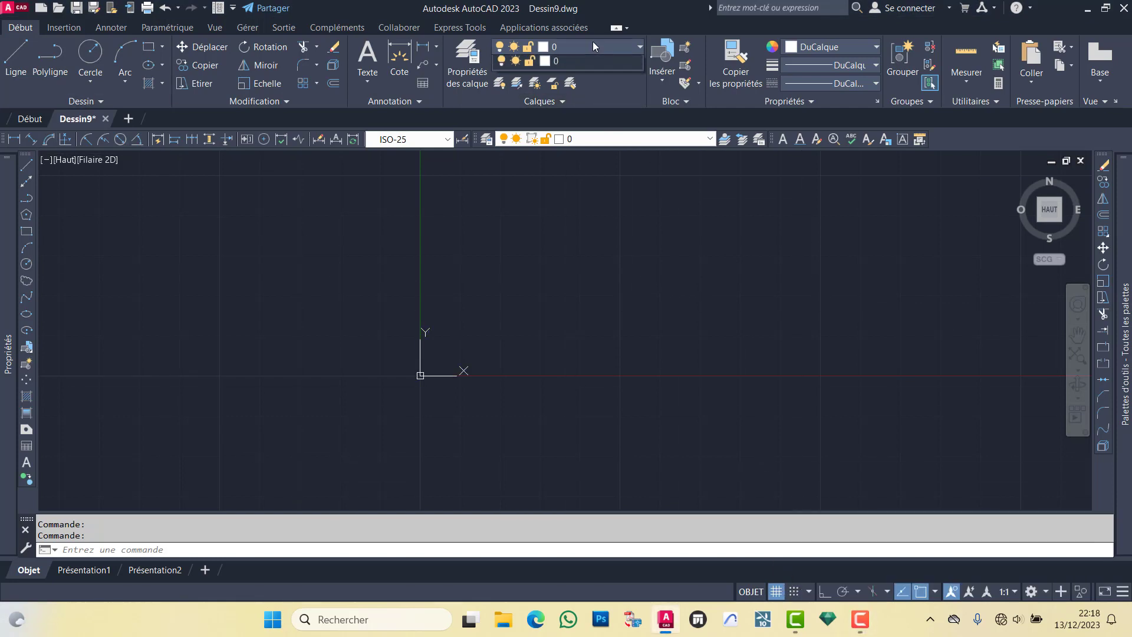
Step: Open the layer properties manager, enlarge it over the drawing, and widen the Nom, Etat and Actif columns and the filter pane
click(470, 82)
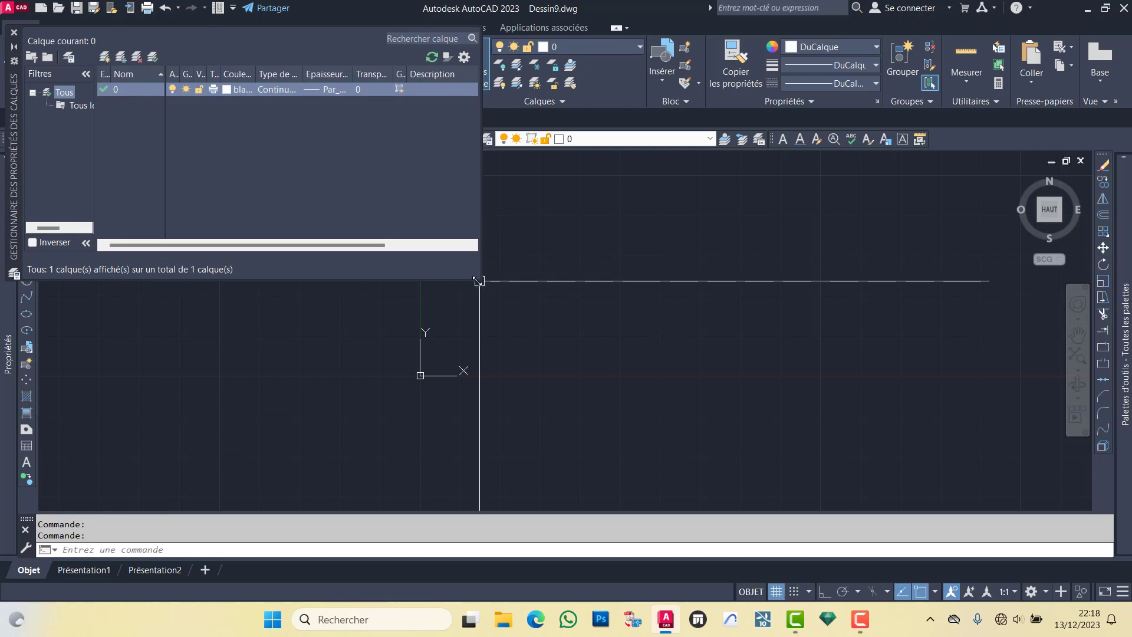
drag(479, 282, 857, 394)
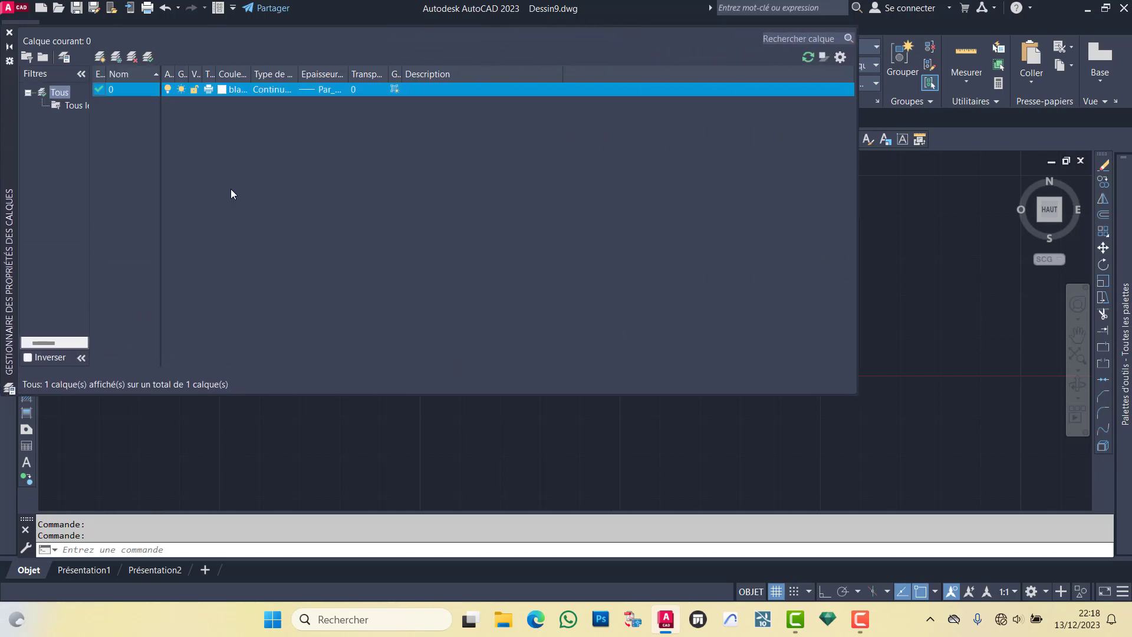
drag(161, 74, 257, 73)
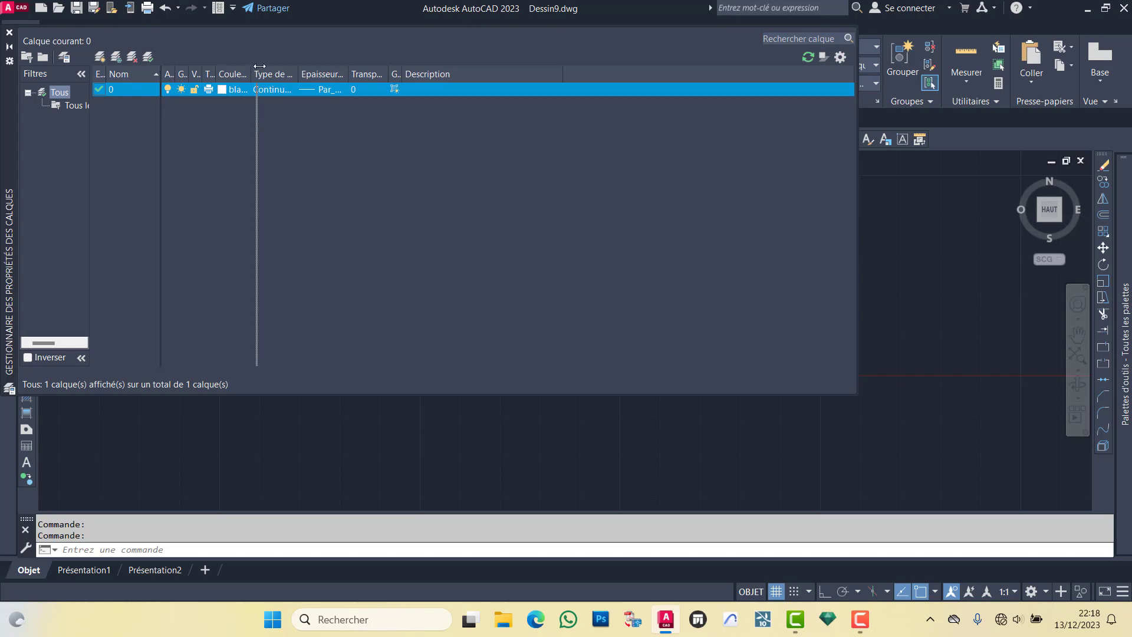
drag(105, 74, 148, 74)
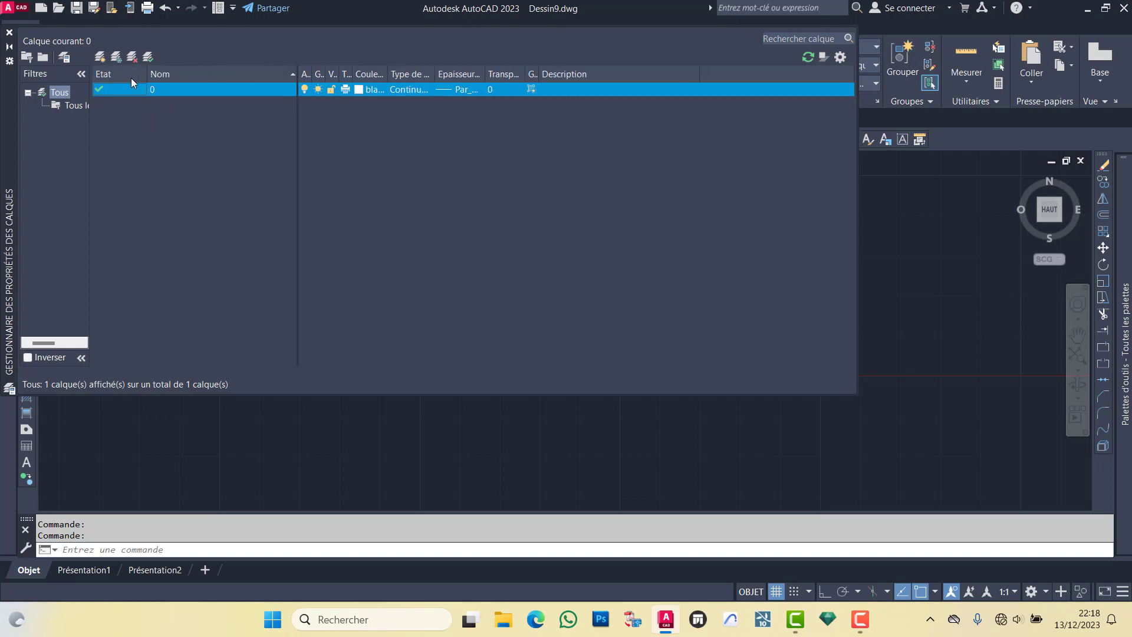
drag(312, 73, 442, 74)
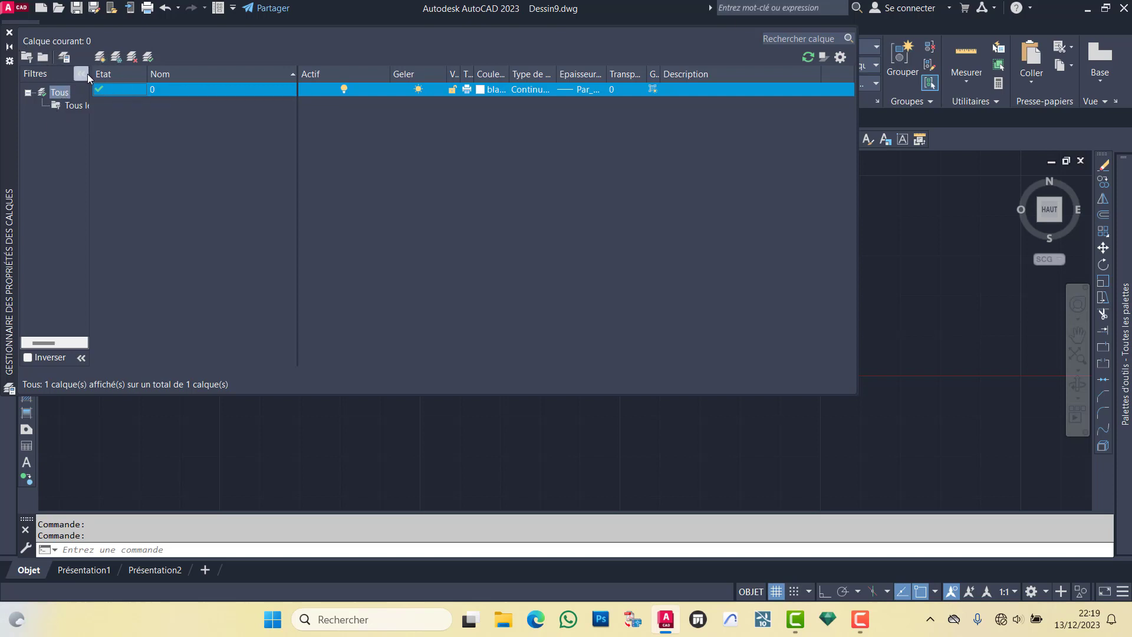
drag(93, 79, 134, 82)
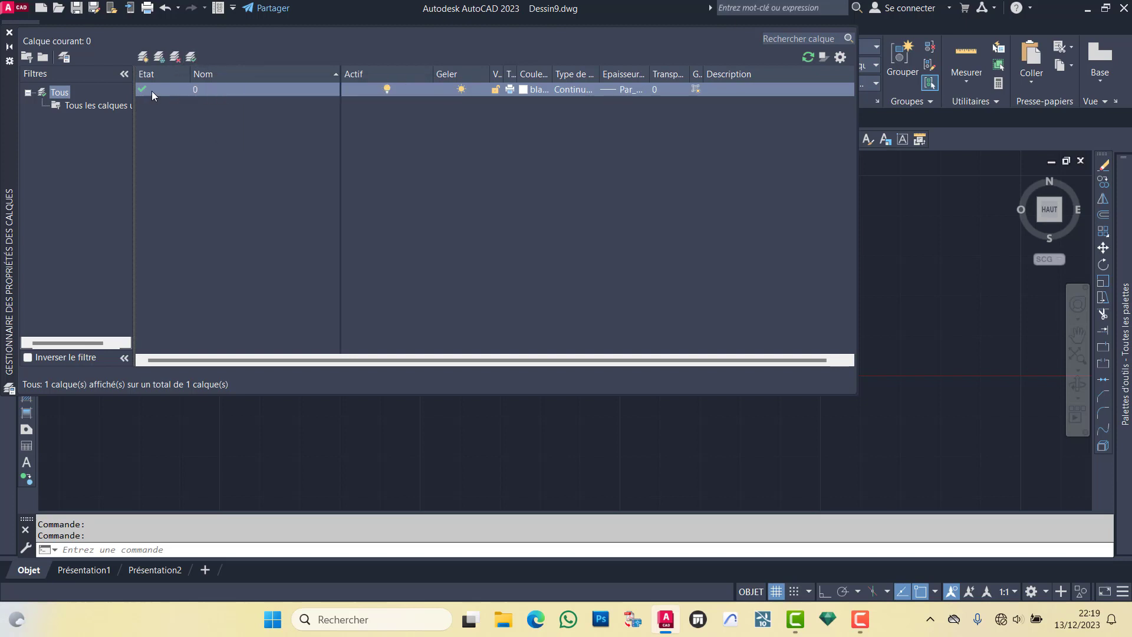
click(197, 88)
drag(328, 82, 278, 81)
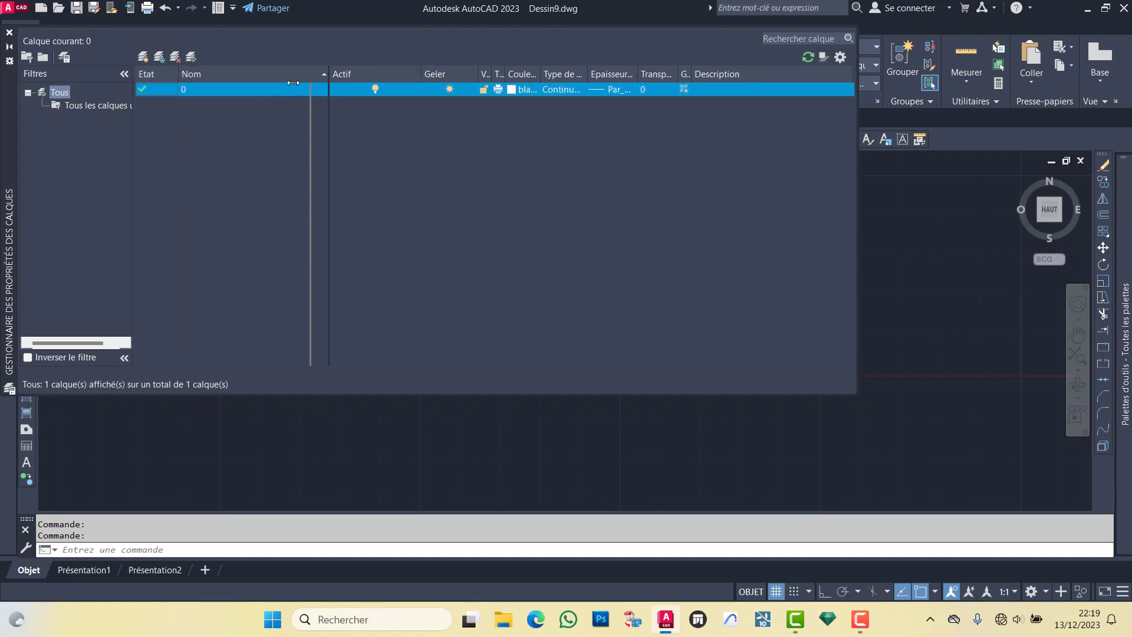
Step: Create a new layer named MUR 15 and widen the lock and plot columns
click(147, 59)
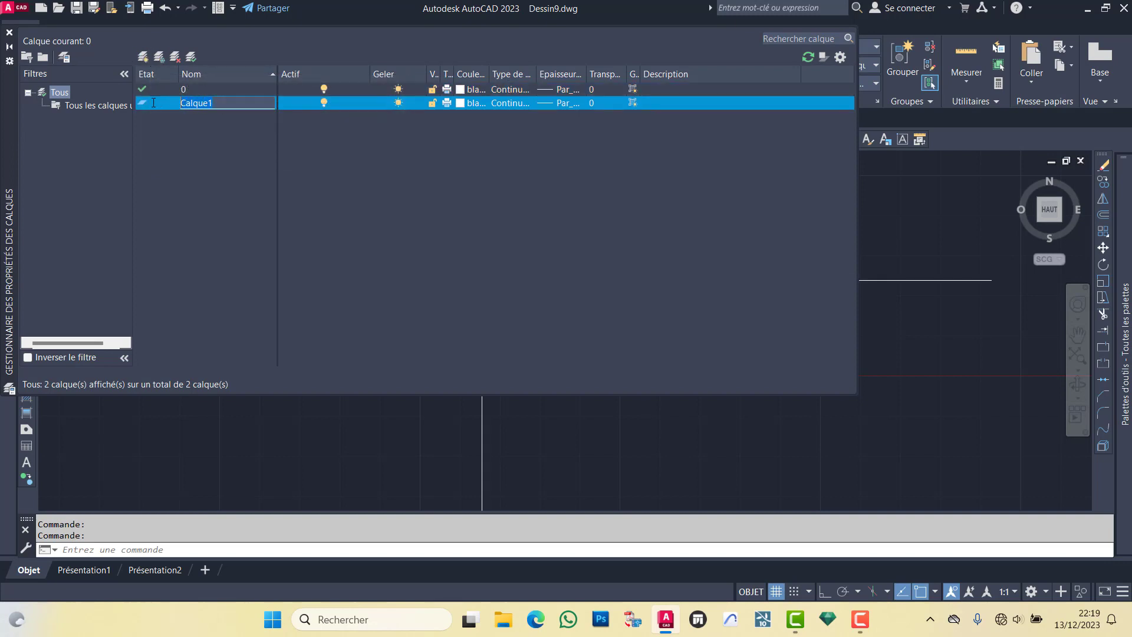
text(MUR )
text(15)
key(Return)
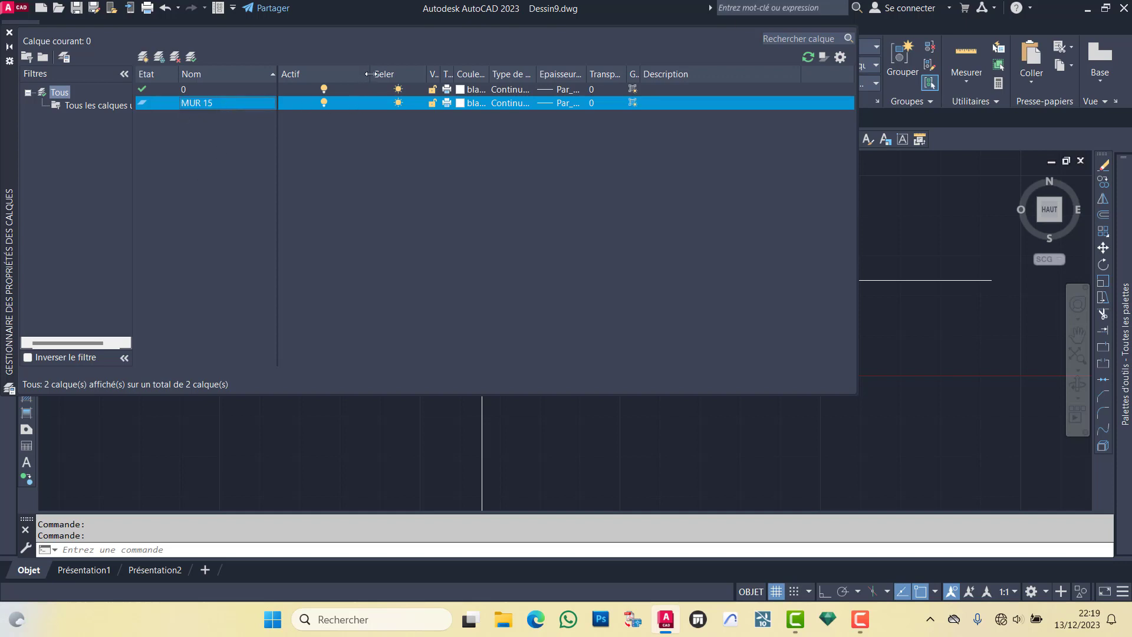
drag(371, 74, 348, 74)
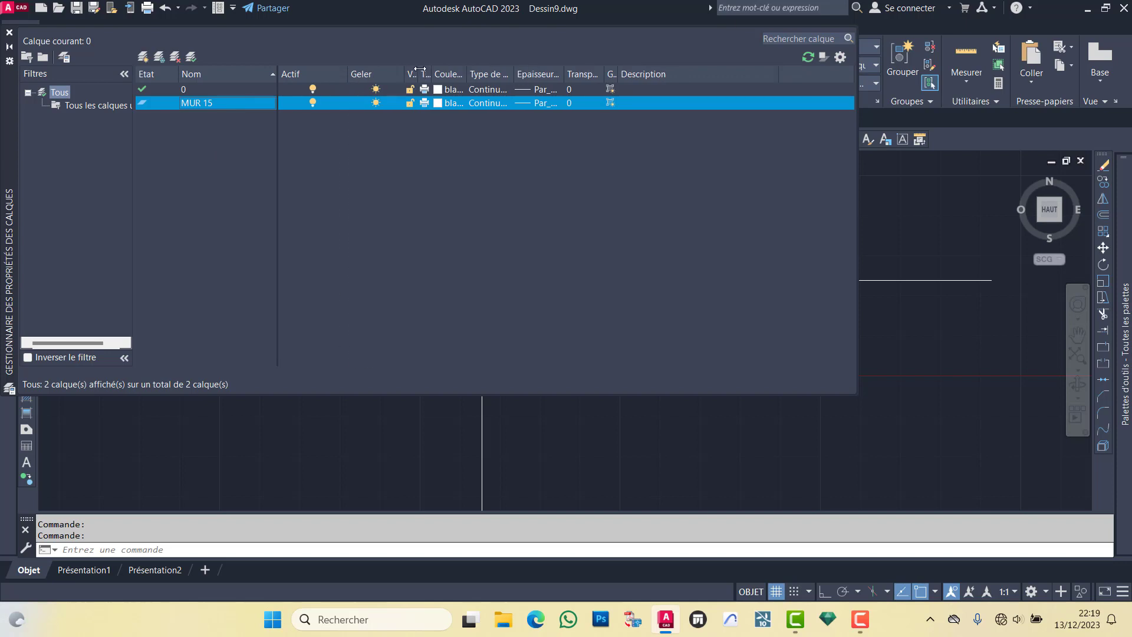
drag(419, 71, 432, 70)
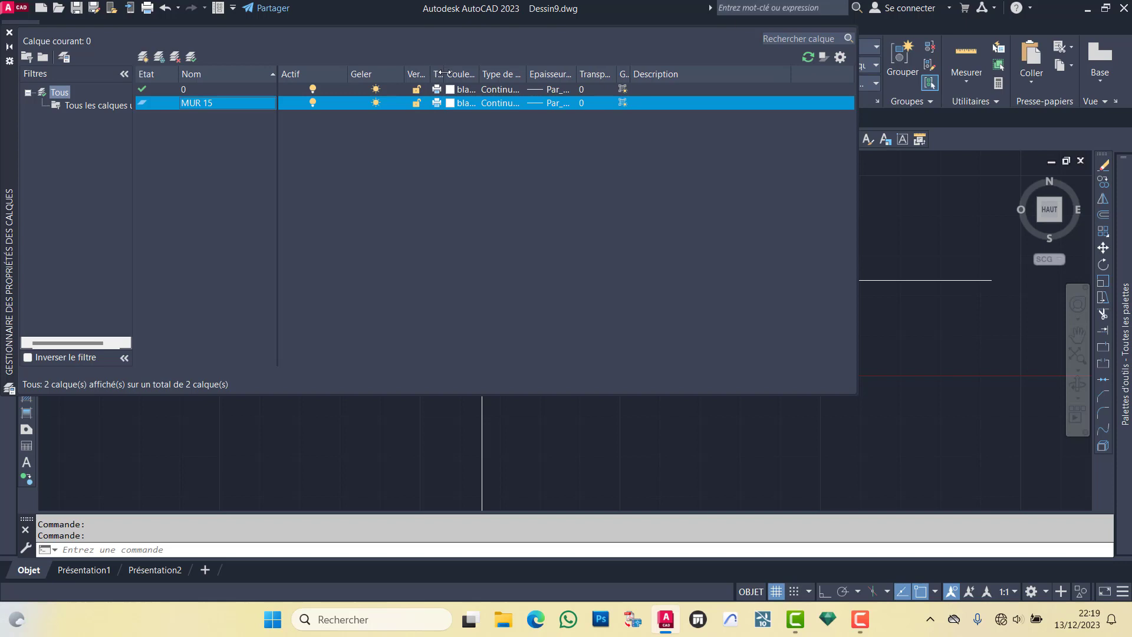
drag(443, 72, 629, 73)
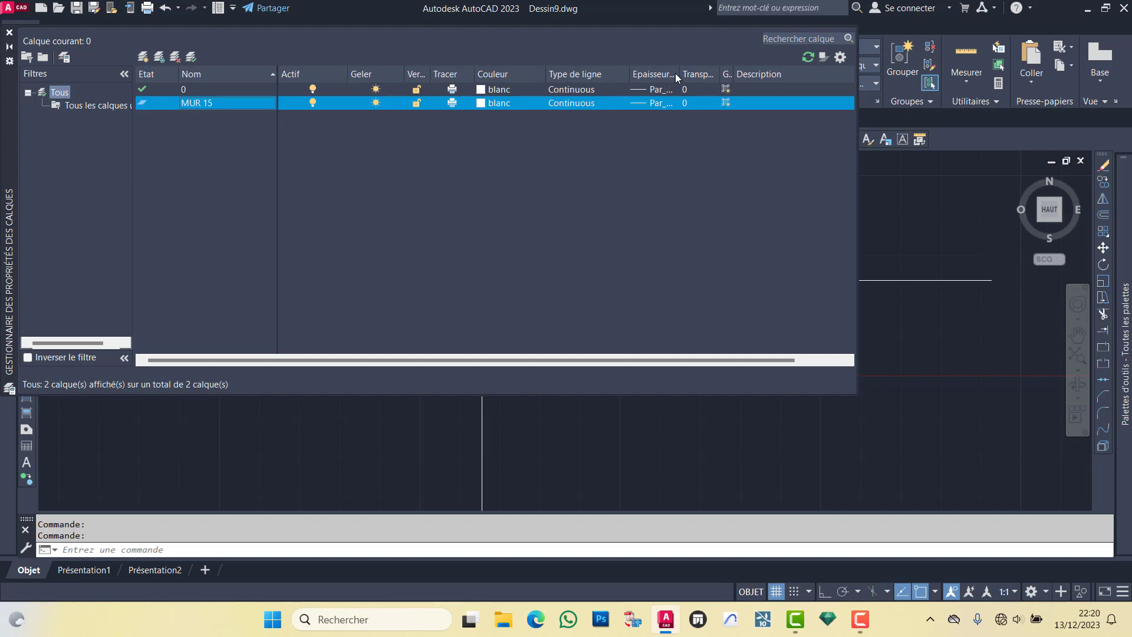
Step: Set the MUR 15 layer lineweight to 0.70 mm
click(659, 103)
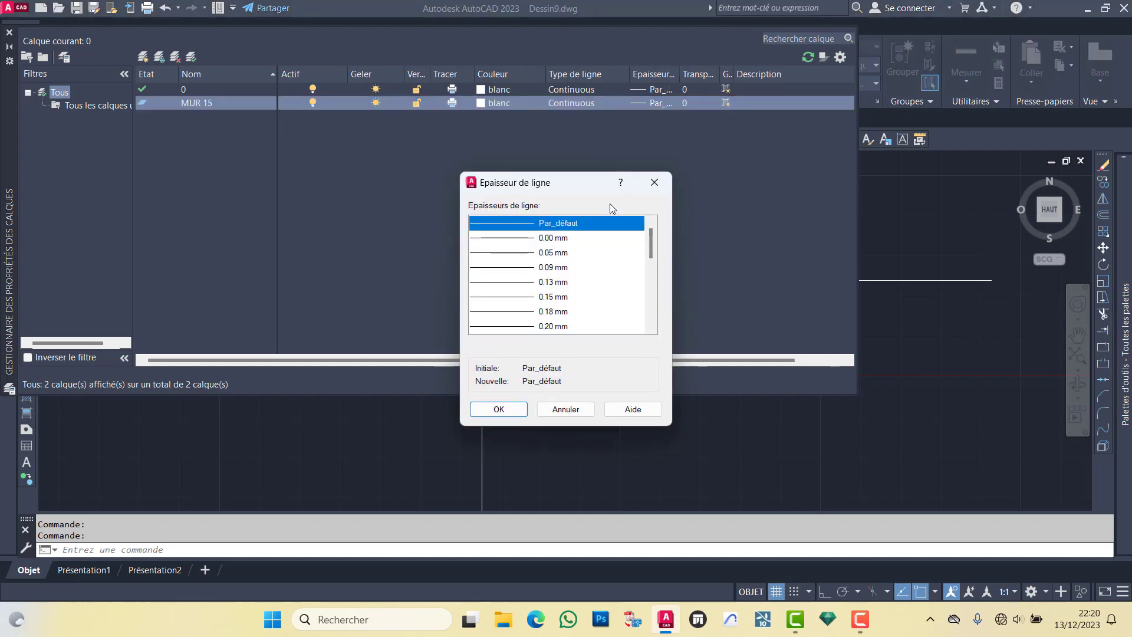
scroll(542, 307, down, 3)
scroll(545, 312, down, 2)
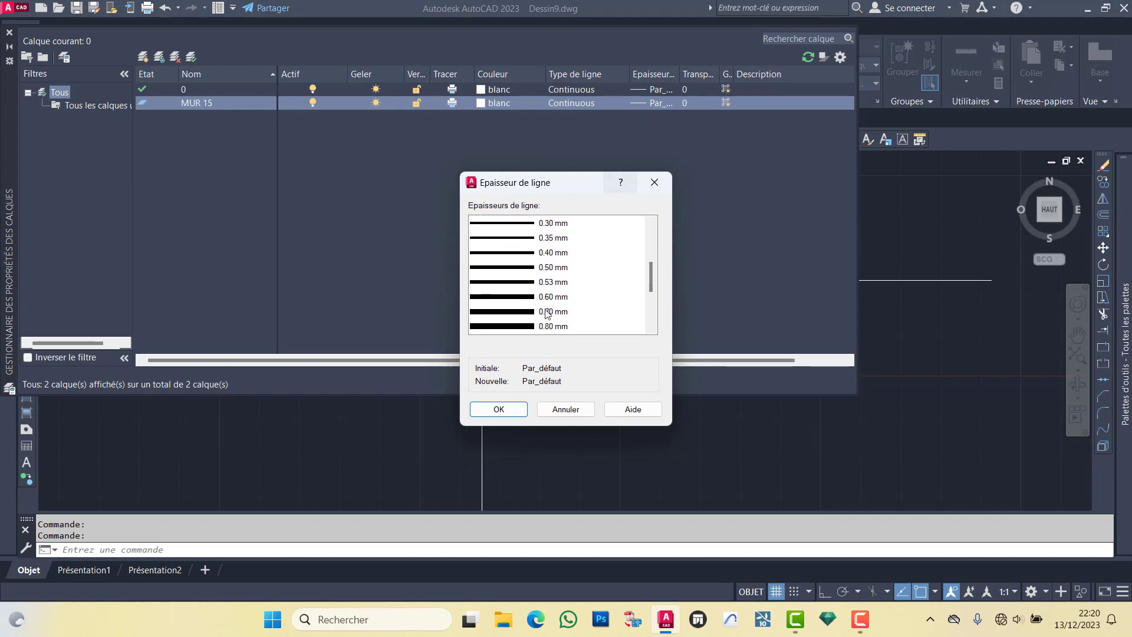
click(544, 312)
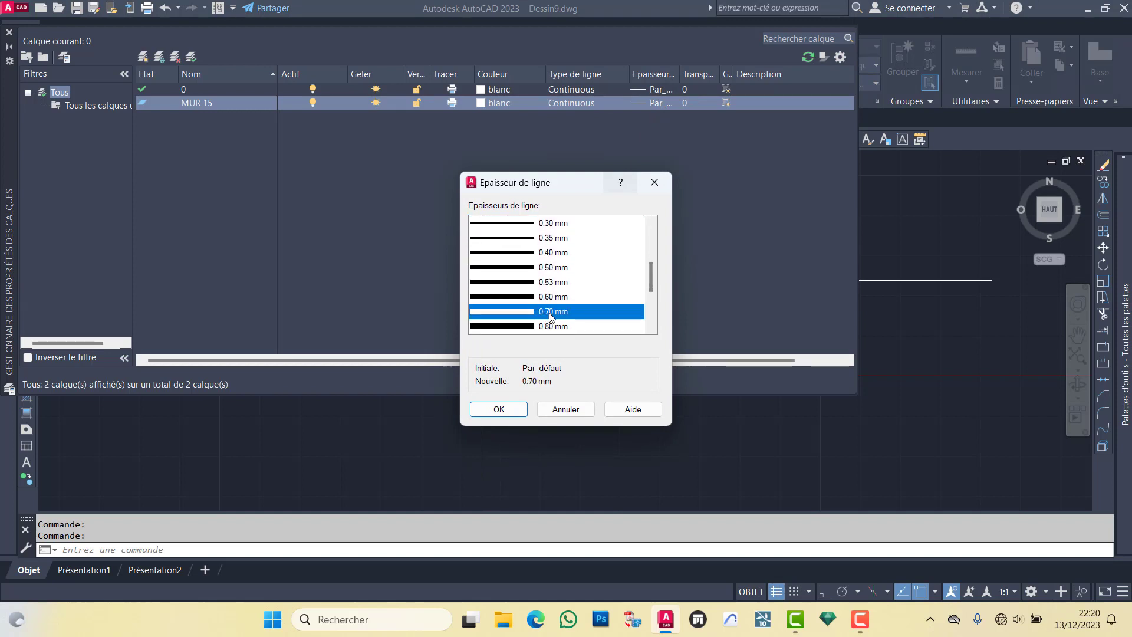
click(499, 410)
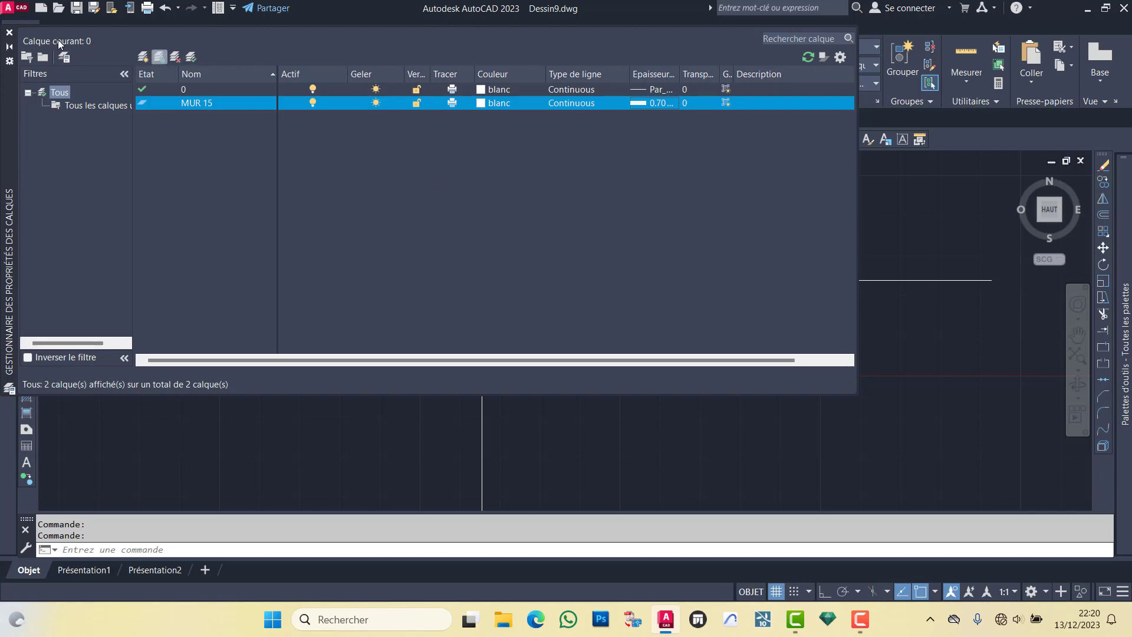
Step: Close the layer manager, confirm MUR 15 is listed with layer 0 current, and reopen it
click(10, 33)
click(589, 46)
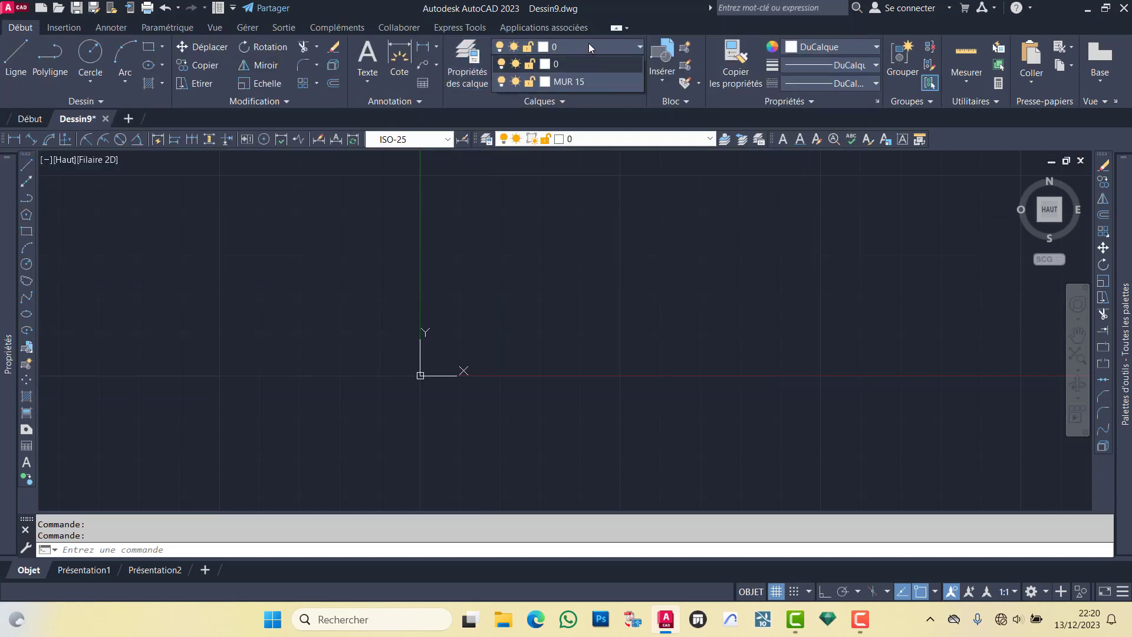
click(581, 47)
click(474, 64)
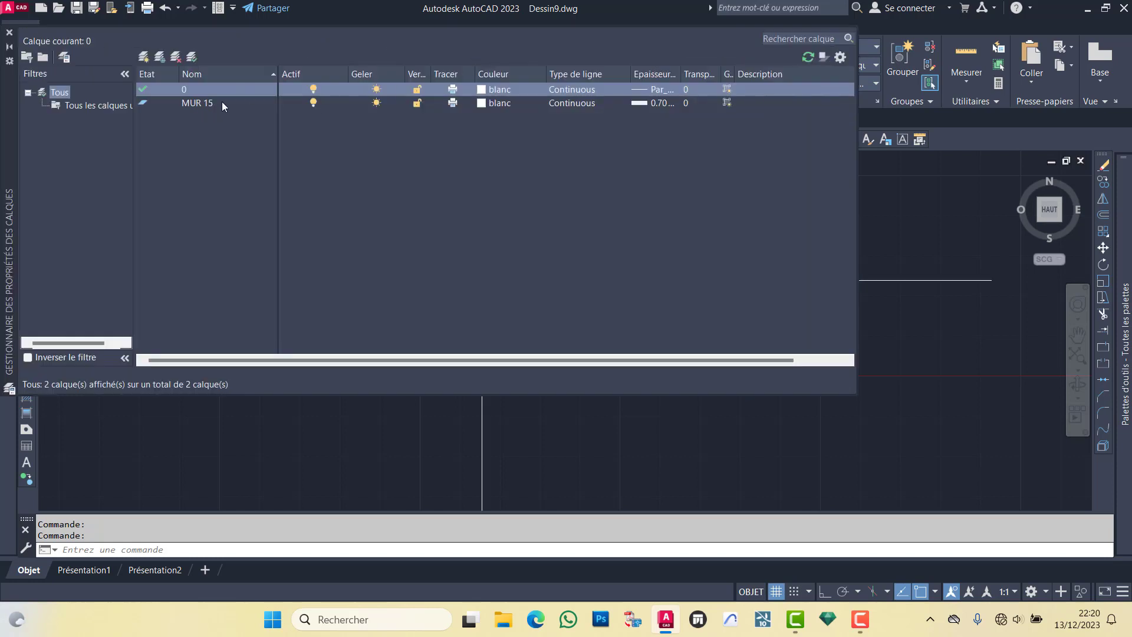
Step: Create a new layer named MUR 20cm
click(147, 59)
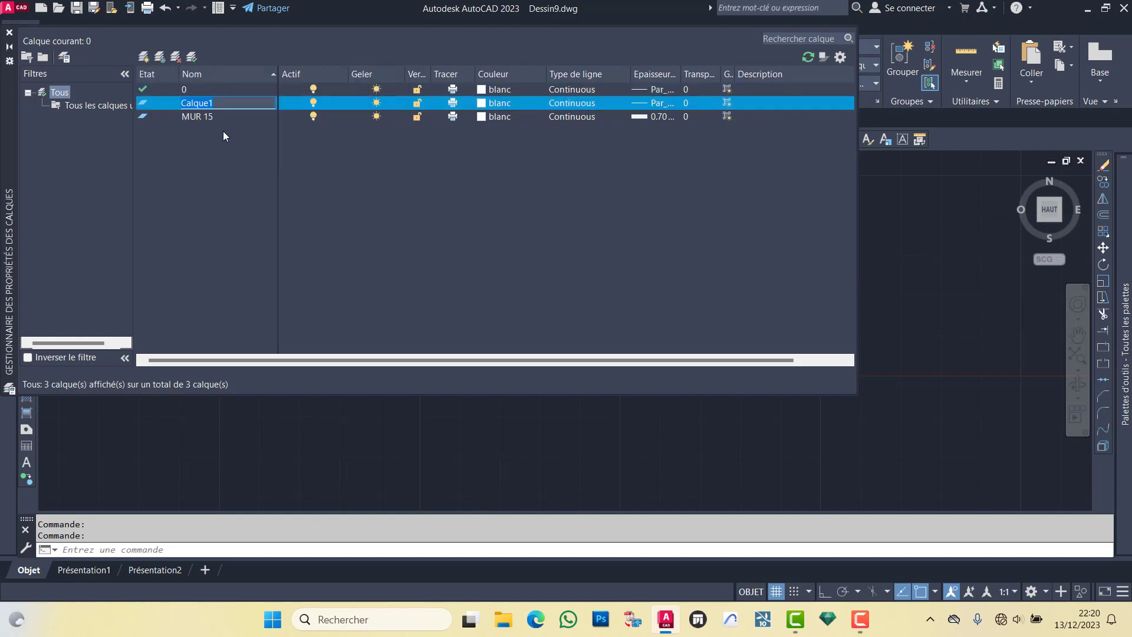
text(MUR )
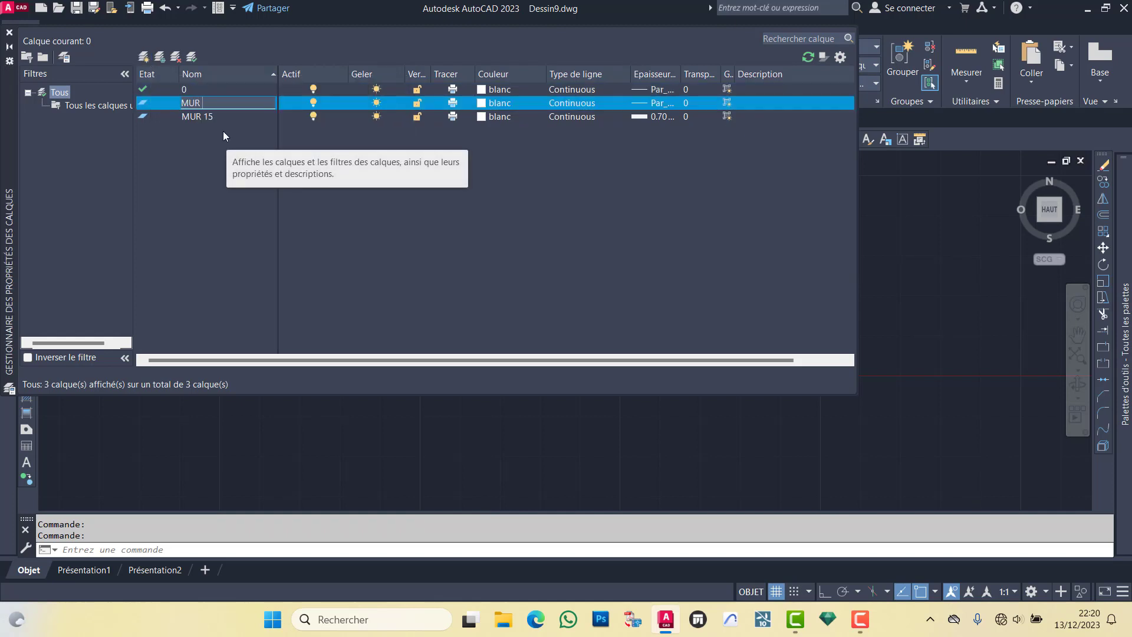
text(20)
key(Caps_Lock)
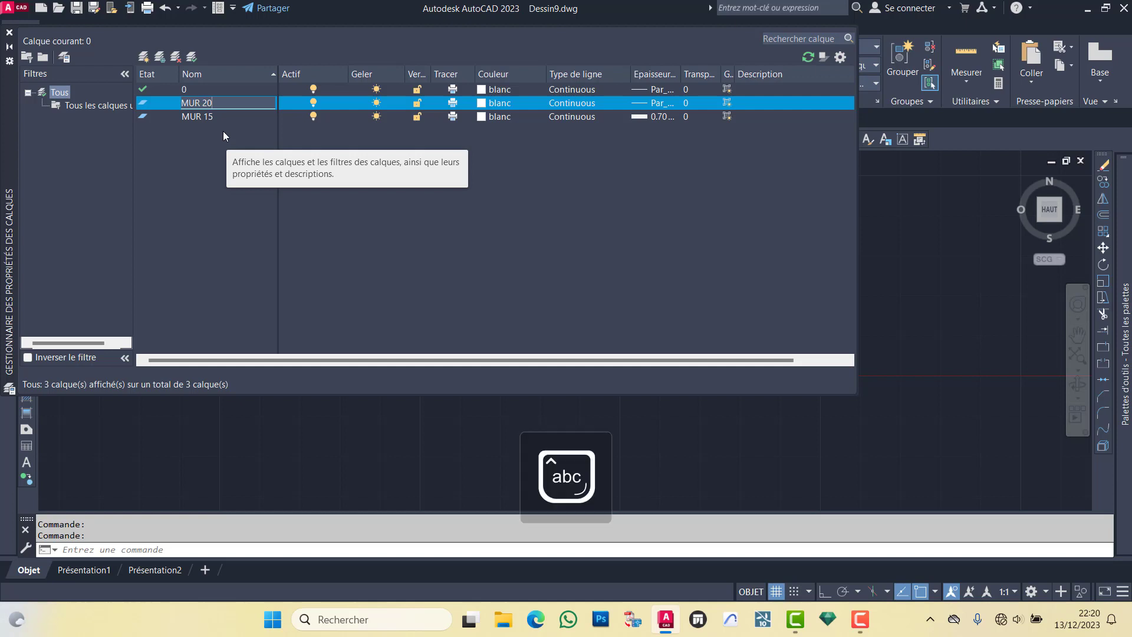
text(cm)
click(222, 117)
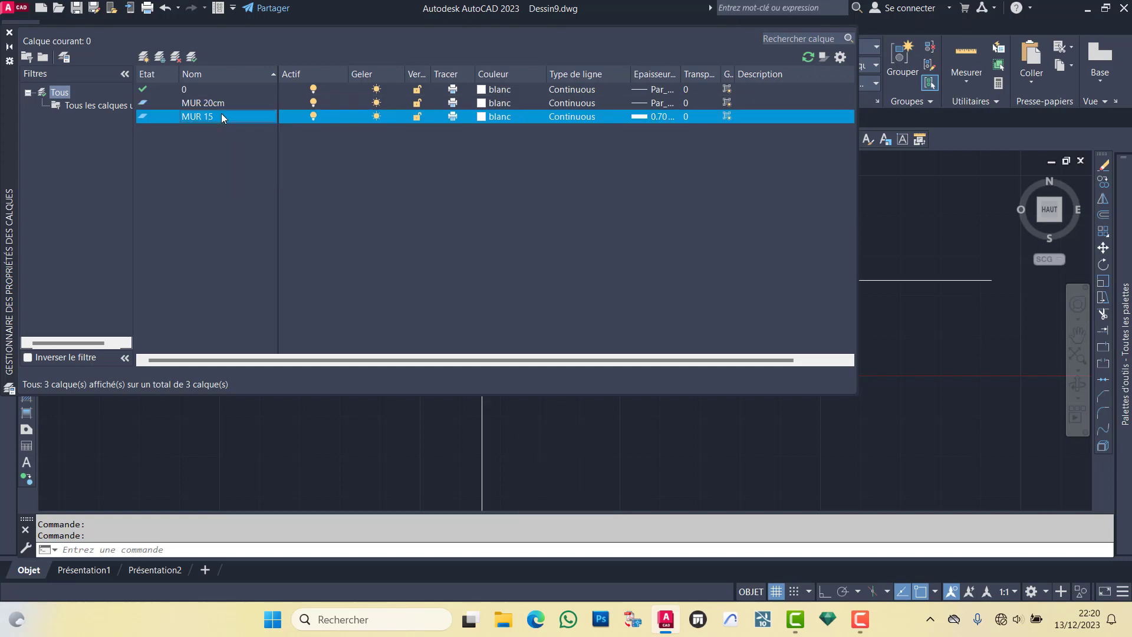
Step: Rename layer MUR 15 to MUR 15cm, then select MUR 20cm
click(222, 116)
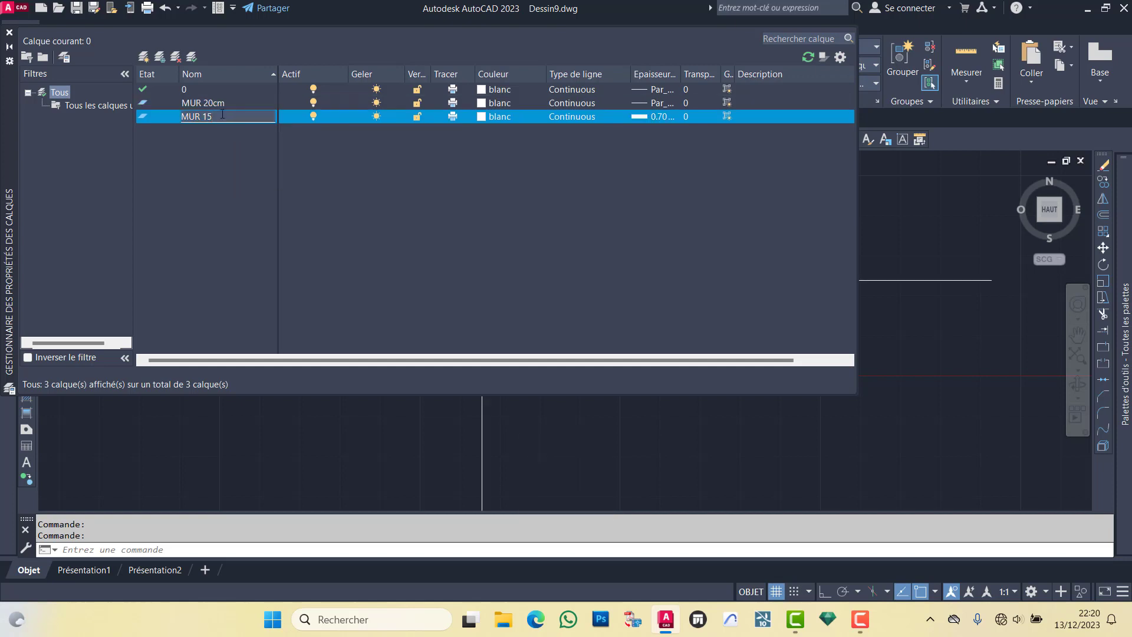
text(c)
text(m)
key(BackSpace)
key(BackSpace)
text(m)
click(246, 165)
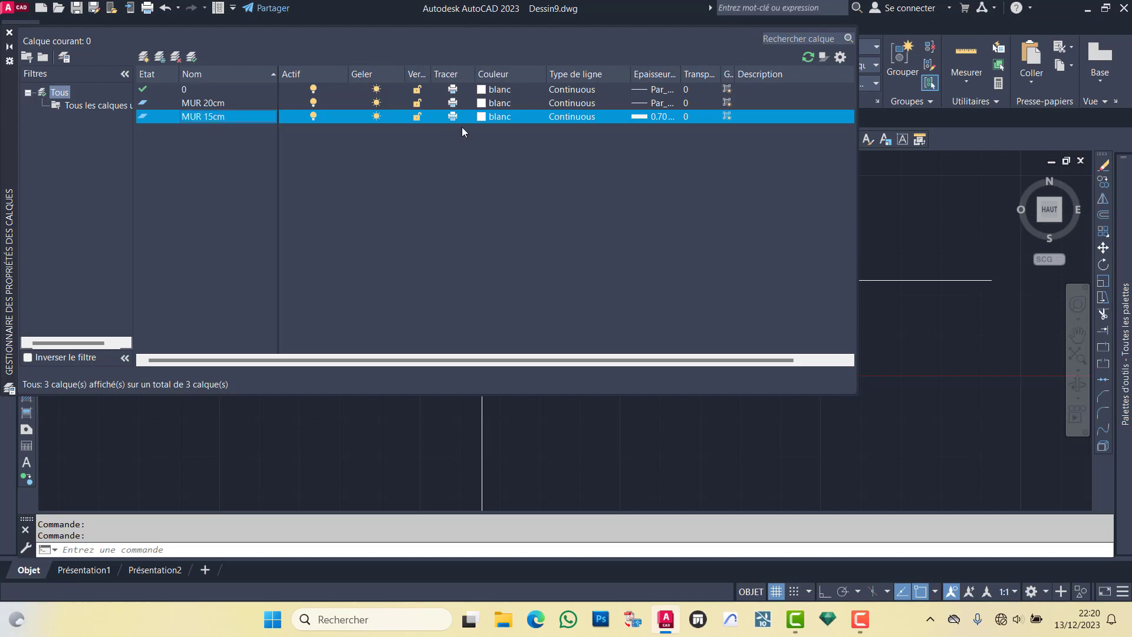
click(225, 104)
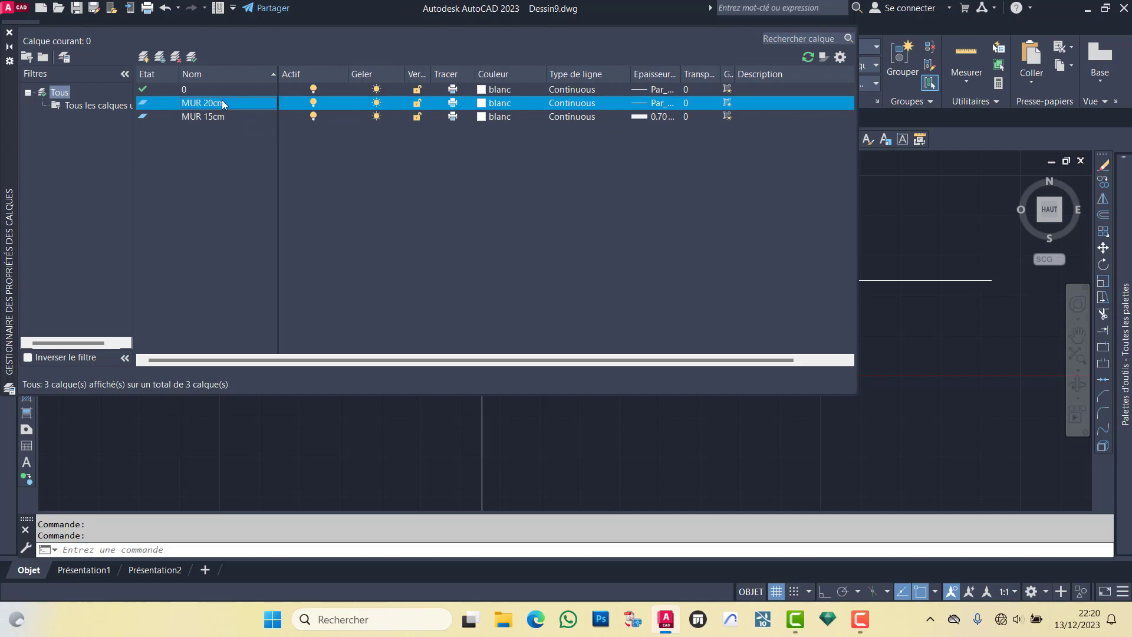
Step: Set the MUR 20cm layer lineweight to 0.50 mm
click(663, 104)
scroll(564, 326, down, 1)
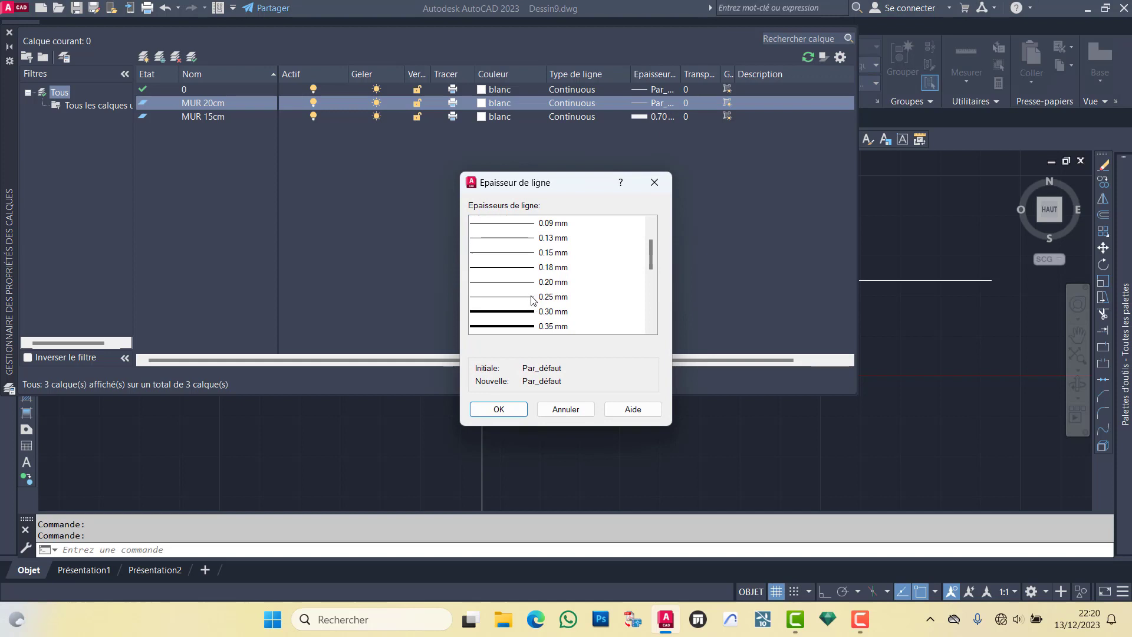
scroll(534, 319, down, 1)
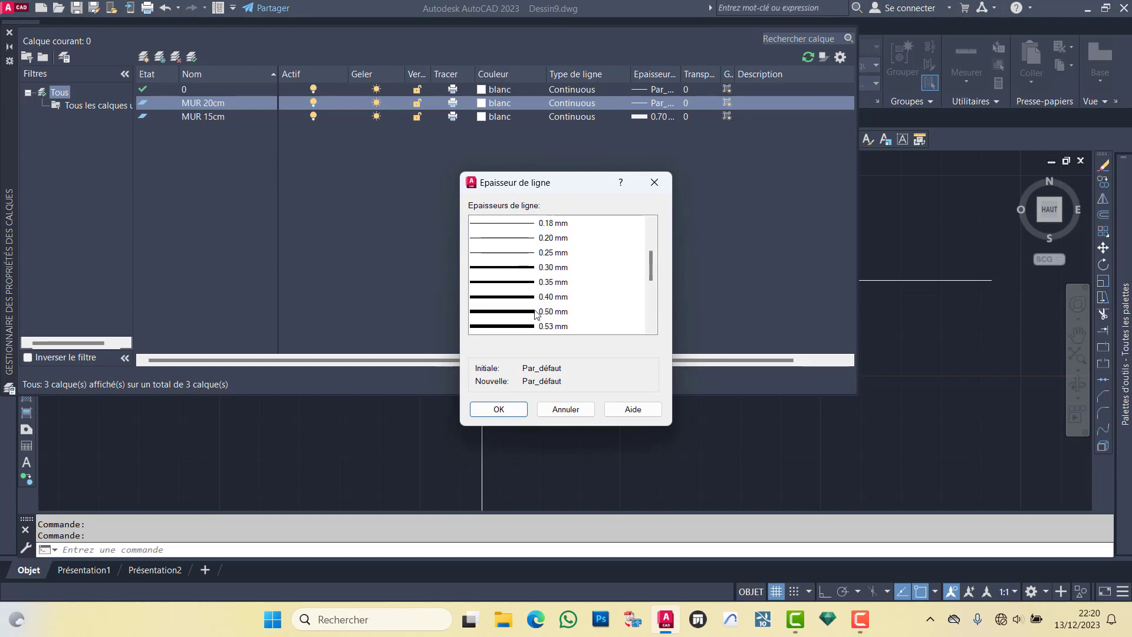
scroll(532, 313, down, 1)
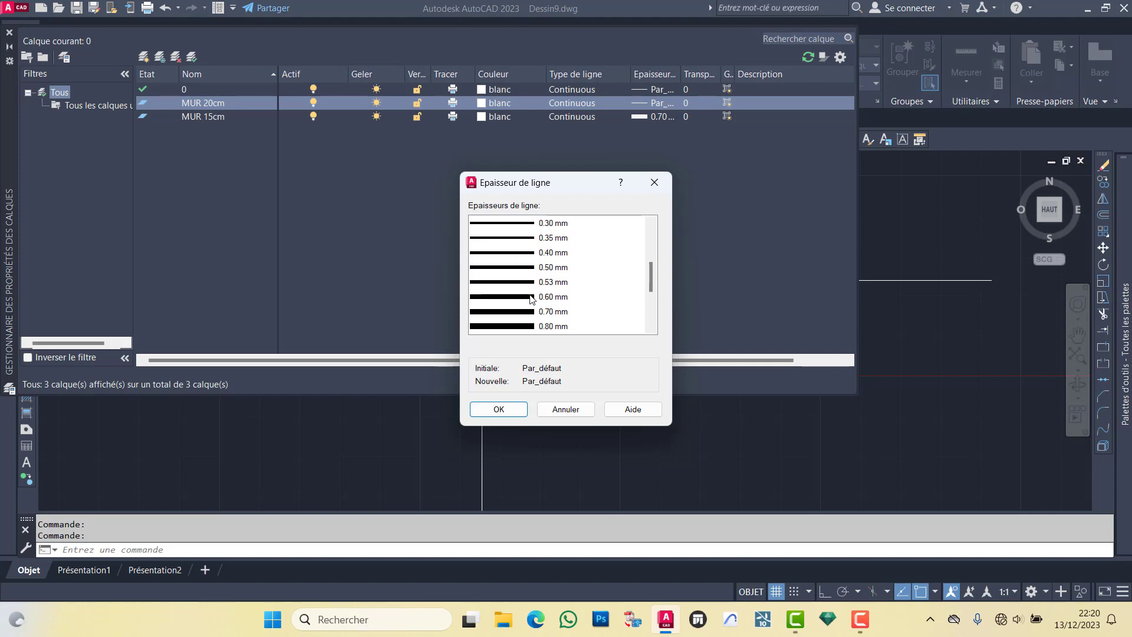
click(533, 268)
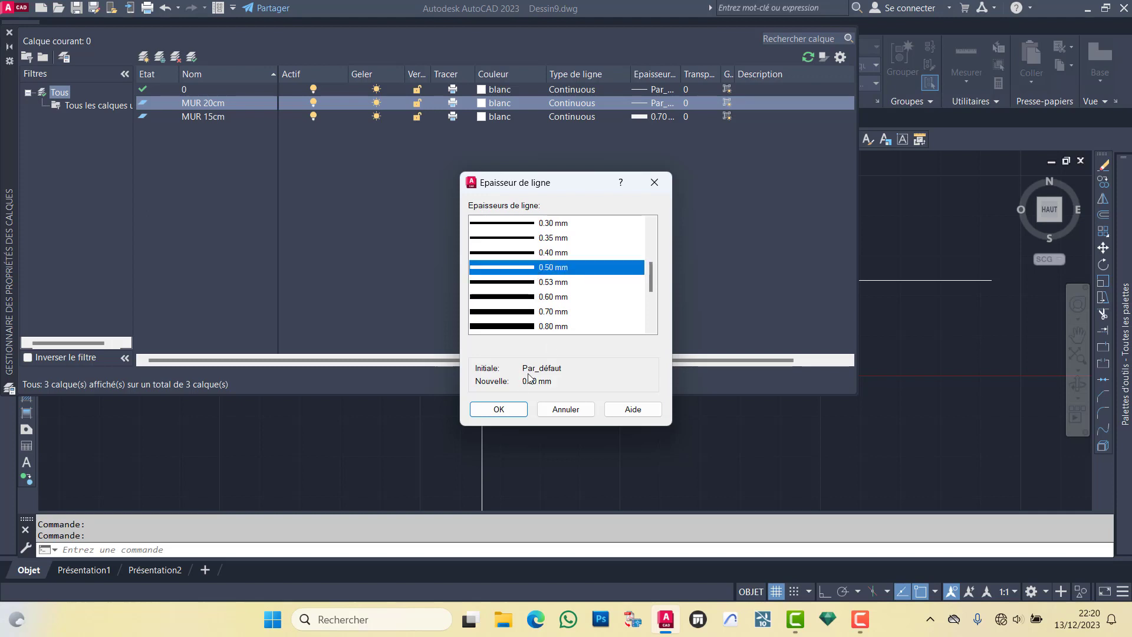
click(500, 408)
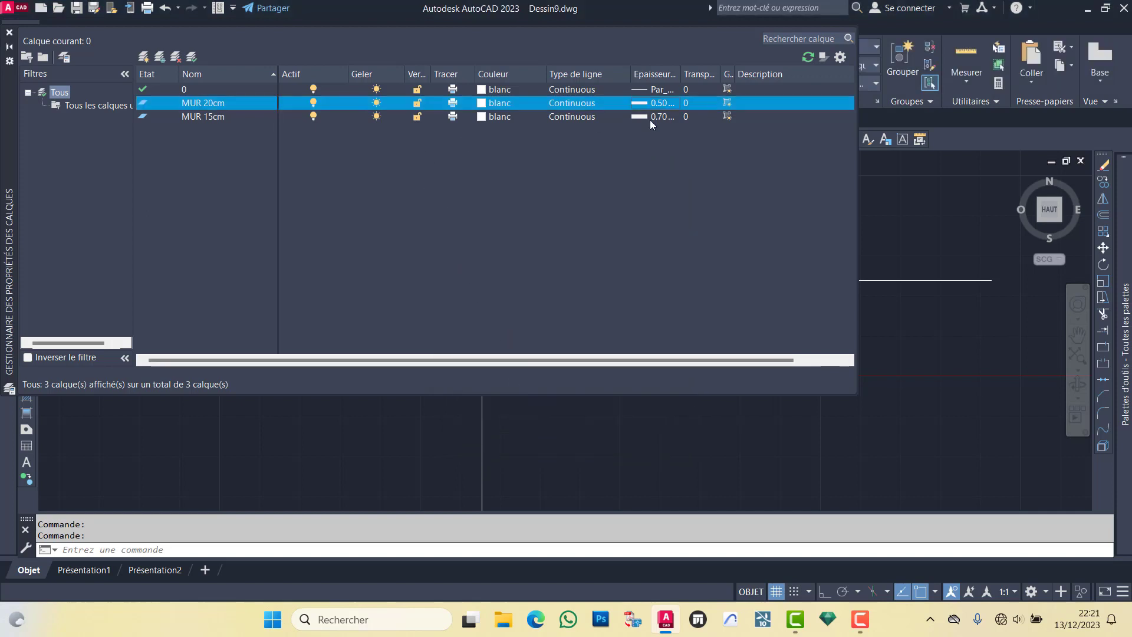
Step: Check MUR 20cm's transparency and colour without changes, leaving it white, then add a fourth layer
click(696, 104)
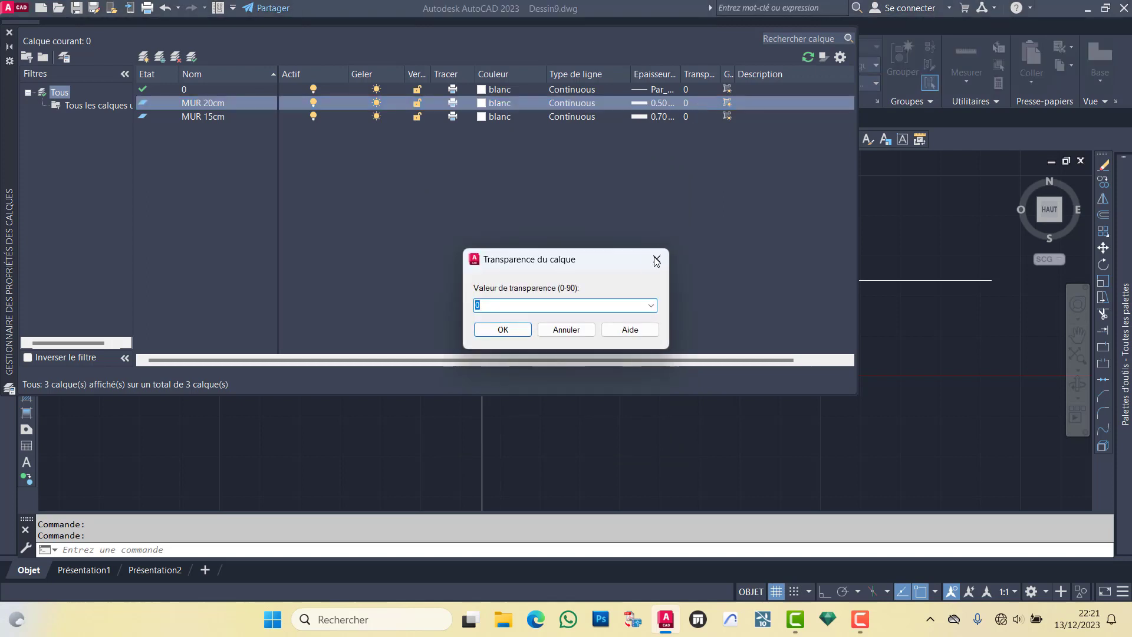
key(Escape)
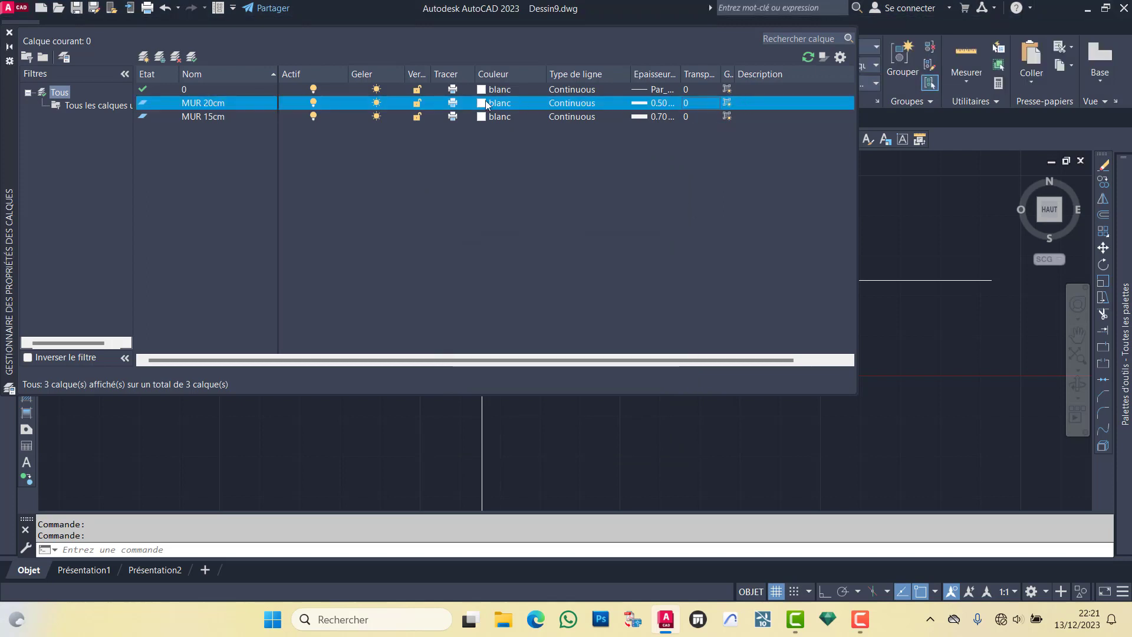
click(515, 103)
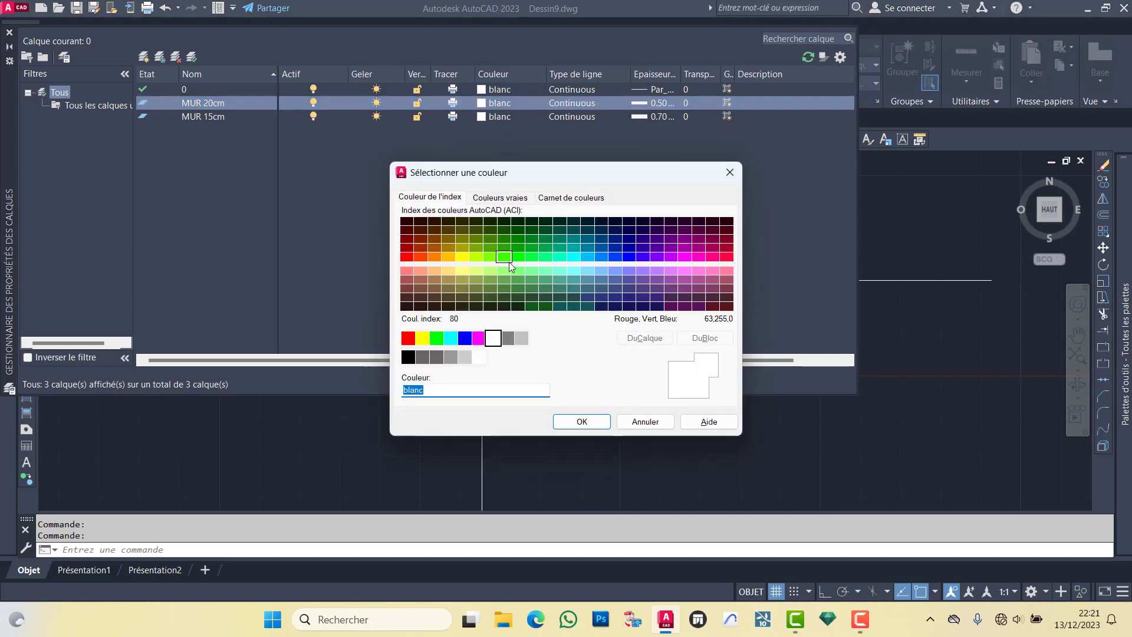
click(641, 422)
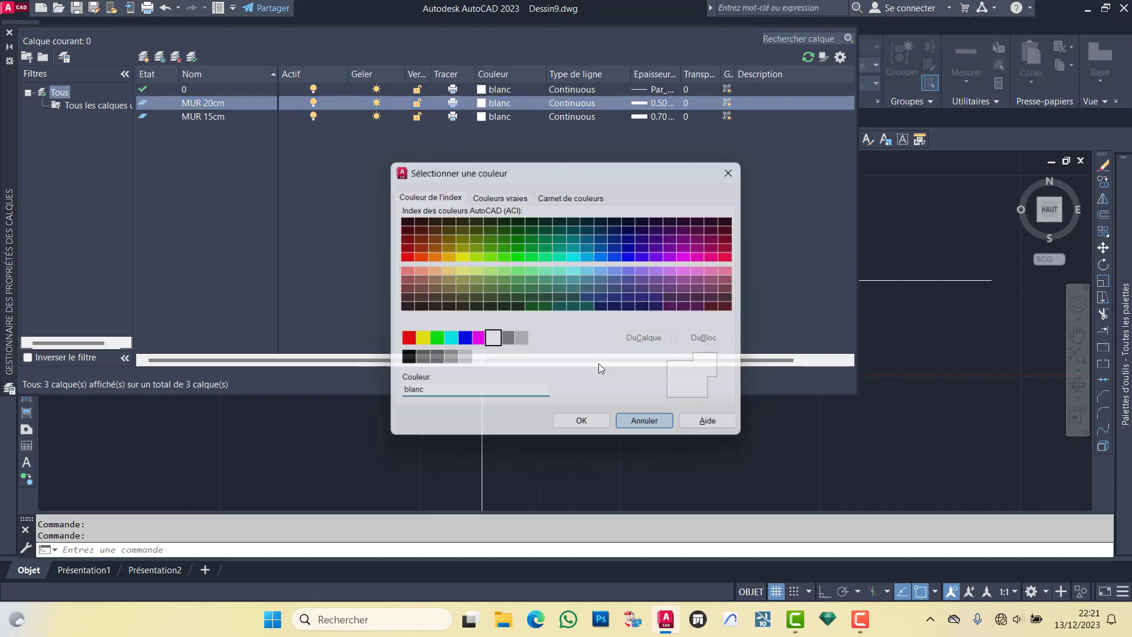
click(143, 57)
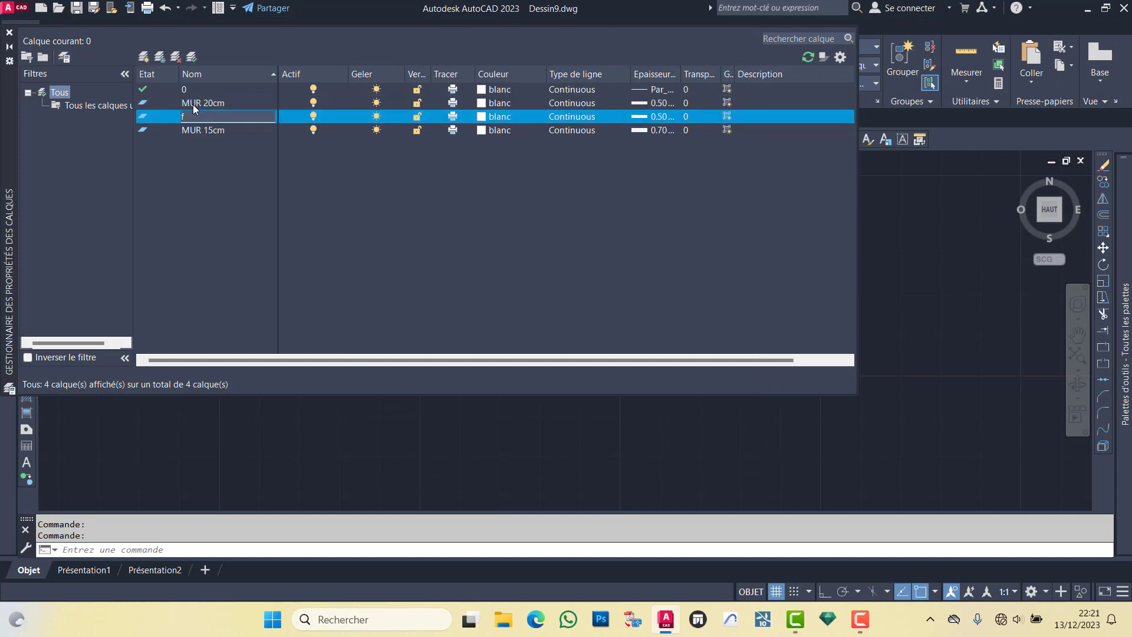
Step: Name the new layer FENETRES
text(fenetre)
key(BackSpace)
key(BackSpace)
key(BackSpace)
key(BackSpace)
key(BackSpace)
key(Caps_Lock)
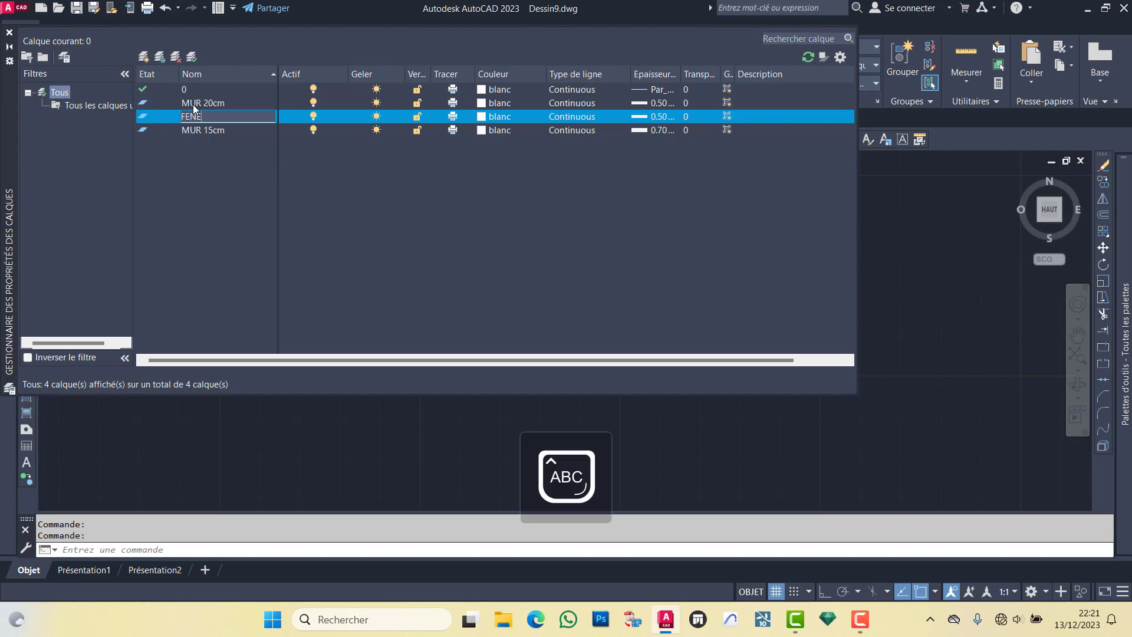
text(S)
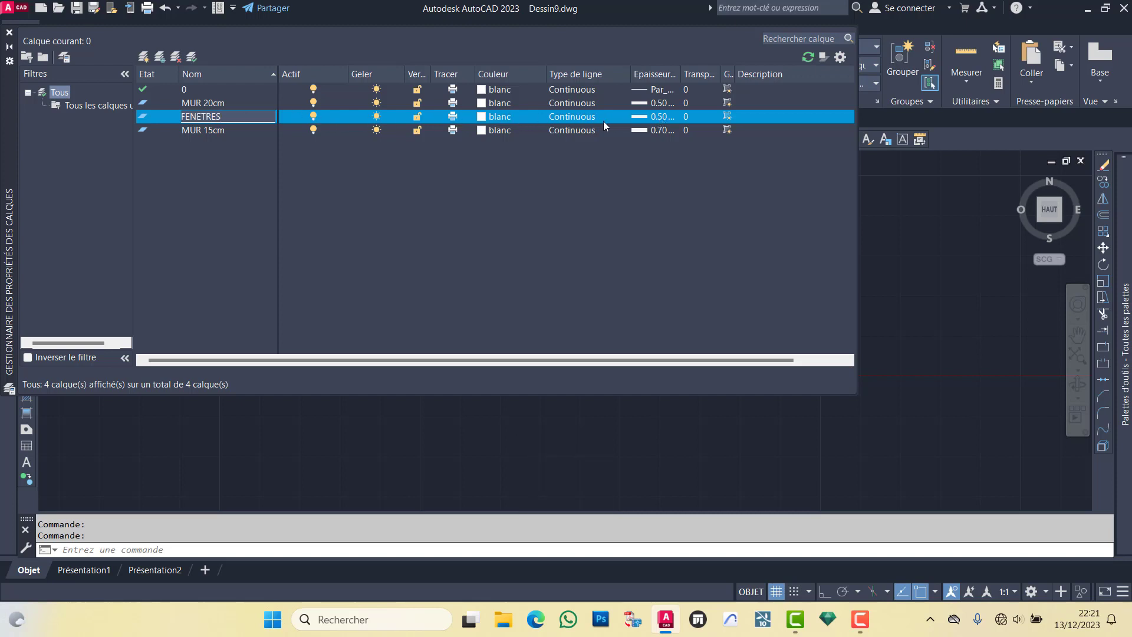
click(672, 116)
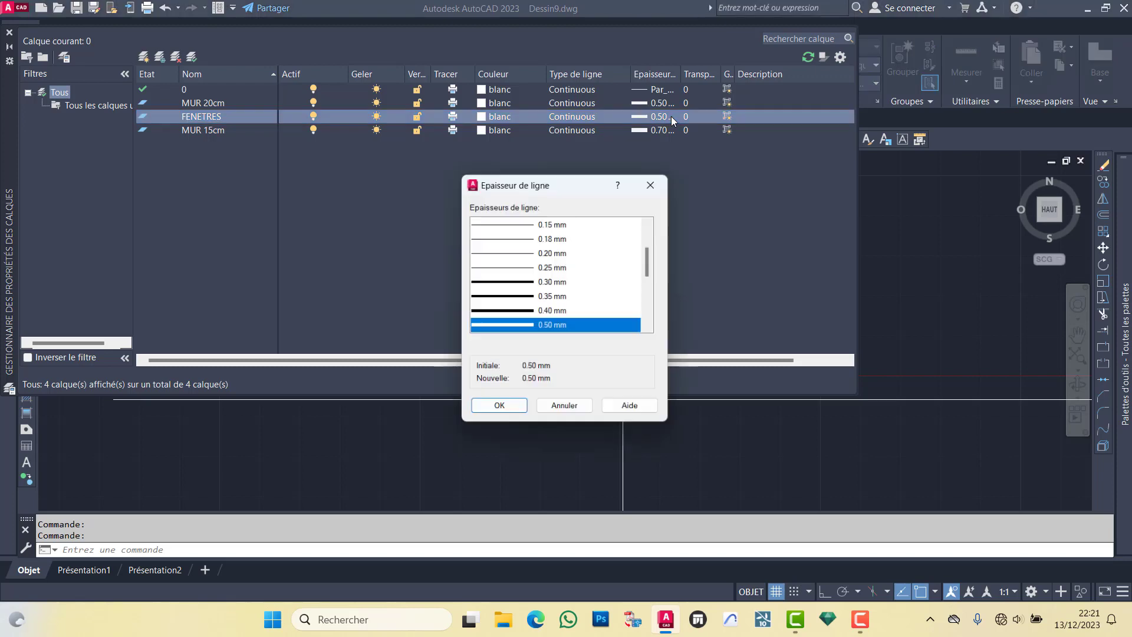
Step: Set the FENETRES layer lineweight to 0.20 mm
scroll(547, 273, up, 1)
scroll(546, 273, up, 1)
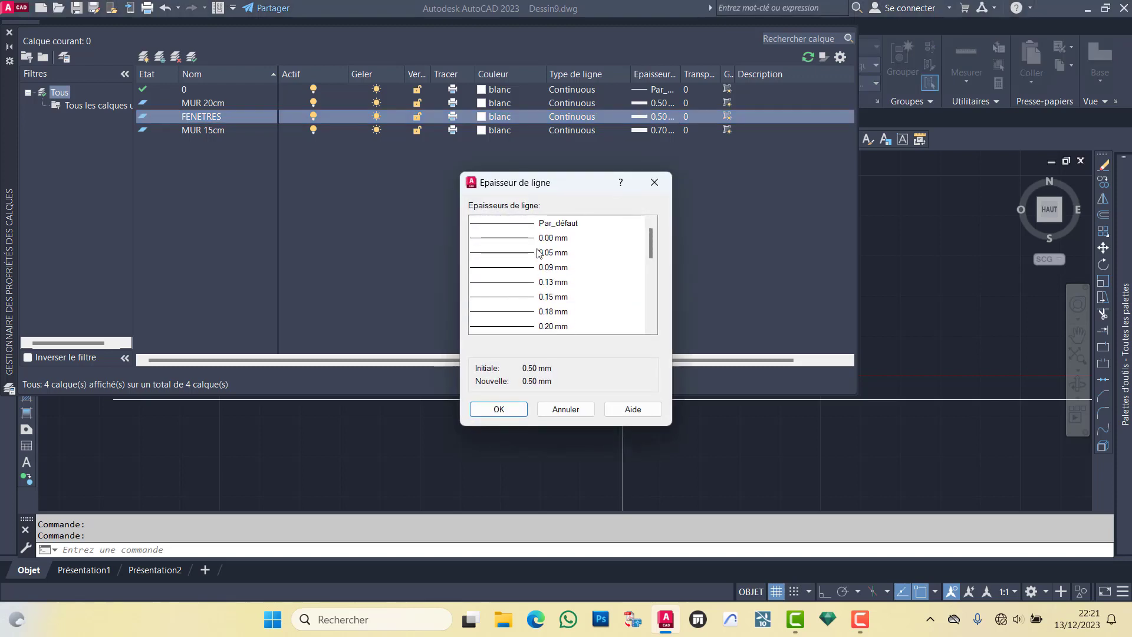
click(551, 224)
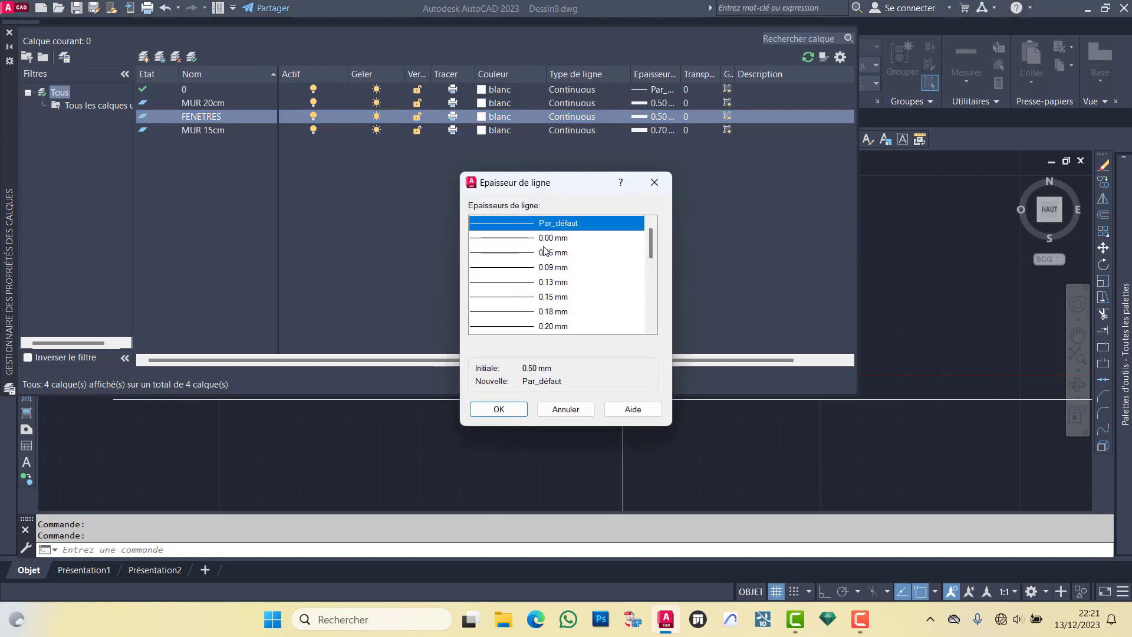
scroll(553, 293, down, 1)
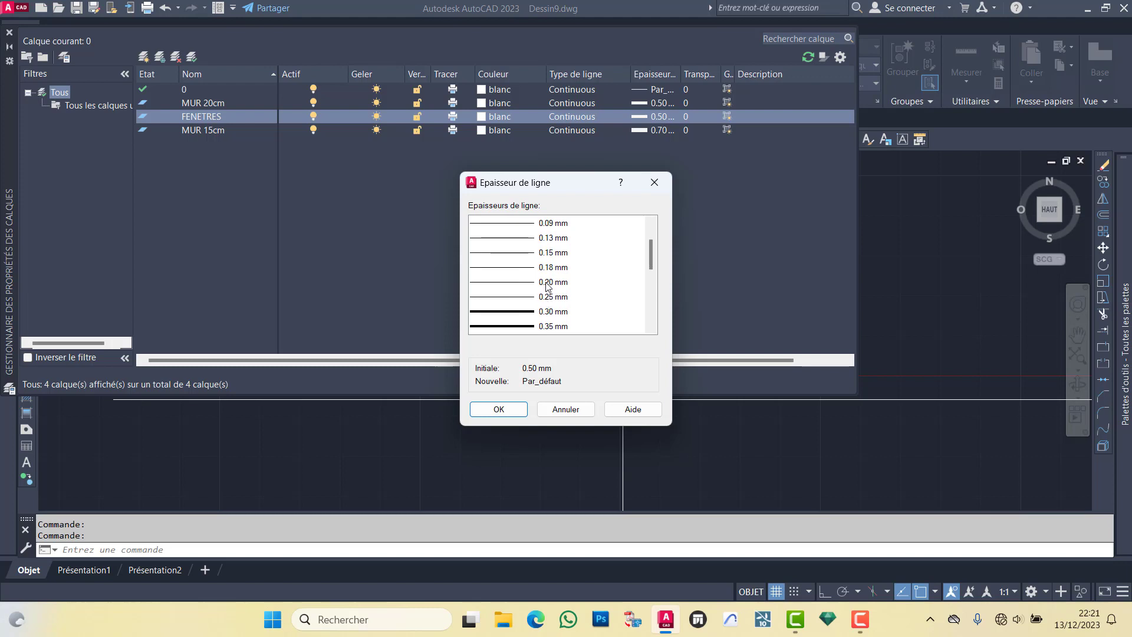
click(549, 283)
click(511, 409)
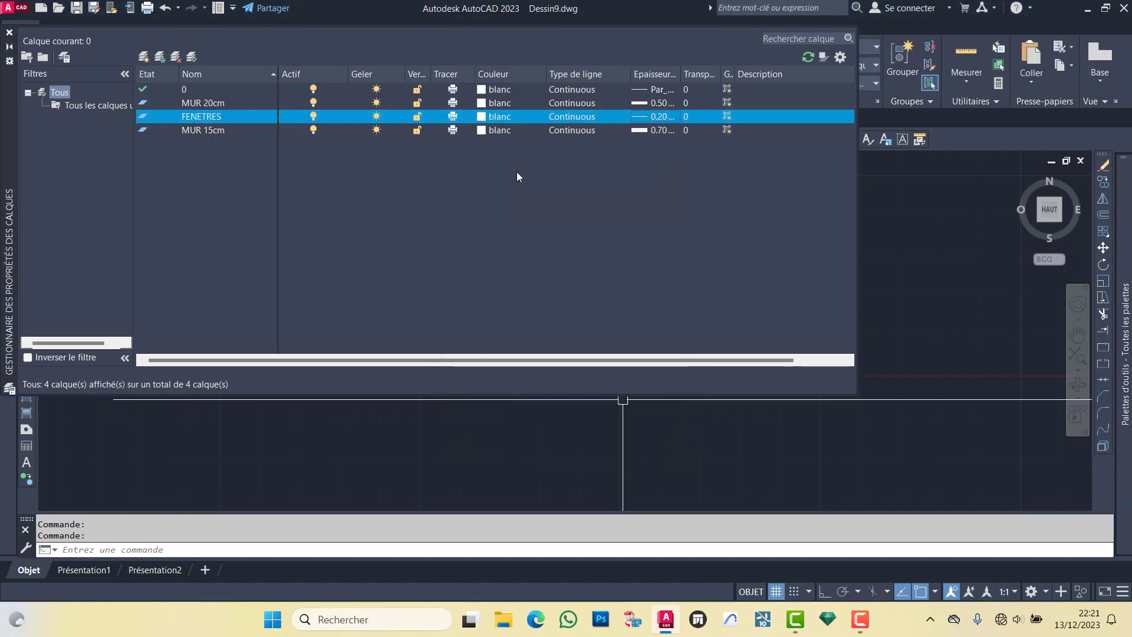
Step: Colour the FENETRES layer blue and add another new layer
click(504, 118)
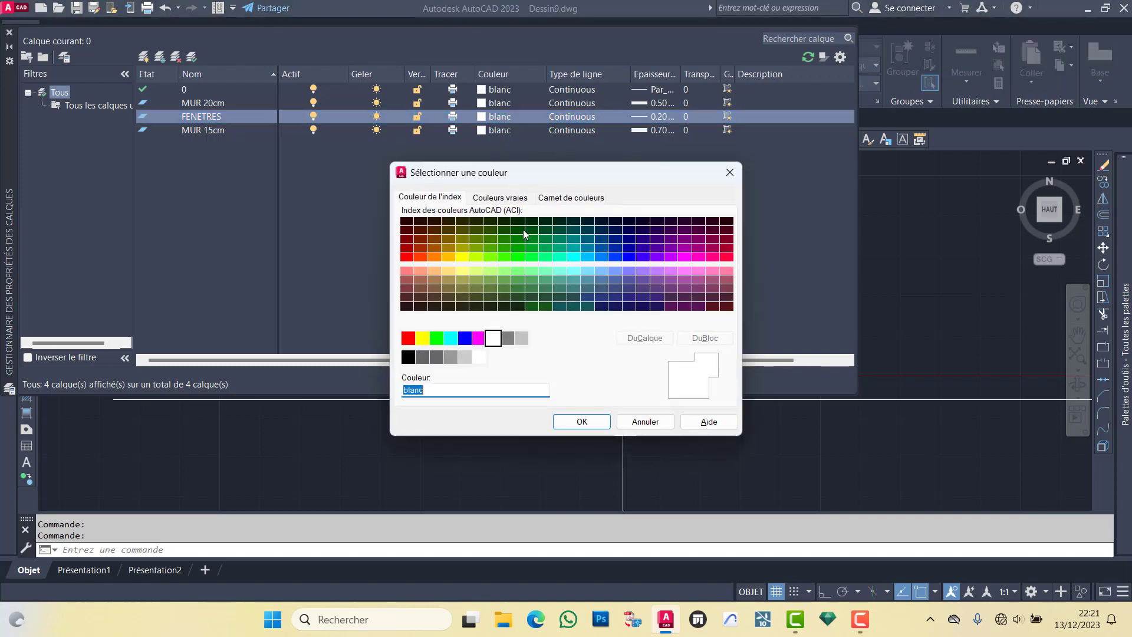
click(465, 338)
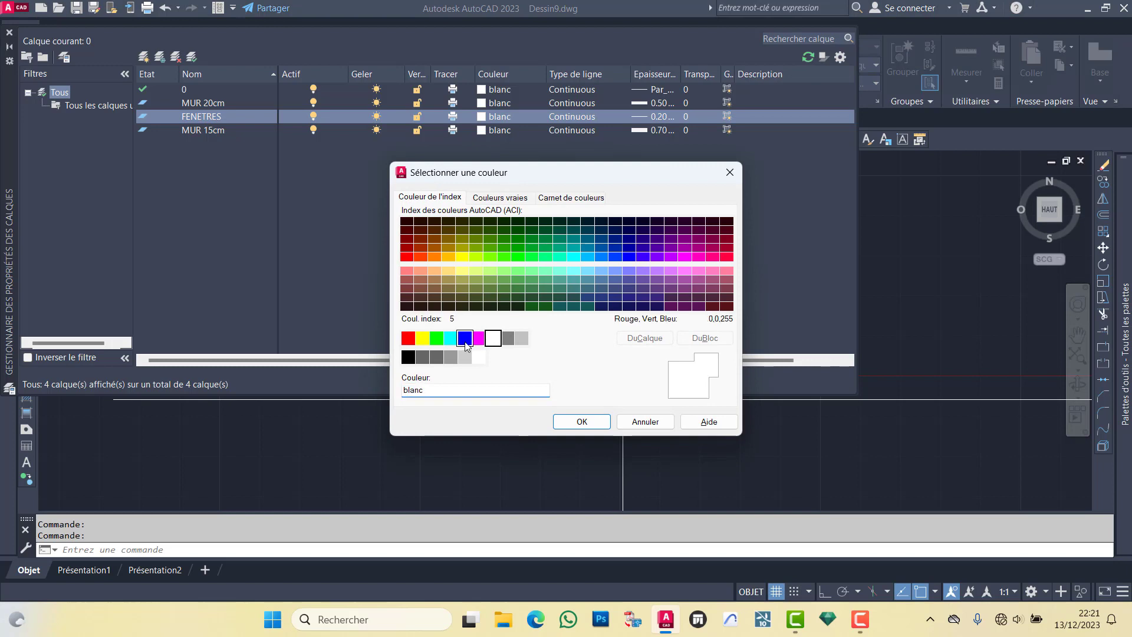
click(581, 421)
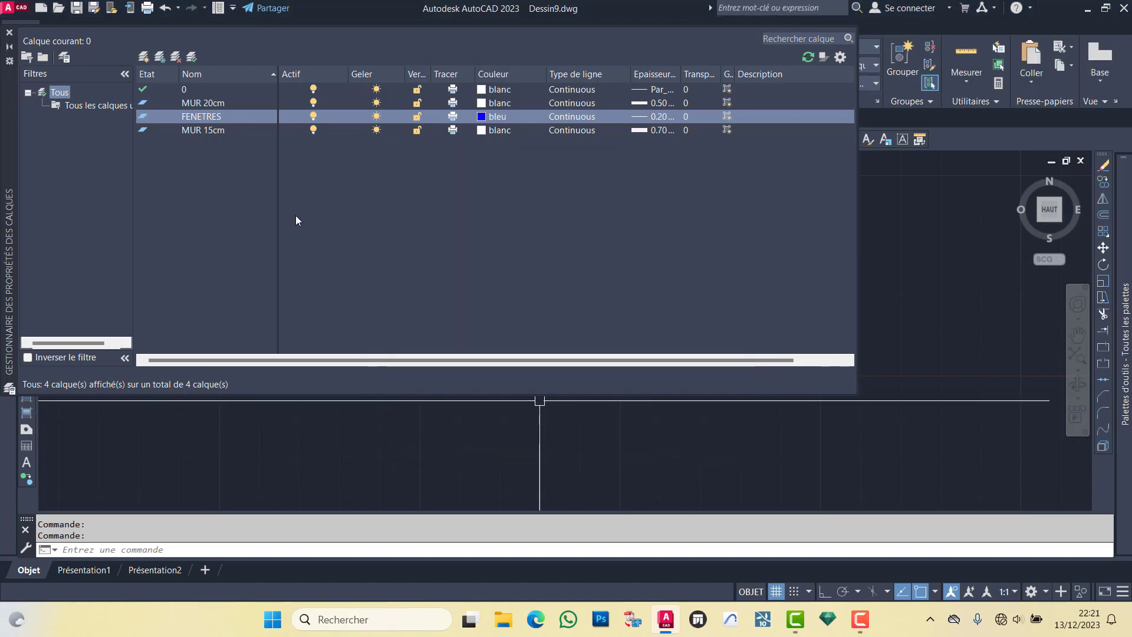
click(143, 58)
Step: Name the fifth layer PORTE, colour it red, and select MUR 15cm
text(F)
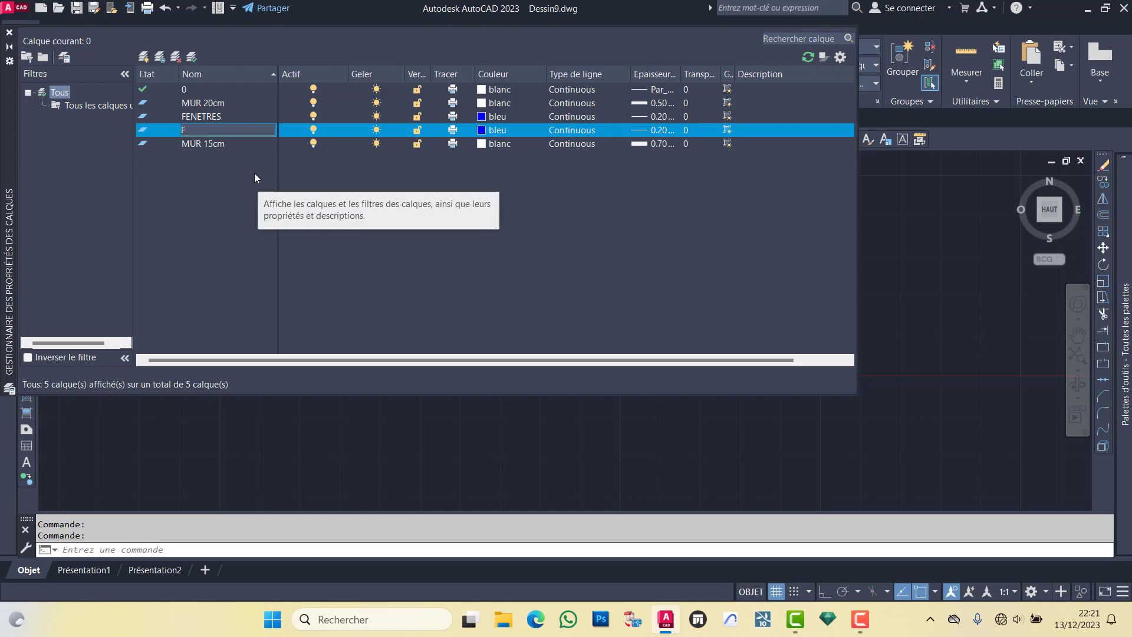
text(PORTE)
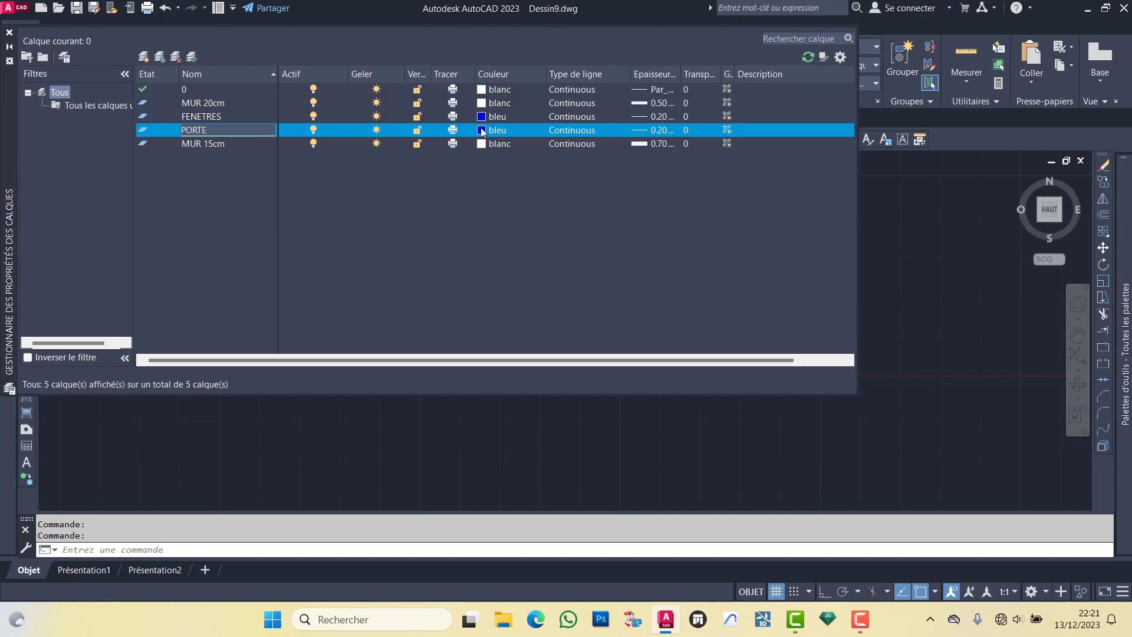
click(509, 133)
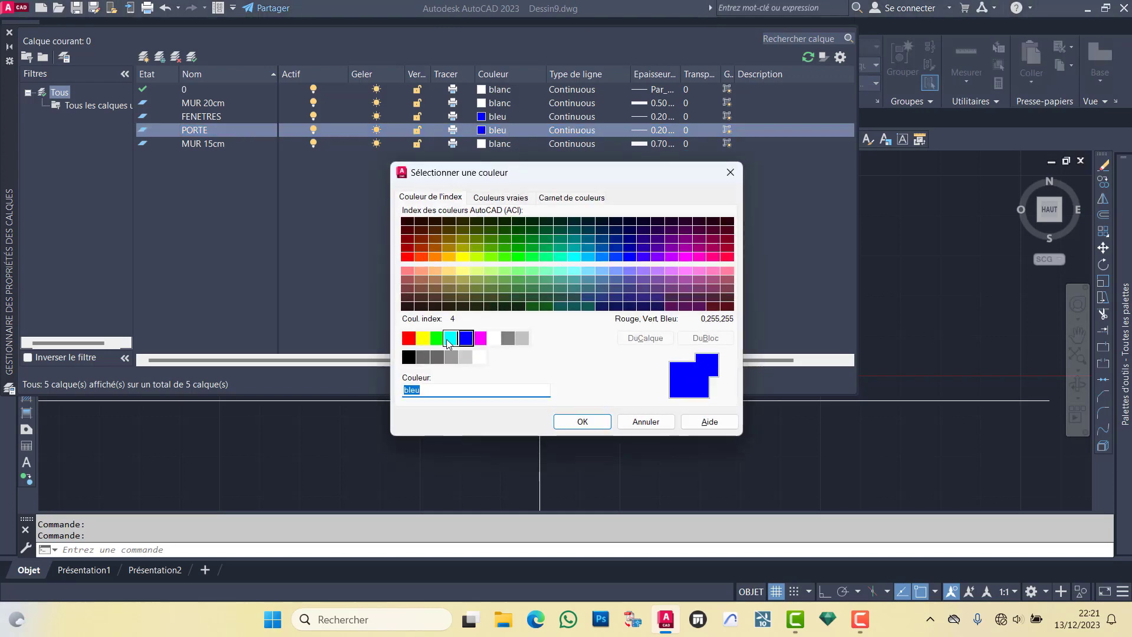
click(409, 338)
click(583, 422)
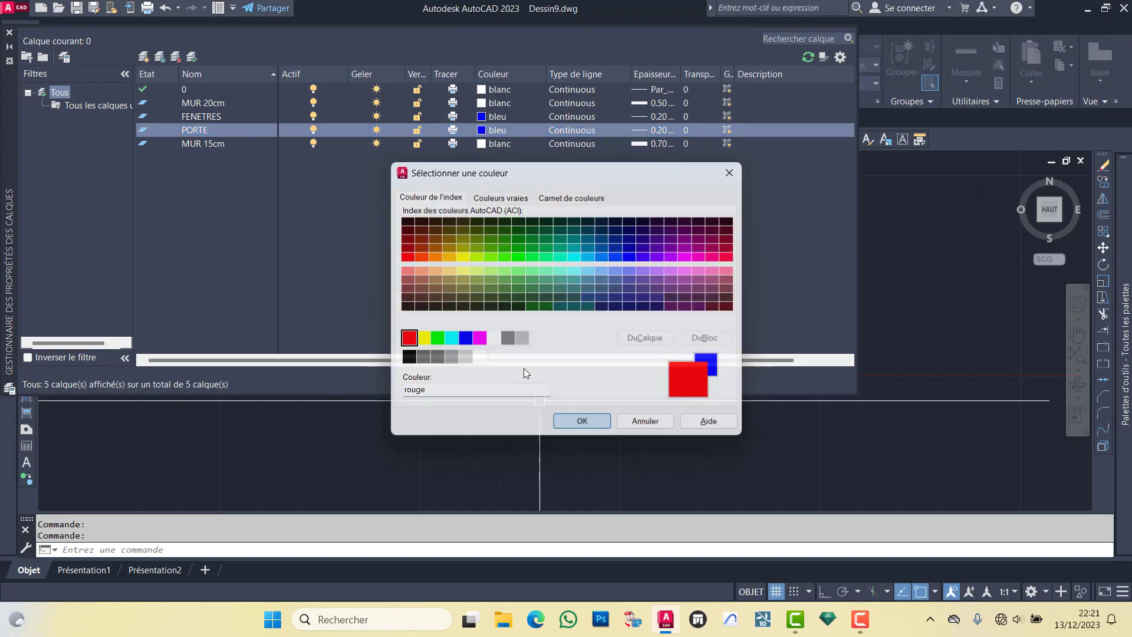
click(196, 145)
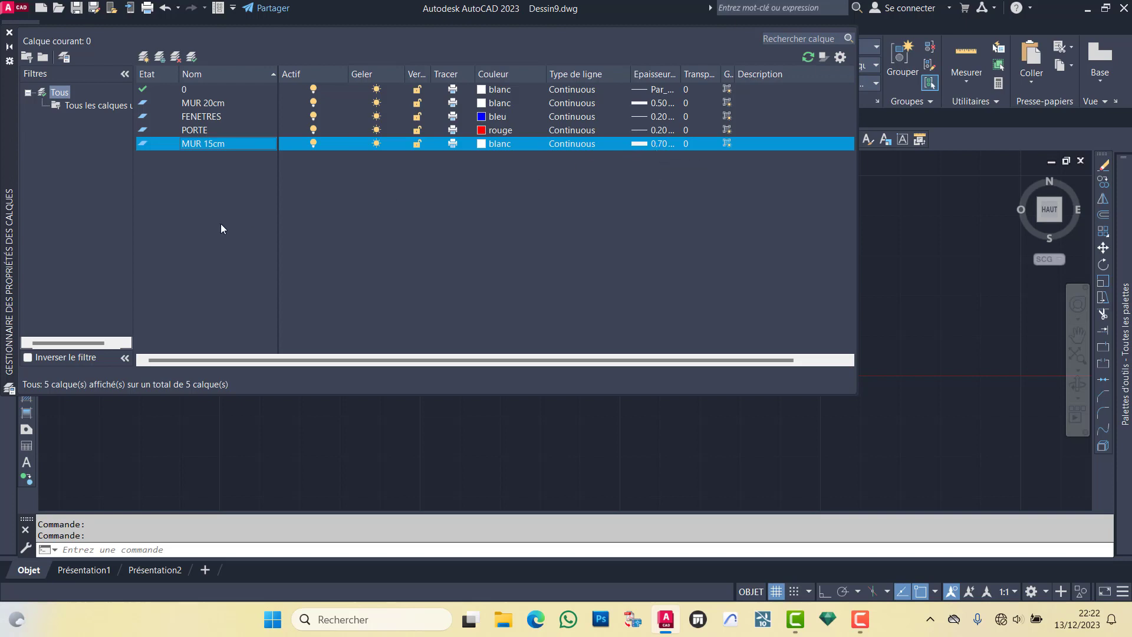
Step: Create a new layer and name it TEXTES, correcting the misspelling
right_click(172, 184)
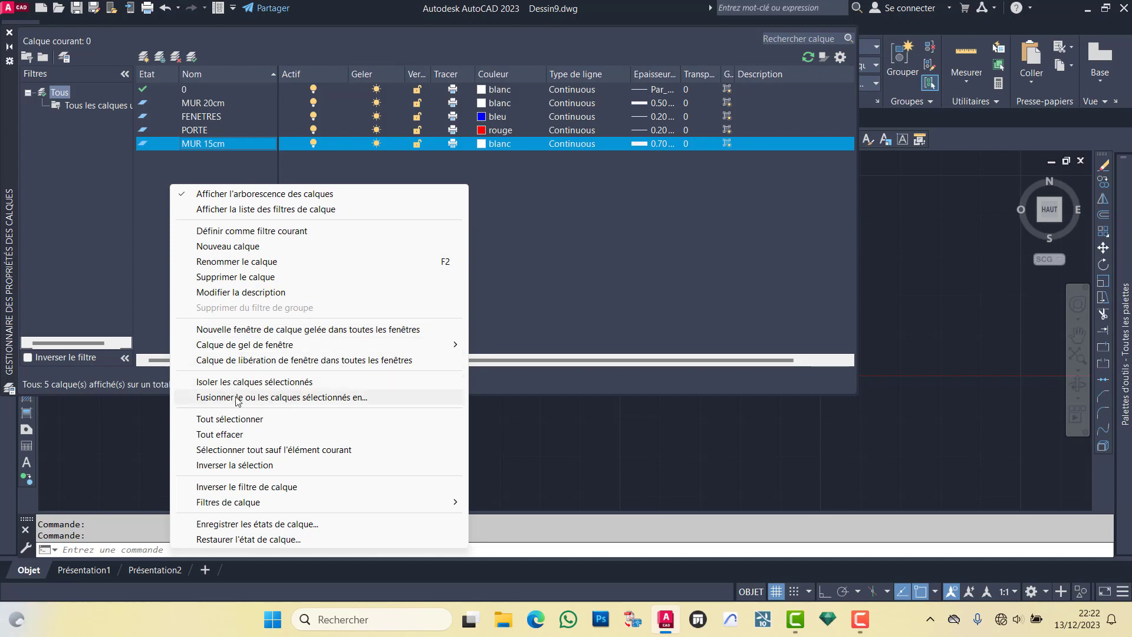
click(151, 226)
click(144, 56)
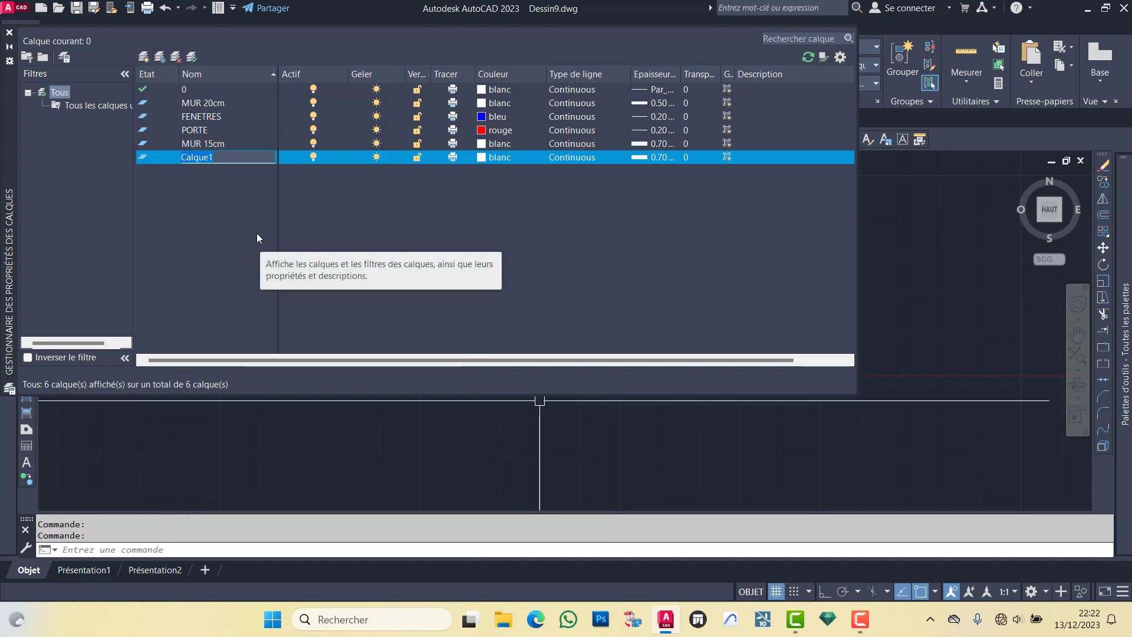
text(T)
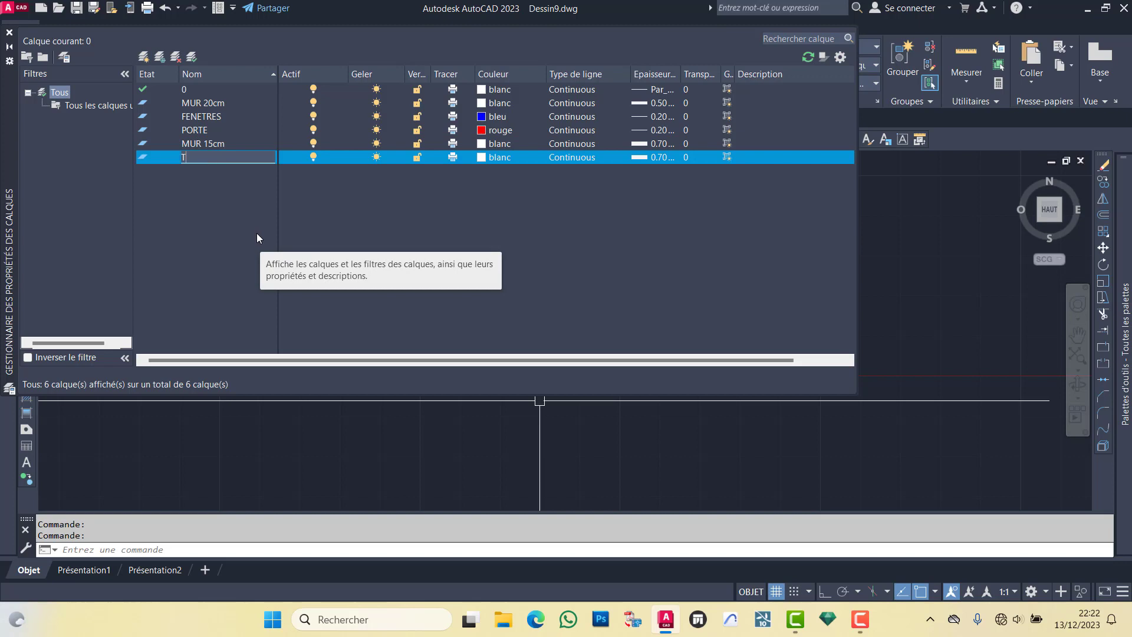
text(XTE)
text(S)
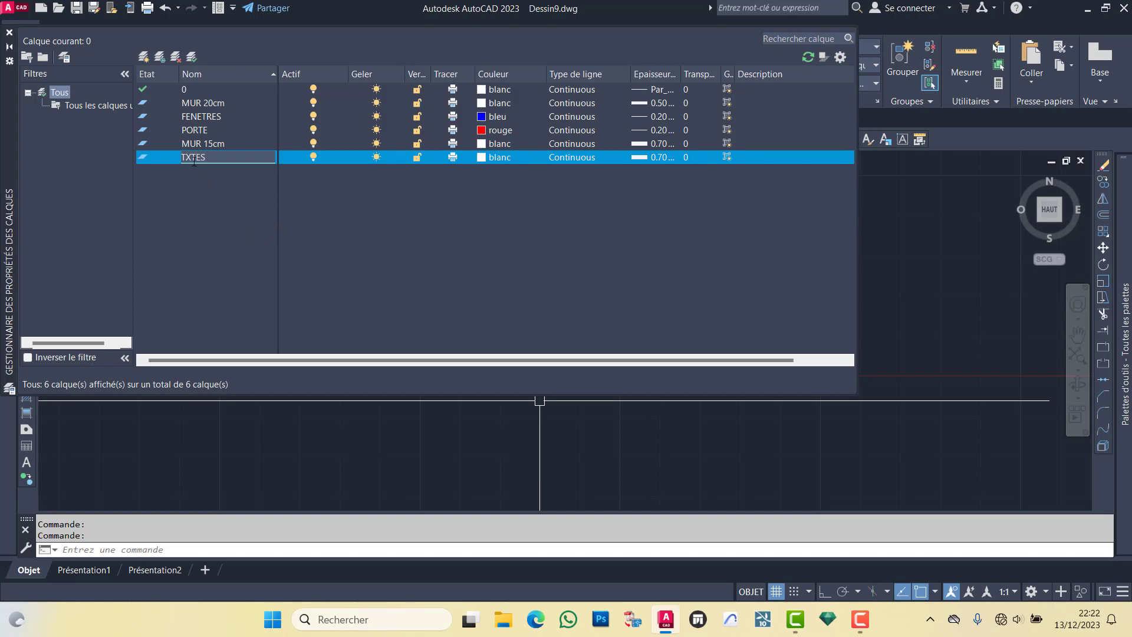
click(185, 157)
text(E)
Step: Give TEXTES a 0.40 mm lineweight and pick cyan as its colour
click(650, 155)
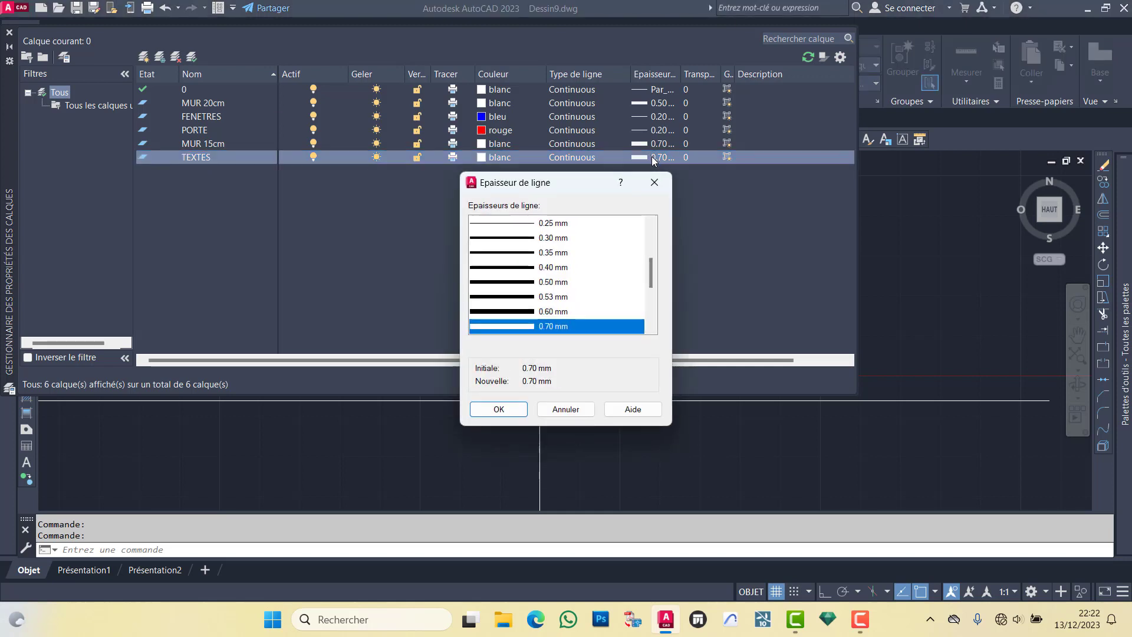
click(541, 269)
click(499, 410)
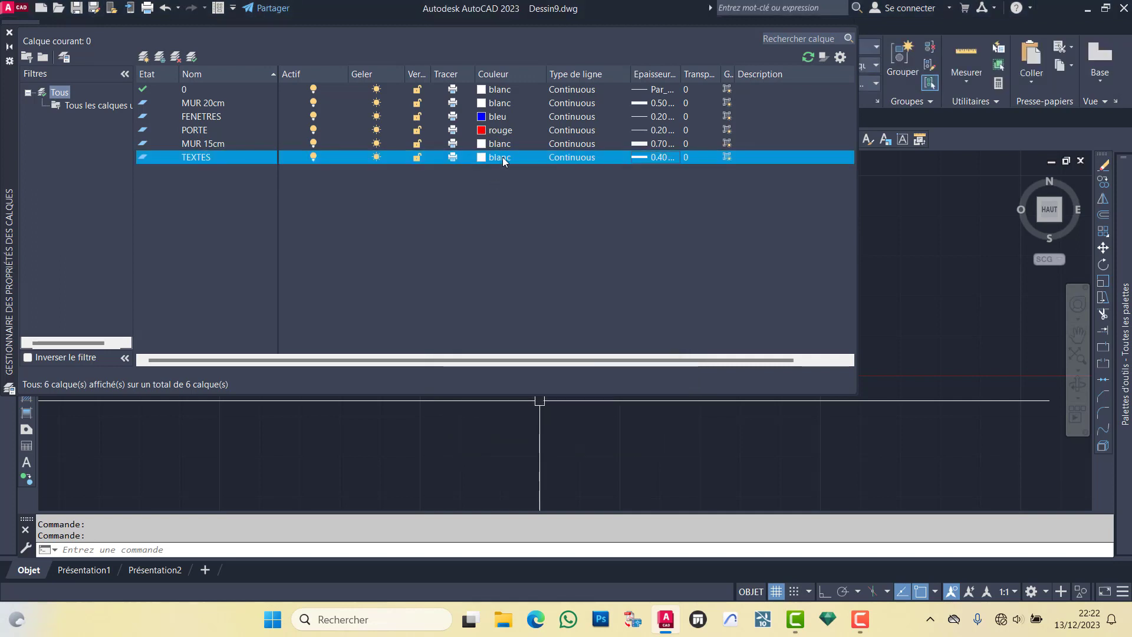
click(503, 157)
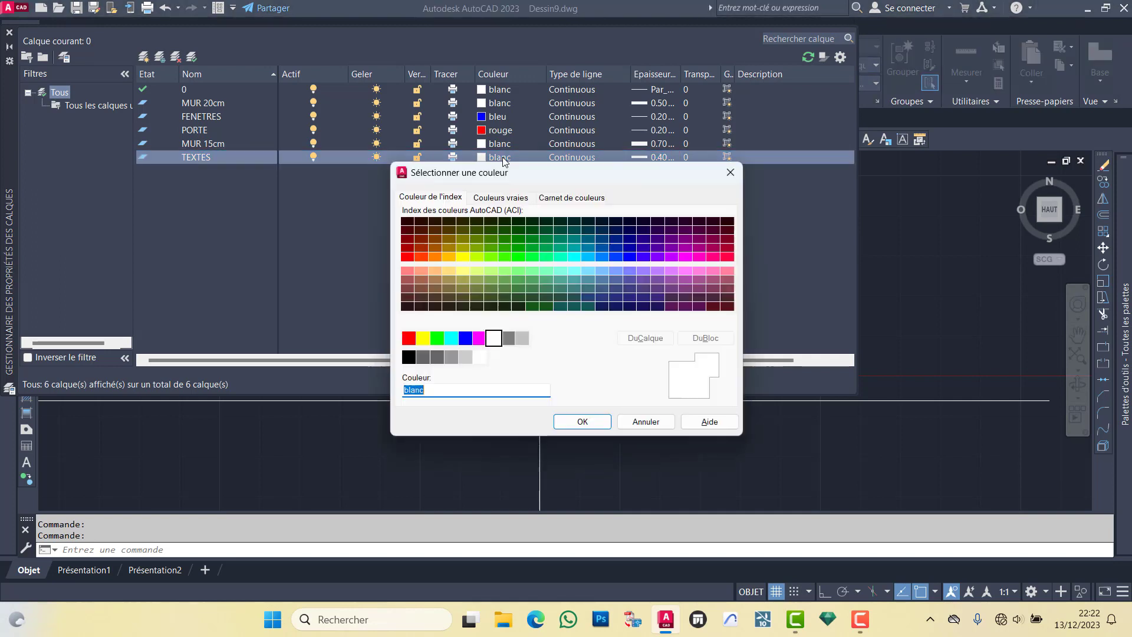
click(450, 339)
Step: Confirm cyan for TEXTES, then add layer AXES DE FONDATION with colour 30 (orange)
click(582, 421)
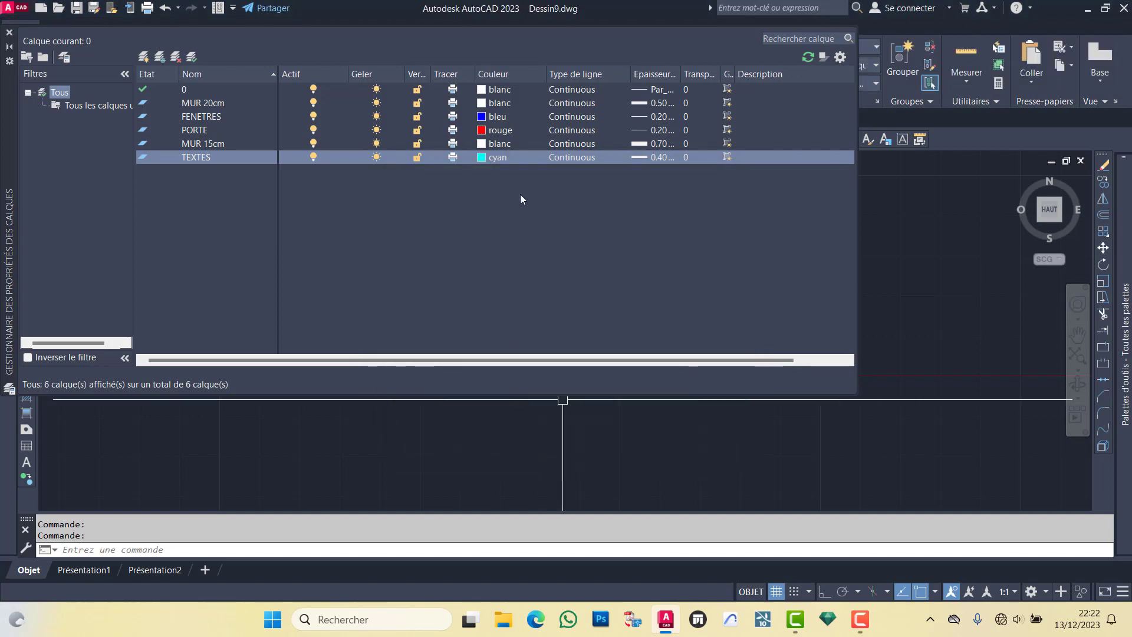
click(146, 58)
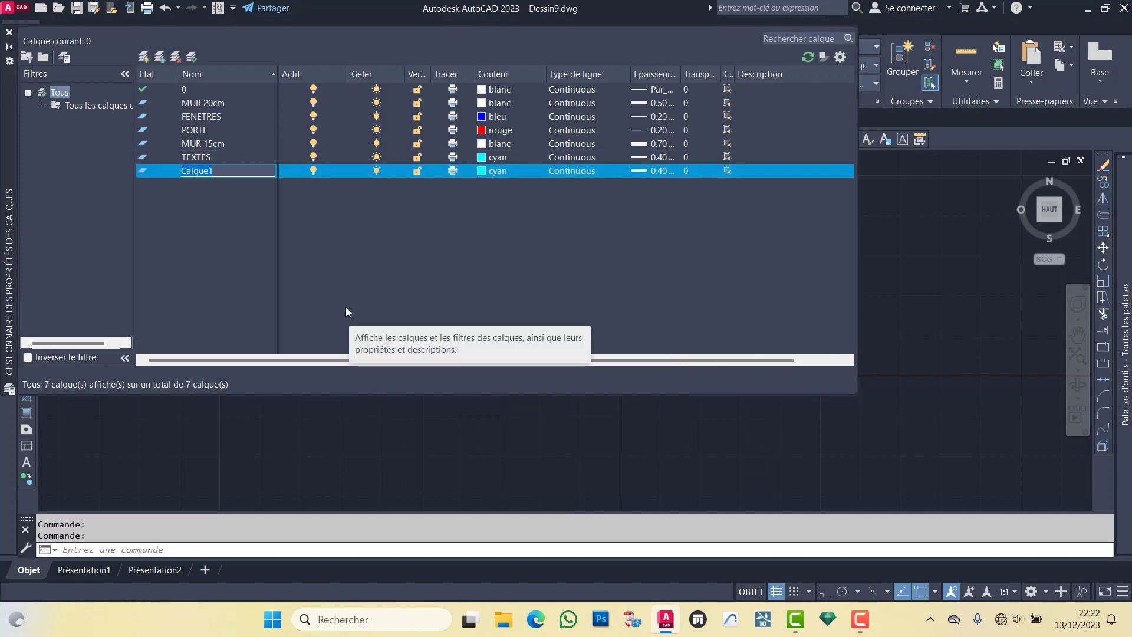
text(AXES DE F)
text(OND)
text(ATION)
key(Return)
click(498, 171)
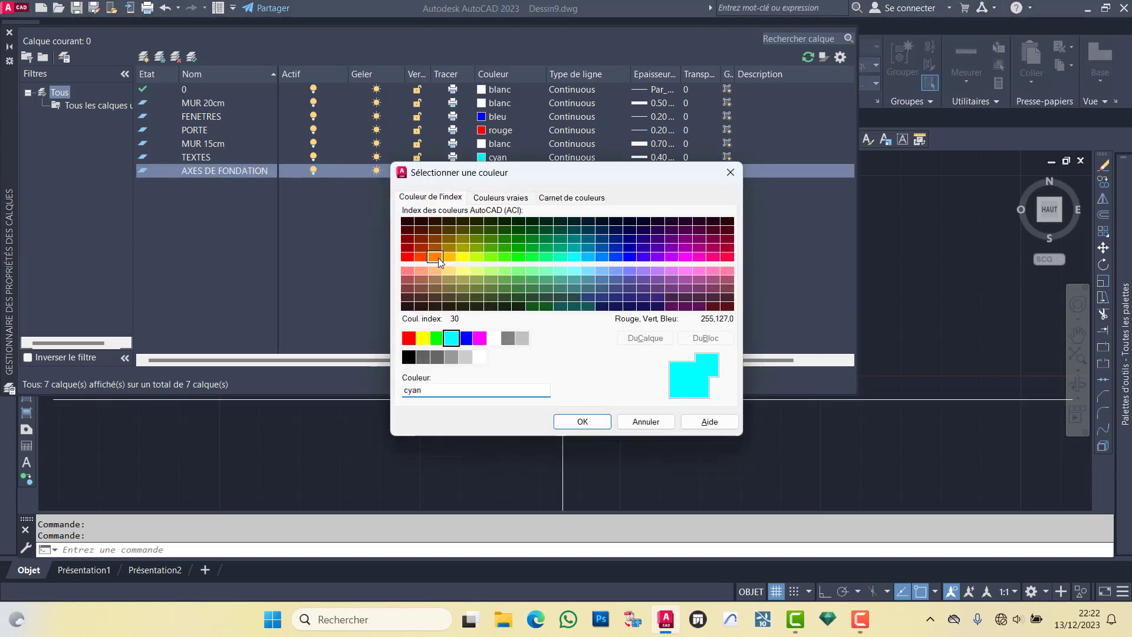
click(438, 257)
click(579, 422)
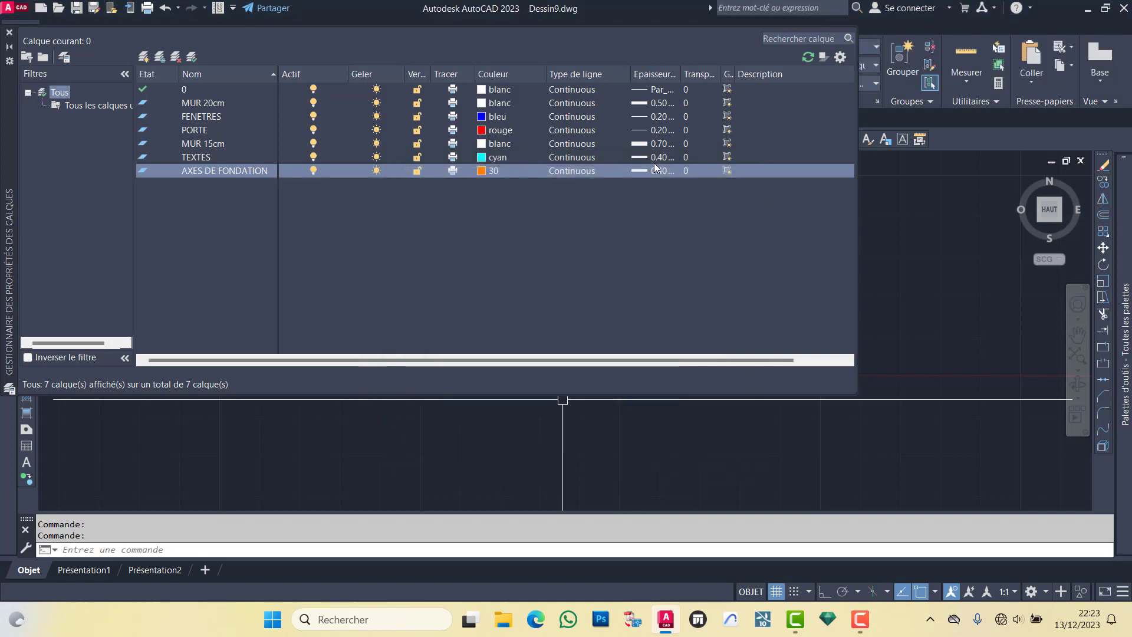
Step: Set the AXES DE FONDATION lineweight to the default
click(652, 171)
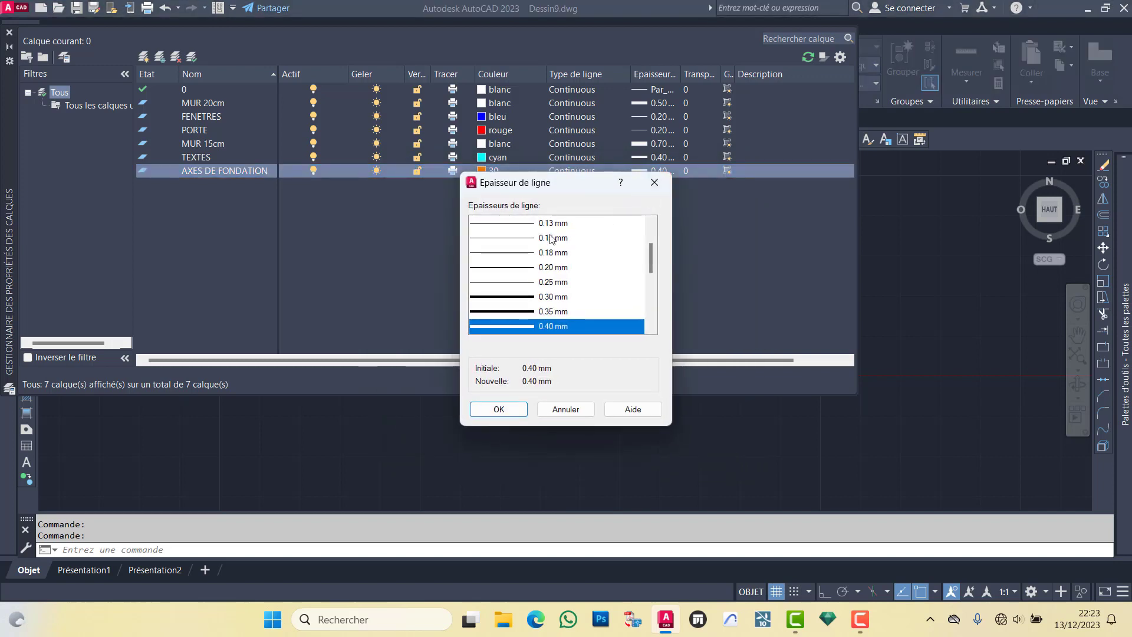
scroll(549, 234, up, 1)
click(552, 224)
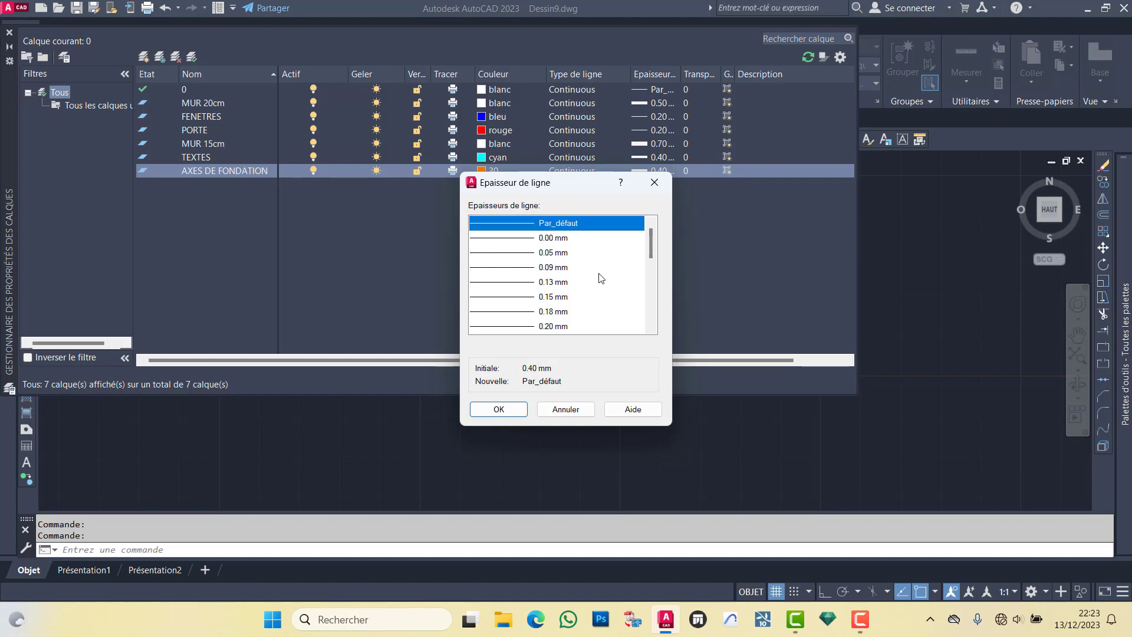
click(495, 413)
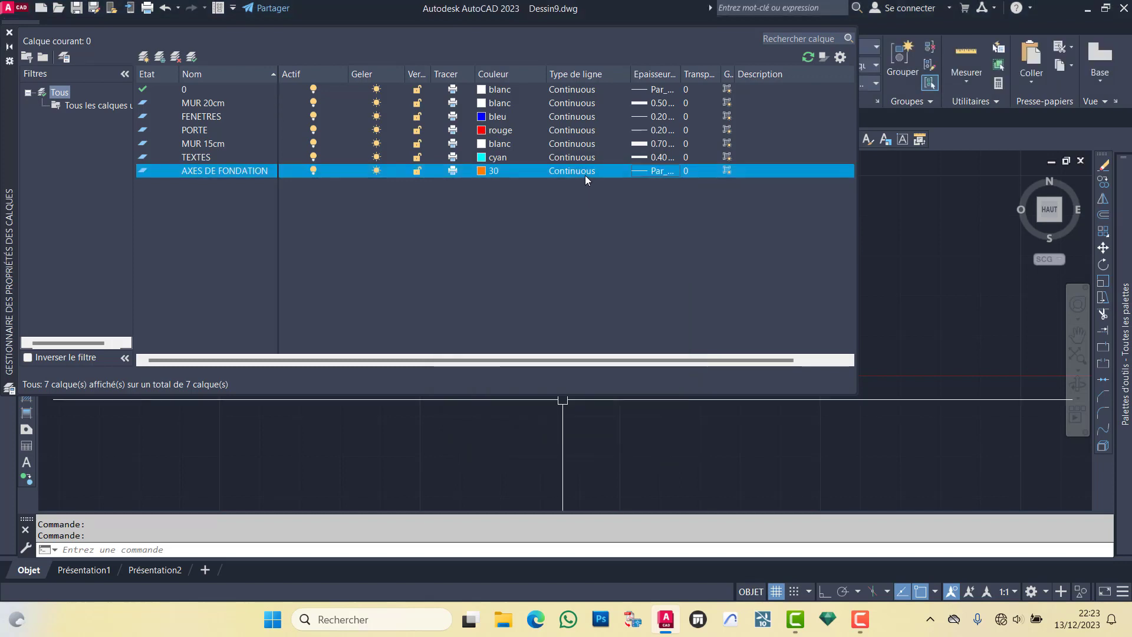
Step: Load the AXES linetype from acadiso.lin, assign it to AXES DE FONDATION, then add another layer
click(586, 171)
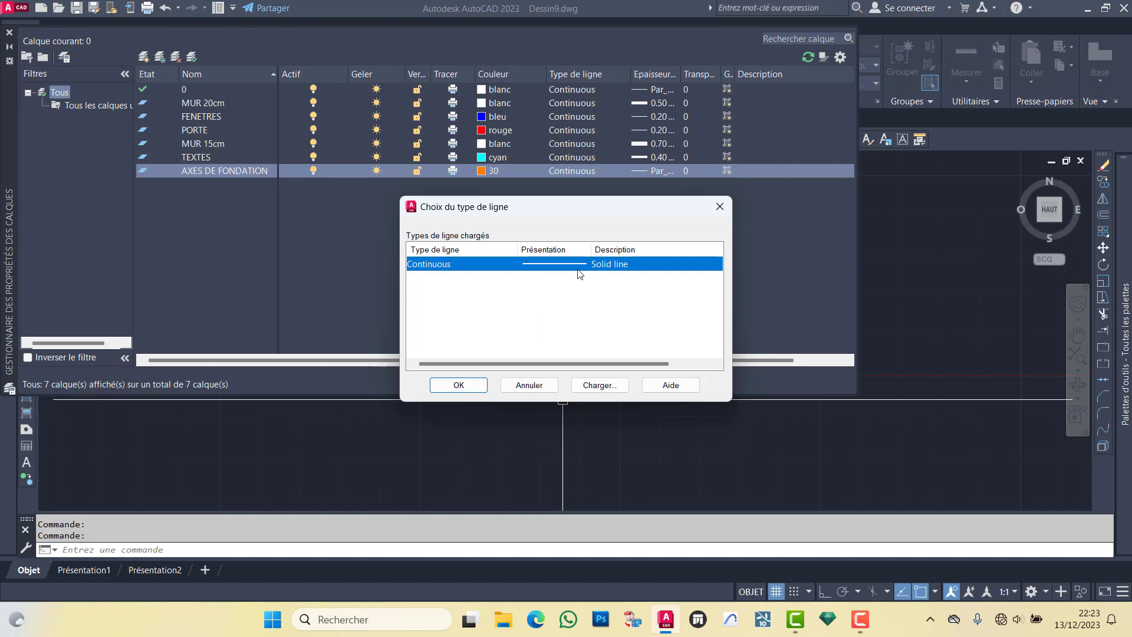
click(599, 386)
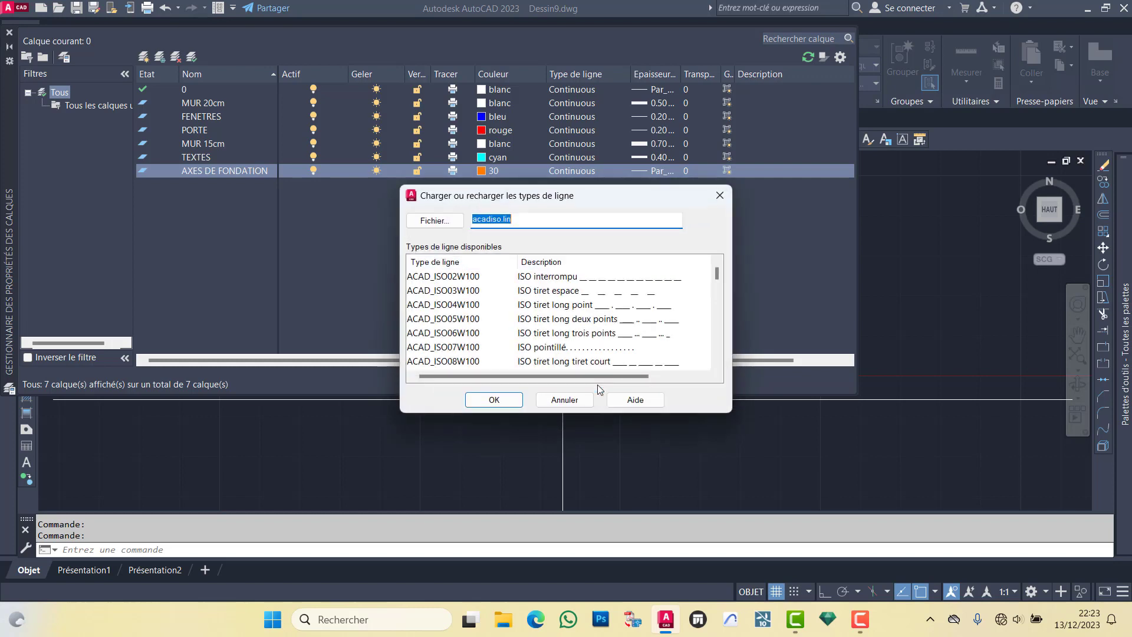
click(454, 308)
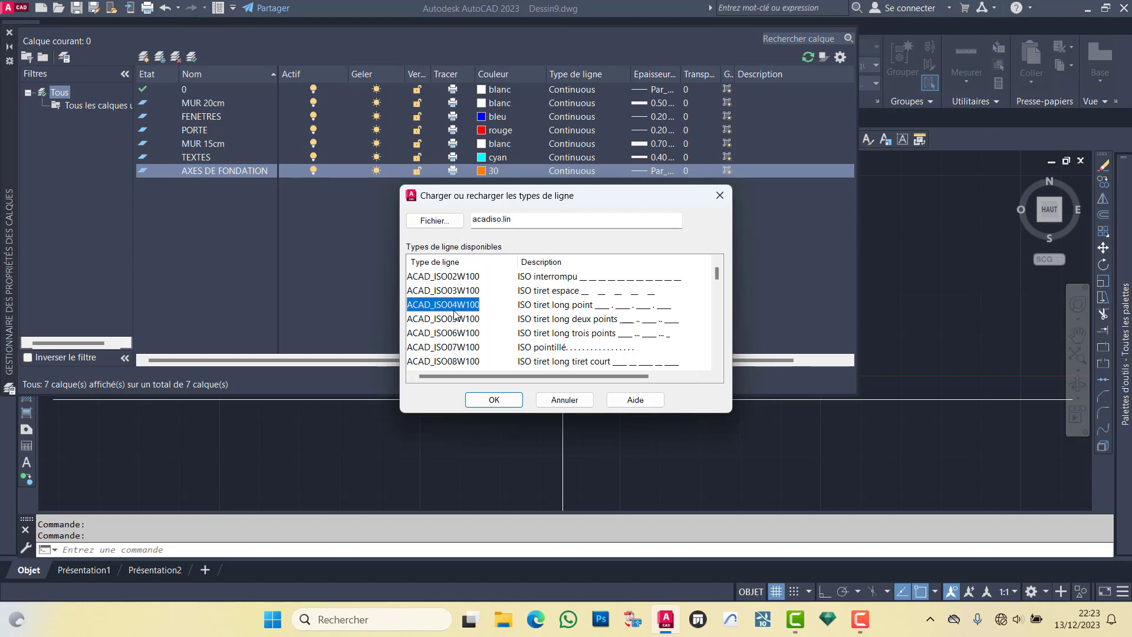
key(Down)
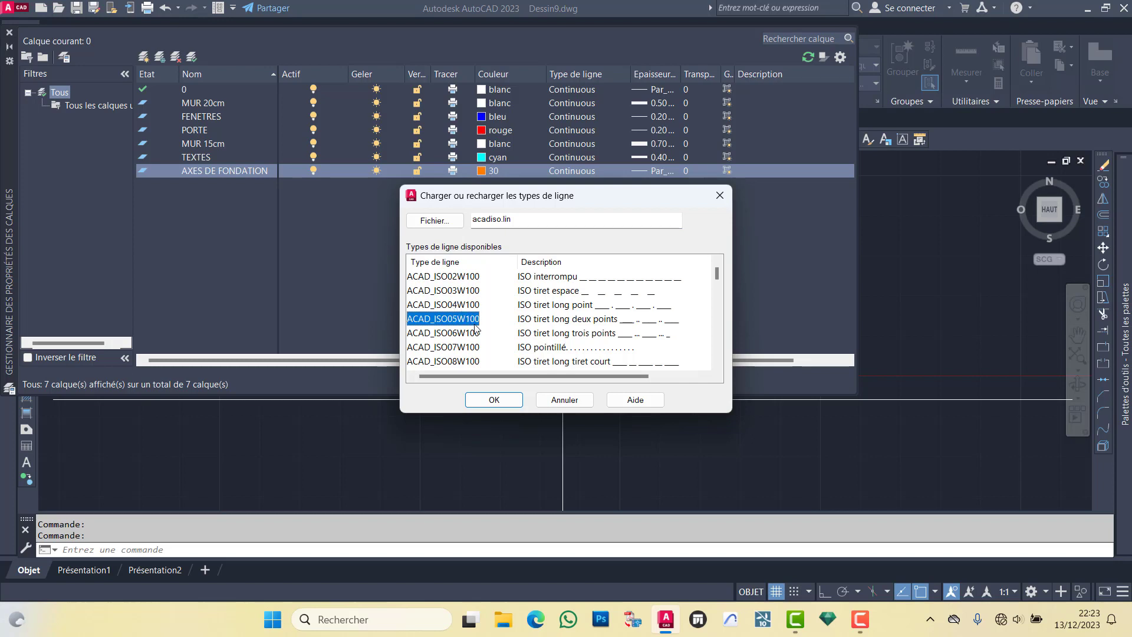
text(ax)
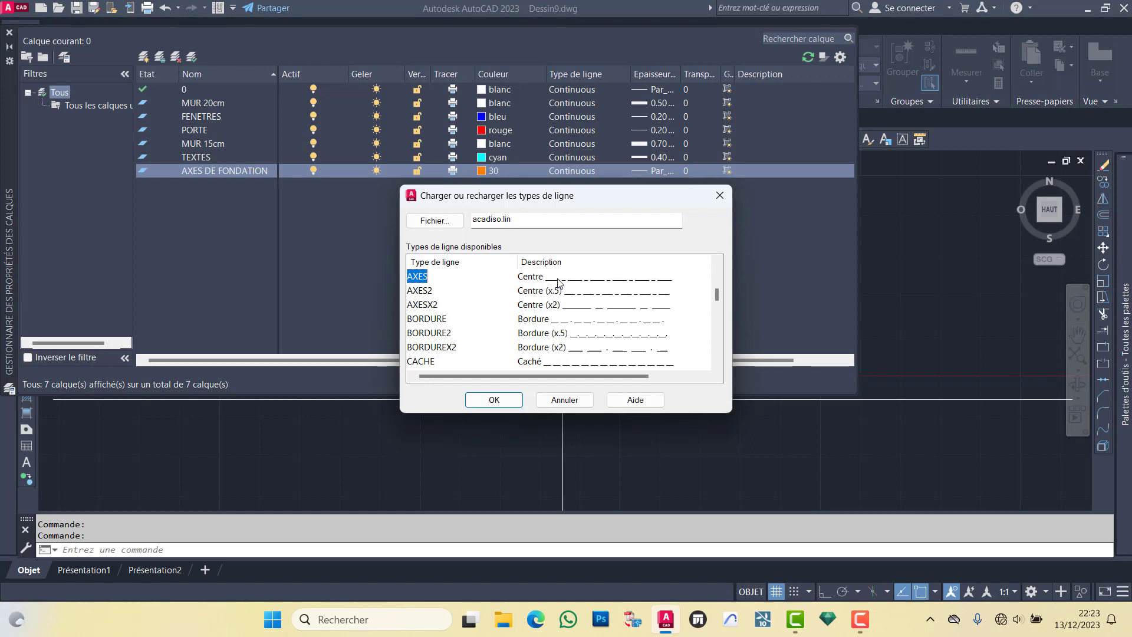
click(425, 293)
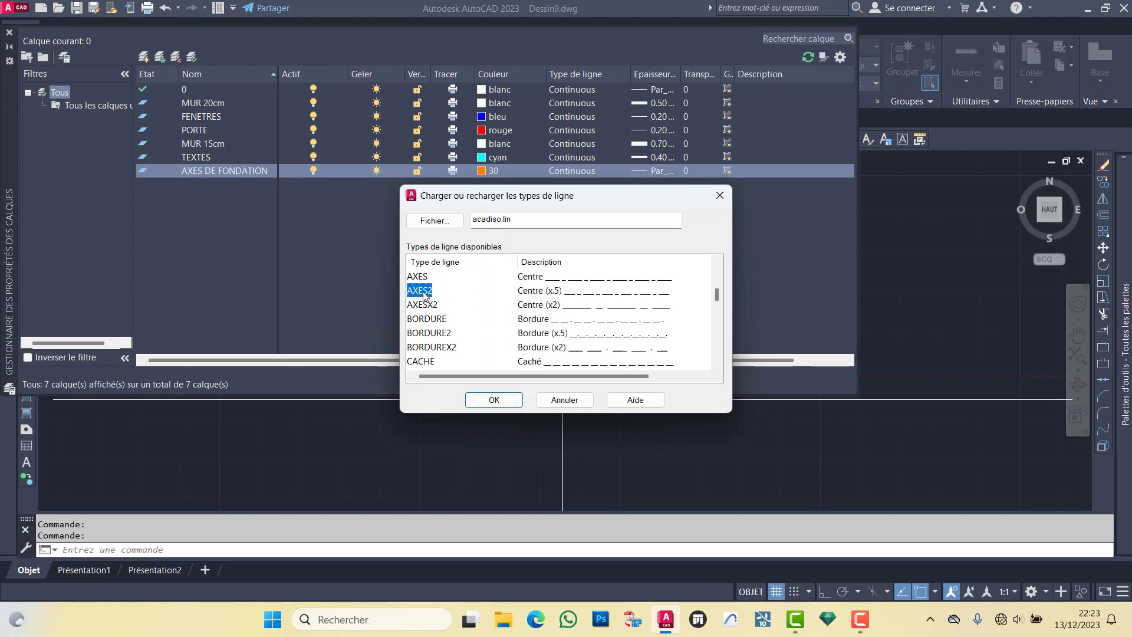
click(422, 276)
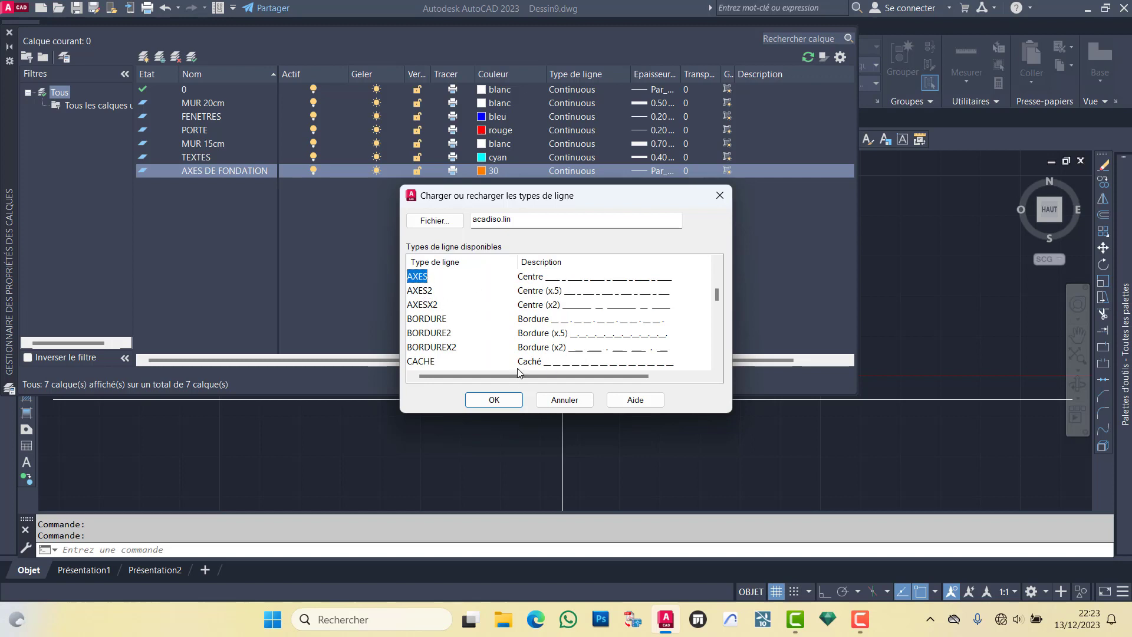
click(494, 400)
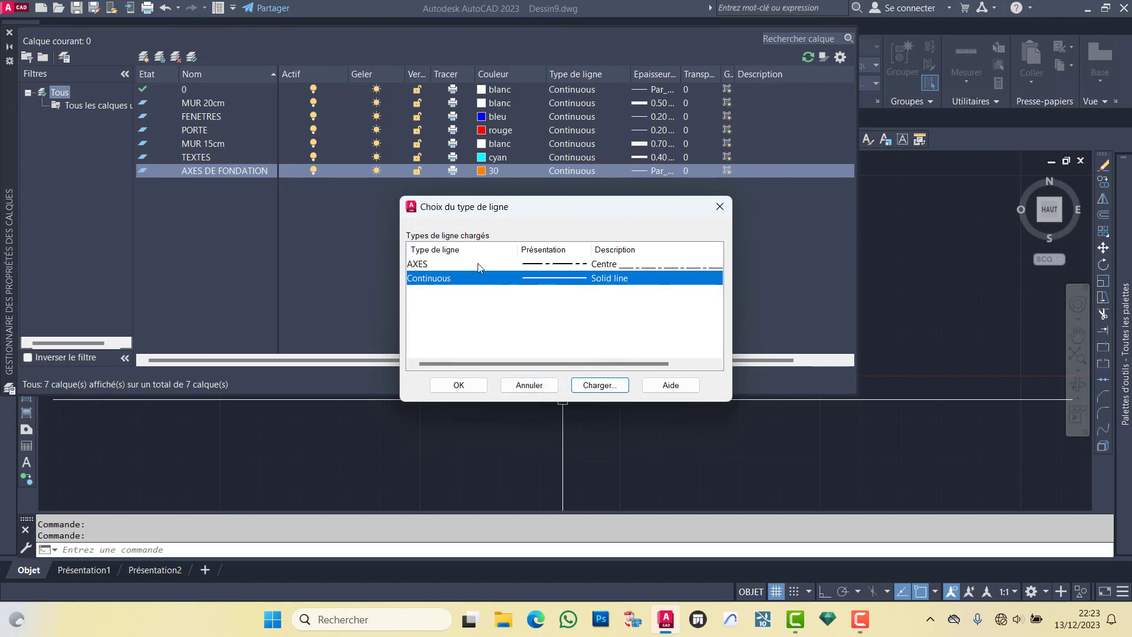
click(433, 266)
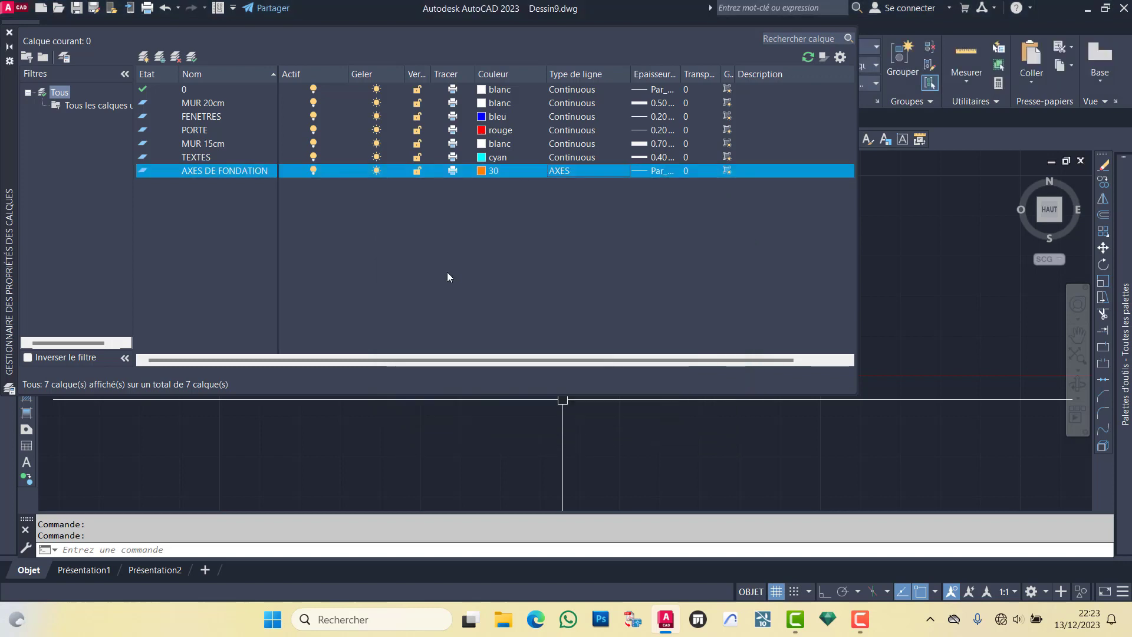
click(478, 385)
click(145, 58)
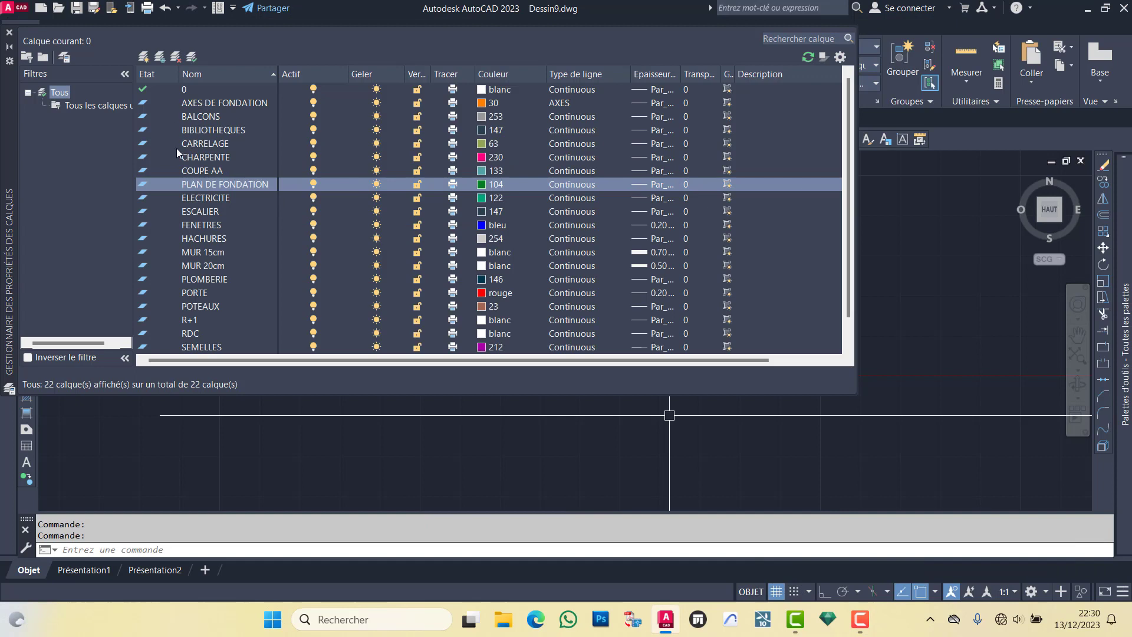
Step: Enlarge the palette to review all 22 layers, select AXES DE FONDATION, and close the manager
scroll(177, 148, down, 1)
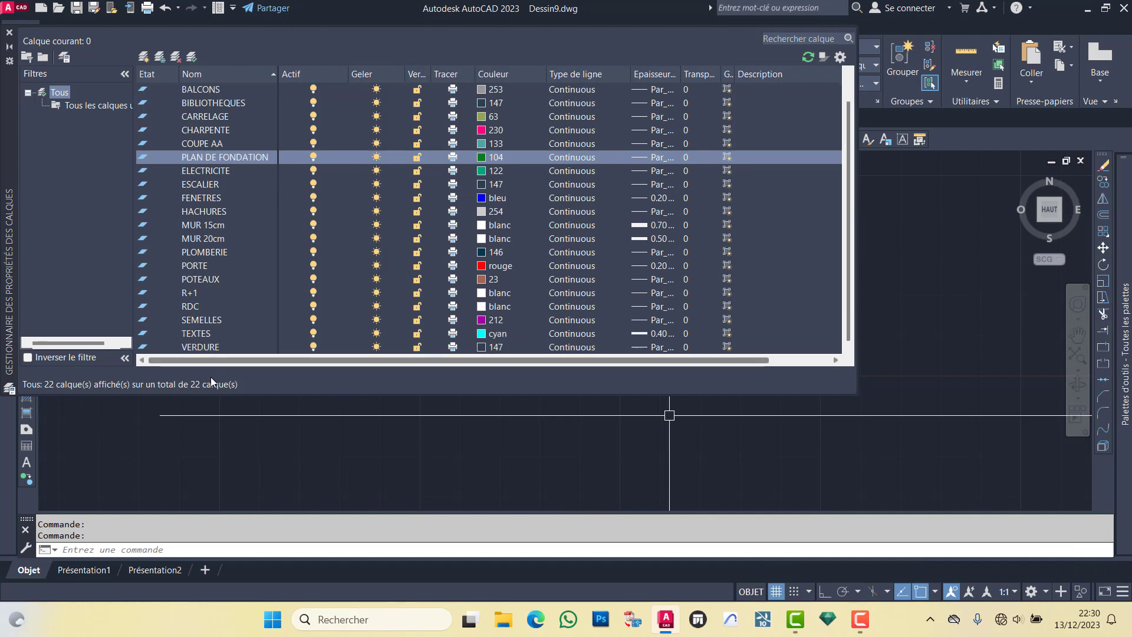
drag(255, 394, 256, 448)
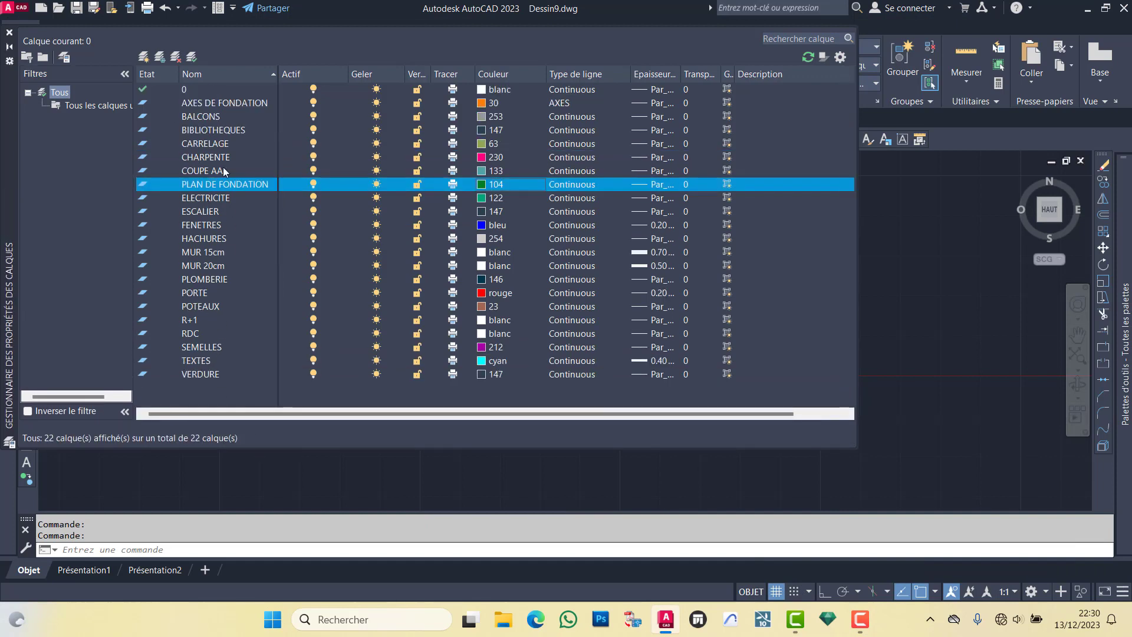
click(192, 104)
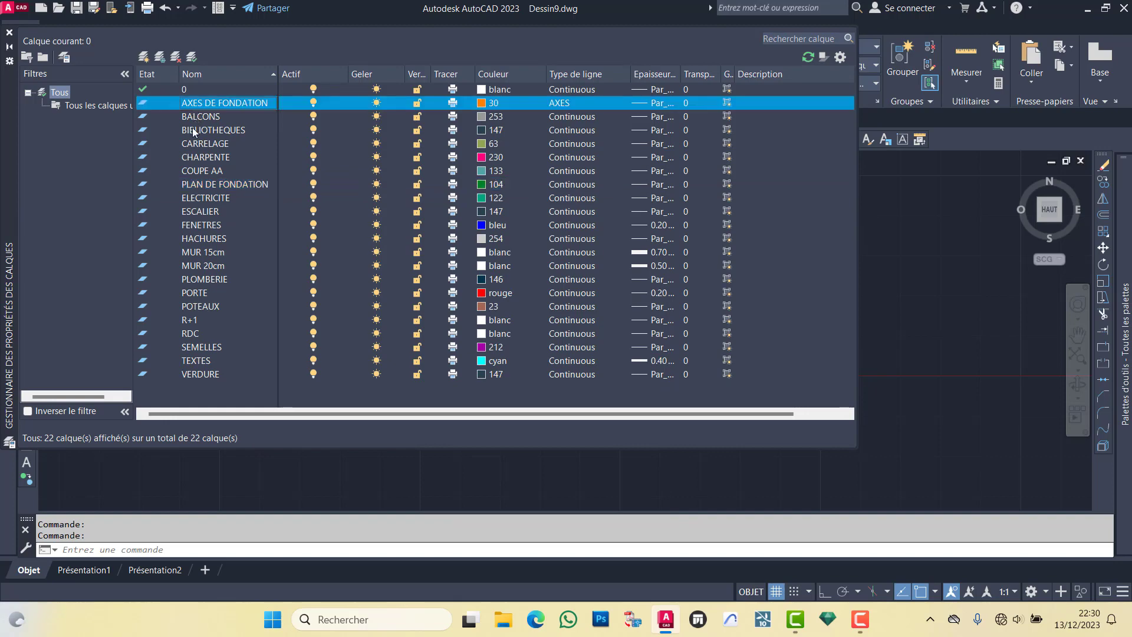
click(10, 34)
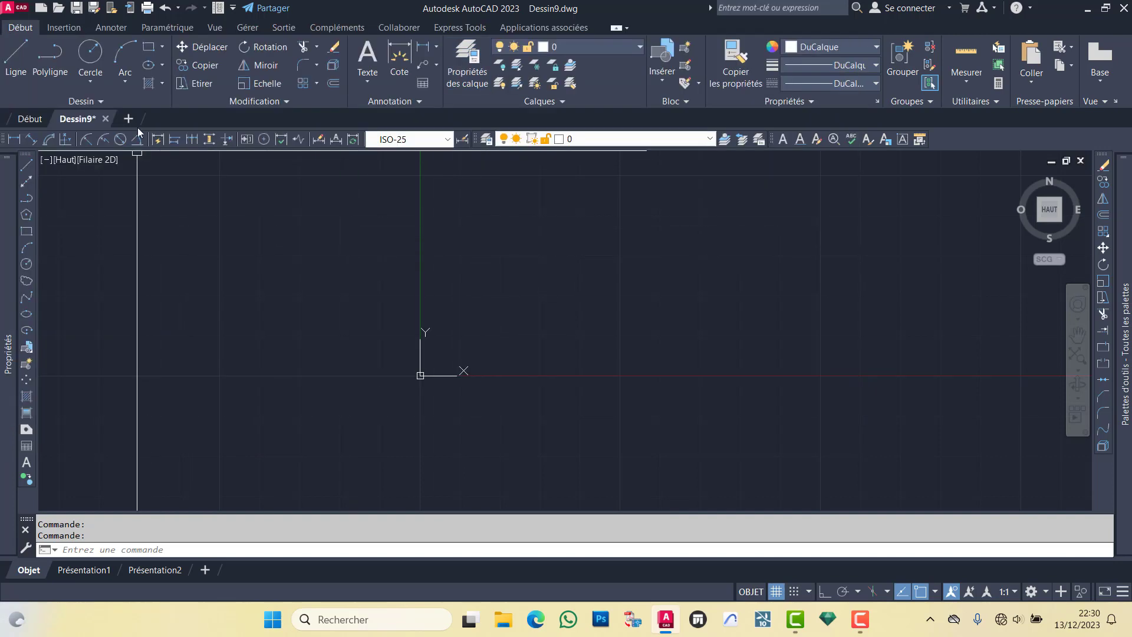
Step: Browse the Save As file formats, keep DWG 2007, and cancel without saving
click(77, 8)
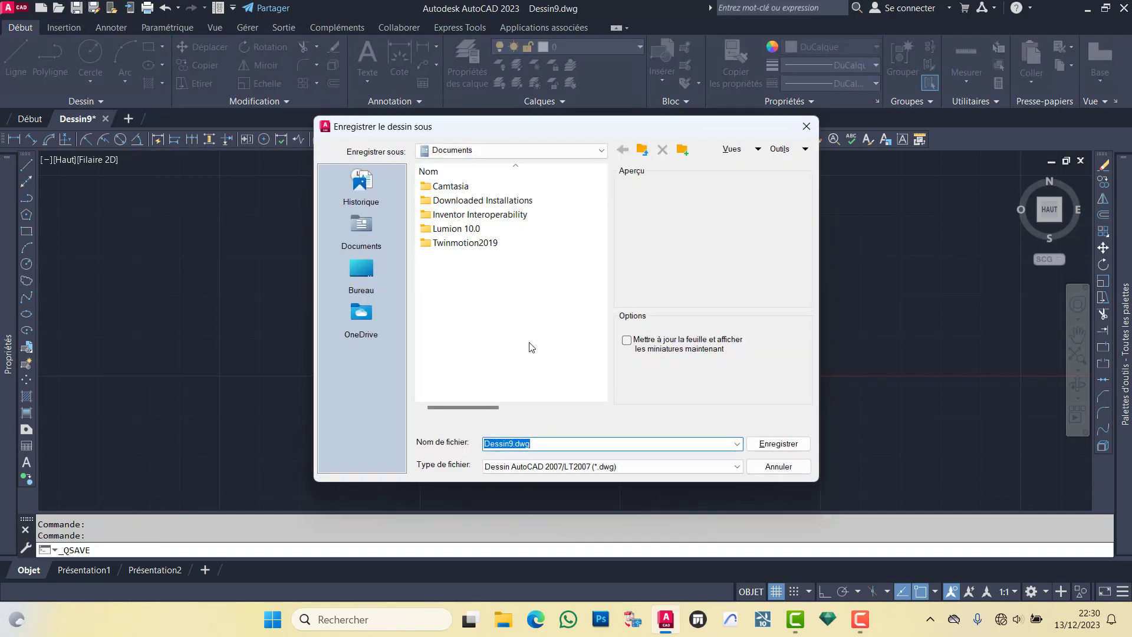
click(566, 467)
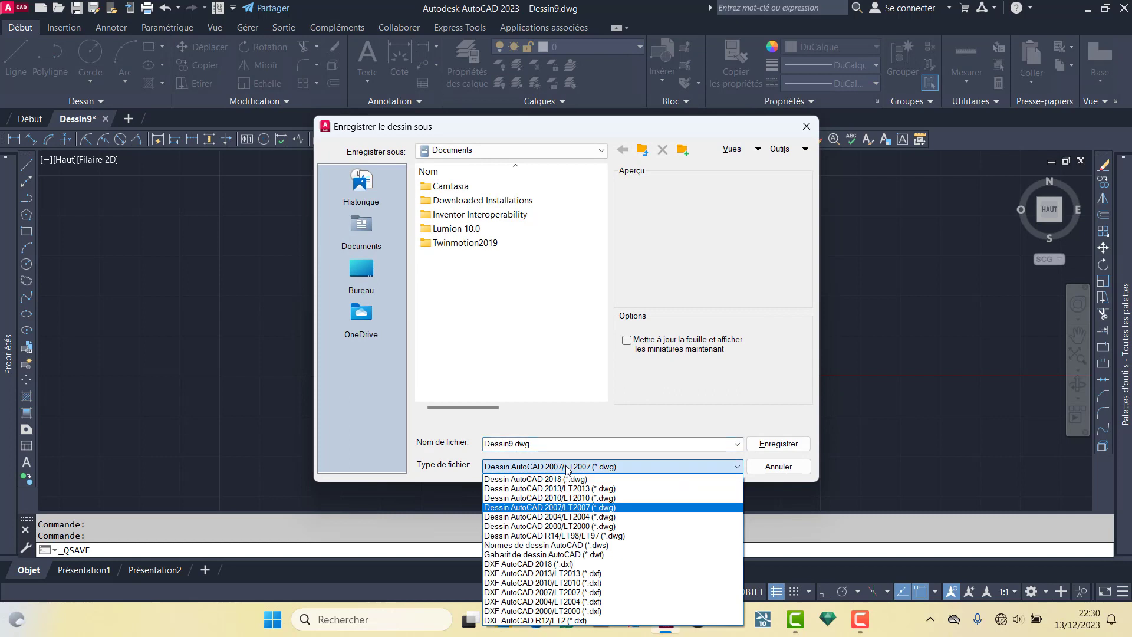
click(595, 469)
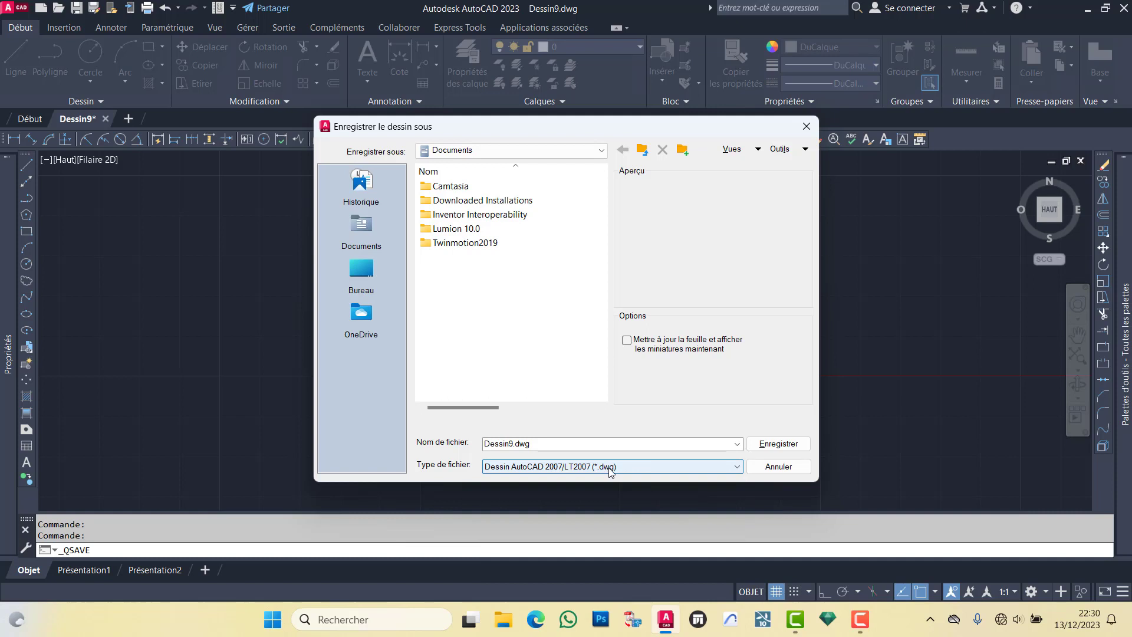
click(610, 467)
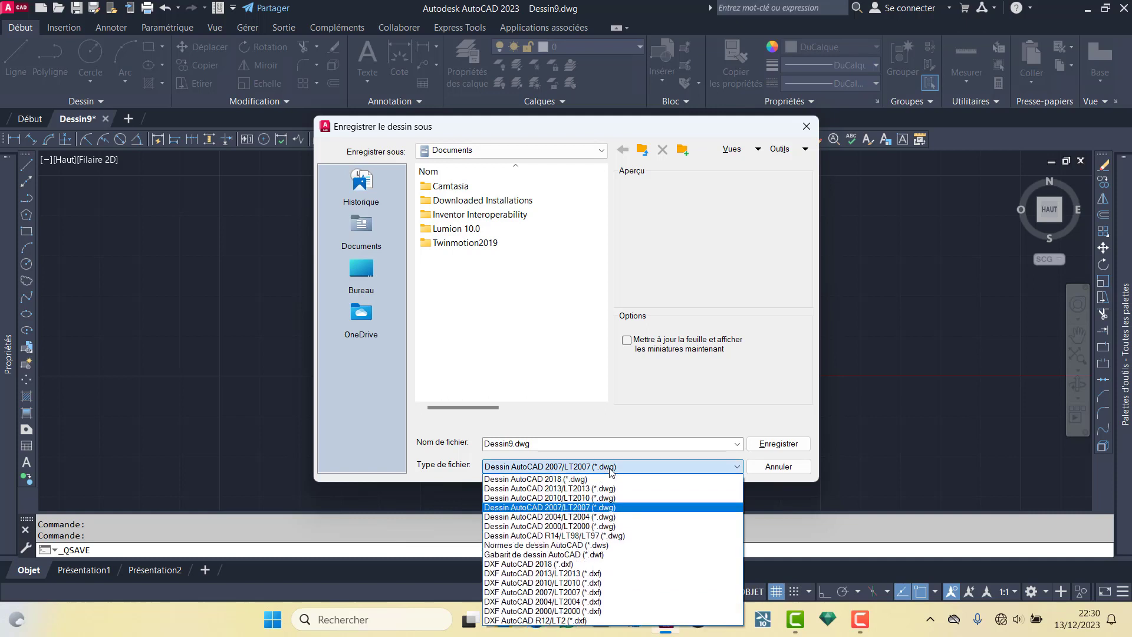
click(610, 467)
click(806, 133)
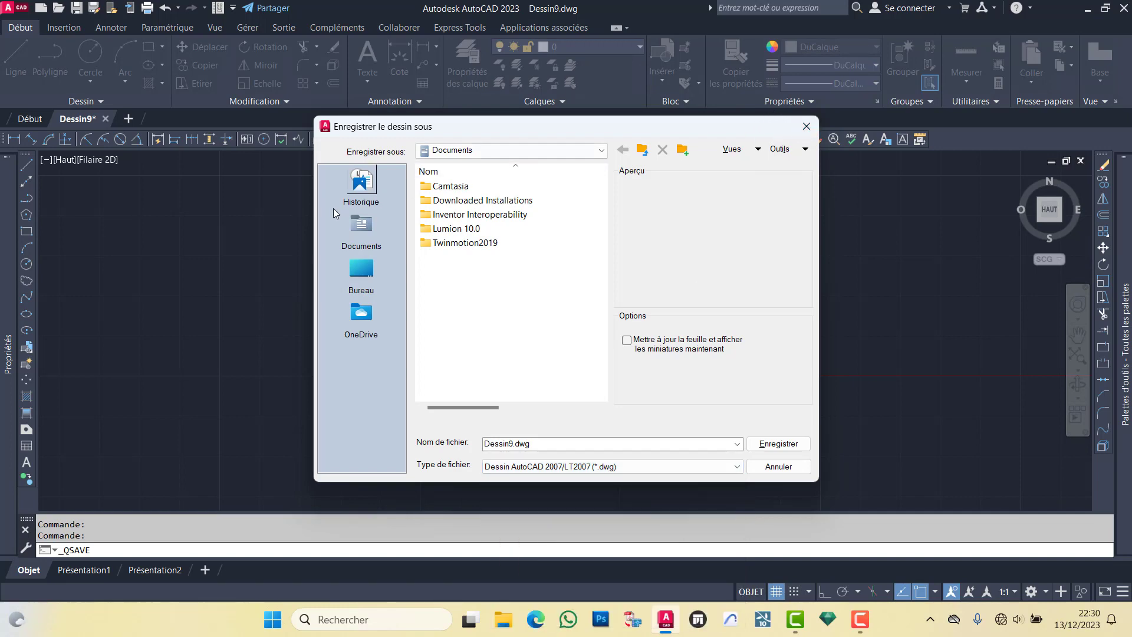
click(807, 126)
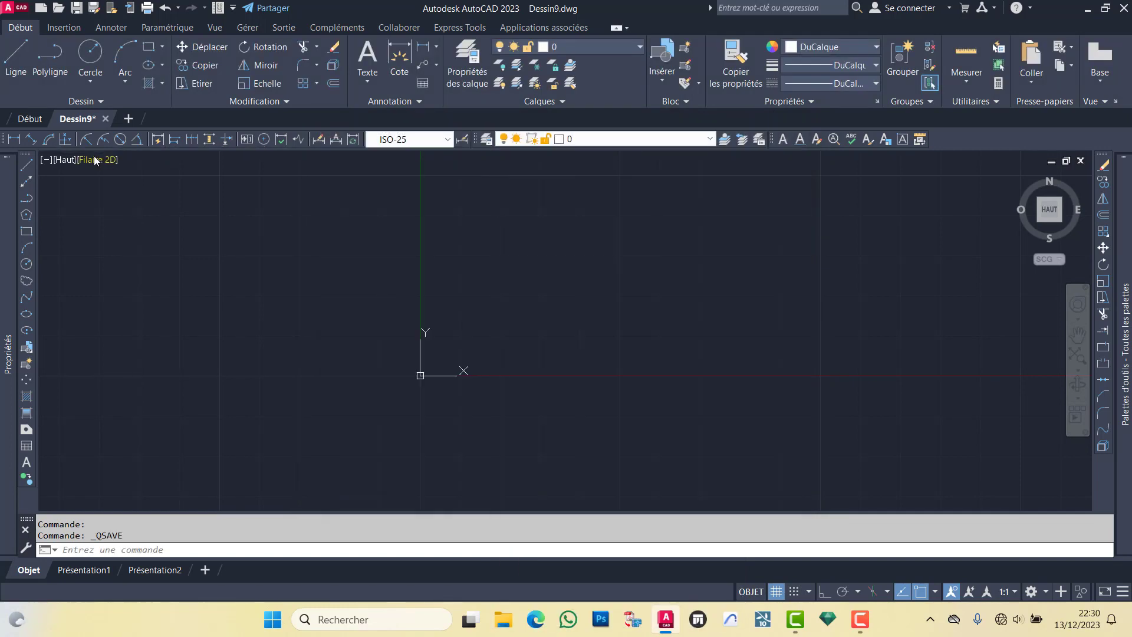
Step: Look through the new-drawing template list on the Start page without choosing one
click(37, 120)
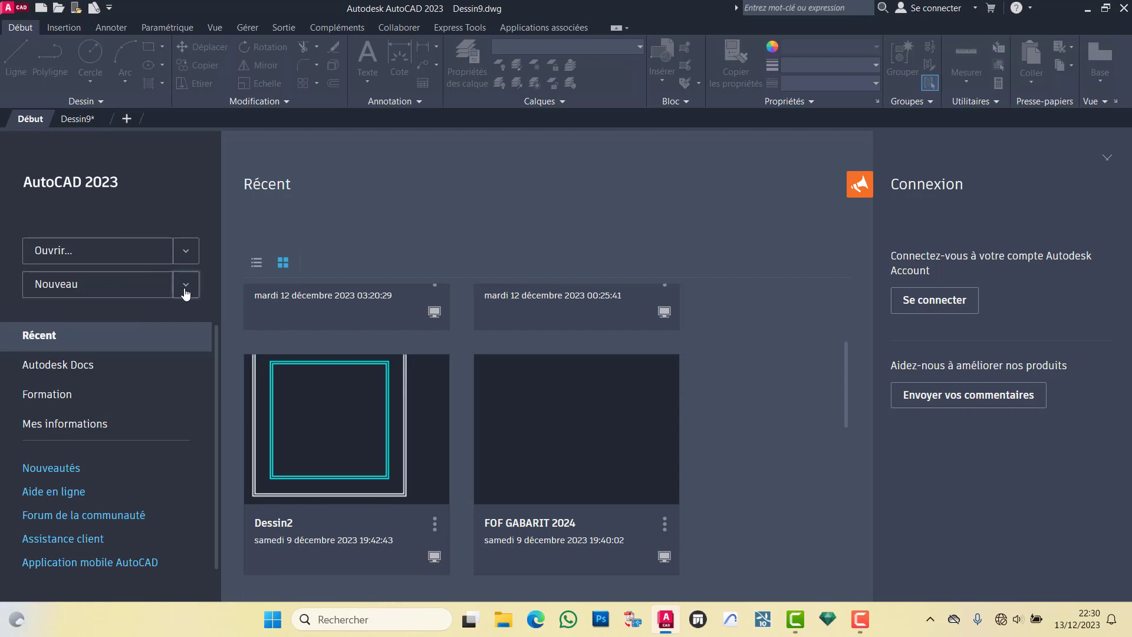
click(186, 285)
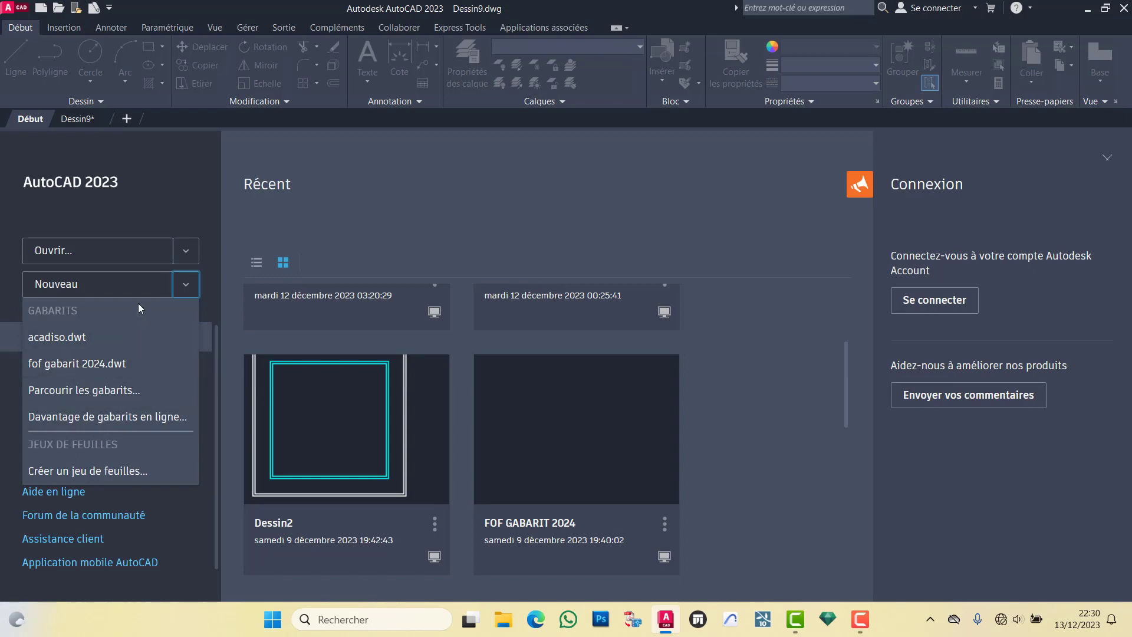
click(186, 285)
click(186, 284)
click(187, 286)
click(183, 286)
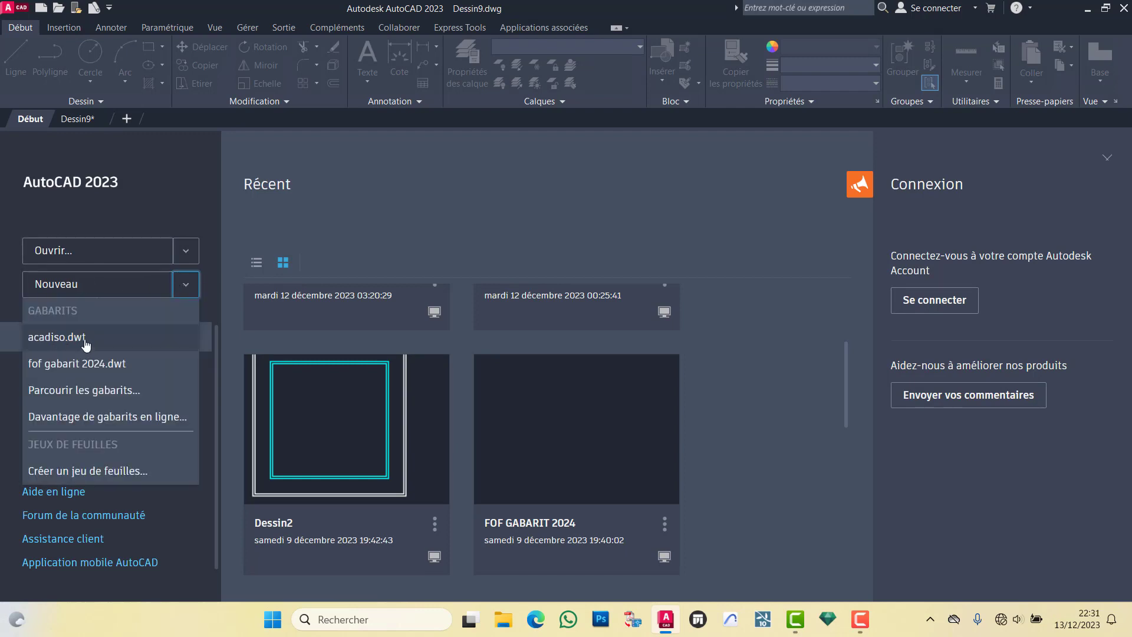
click(182, 287)
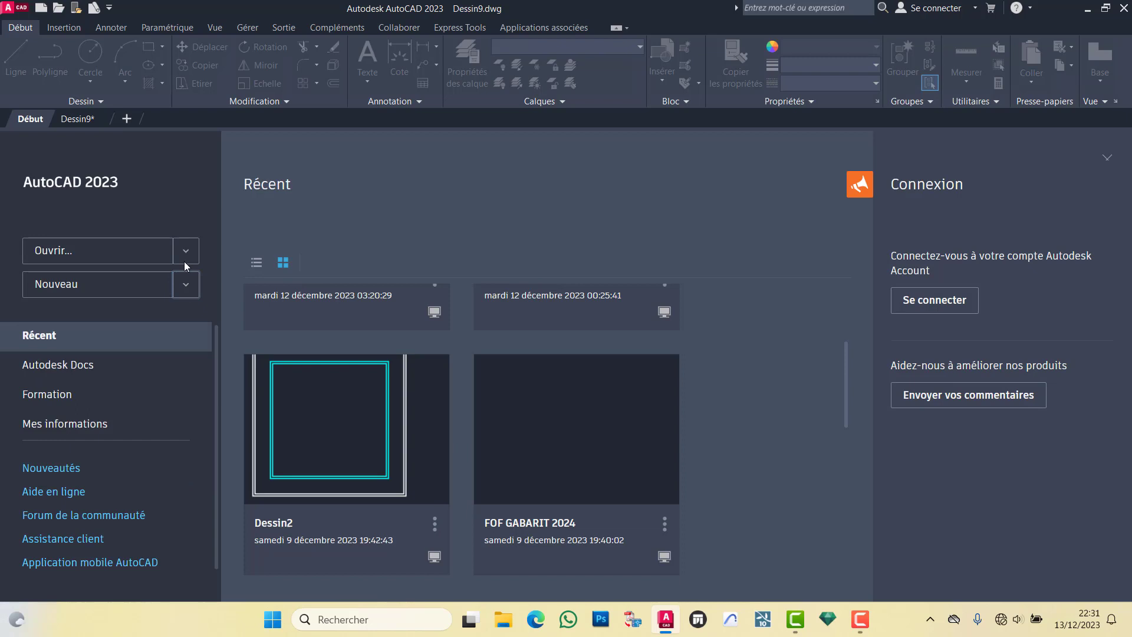
Step: Return to Dessin9 and review its layers, AXES DE FONDATION through VERDURE
click(80, 120)
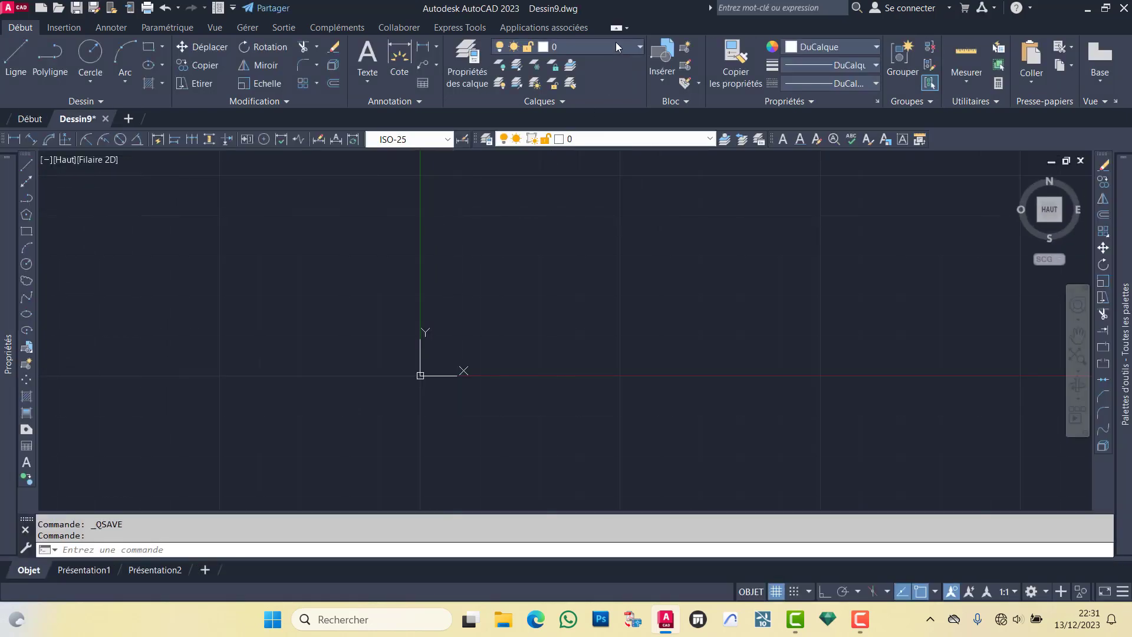
click(617, 45)
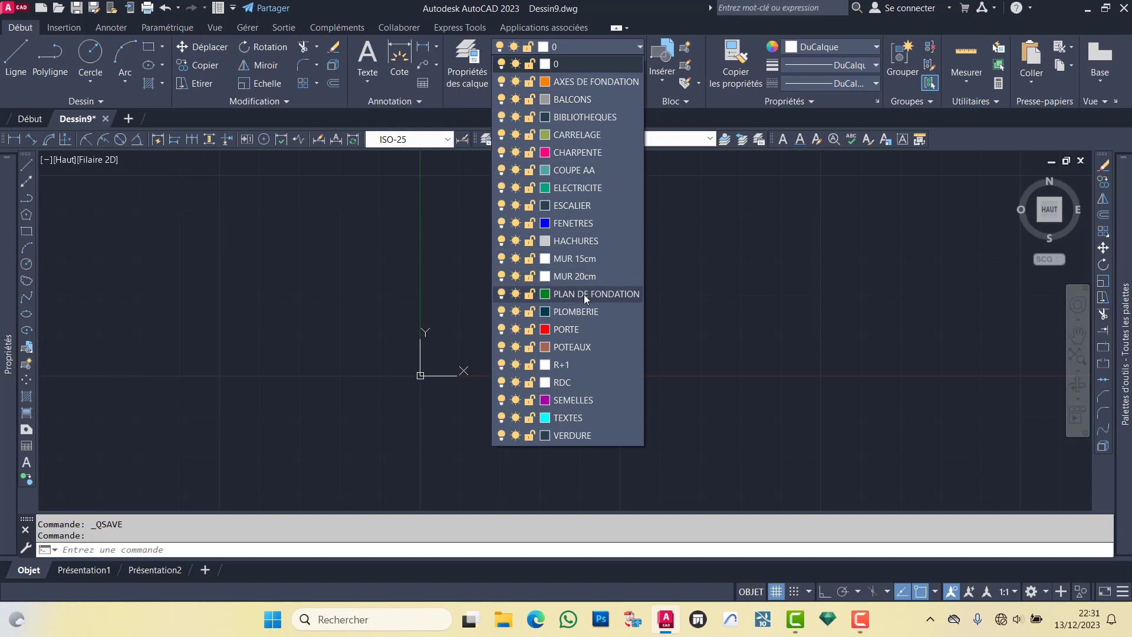
click(226, 293)
Step: Save the drawing as metric template 'GABARIT YOUTUB ARCHE FOFANA 2024.dwt' in the Template folder
key(ctrl+s)
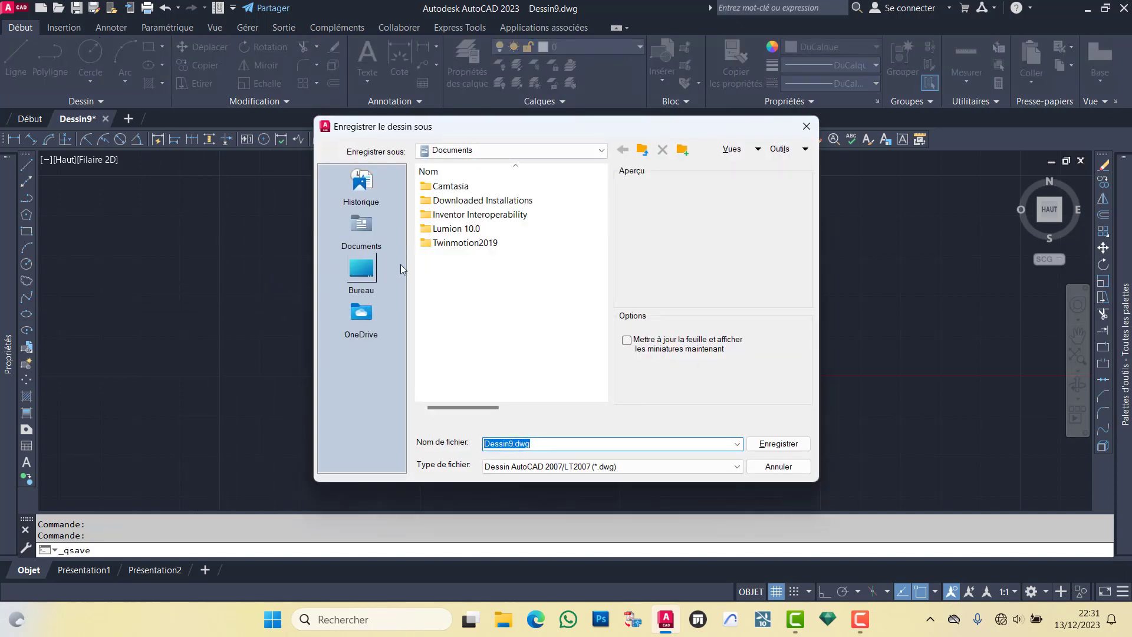
click(552, 470)
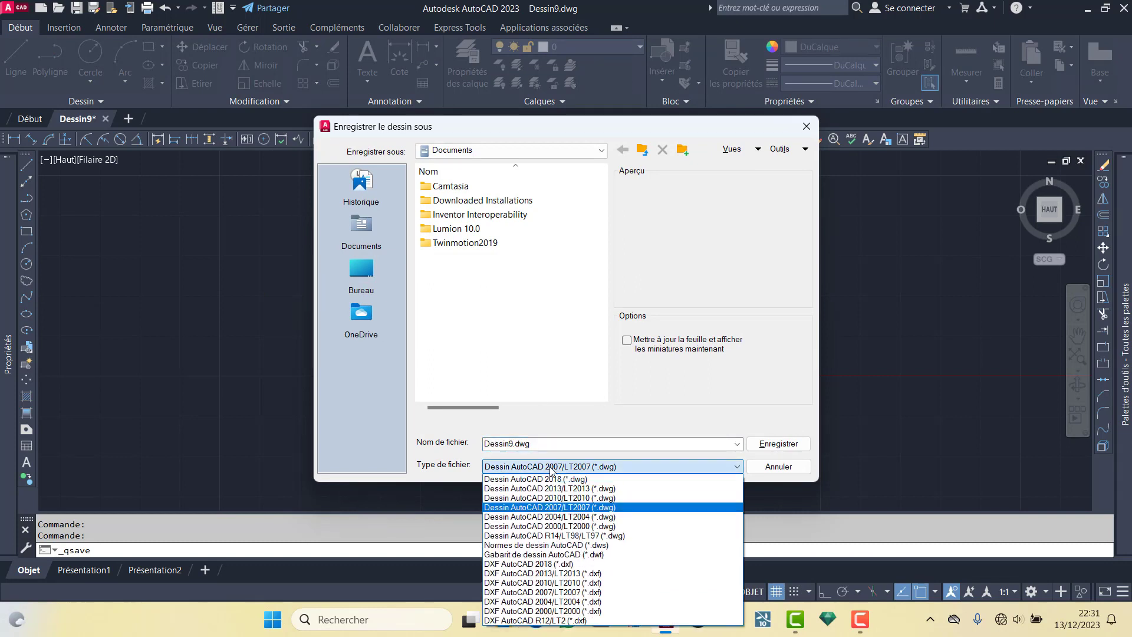
click(614, 556)
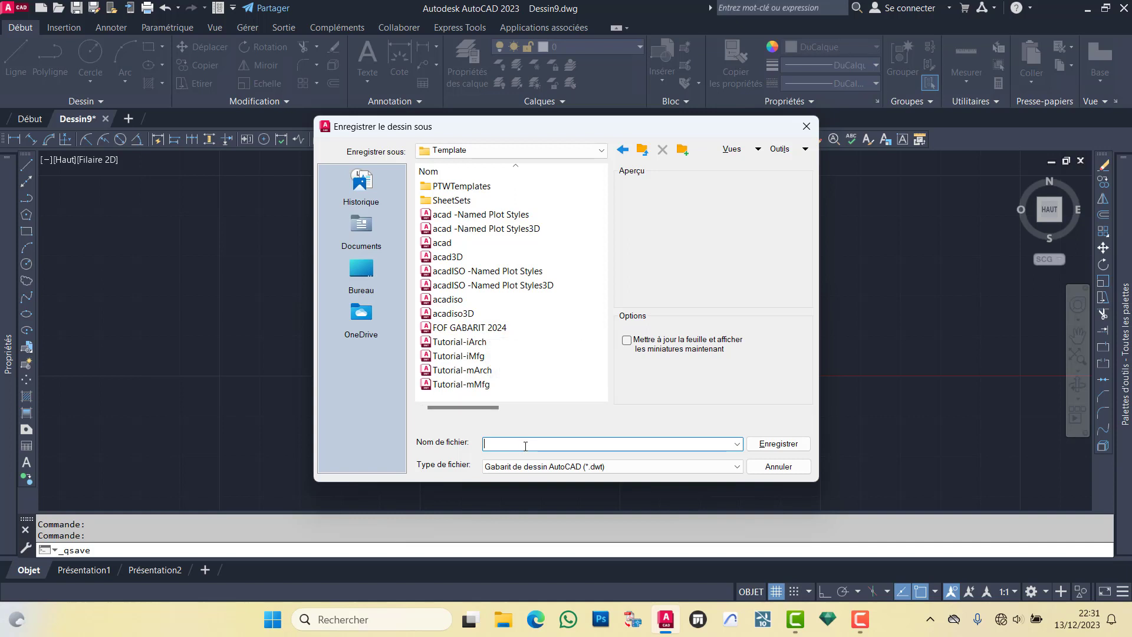
text(GA)
text(BARIT YOUTUB ARC)
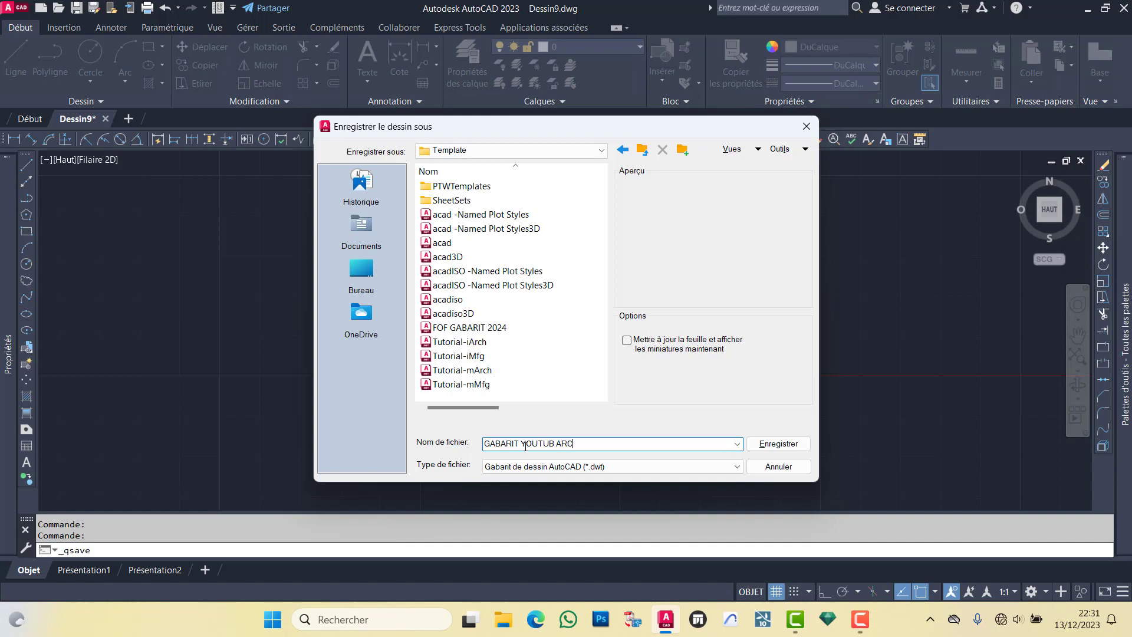
text(HE FOFANA 2024)
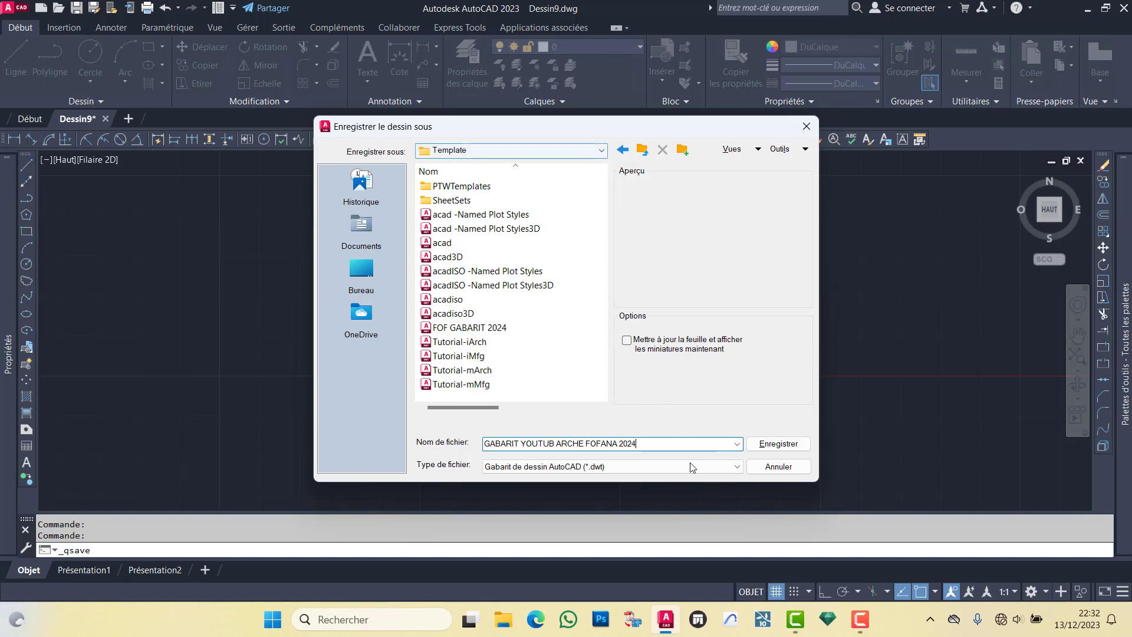
click(779, 443)
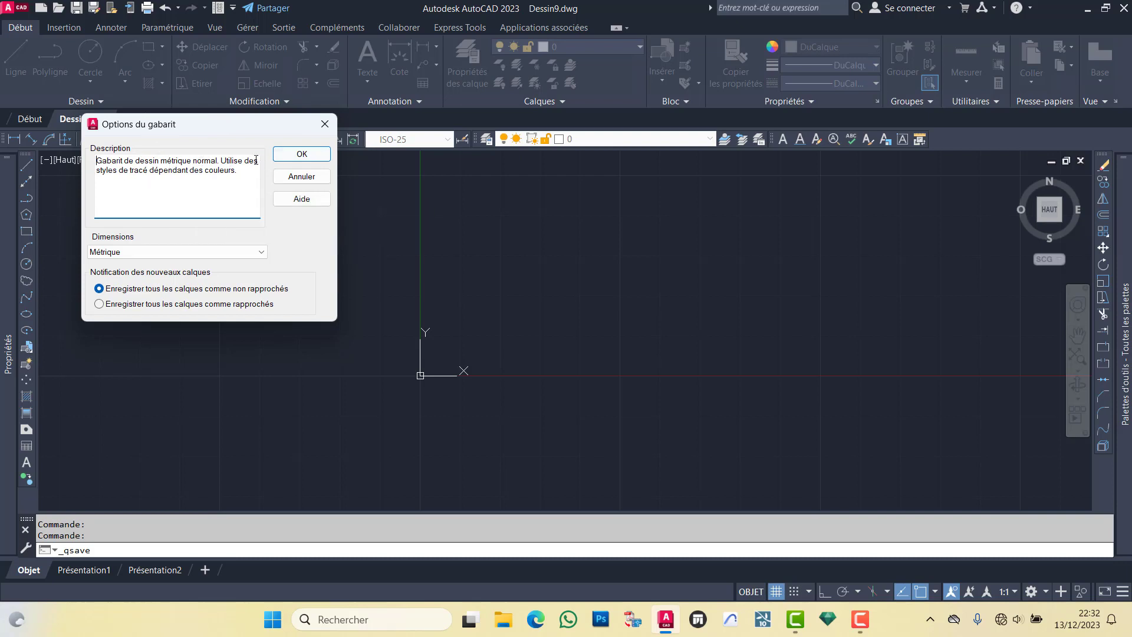
click(300, 154)
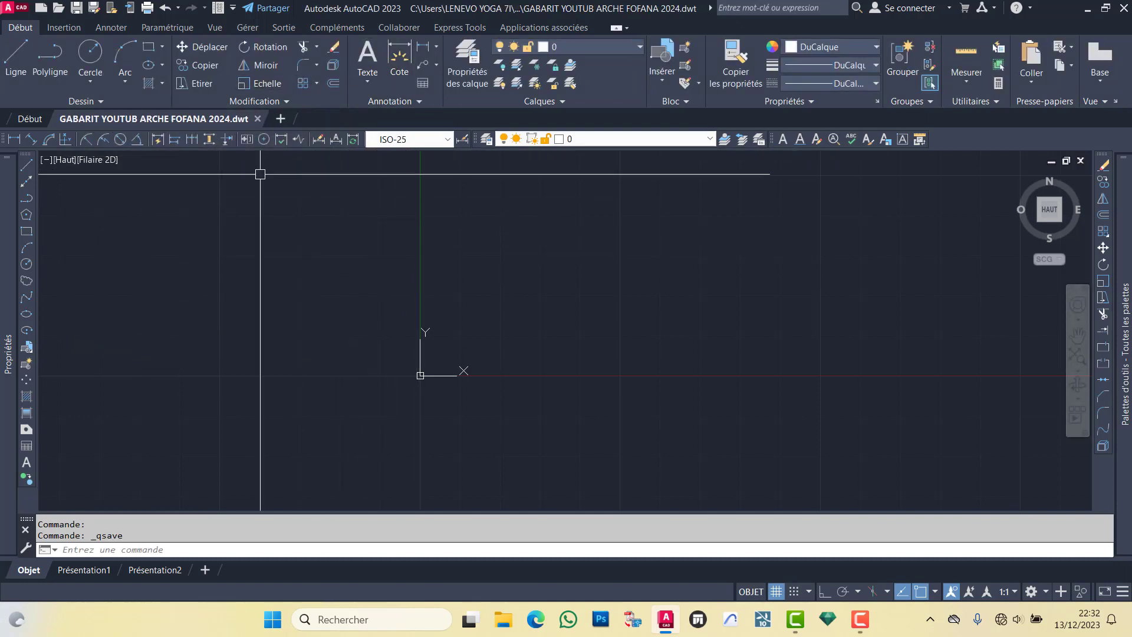
click(586, 47)
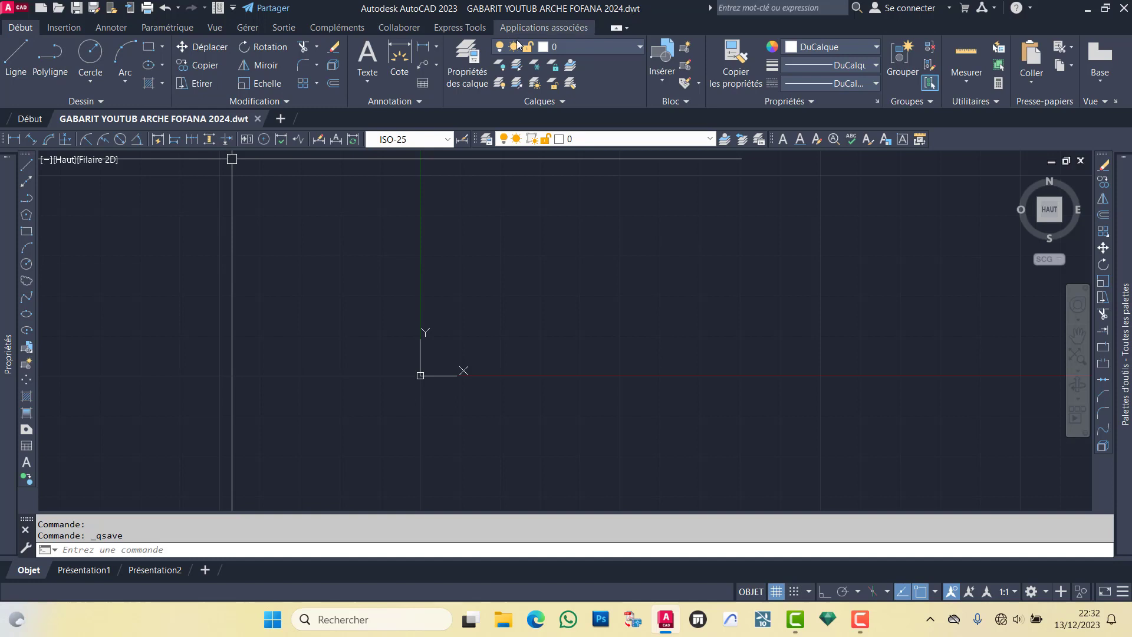
click(63, 27)
click(118, 30)
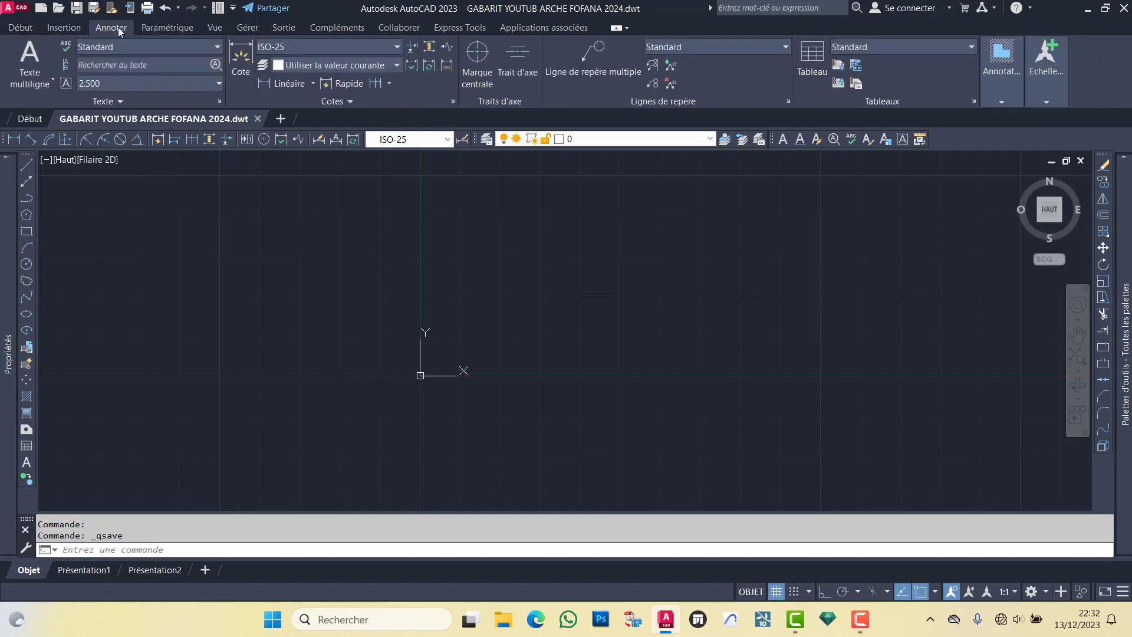
click(362, 44)
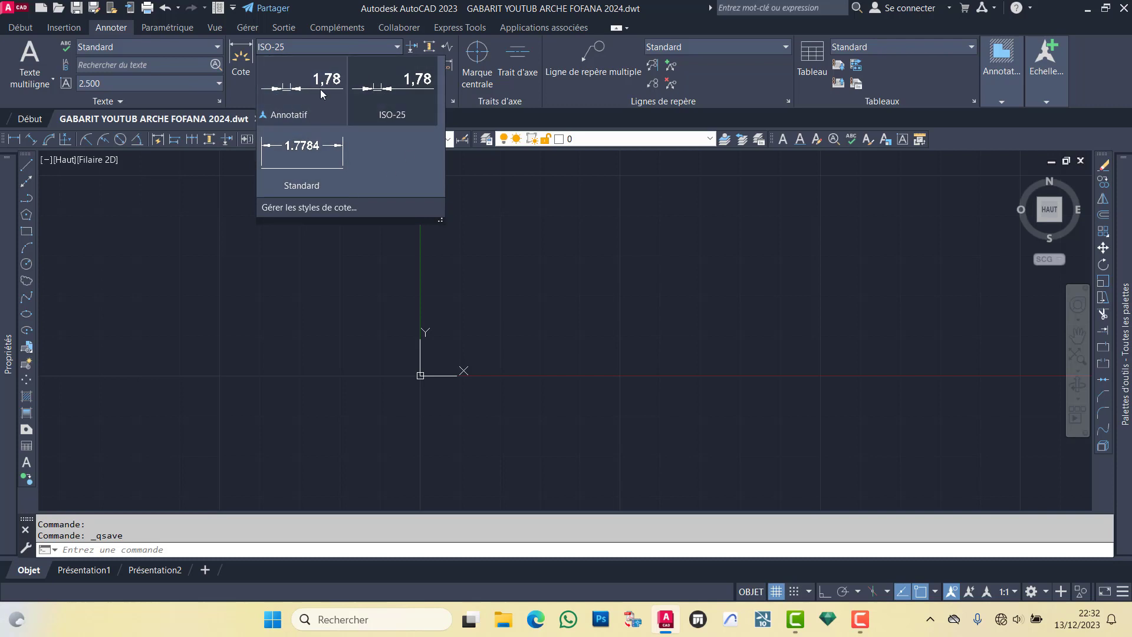
click(348, 44)
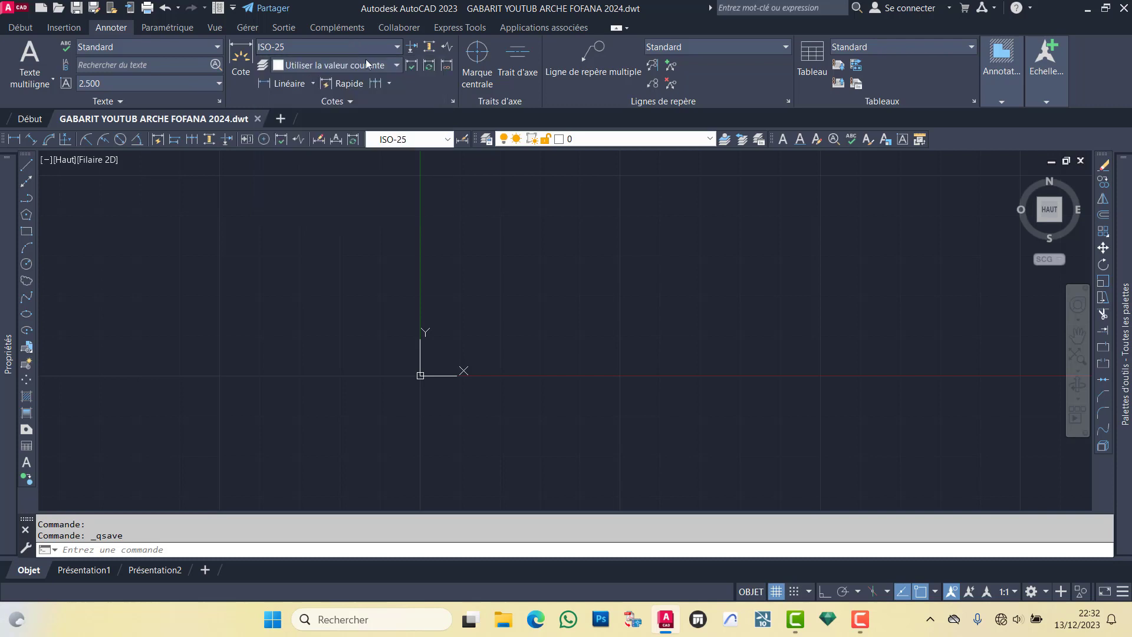
click(370, 67)
click(370, 66)
click(331, 66)
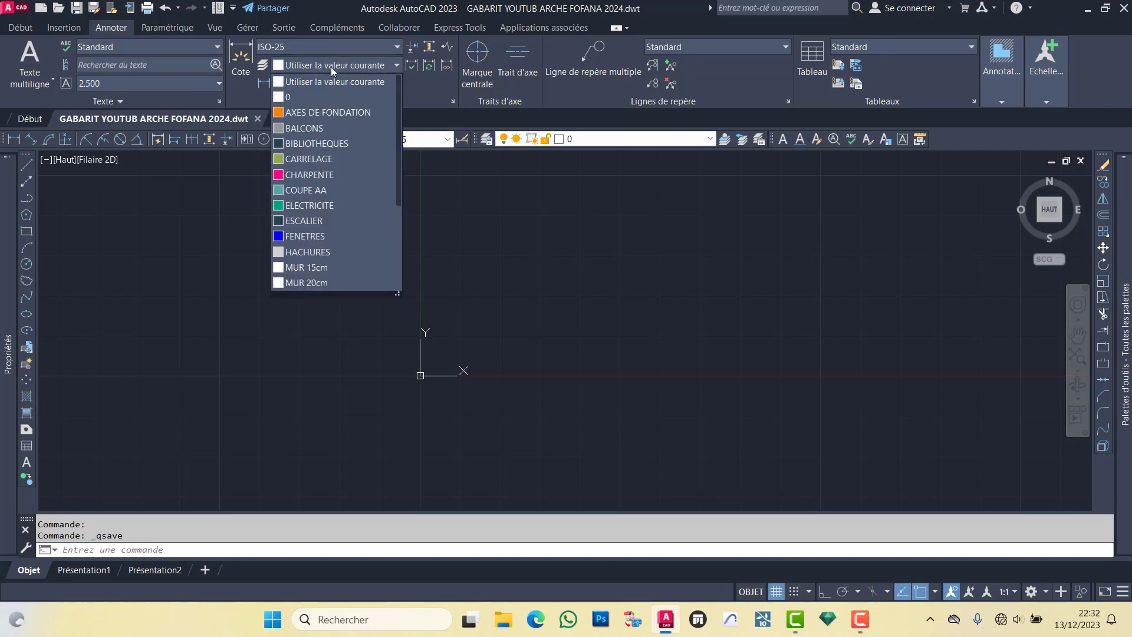
click(368, 63)
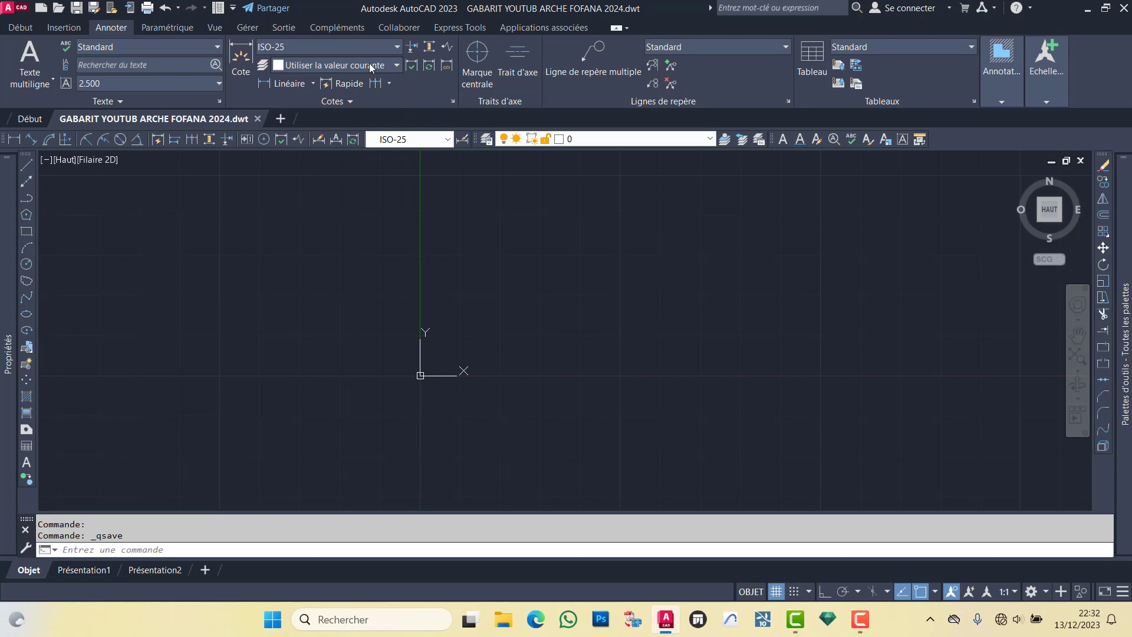
click(56, 27)
click(21, 27)
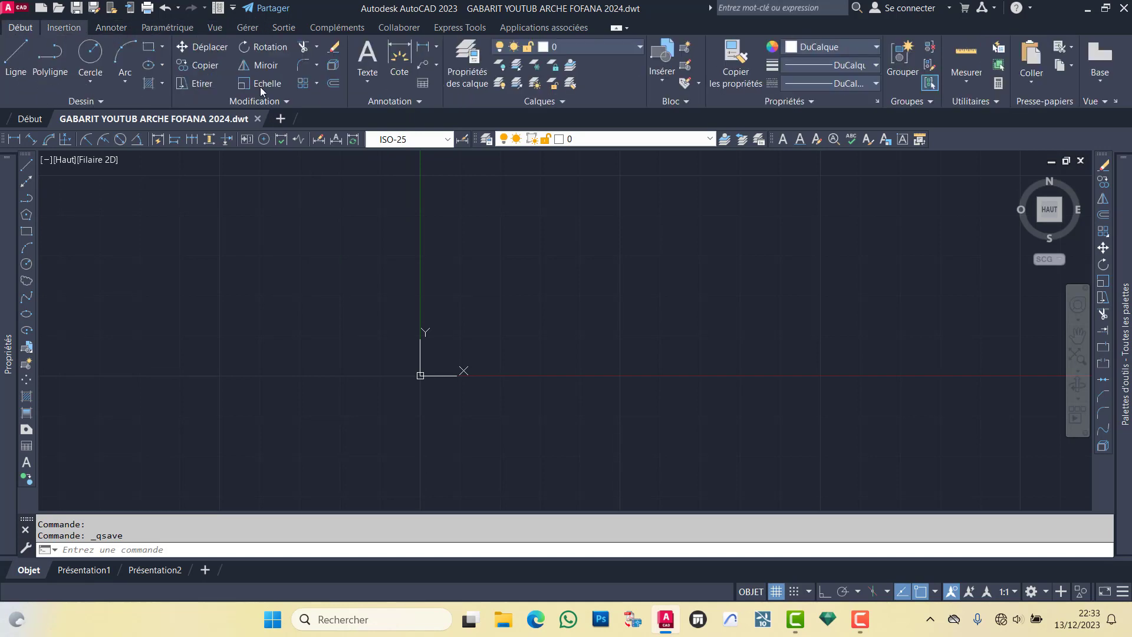
click(424, 139)
click(601, 139)
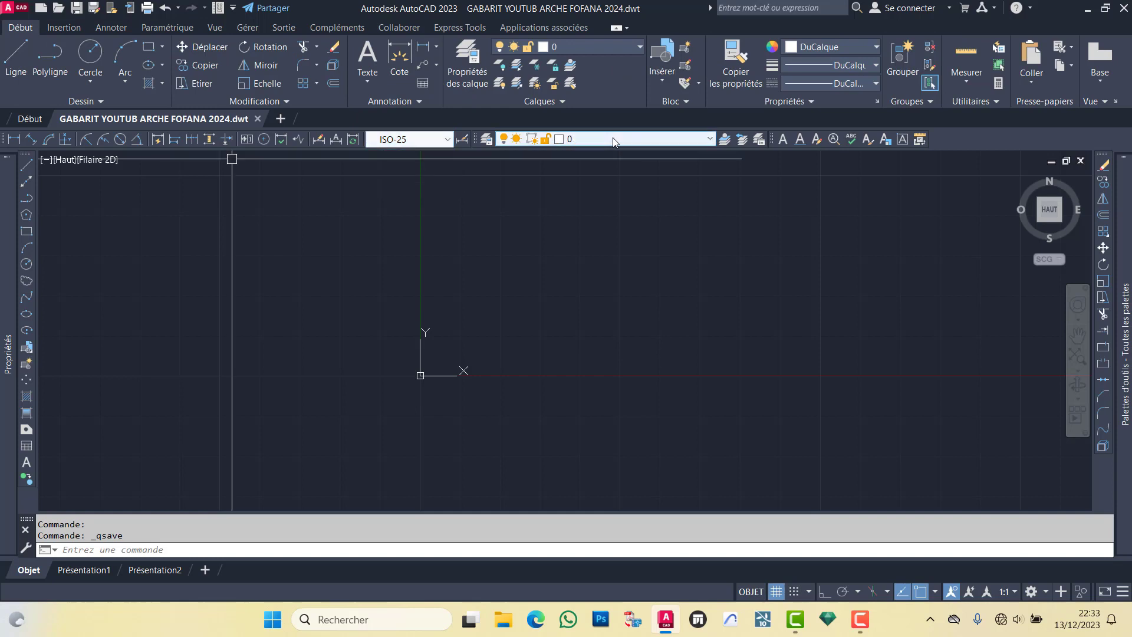
click(613, 138)
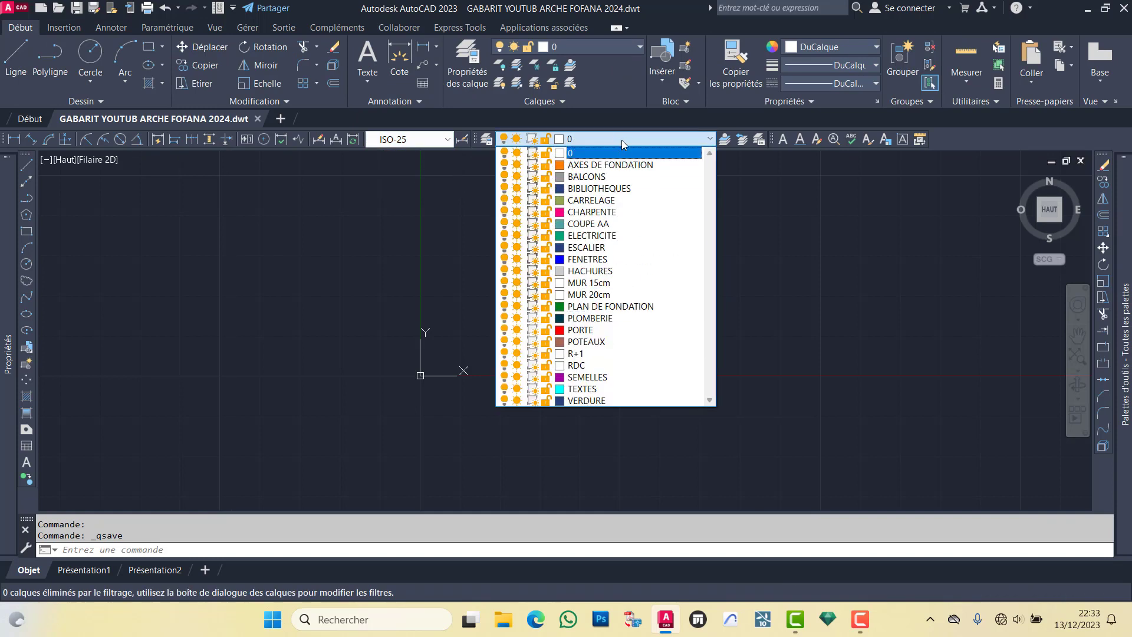
click(621, 138)
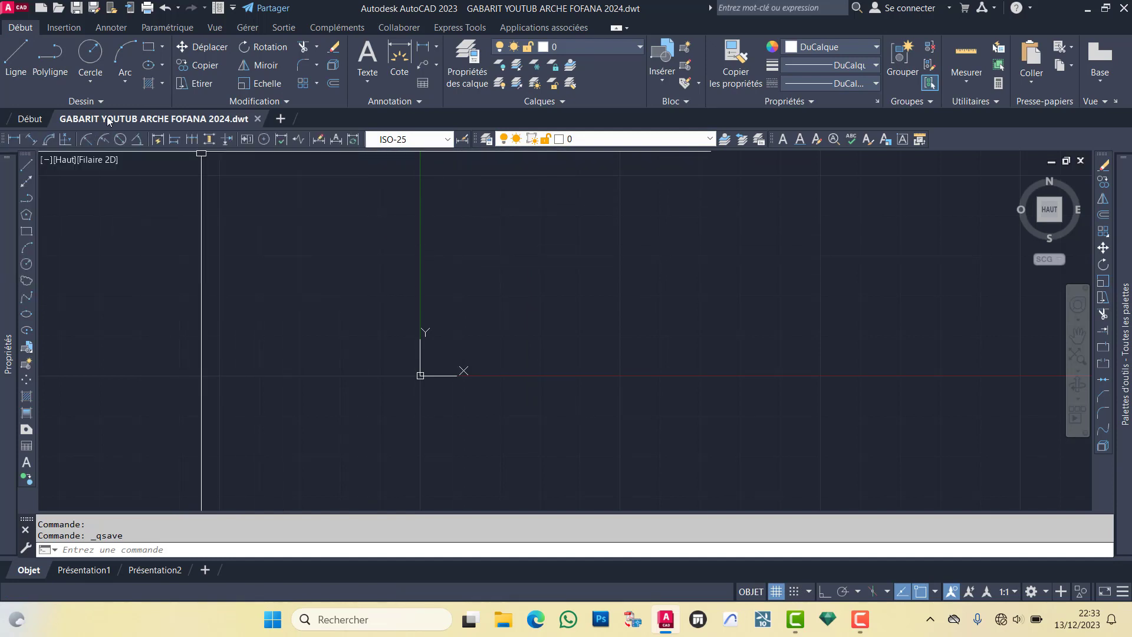
click(28, 119)
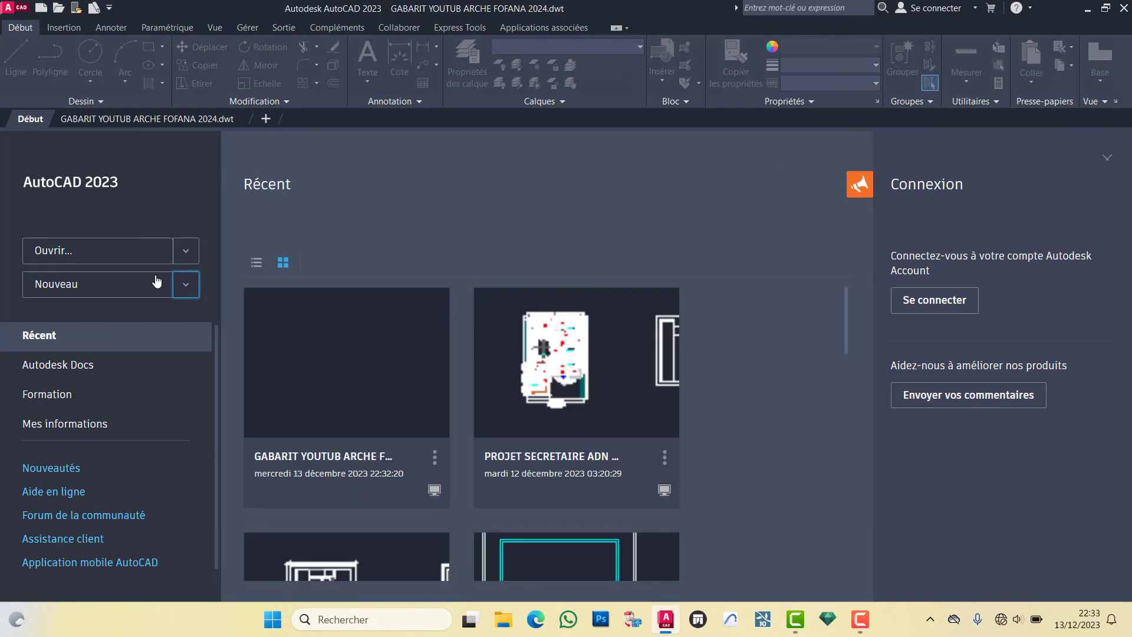
click(187, 288)
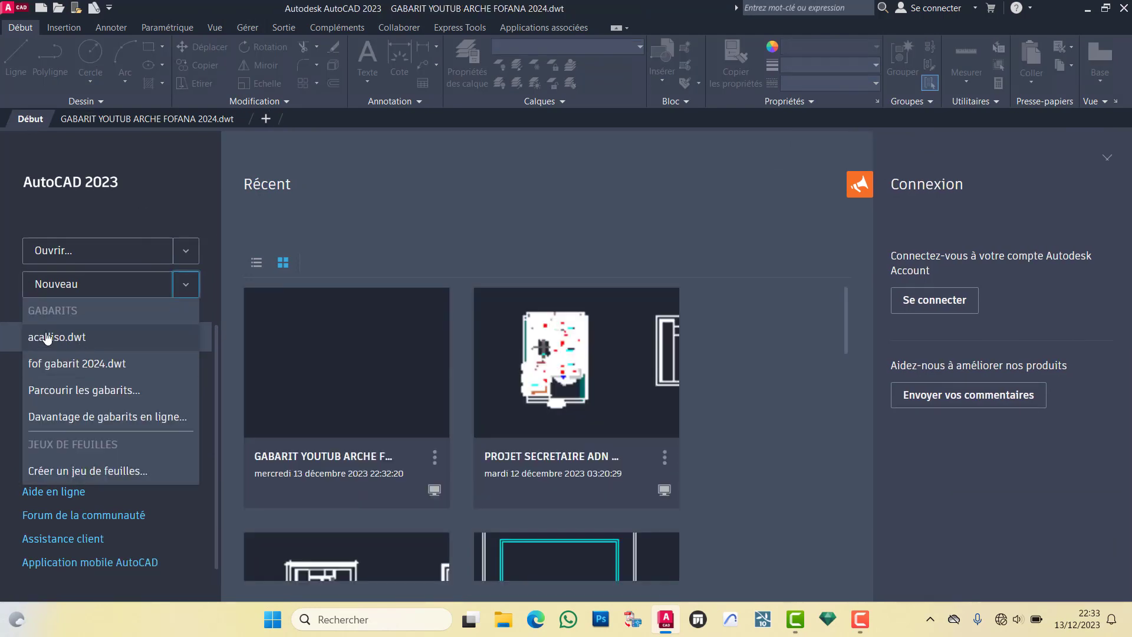
click(87, 363)
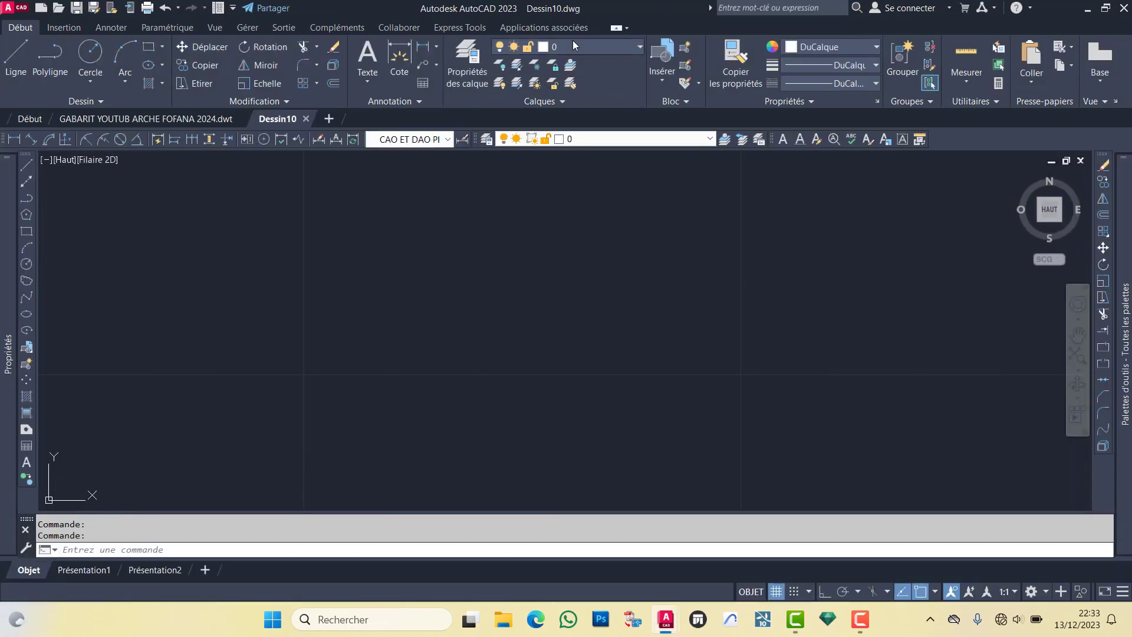
click(572, 43)
scroll(567, 295, down, 6)
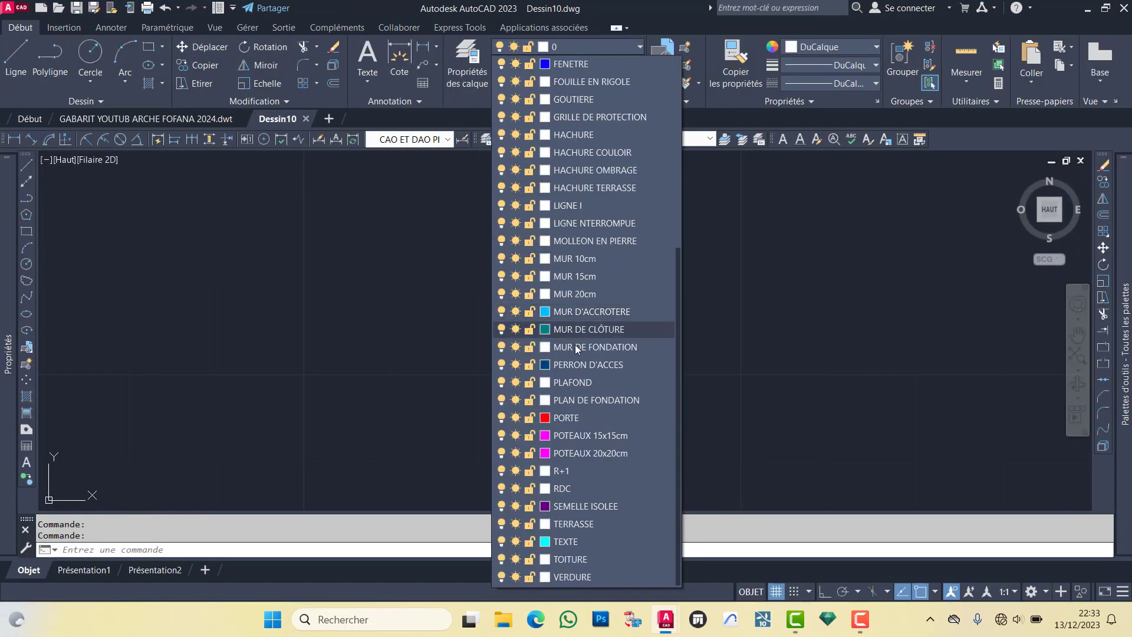
scroll(606, 477, up, 1)
scroll(603, 354, up, 5)
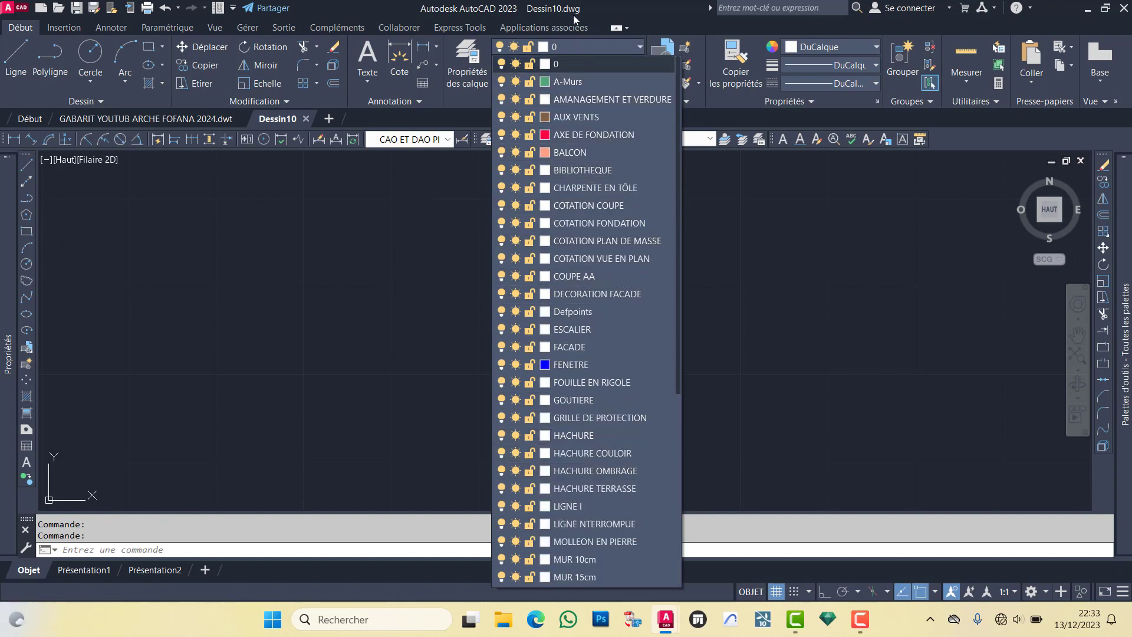
click(589, 64)
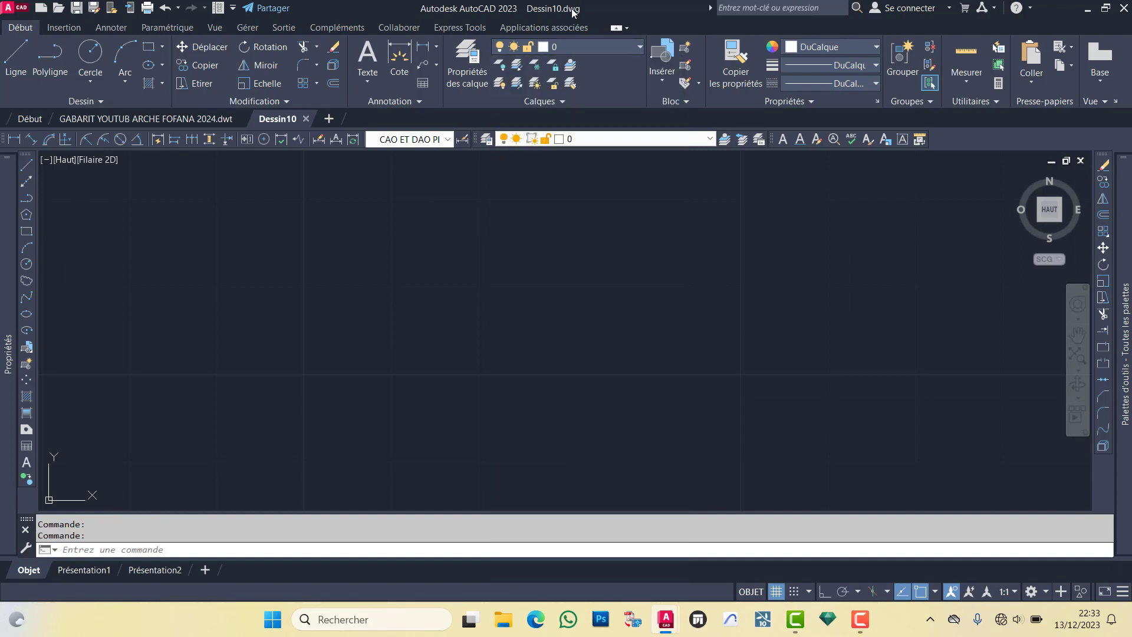
click(446, 139)
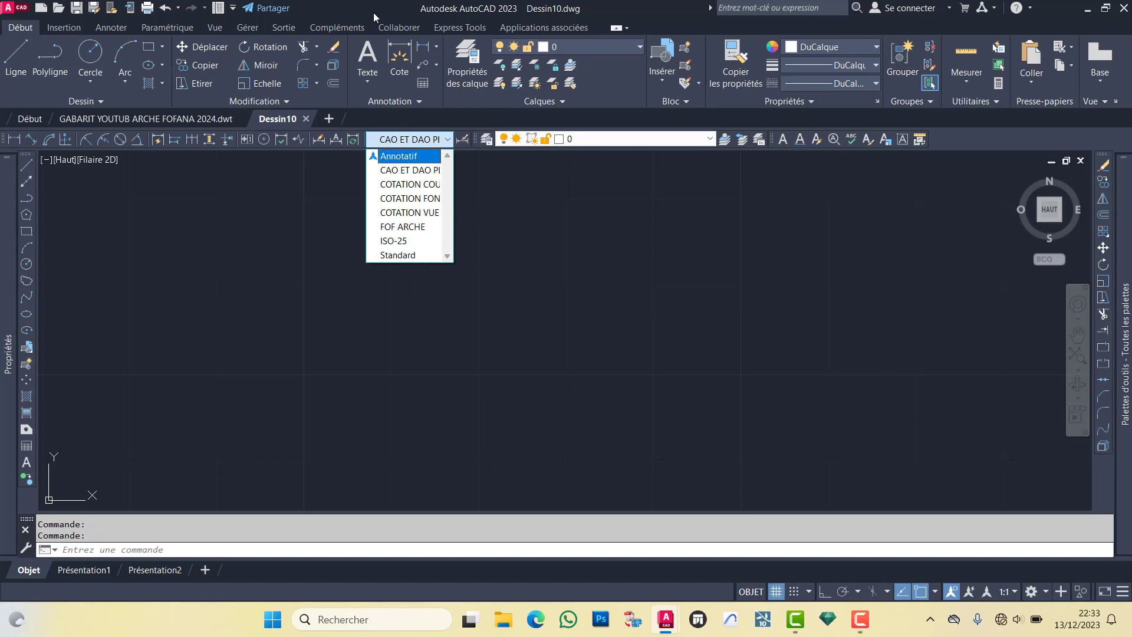
click(402, 127)
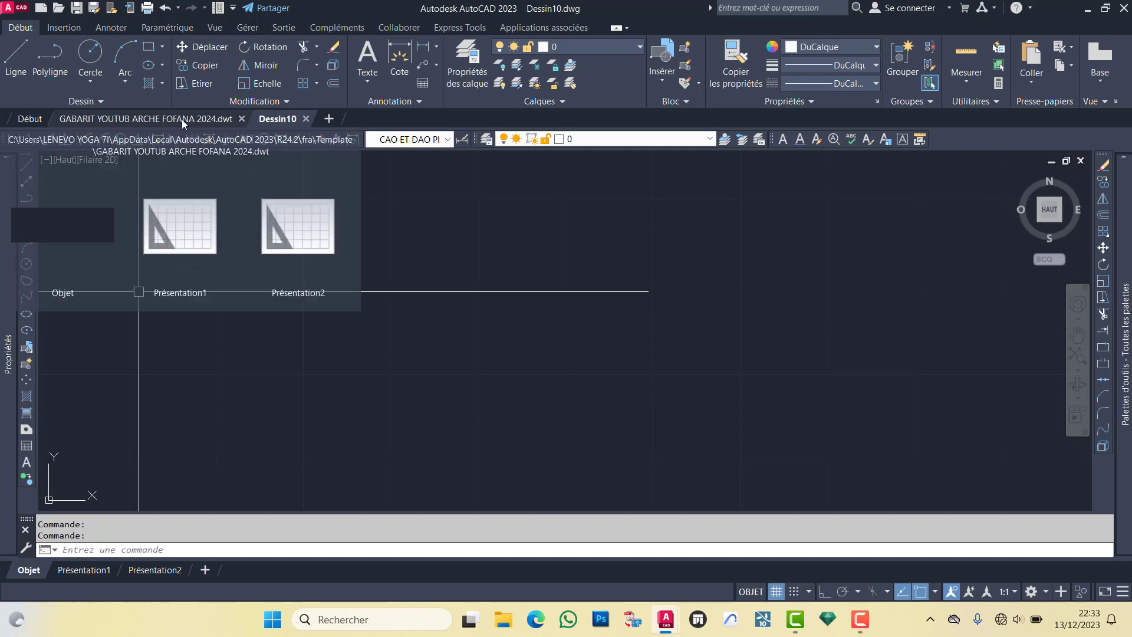
Step: Close Dessin10 and open the Dimension Style Manager with Standard selected
click(306, 119)
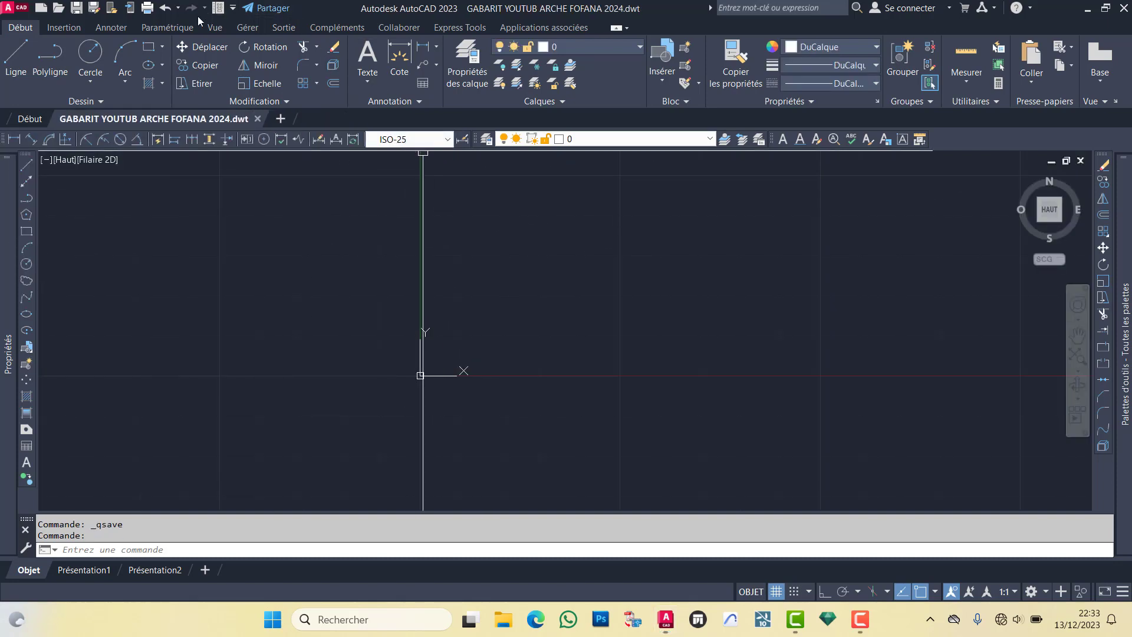
click(118, 30)
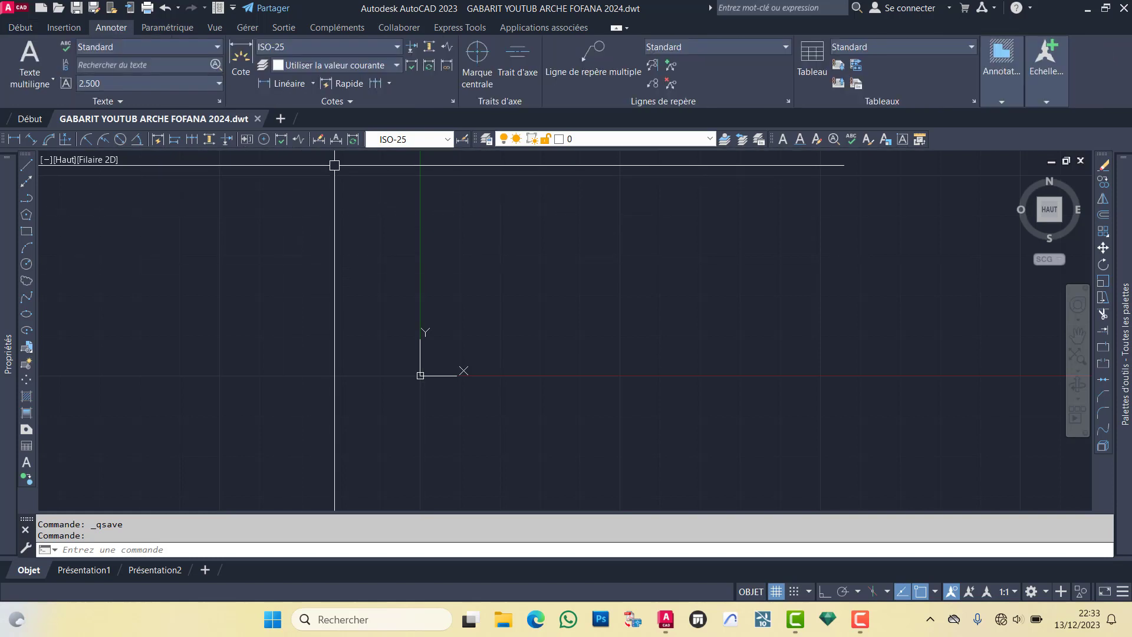
click(452, 101)
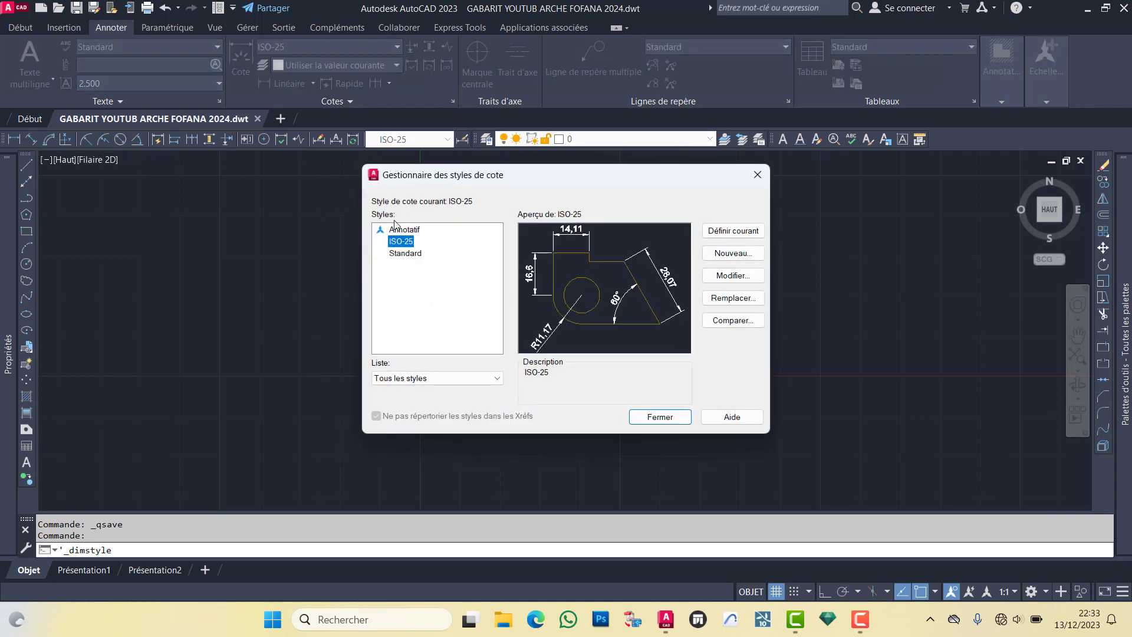
click(403, 254)
Step: Create a new dimension style named 'STYLE FOF YOUTUB' based on Standard
click(720, 259)
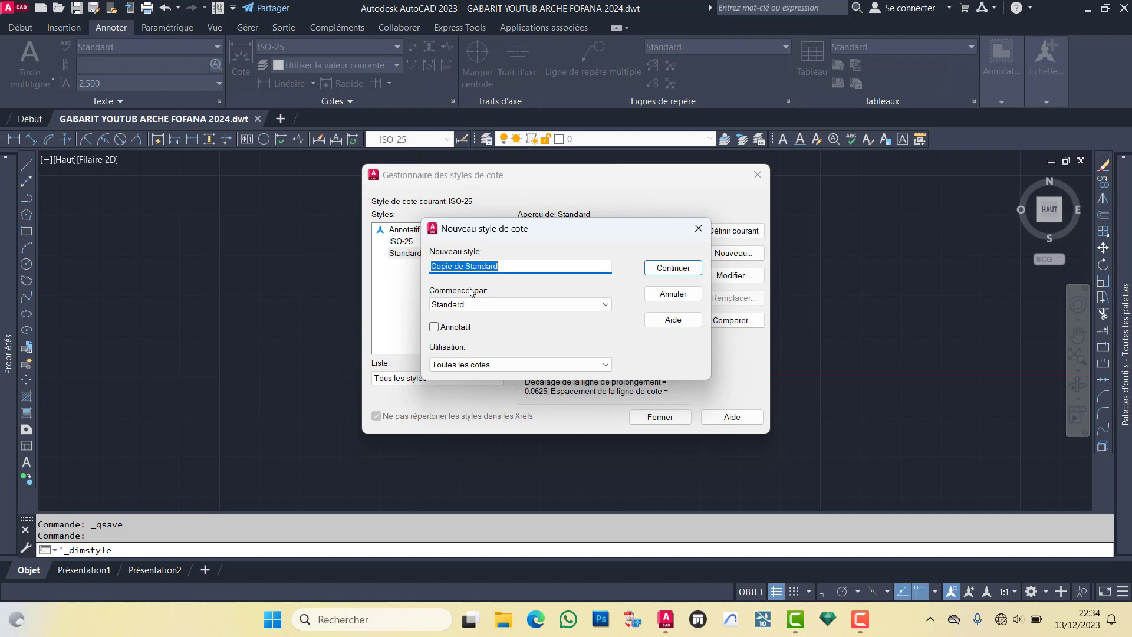
text(STY)
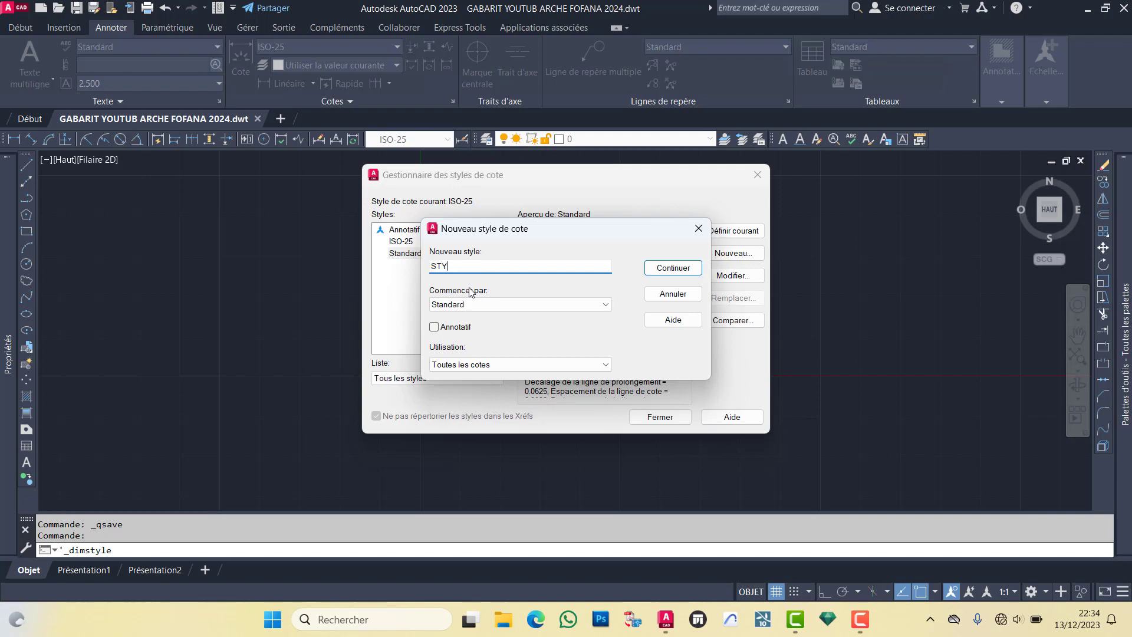
text(LE FOFA)
text(N)
key(BackSpace)
key(BackSpace)
key(BackSpace)
key(BackSpace)
key(BackSpace)
text(FOF Y)
text(OUTUB)
click(660, 270)
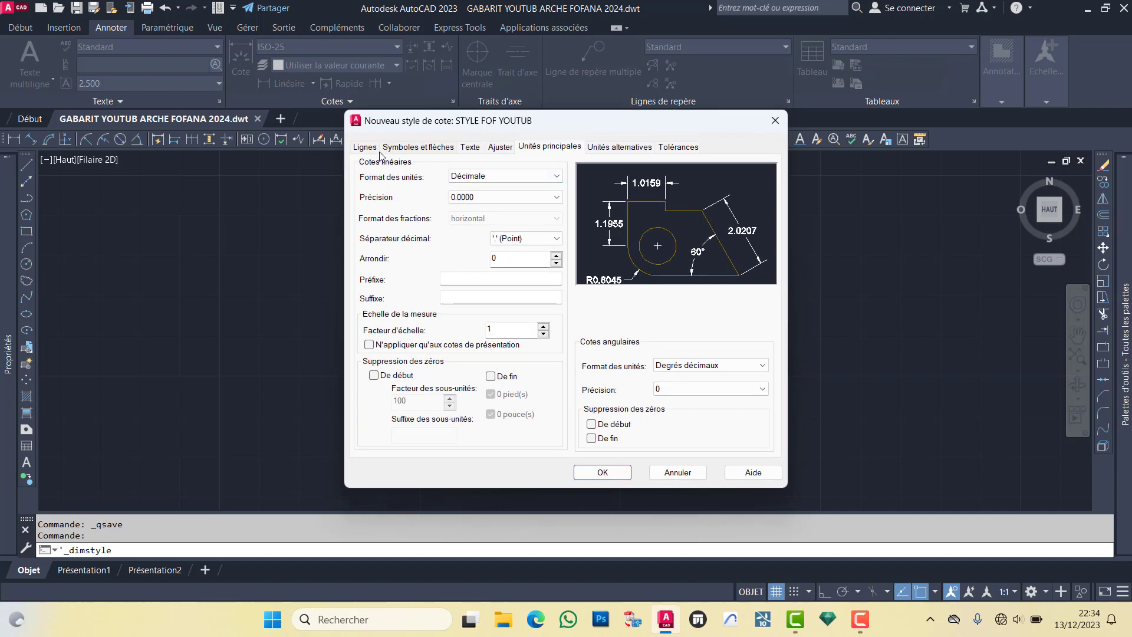
Step: Set extension beyond and origin offset to 0.1, enable fixed-length extension lines, baseline spacing 0.1
click(365, 147)
drag(732, 322, 706, 324)
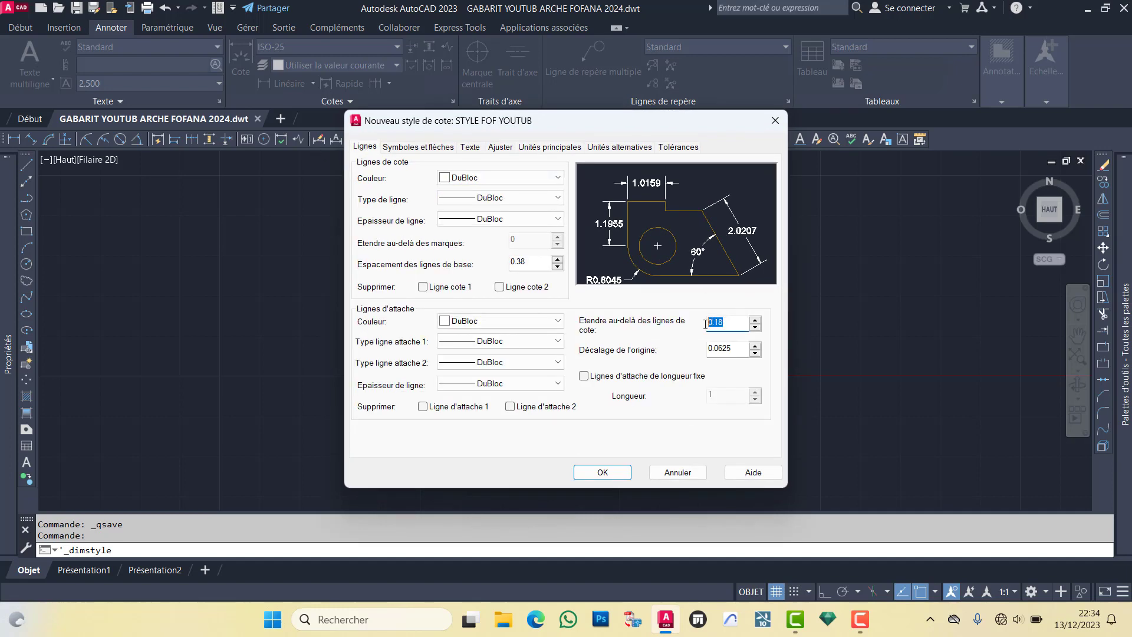
text(.10)
drag(734, 350, 660, 349)
text(.)
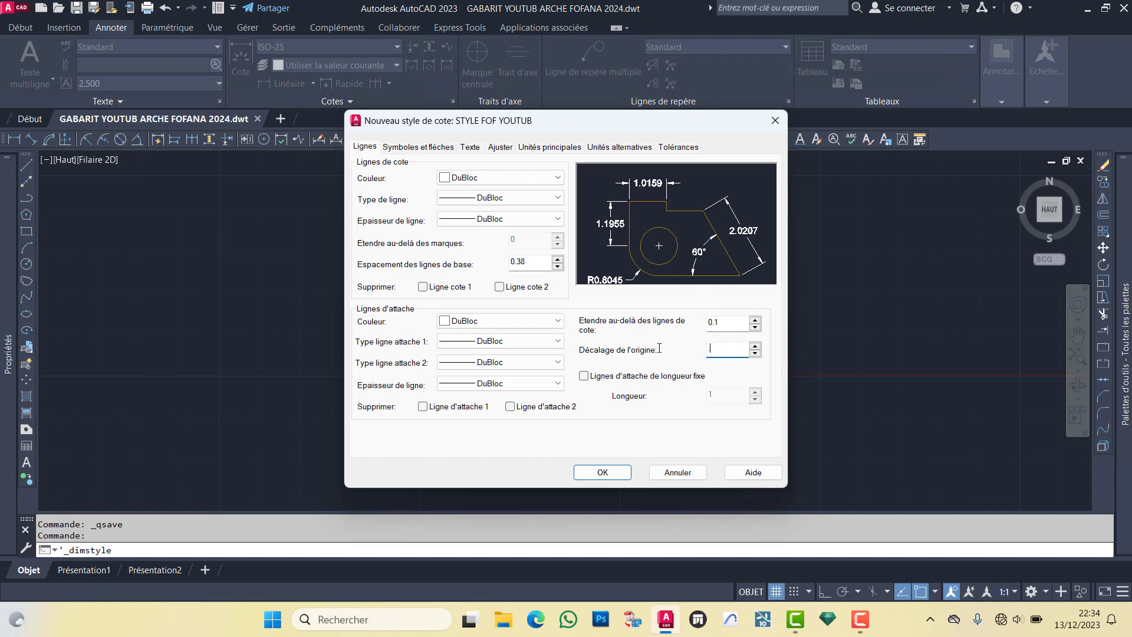
click(586, 376)
double_click(729, 394)
text(0.)
click(732, 323)
double_click(526, 261)
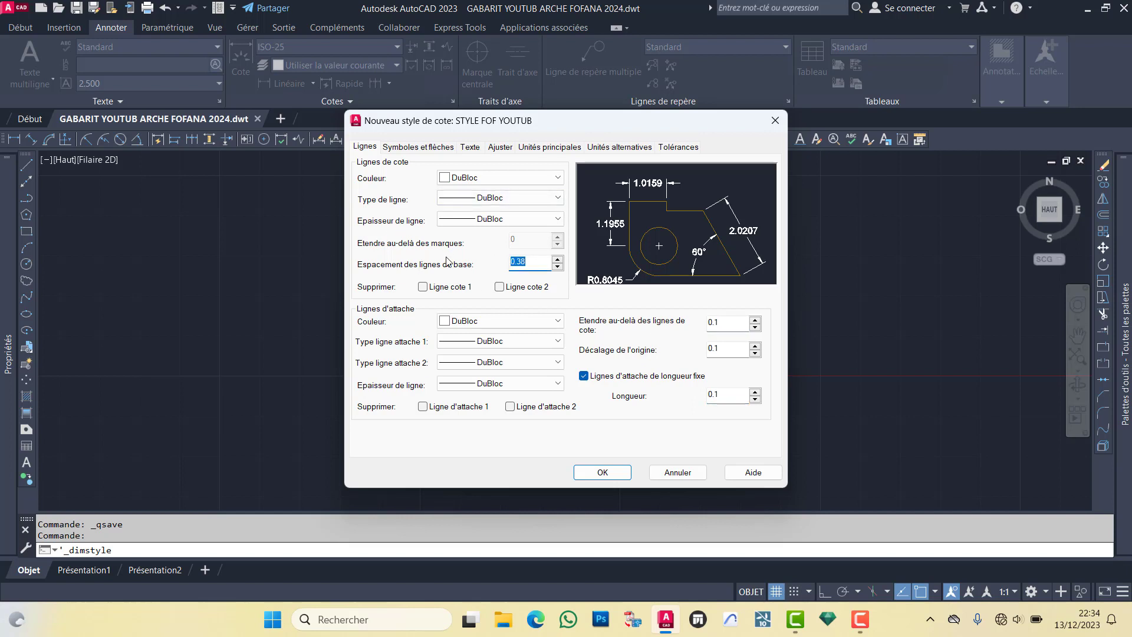
text(.1)
Step: Set the arrow size to 0.15 with closed filled arrowheads
click(411, 148)
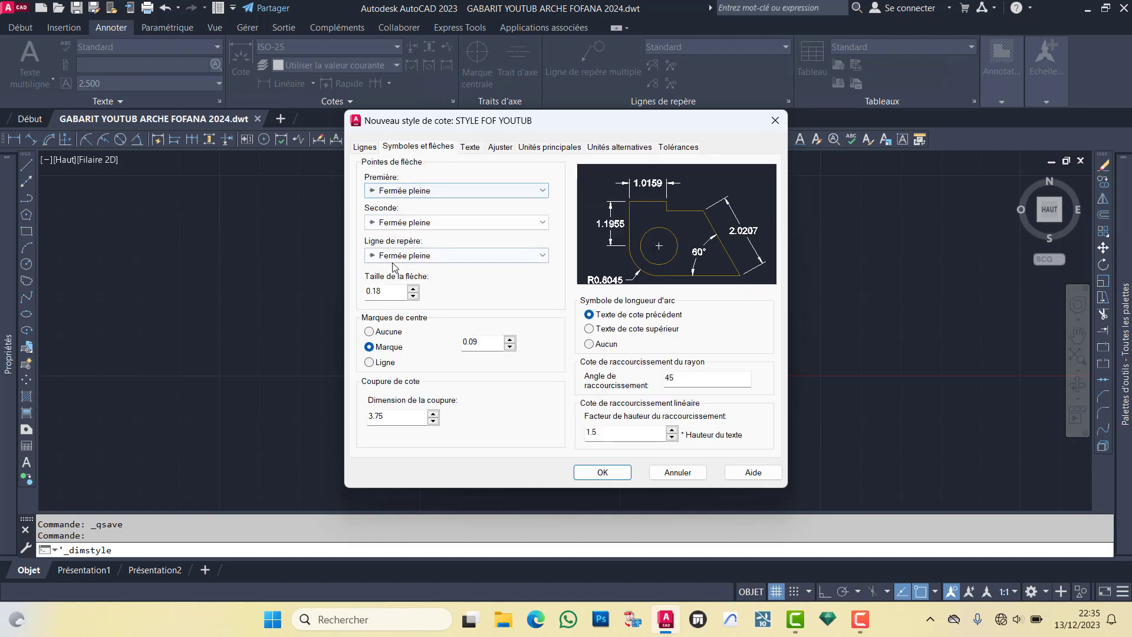
drag(385, 292, 376, 292)
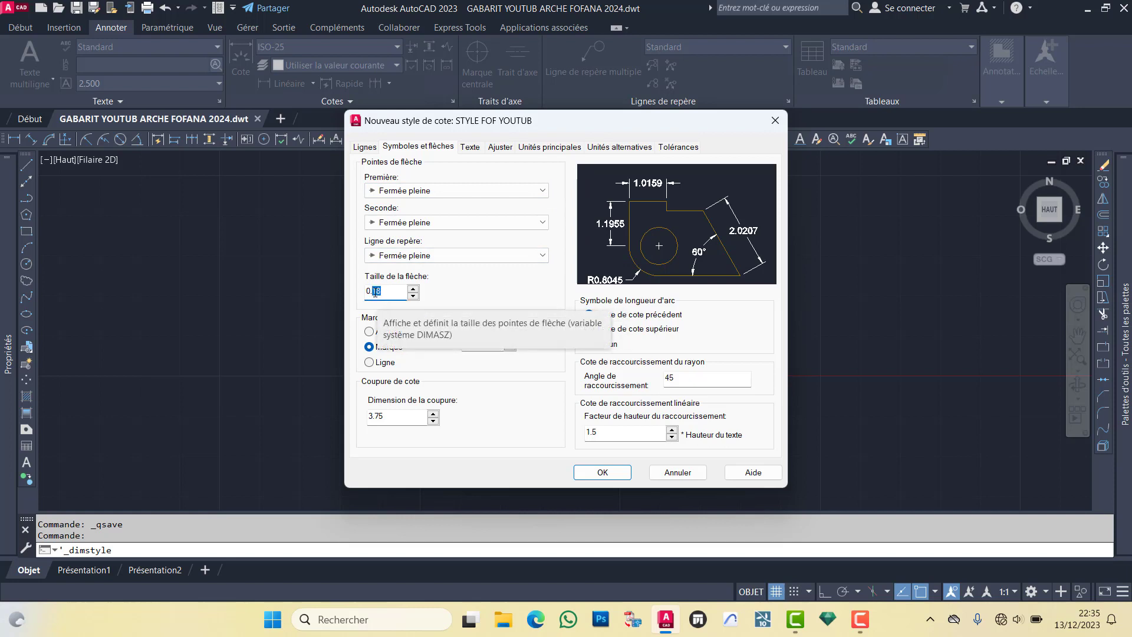
text(5)
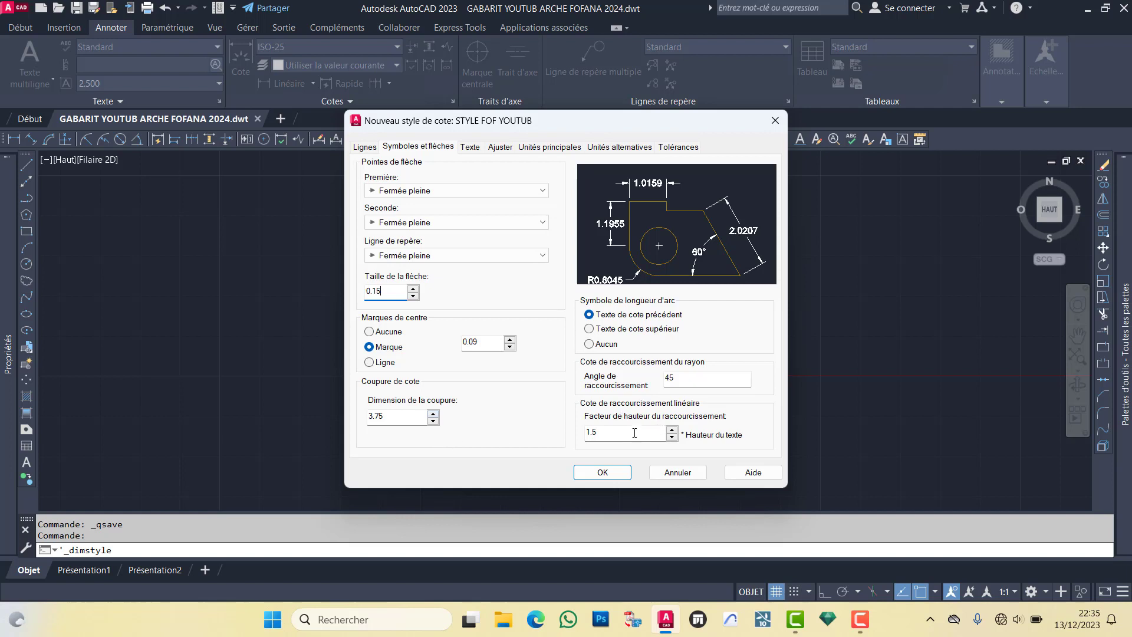
Step: Confirm the 0.15 arrow size and set the dimension text height to 0.2
click(470, 147)
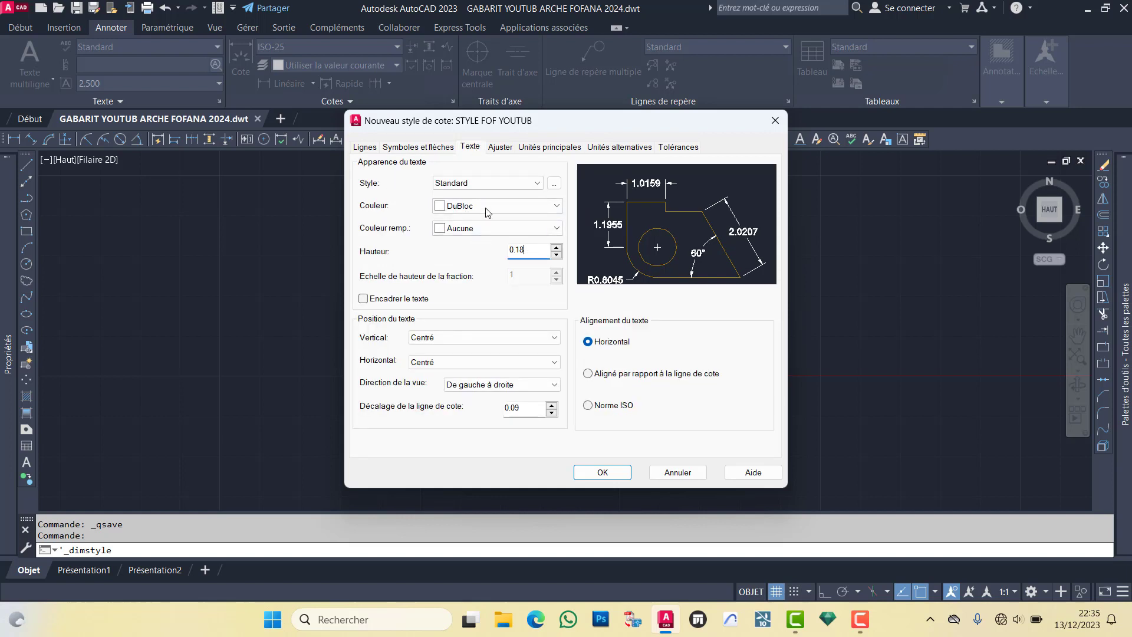
click(417, 147)
click(385, 290)
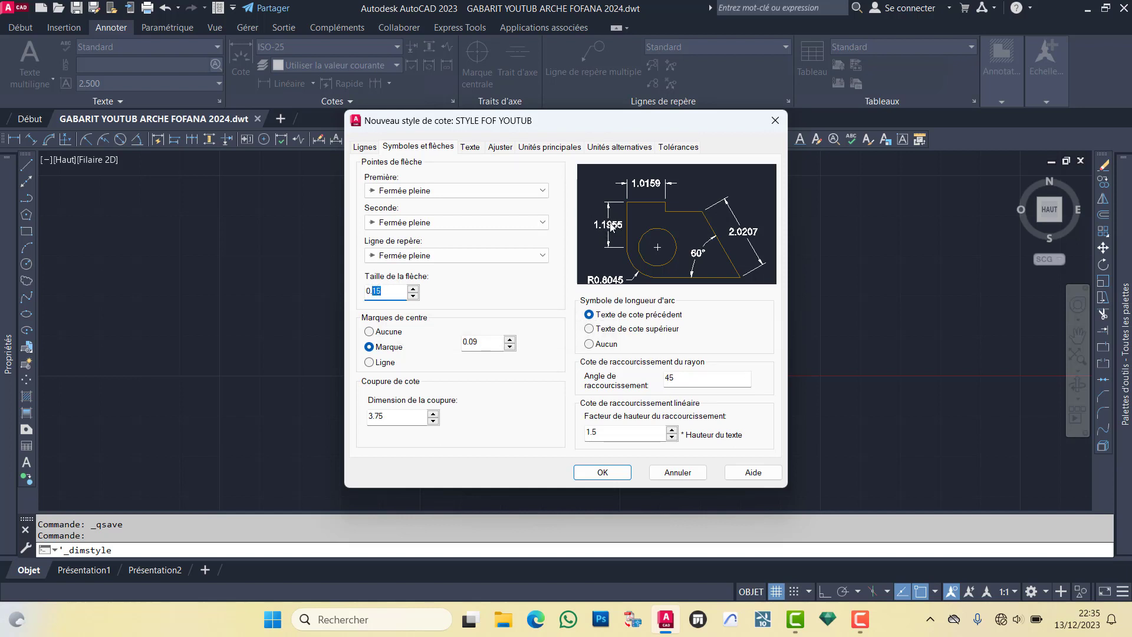
click(471, 149)
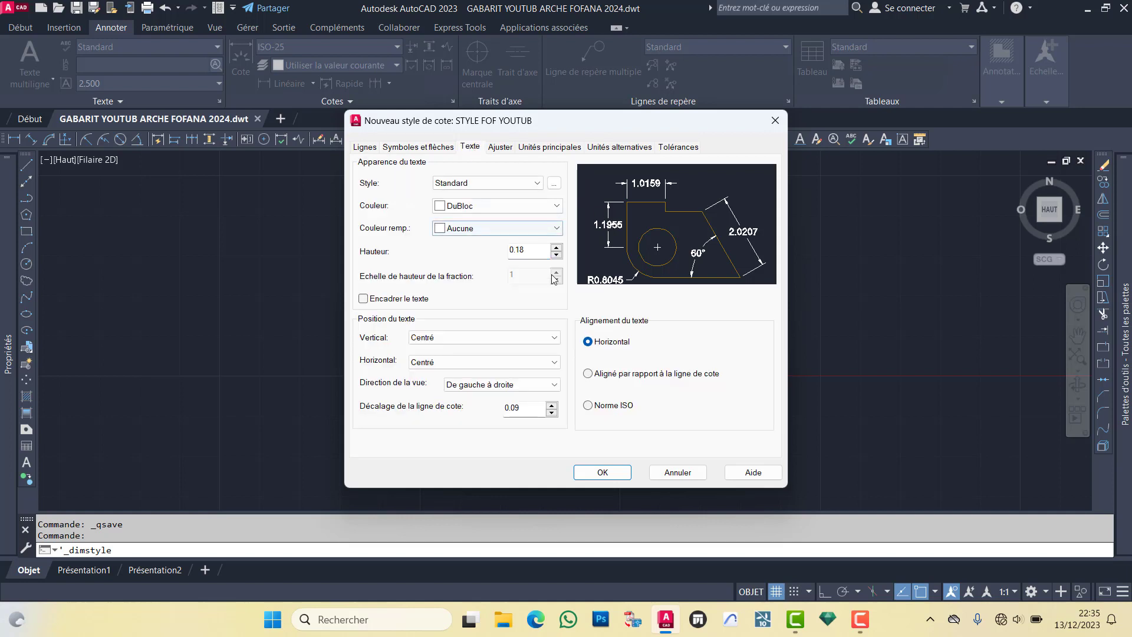
drag(519, 250, 517, 252)
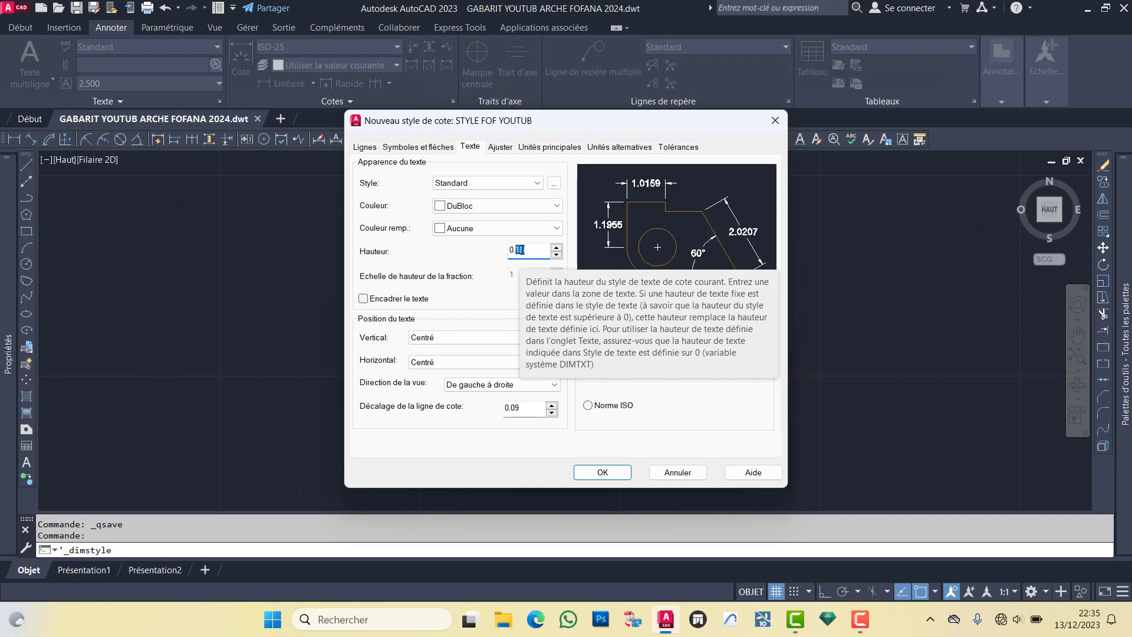
text(20)
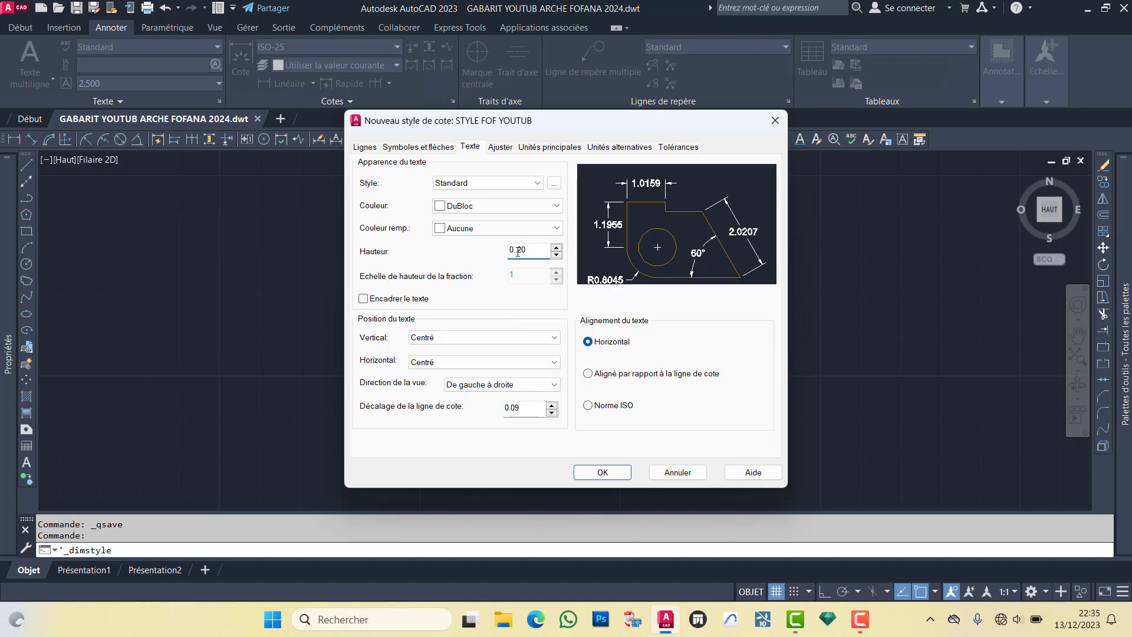
Step: Keep text between extension lines, above without leader, and set linear precision to 0.00
click(495, 149)
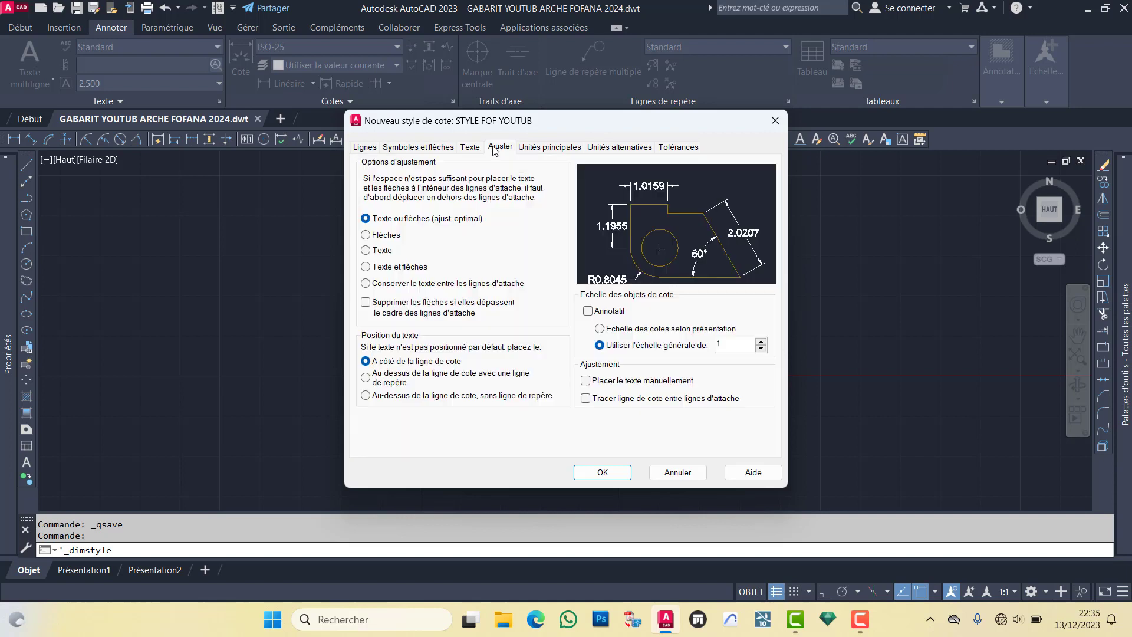
click(370, 286)
click(392, 397)
click(542, 148)
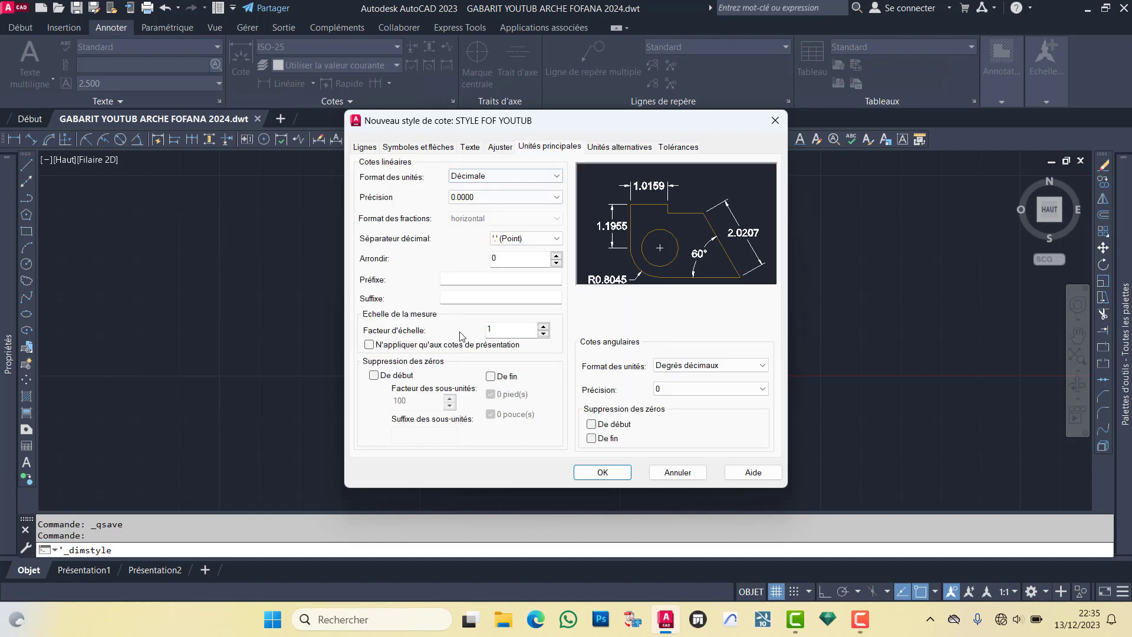
click(495, 197)
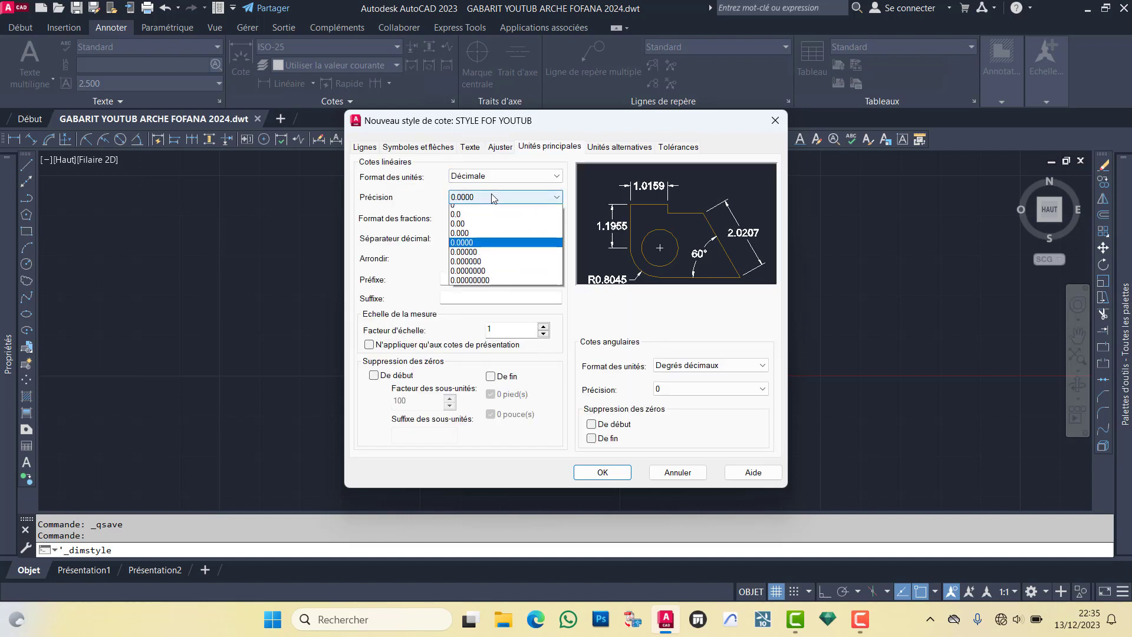
click(467, 230)
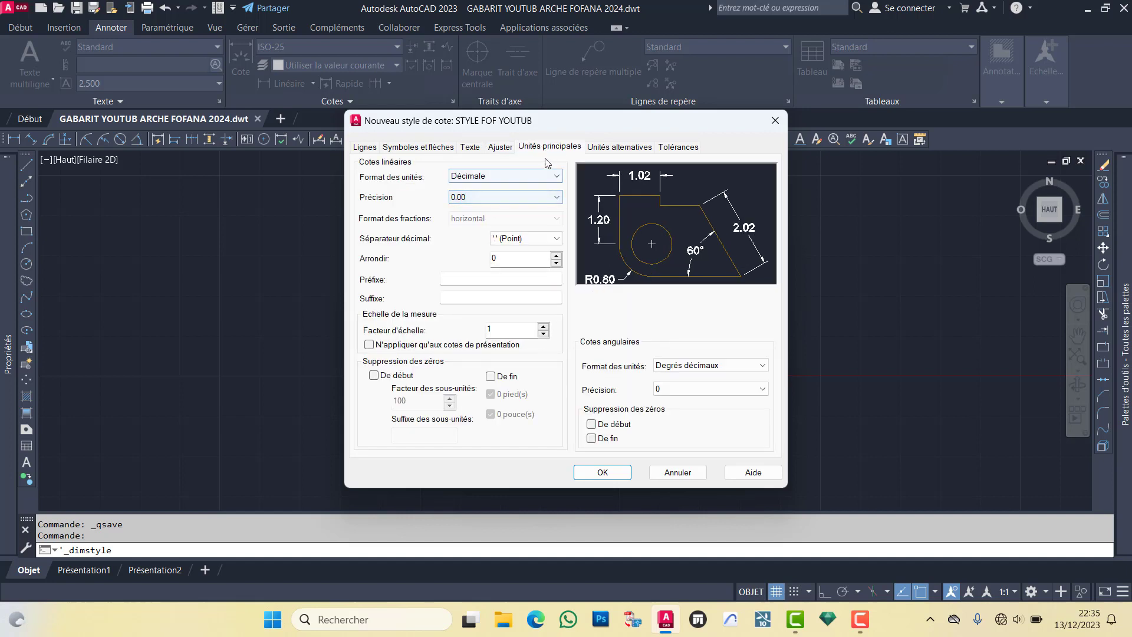
Step: Review alternate units and tolerances, then place dimension text above the dimension line
click(608, 149)
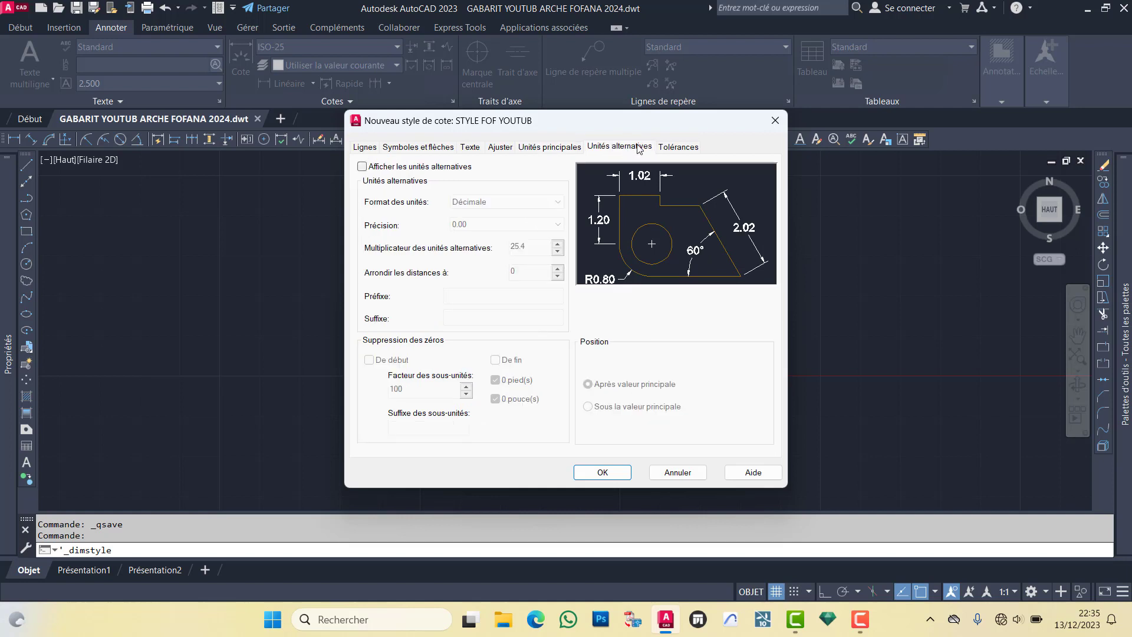
click(678, 148)
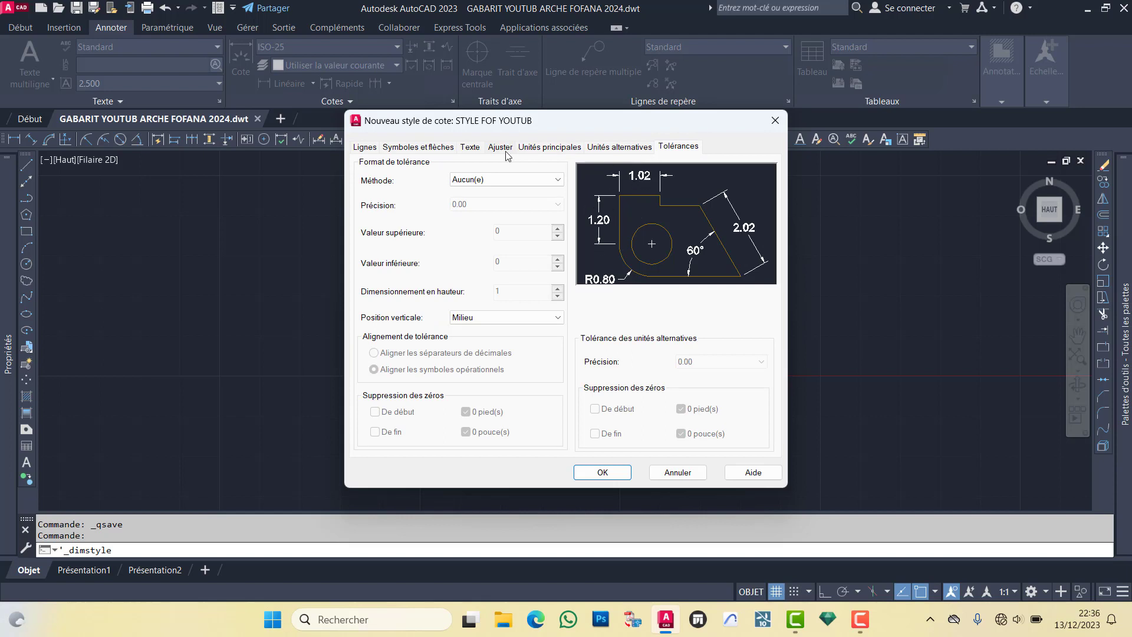
click(422, 149)
click(472, 147)
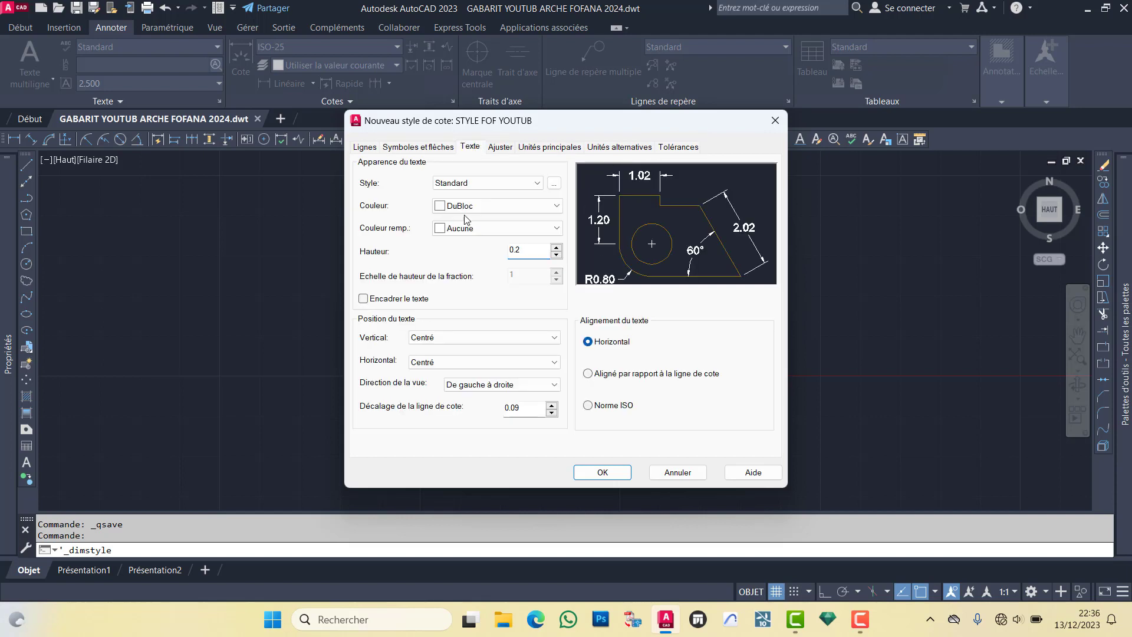
click(420, 339)
click(429, 360)
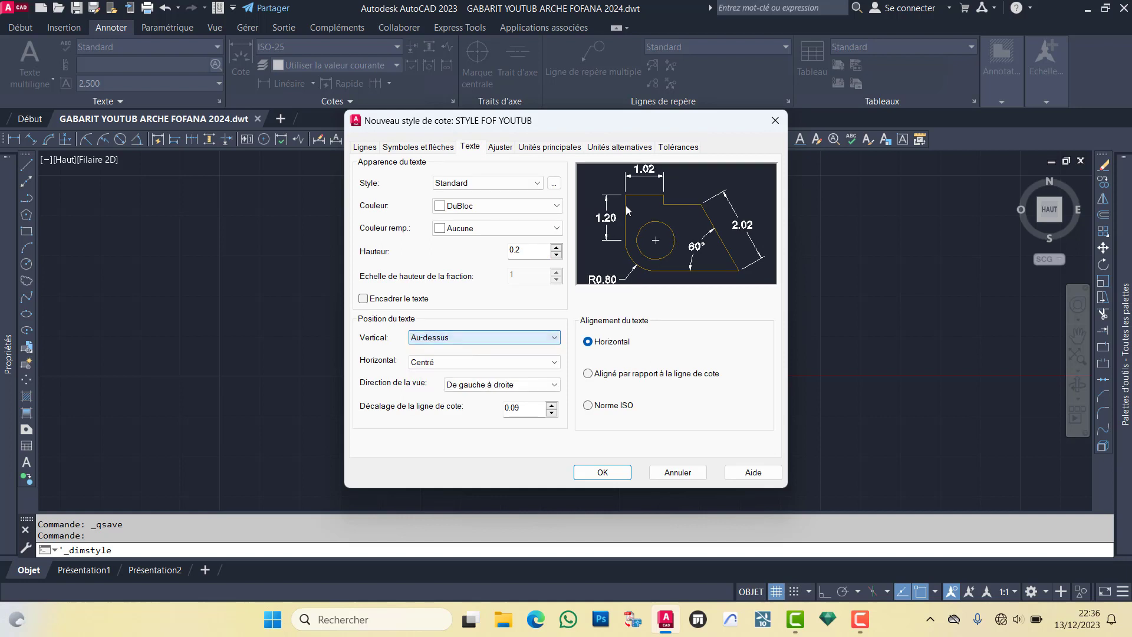
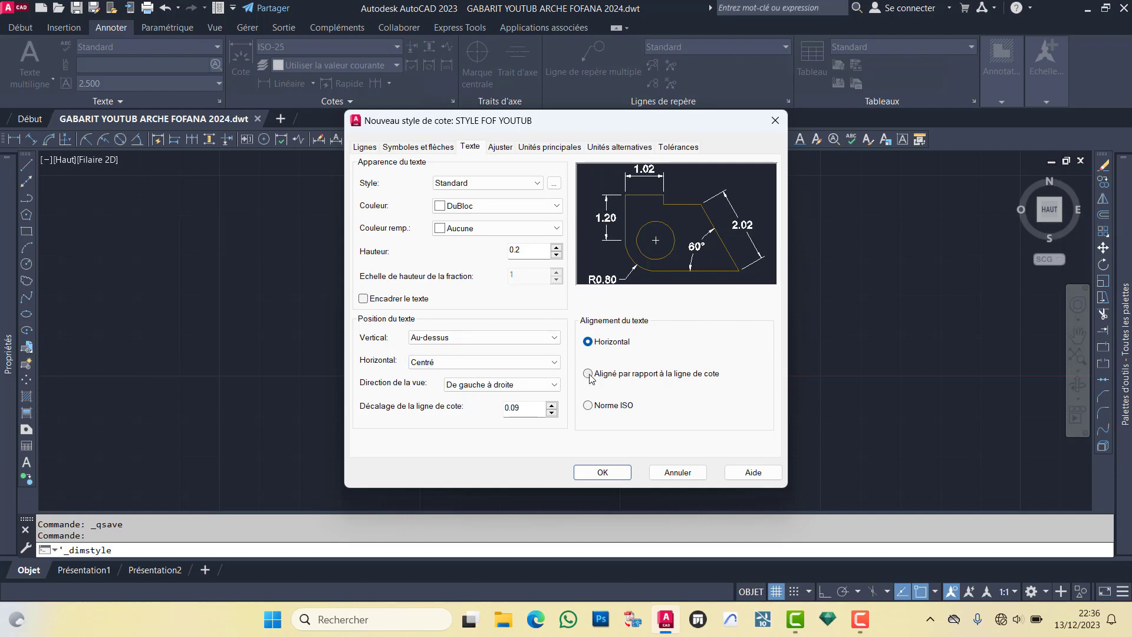
Step: Align the dimension text with the dimension line and set its offset to 0.055
click(617, 377)
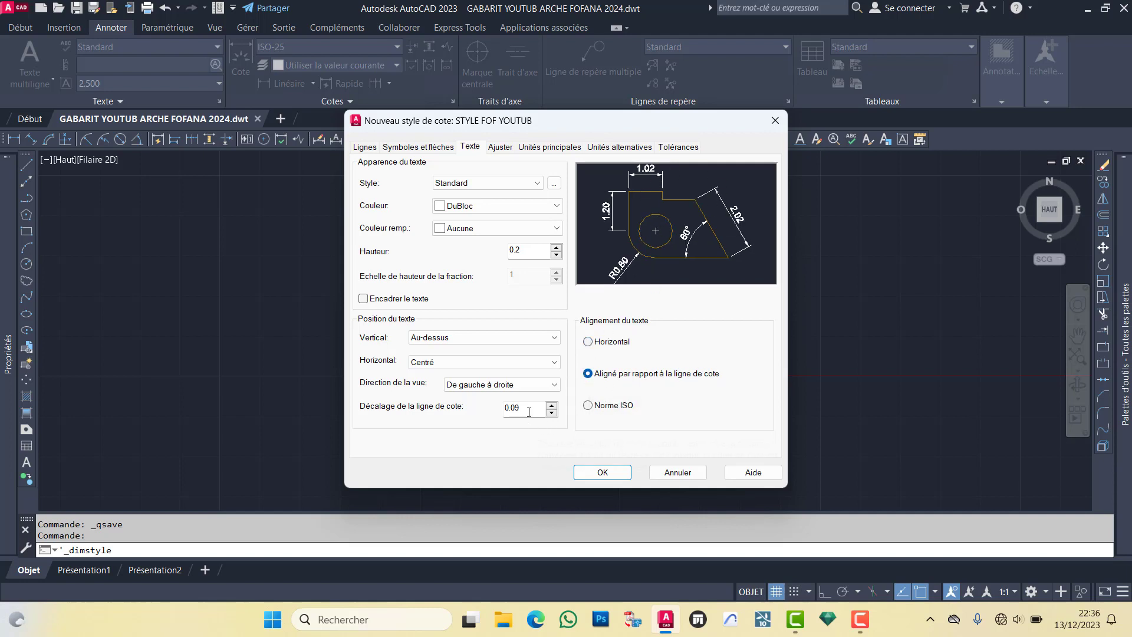
drag(529, 412, 485, 412)
click(553, 409)
click(552, 407)
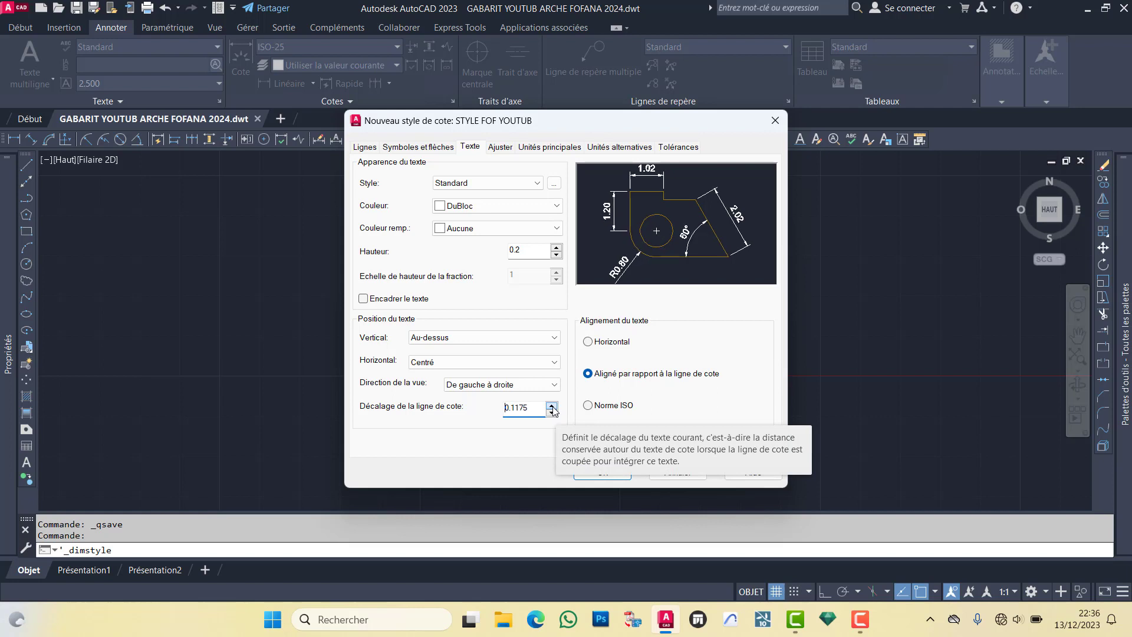
click(552, 411)
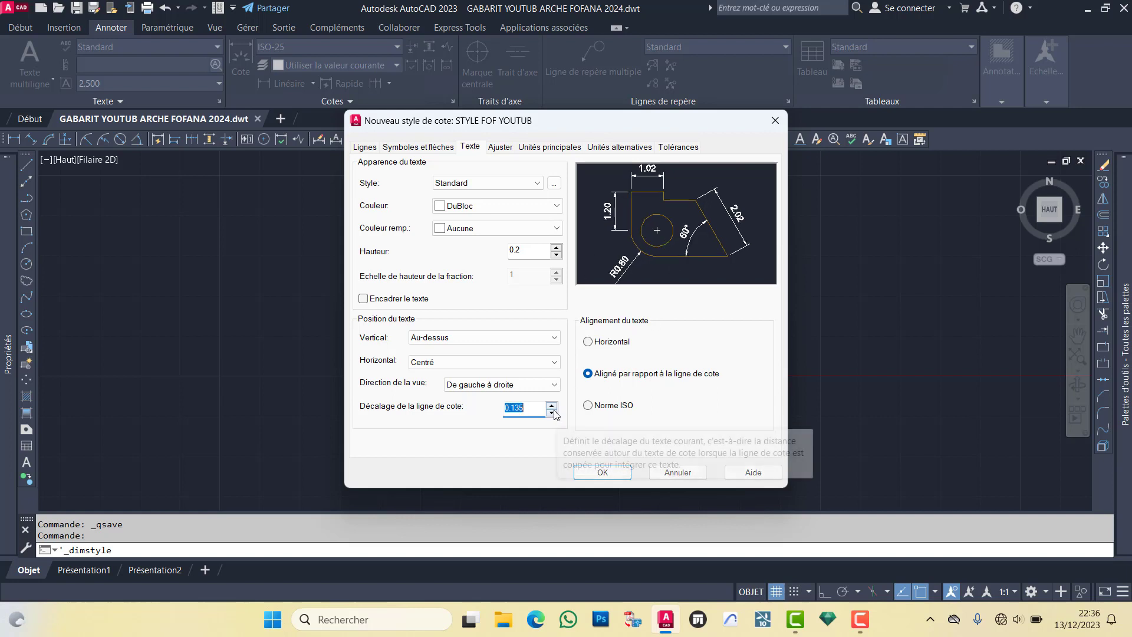
click(554, 413)
click(554, 413)
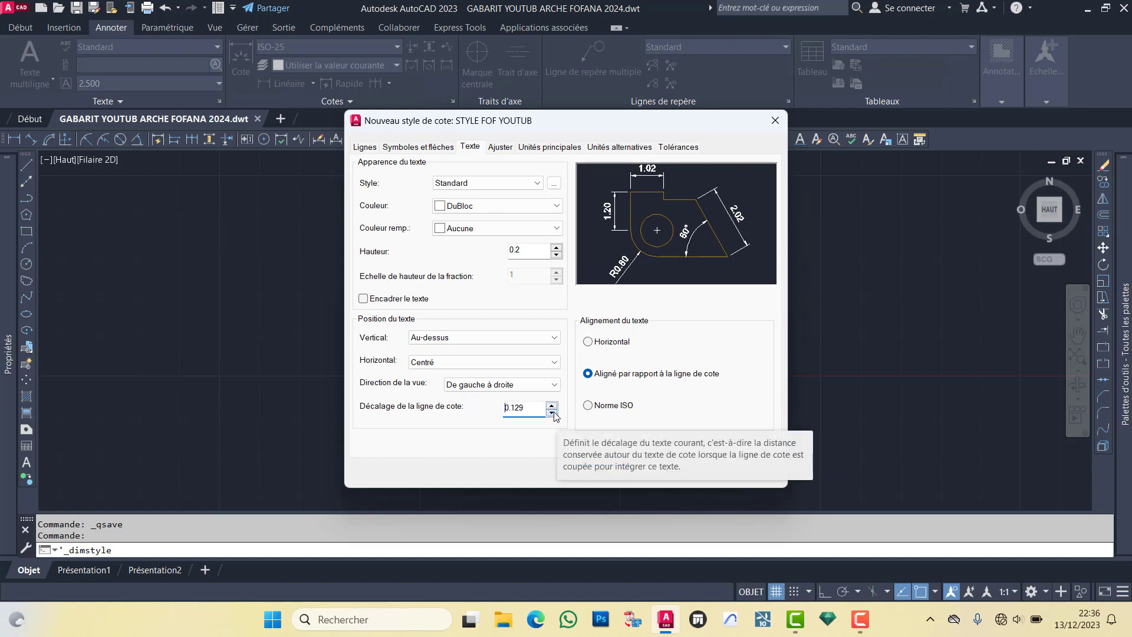
click(554, 413)
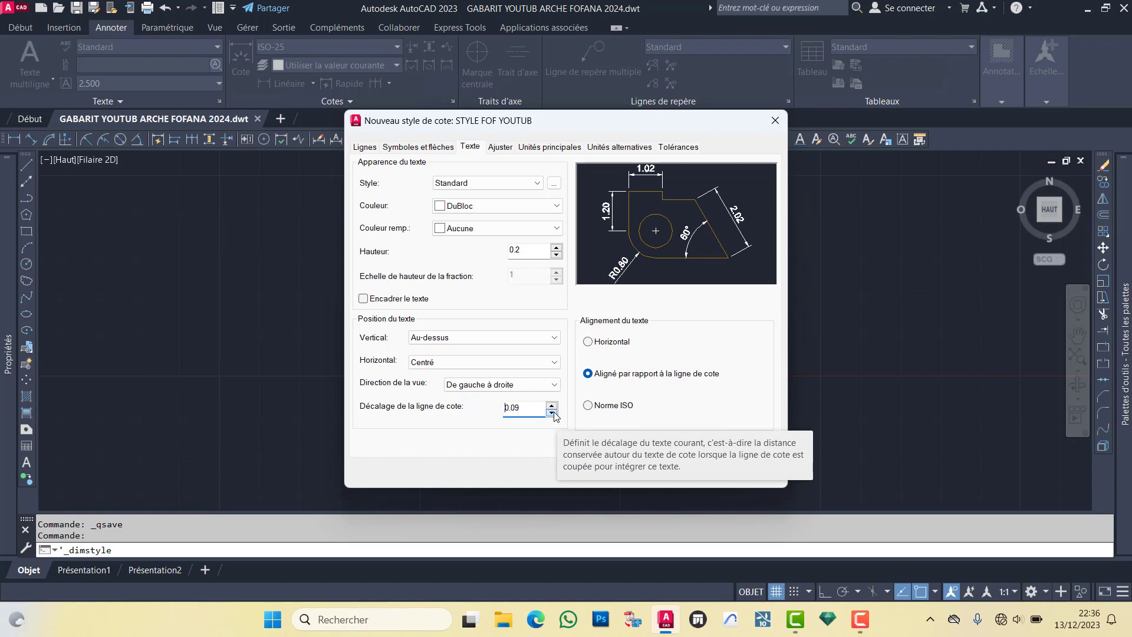
click(553, 413)
click(554, 413)
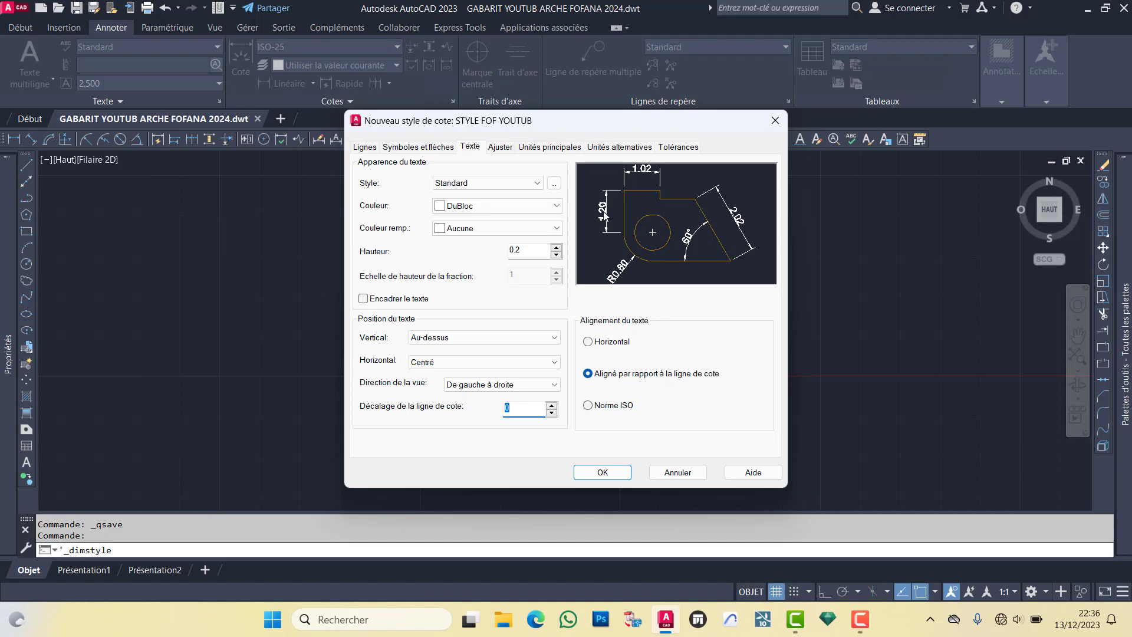
click(553, 407)
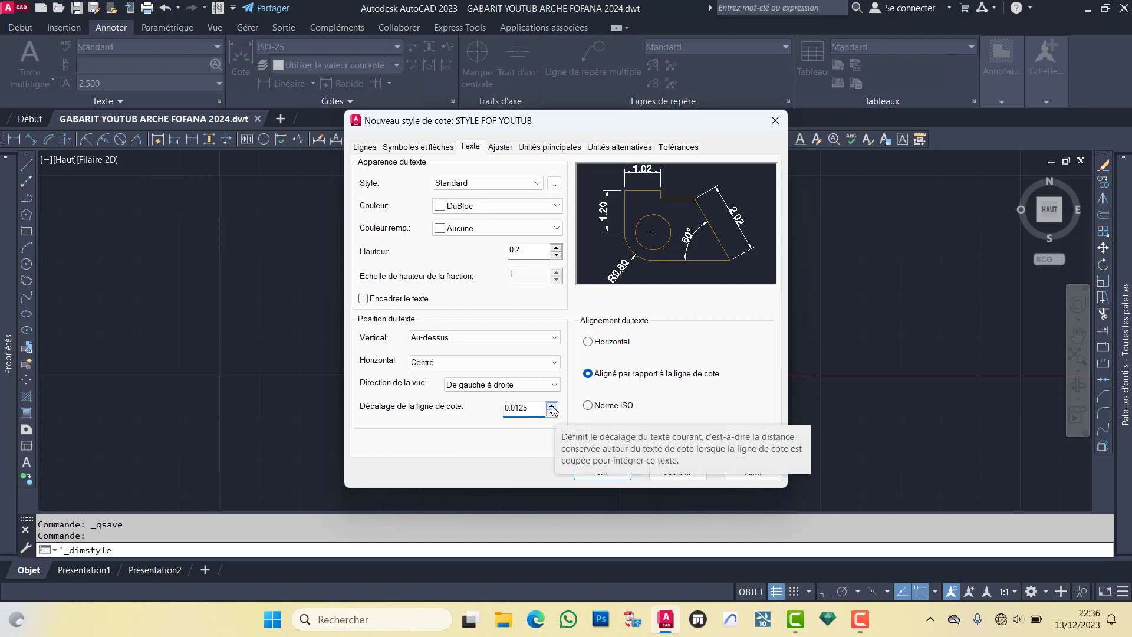
click(553, 407)
click(553, 407)
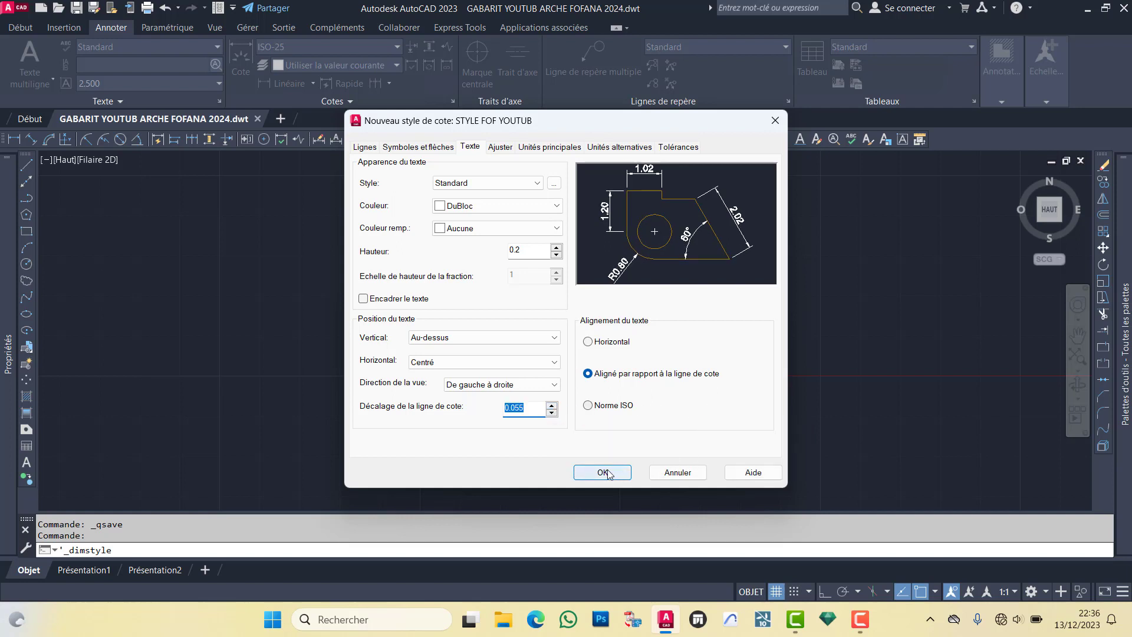
Step: Make the dimension text cyan, confirm, and leave STYLE FOF YOUTUB as the current style
click(409, 147)
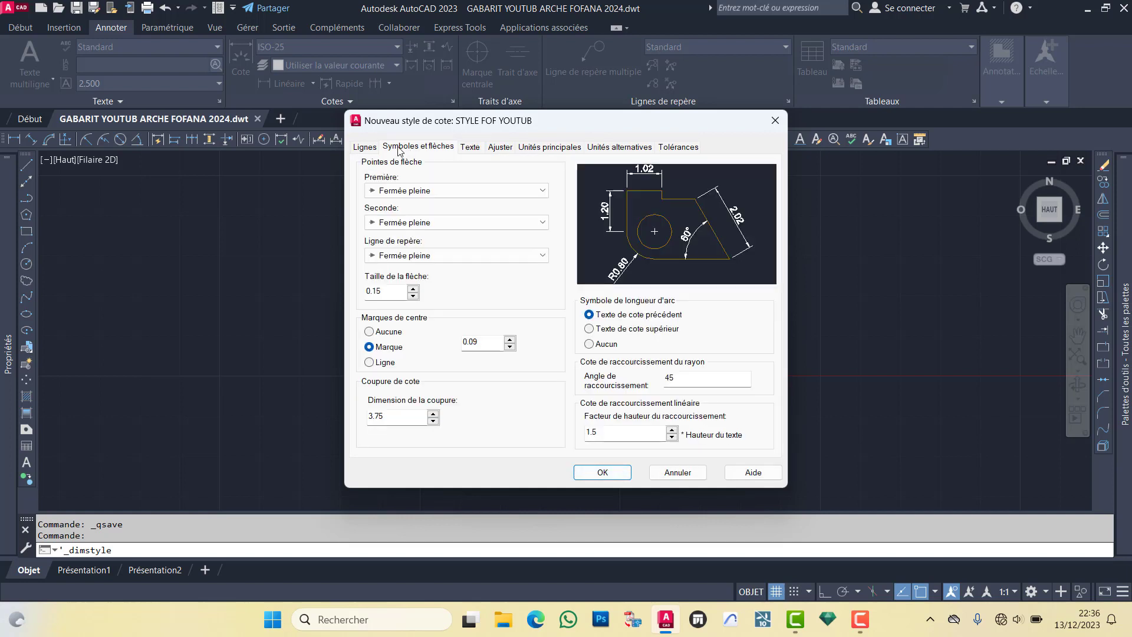
click(470, 147)
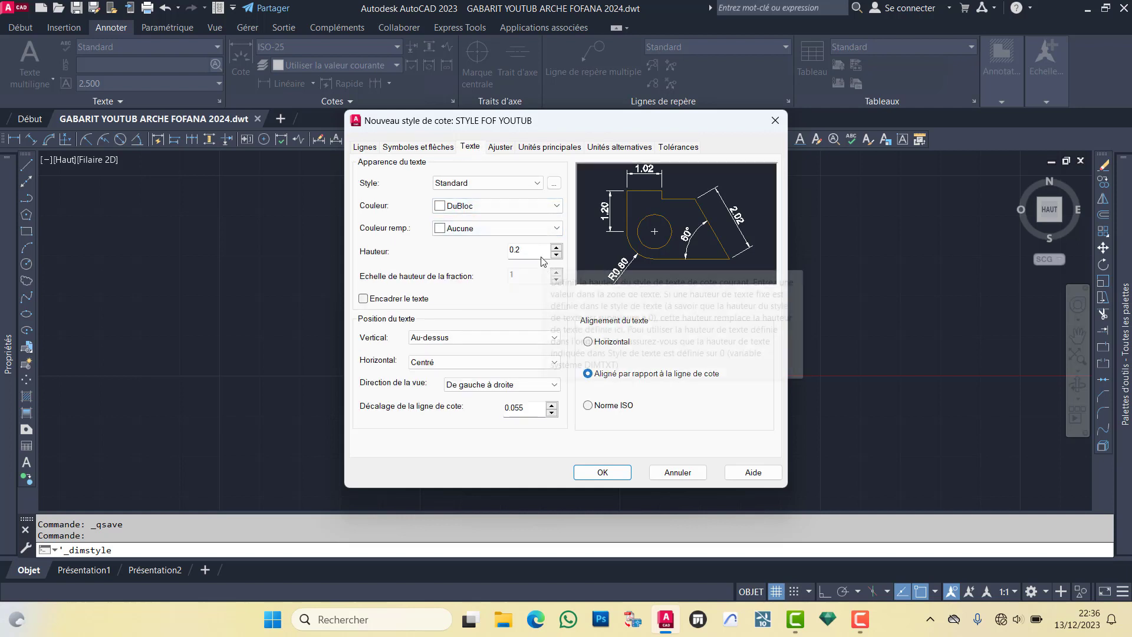
click(521, 212)
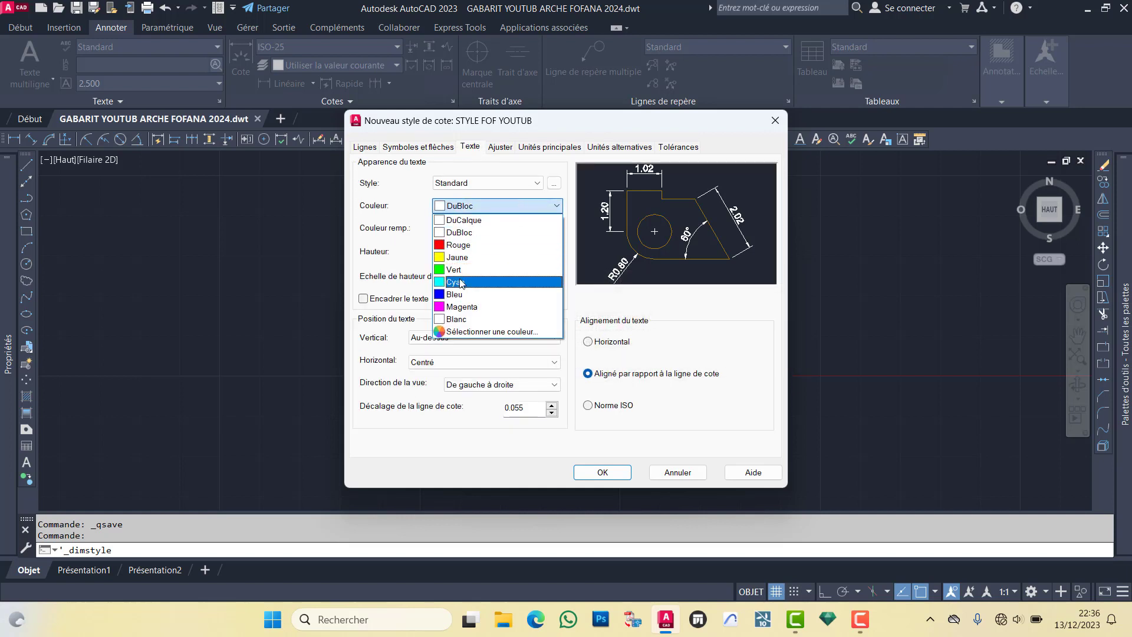
click(464, 284)
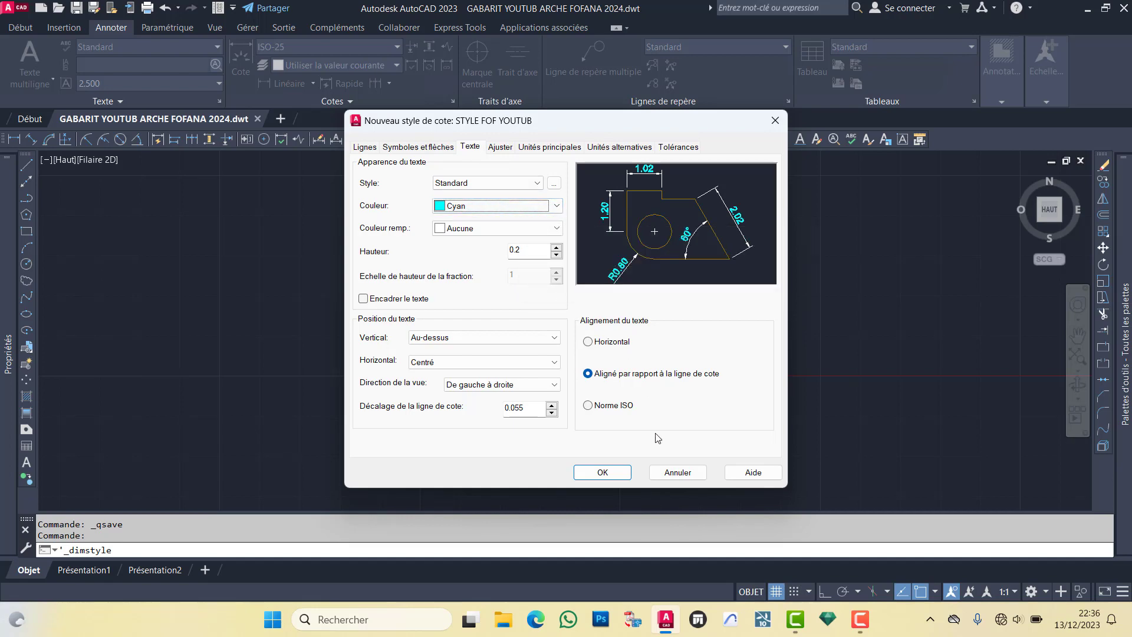
click(597, 474)
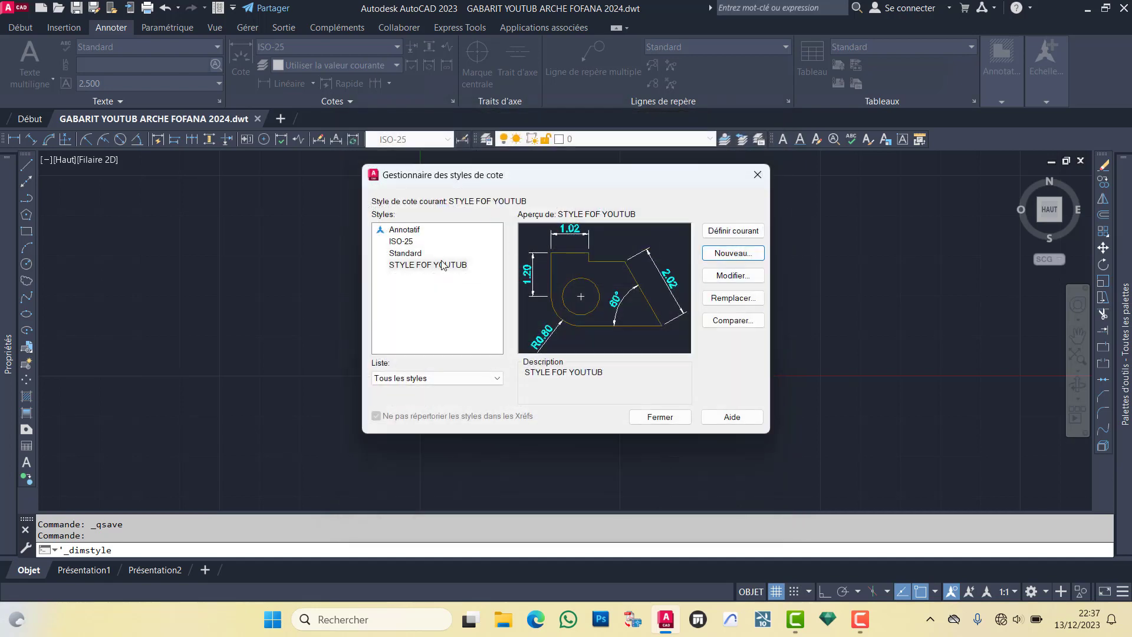
click(425, 268)
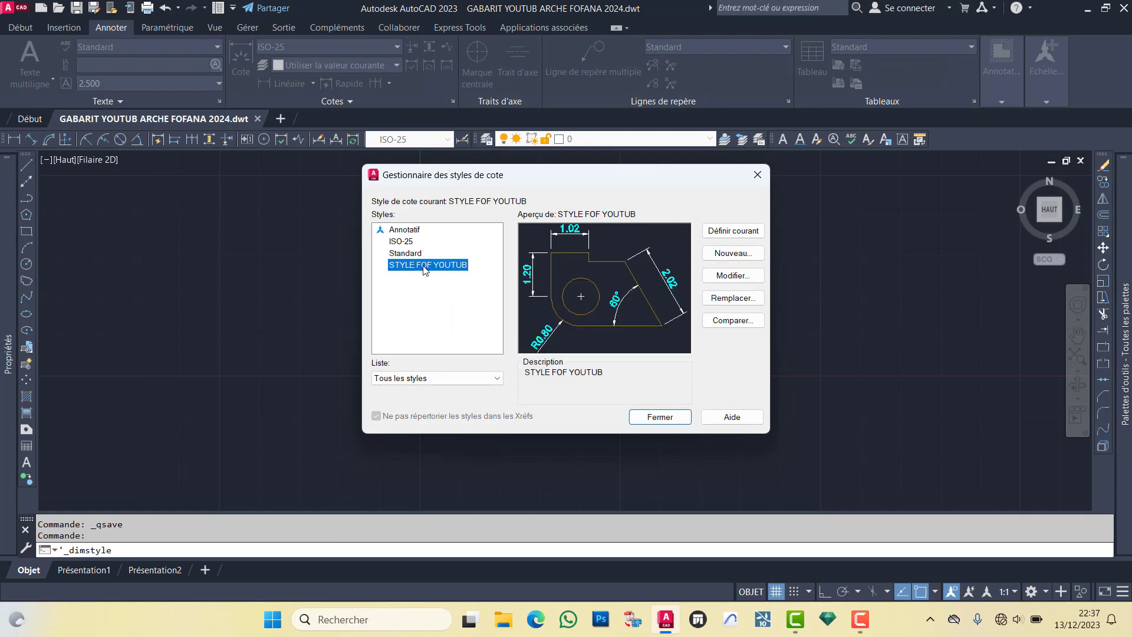
click(660, 418)
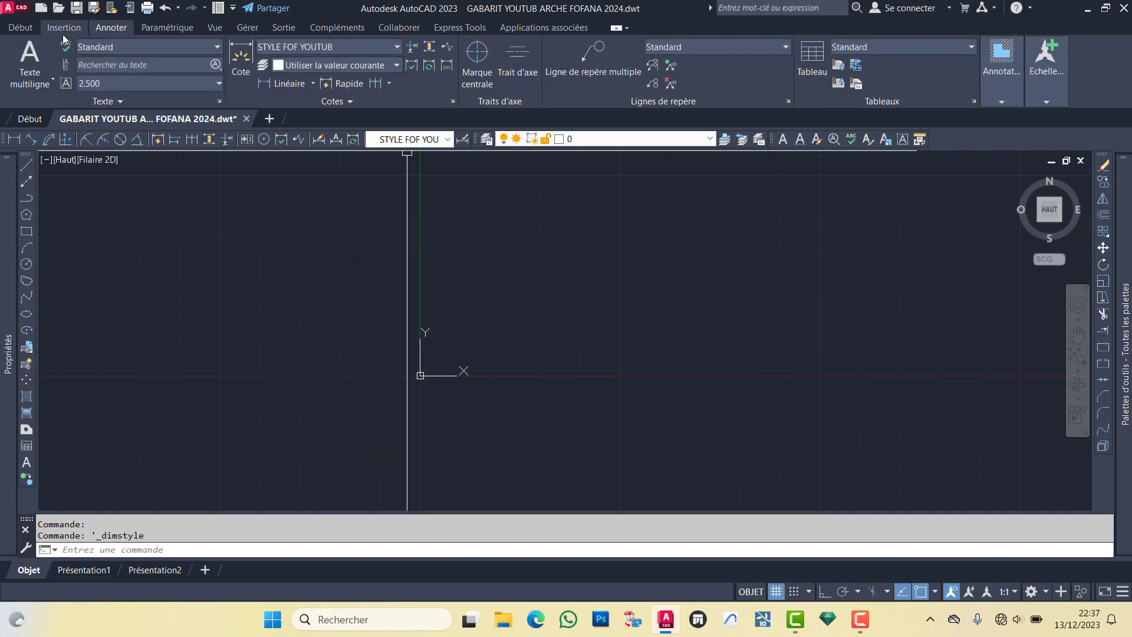
Step: Pick MUR 15cm from the Début tab's layer list to make it the current layer
click(21, 27)
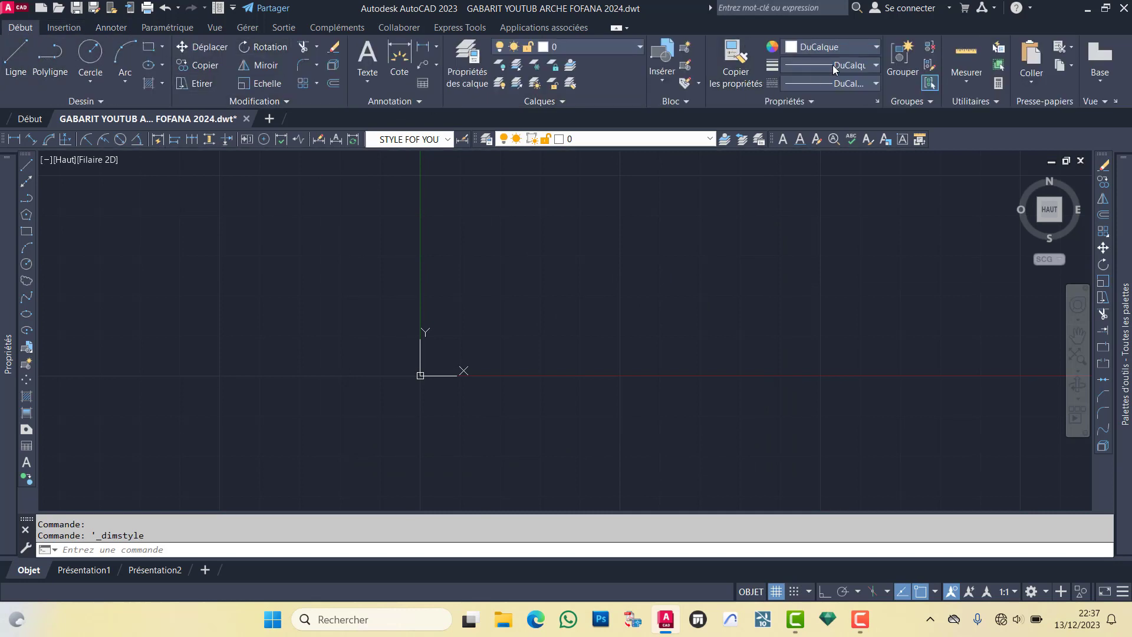
click(572, 46)
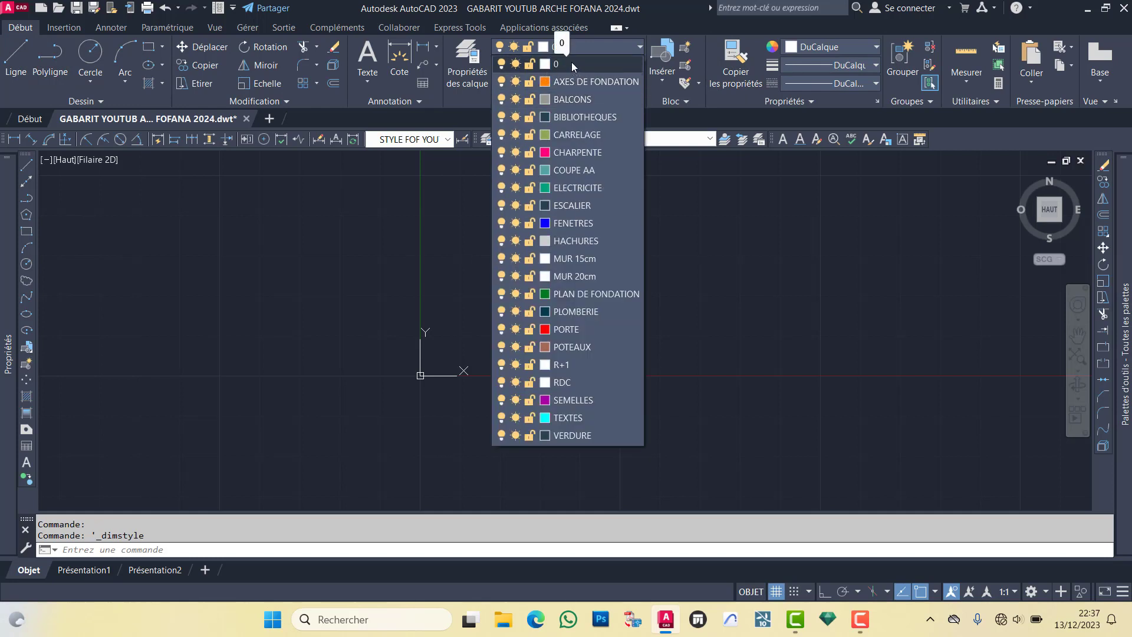
click(572, 63)
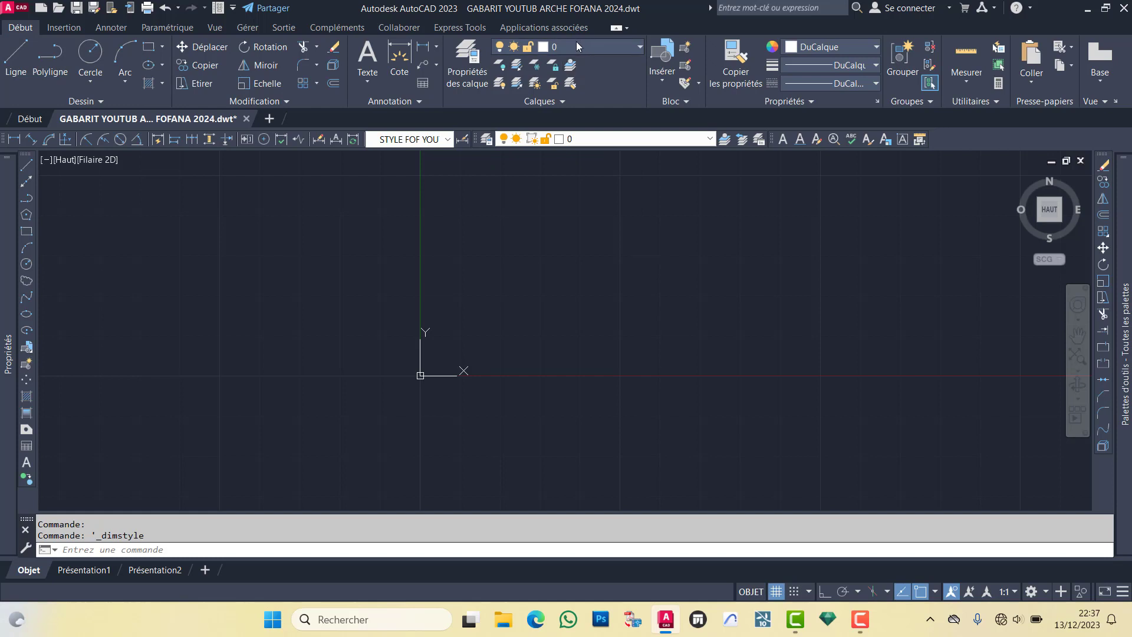
click(577, 46)
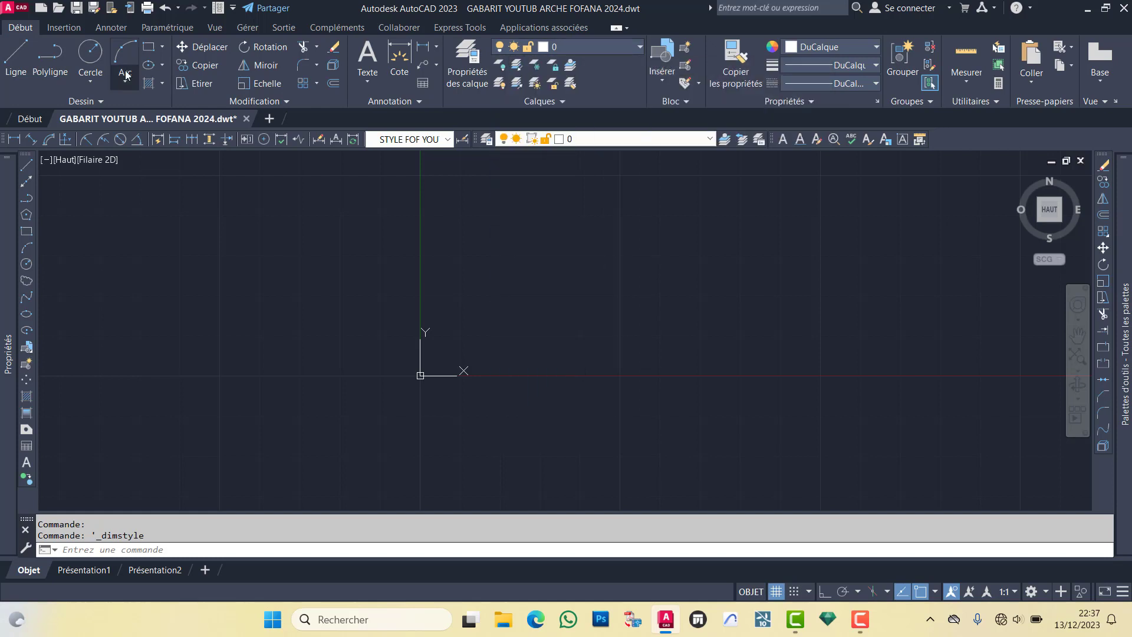
click(592, 45)
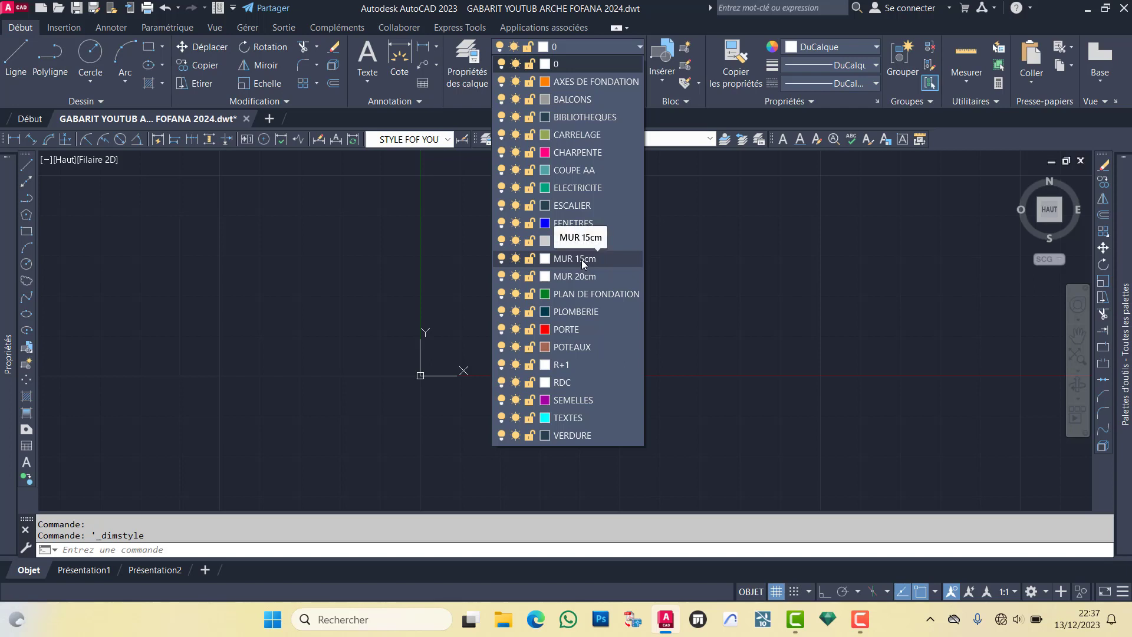
click(581, 260)
Step: Turn on Ortho, draw a first line, then delete the stray angled line
click(21, 73)
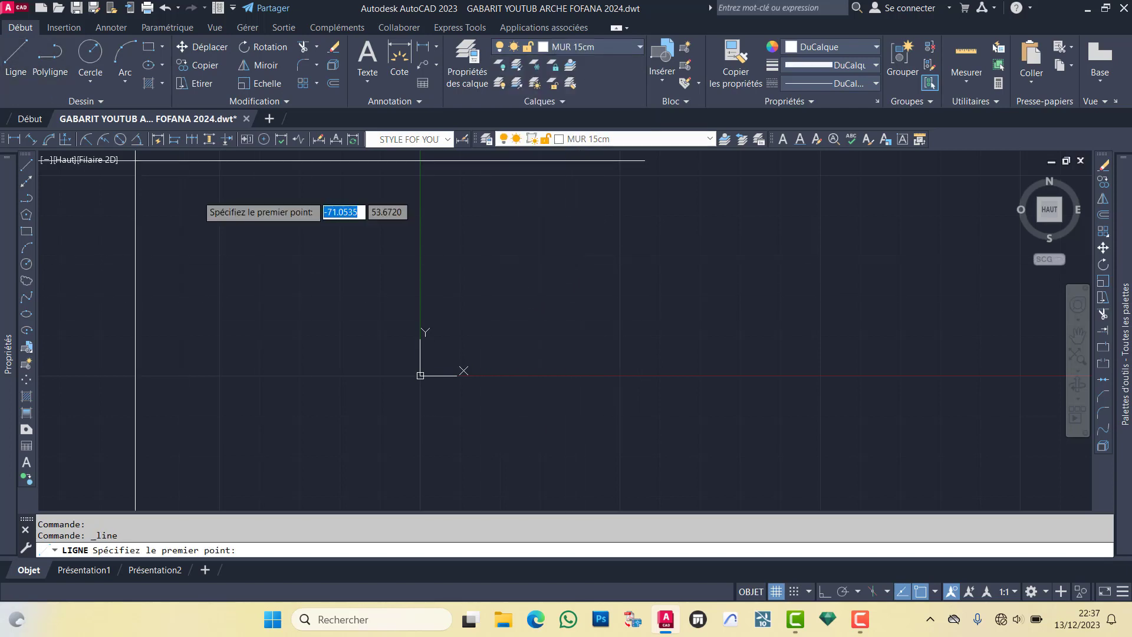
click(413, 258)
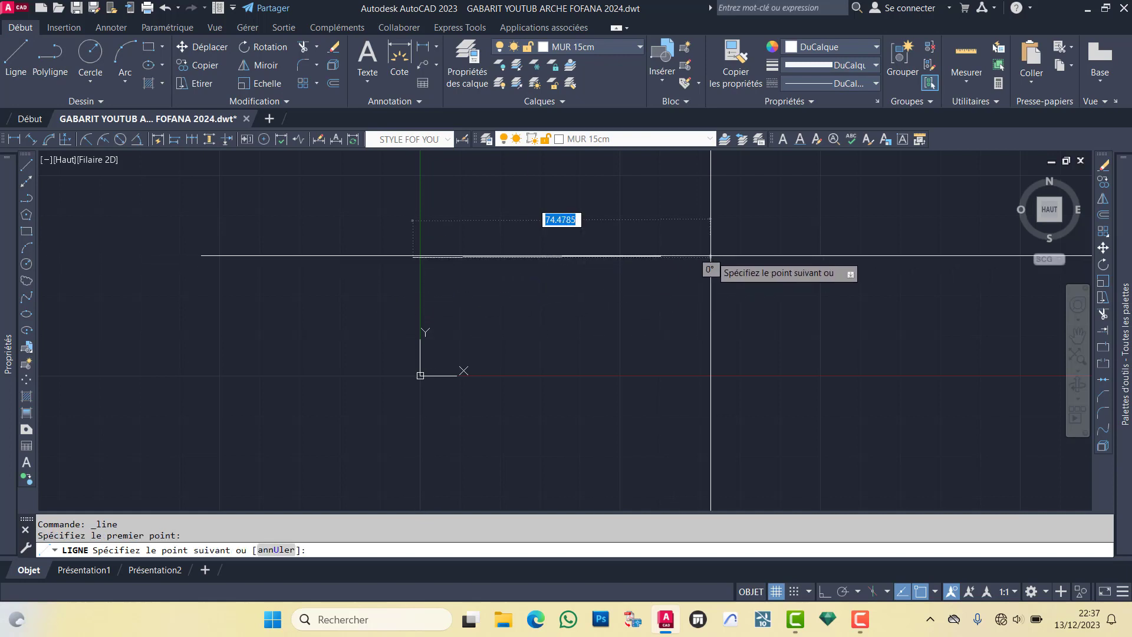
click(825, 591)
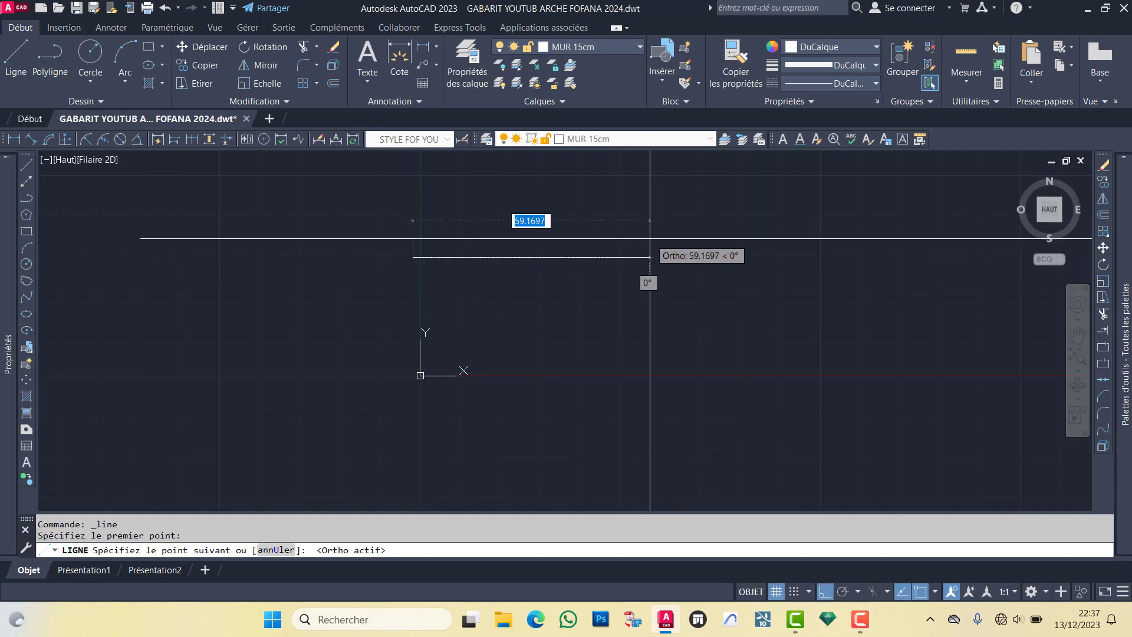
text(15.00)
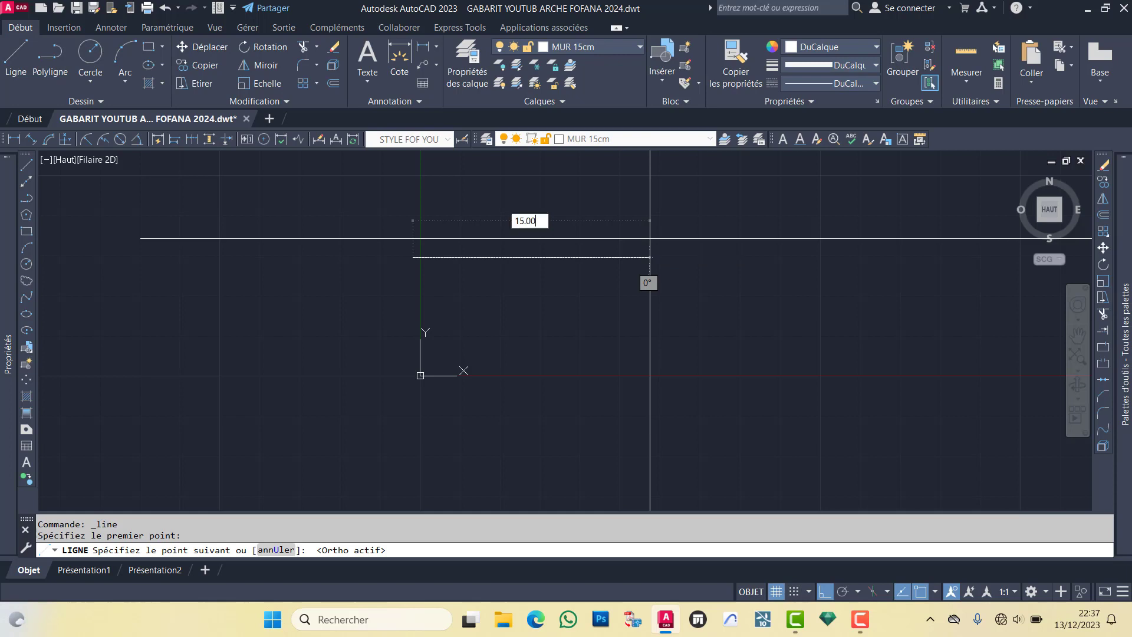
key(Tab)
text(2)
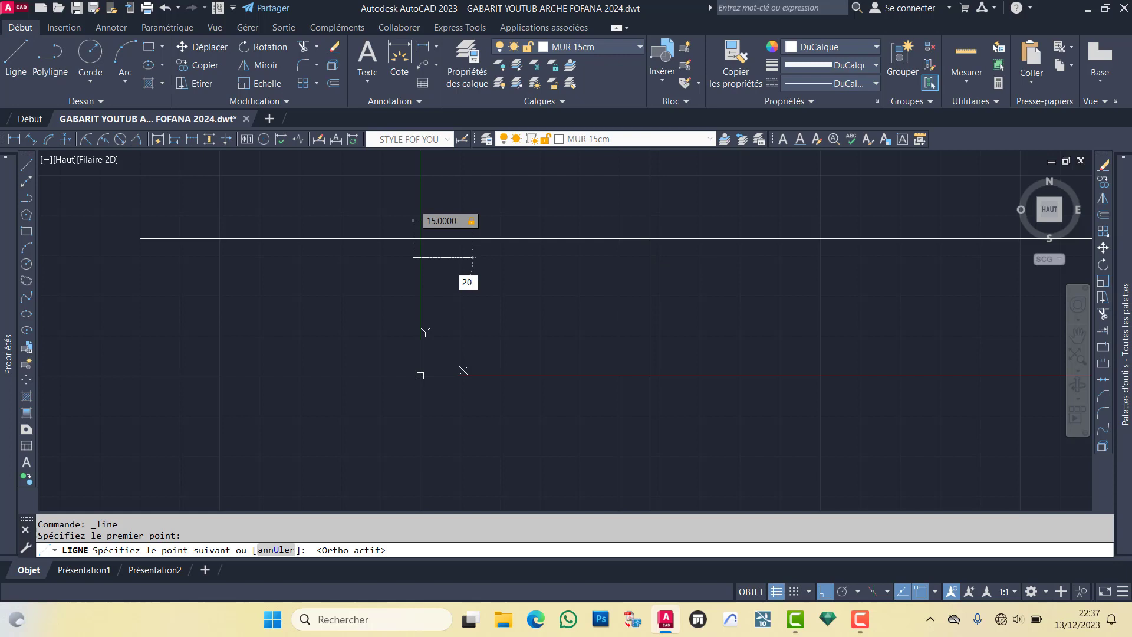
key(Return)
key(Return)
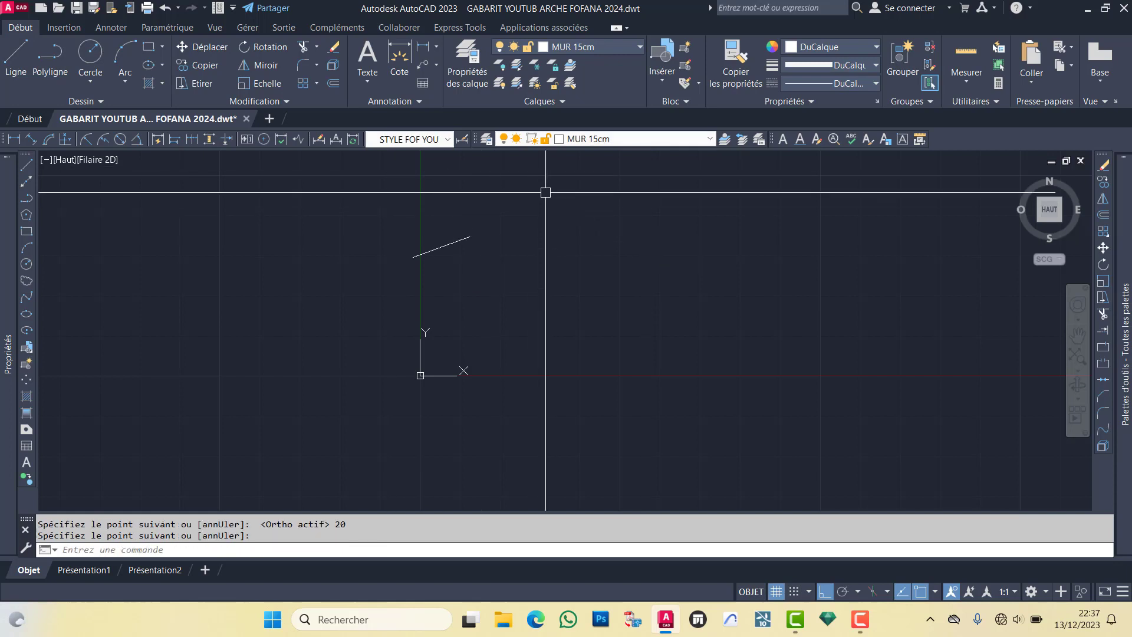
click(546, 192)
click(344, 308)
key(Delete)
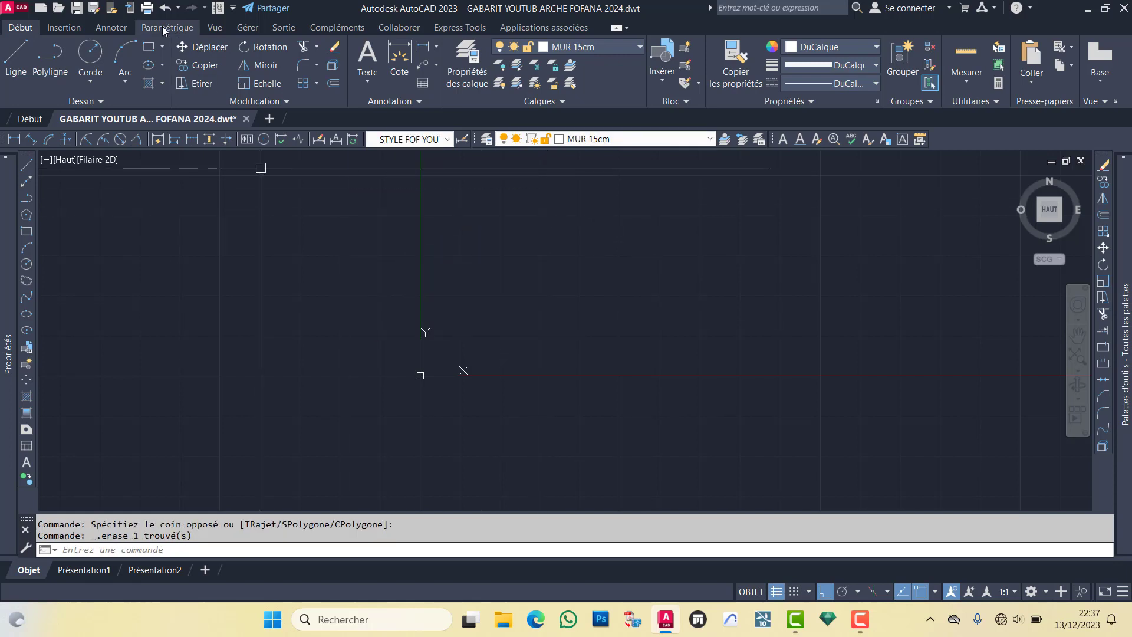
Step: Draw the closed rectangle with line segments of 10, 20, 10 and 20
click(15, 53)
click(461, 221)
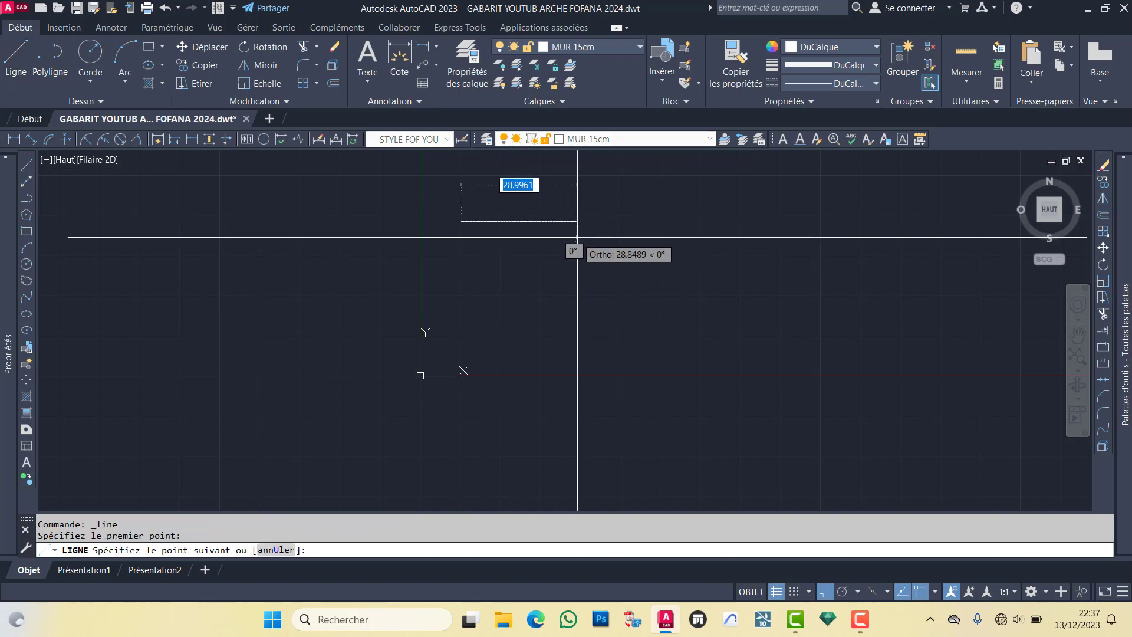
text(10.00)
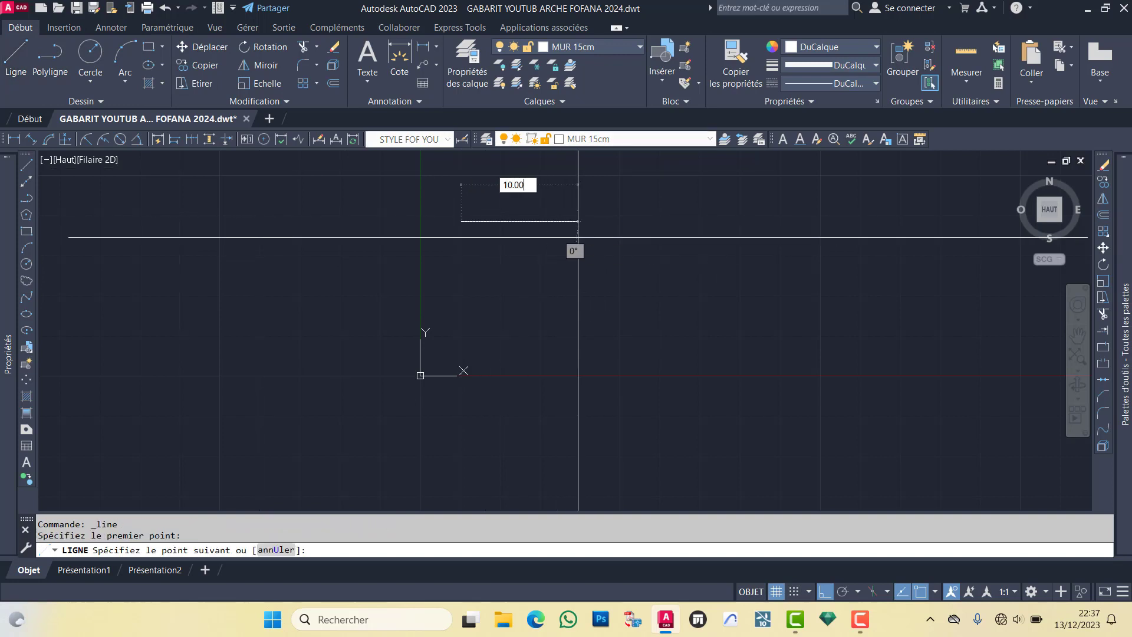
key(Return)
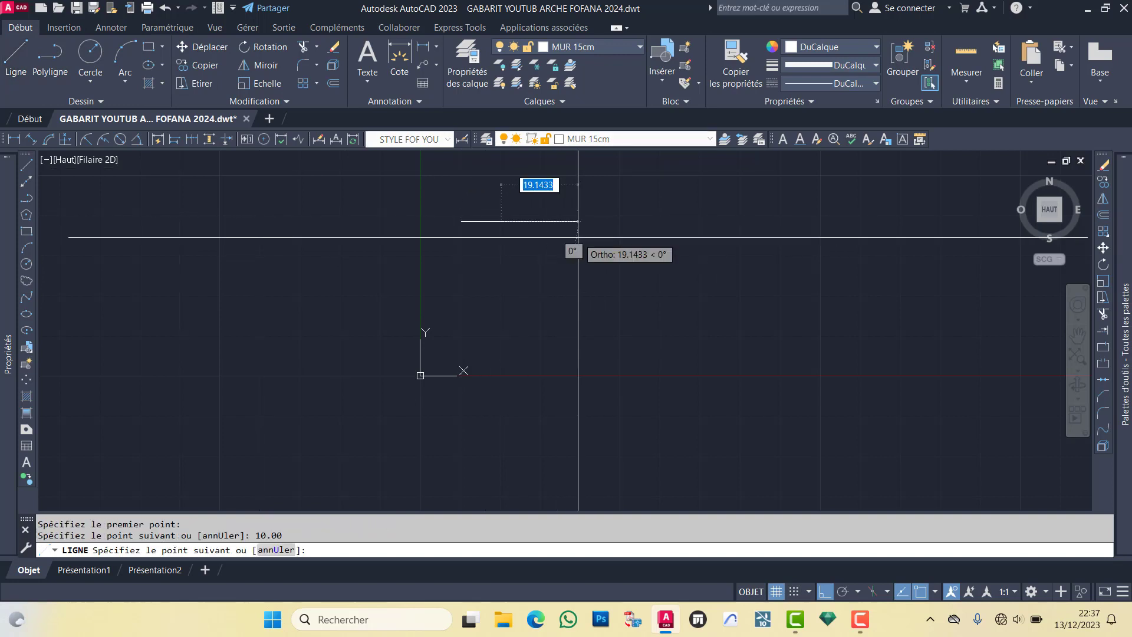
text(20)
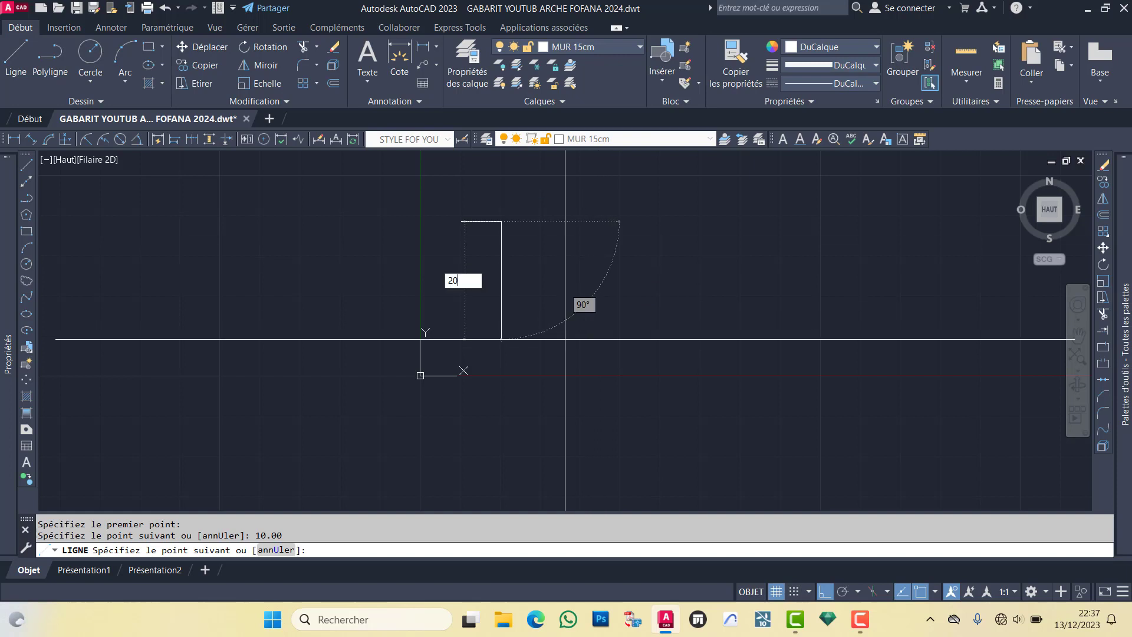
key(Return)
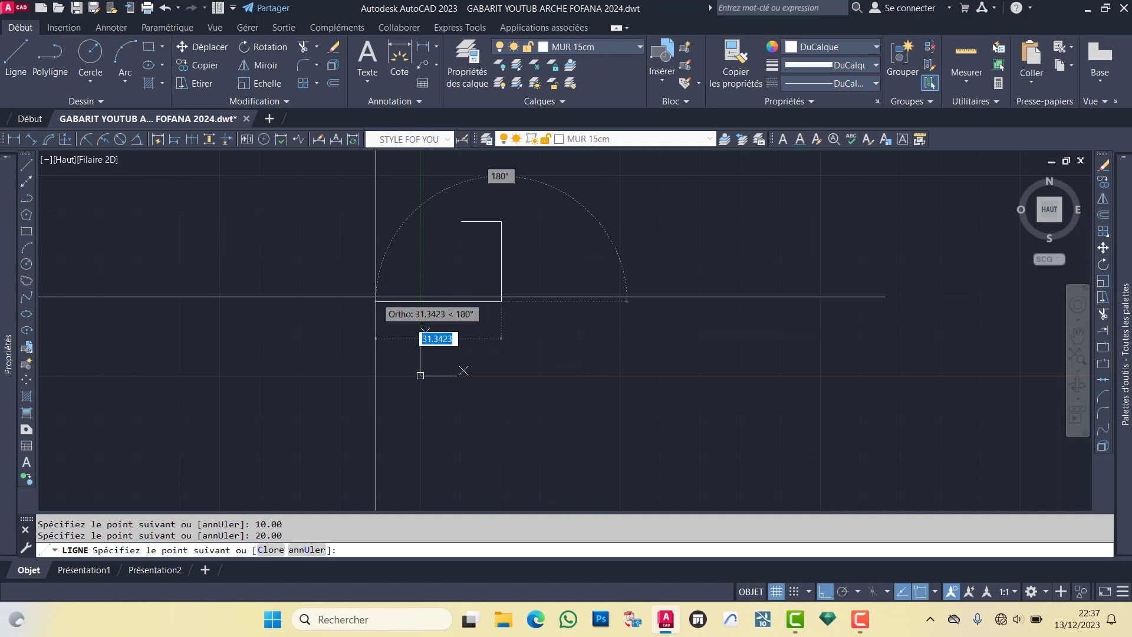
text(10.)
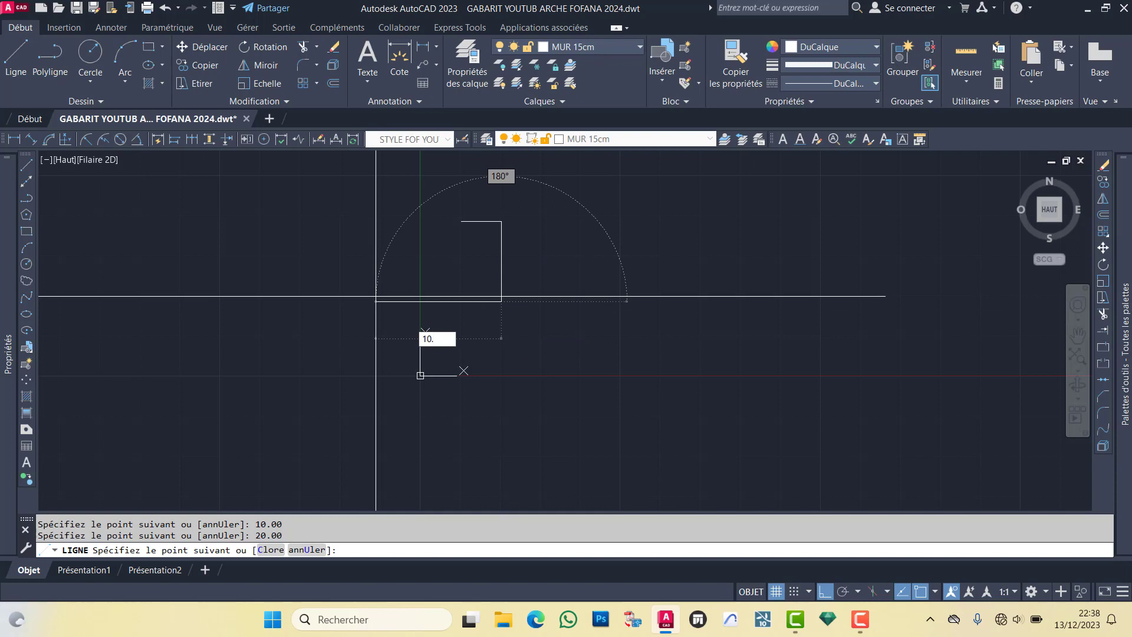
key(Return)
text(20)
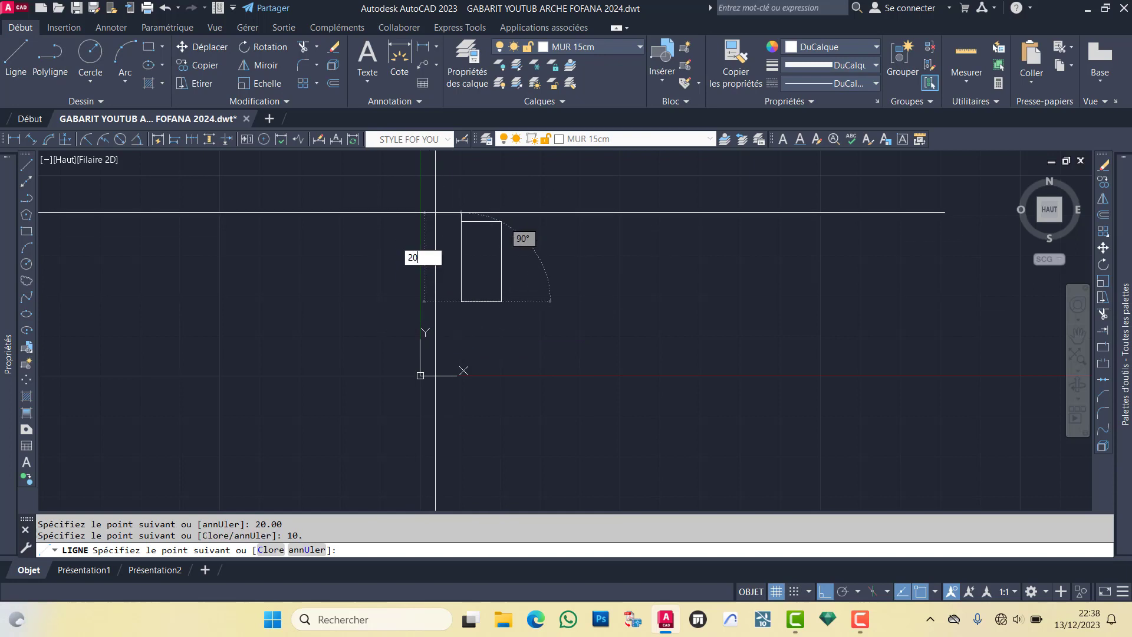
key(Return)
key(Return)
scroll(509, 233, up, 4)
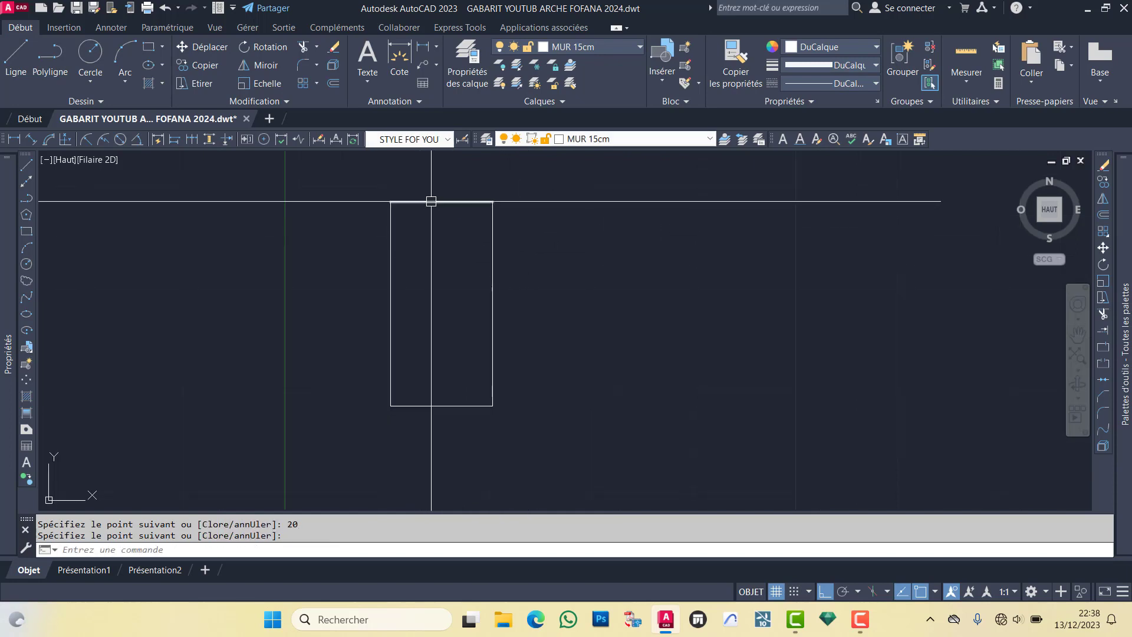
Step: Offset the rectangle's top and left edges 0.15 inward
click(334, 83)
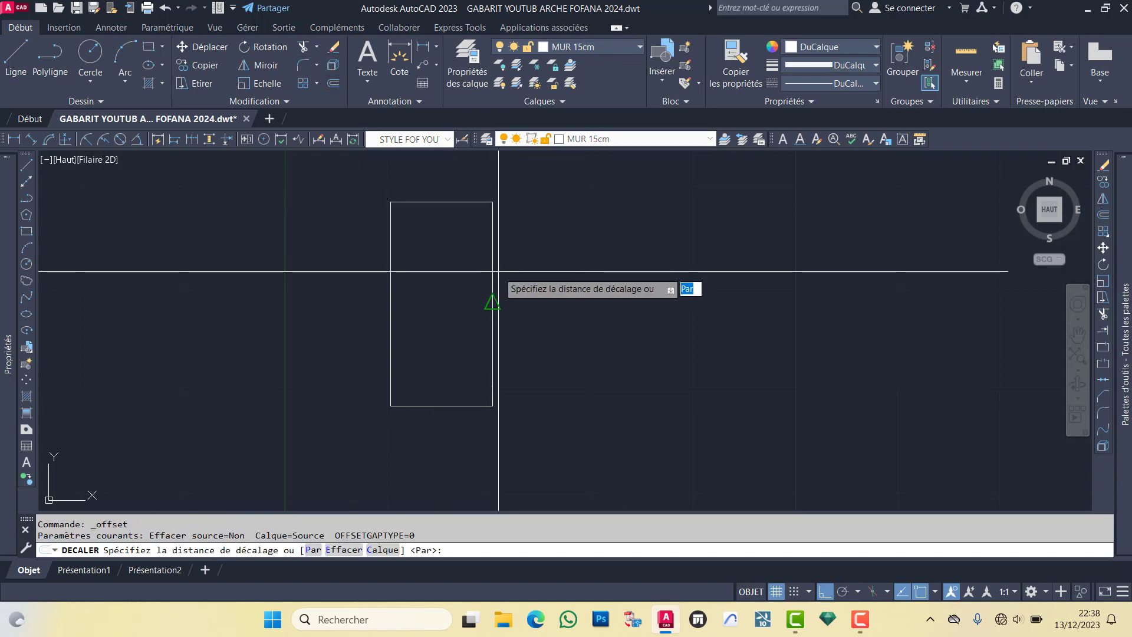
text(.2)
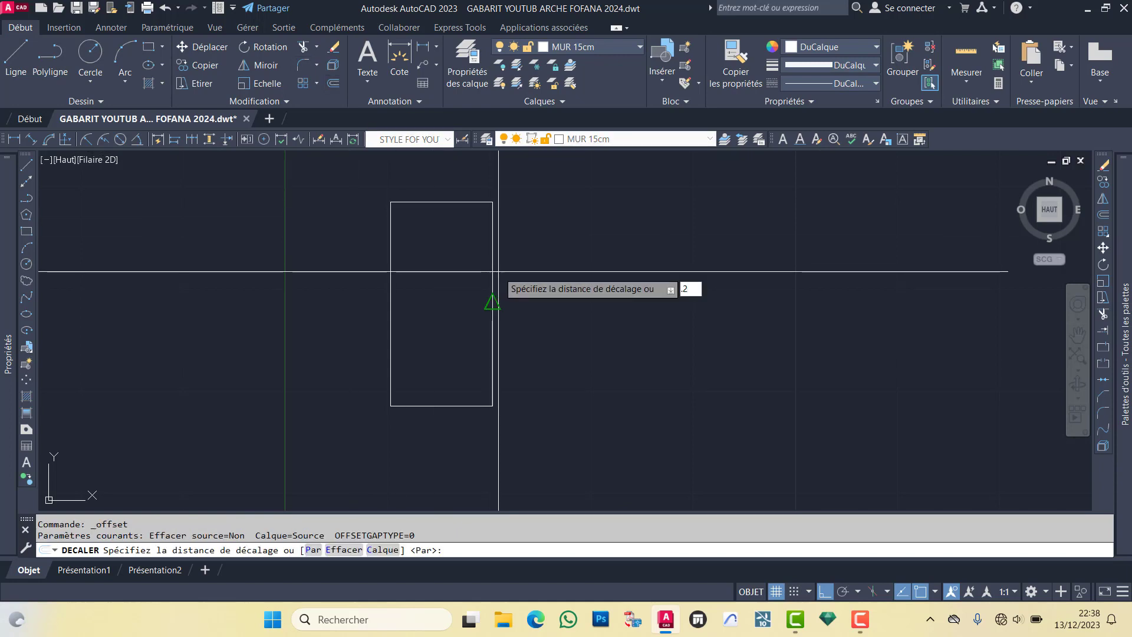
key(Return)
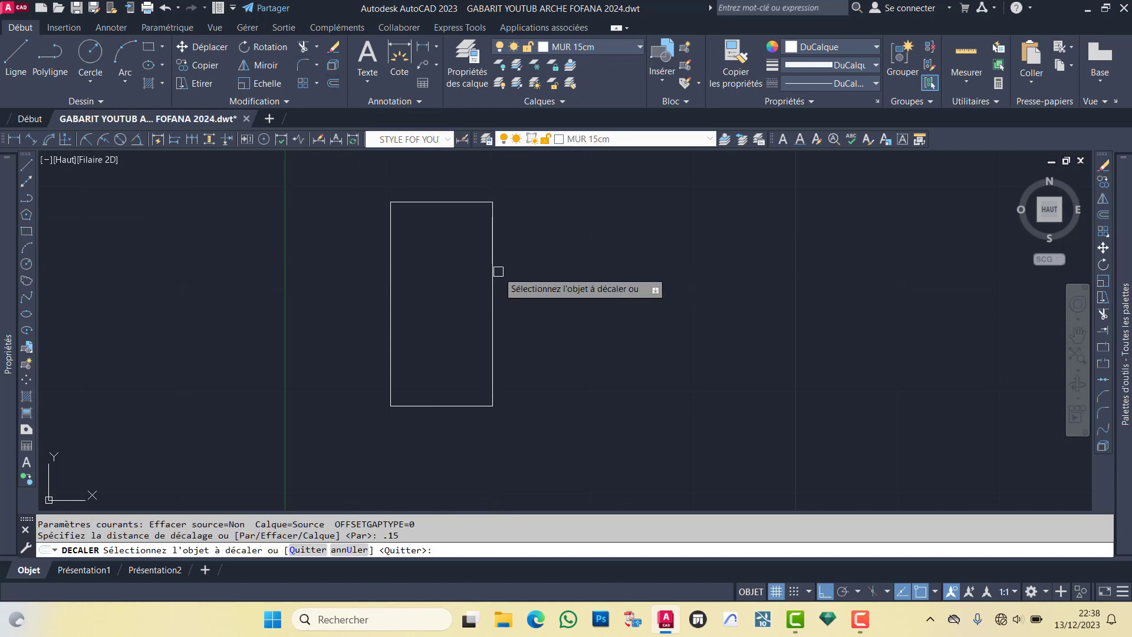
click(411, 202)
click(402, 257)
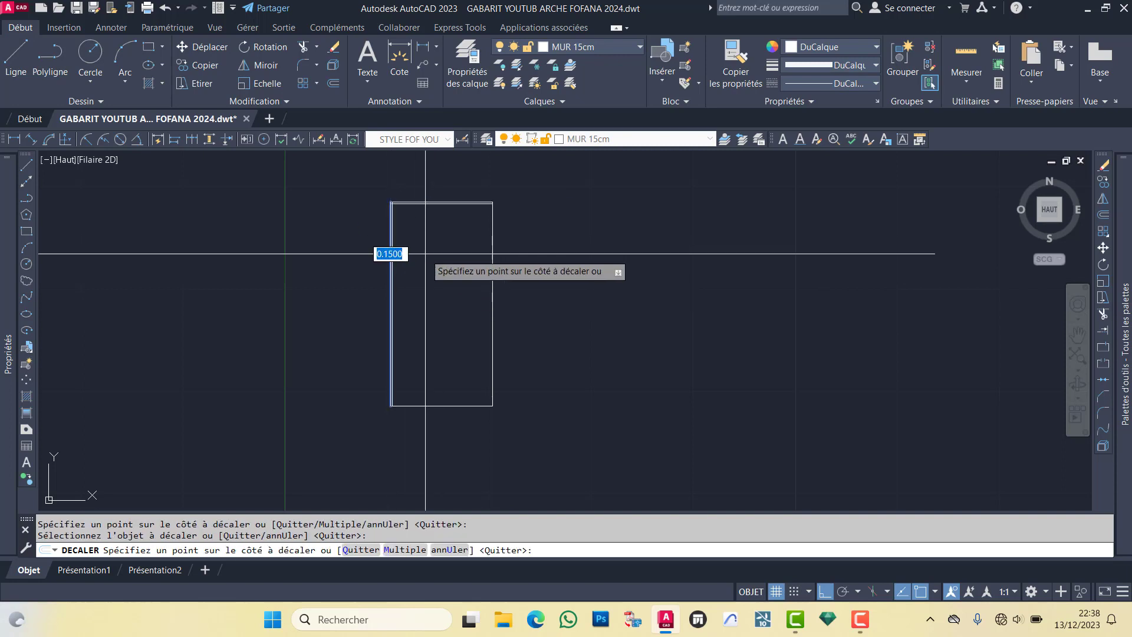
click(487, 228)
click(487, 227)
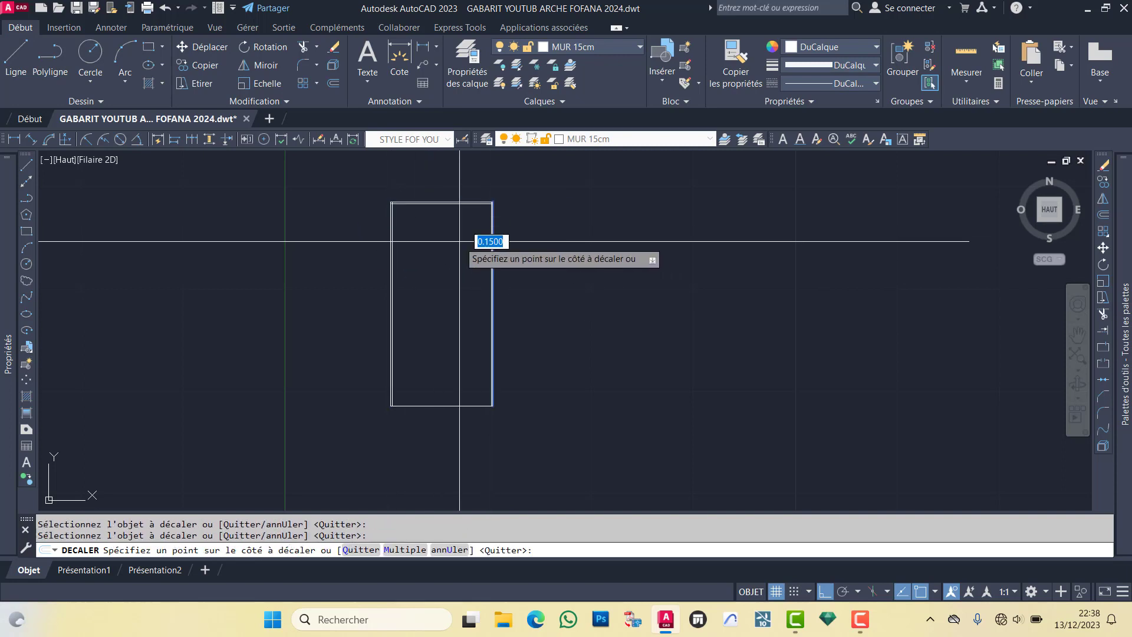
Step: Offset the right and bottom edges 0.15 inward to complete the double walls
click(440, 369)
click(424, 398)
click(421, 364)
scroll(421, 365, up, 3)
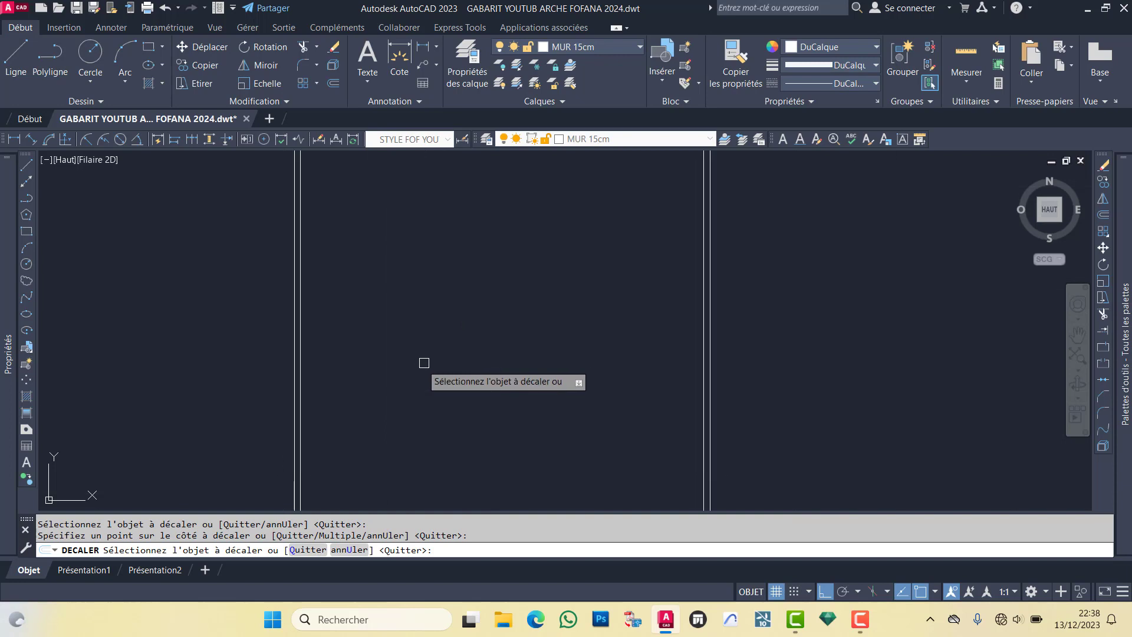
scroll(488, 210, down, 3)
scroll(481, 215, up, 1)
scroll(464, 181, up, 5)
middle_drag(419, 209, 497, 326)
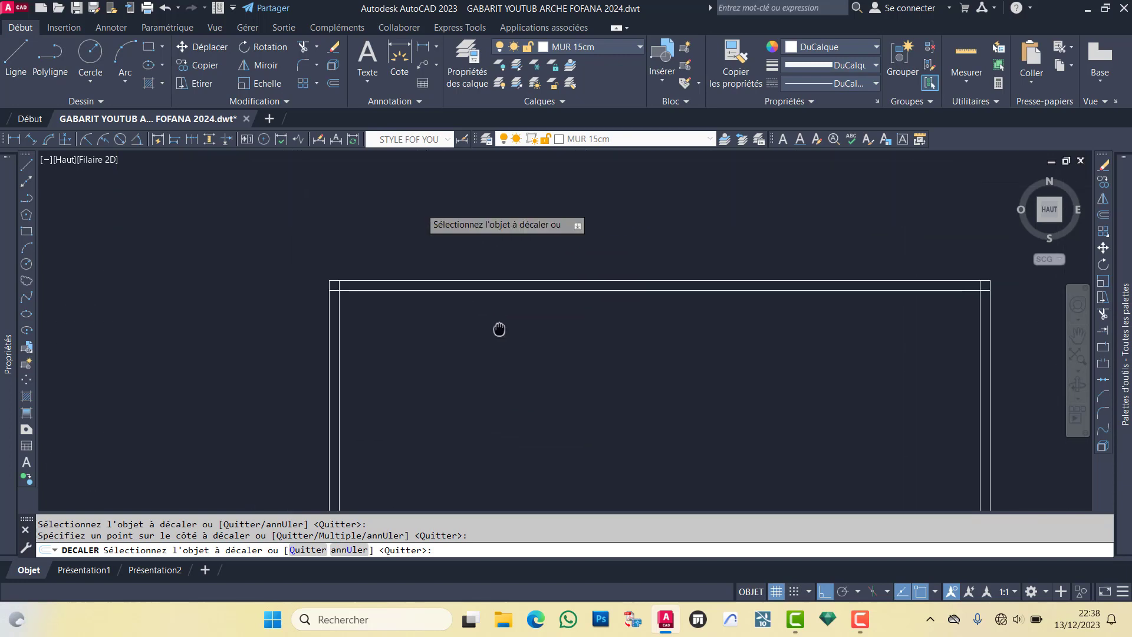
key(Escape)
click(303, 47)
Step: Trim the overlapping wall lines at the corners so inner and outer lines meet cleanly
scroll(366, 288, down, 3)
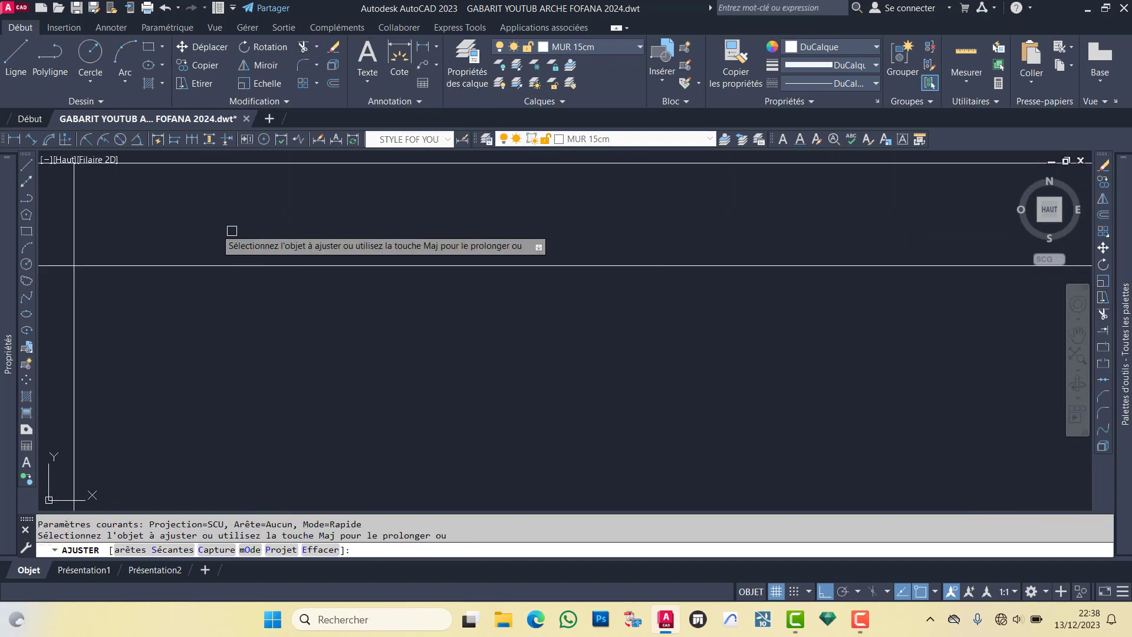
scroll(413, 224, up, 5)
mouse_move(430, 228)
mouse_down()
mouse_move(331, 254)
mouse_move(405, 228)
mouse_up()
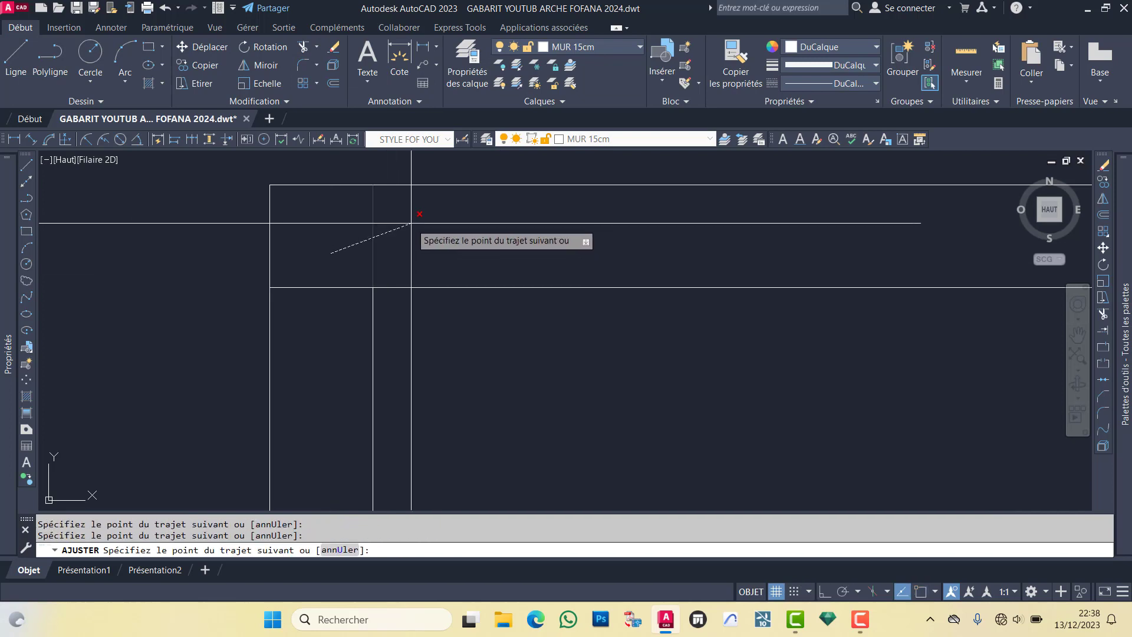
scroll(565, 283, down, 3)
scroll(755, 279, up, 8)
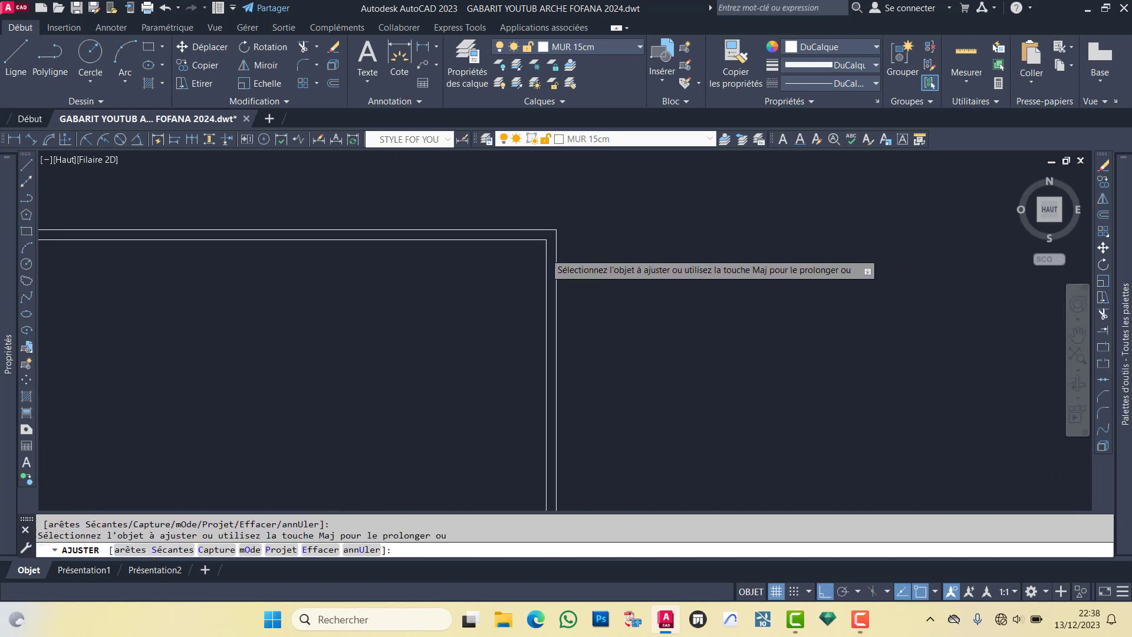
scroll(545, 254, down, 5)
scroll(531, 368, up, 4)
scroll(613, 203, up, 3)
scroll(632, 246, up, 5)
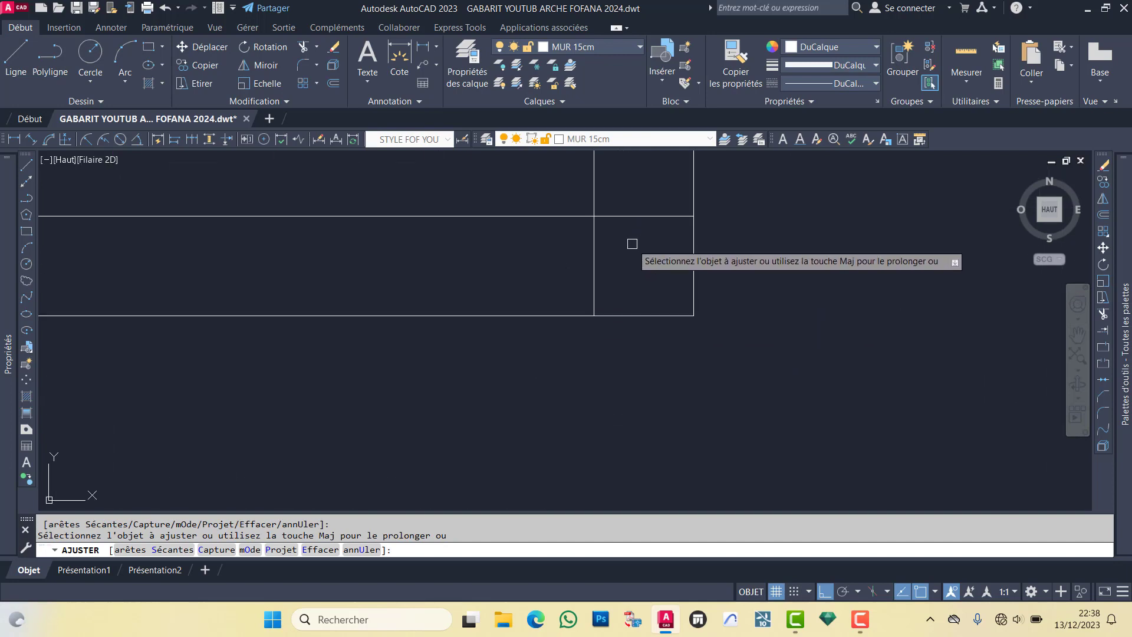
scroll(597, 259, down, 5)
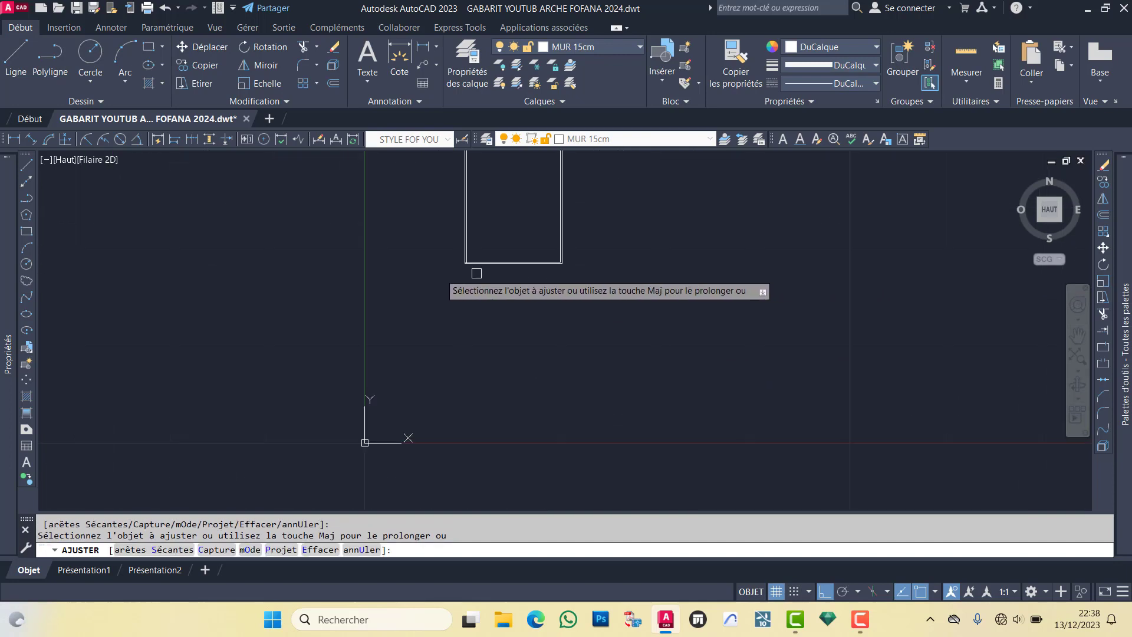
scroll(545, 263, up, 2)
scroll(538, 263, up, 3)
mouse_move(397, 263)
middle_down()
mouse_move(430, 298)
mouse_move(442, 281)
middle_up()
scroll(481, 281, down, 10)
key(Escape)
Step: Save the drawing with Ctrl+S
middle_drag(510, 246, 533, 362)
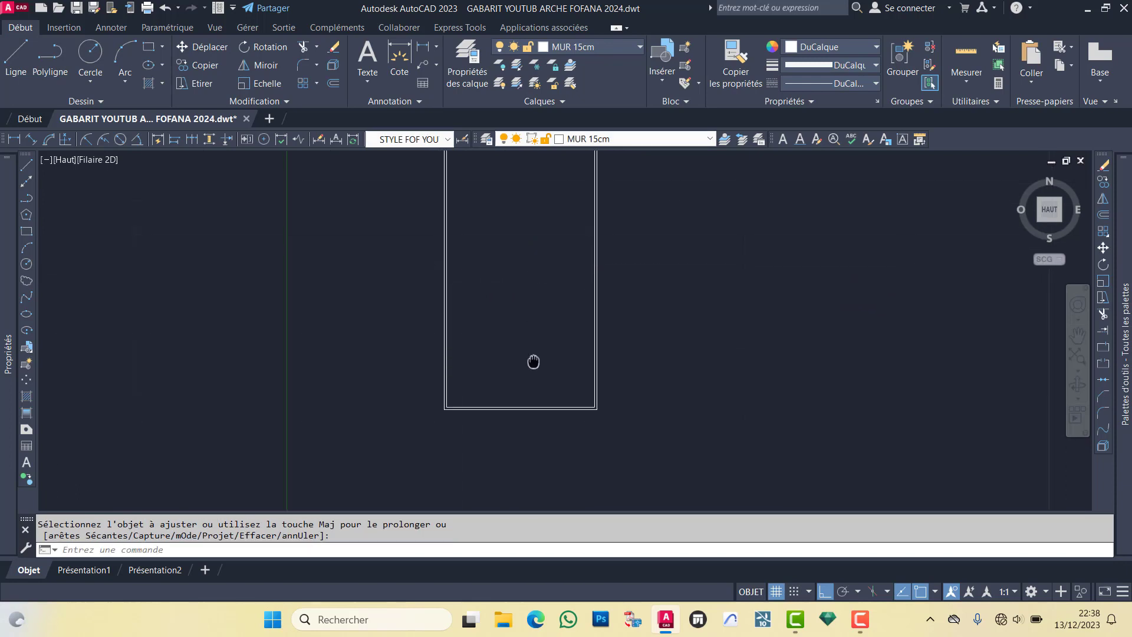
scroll(556, 316, down, 5)
key(ctrl+s)
click(598, 228)
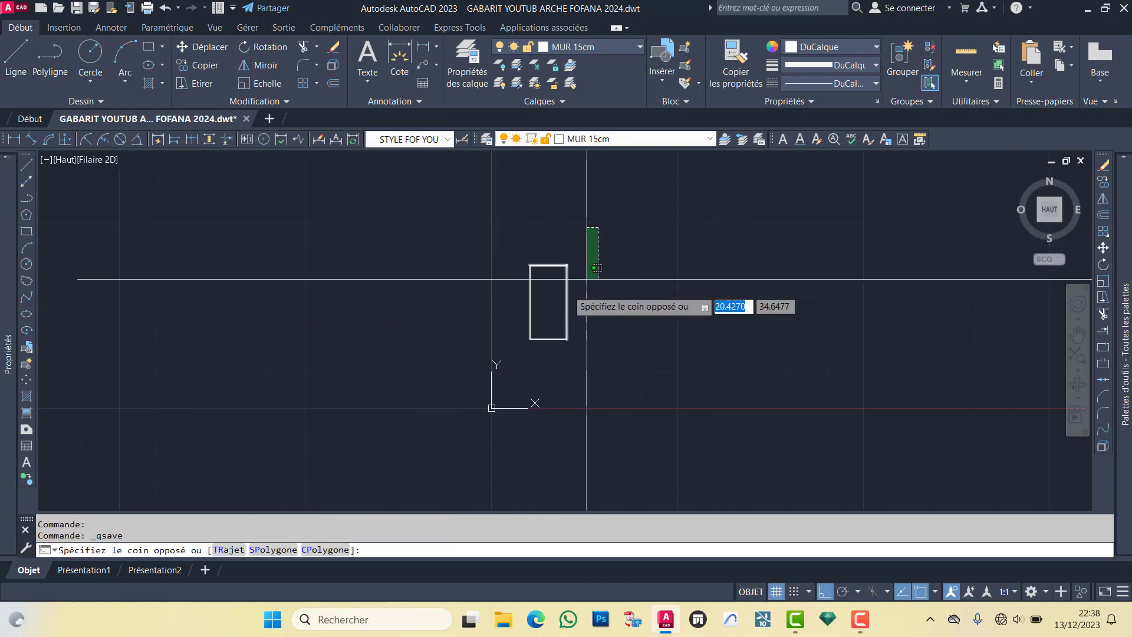
Step: Add a 10.00 linear dimension across the top of the wall rectangle
click(400, 59)
scroll(531, 277, up, 4)
scroll(583, 271, up, 4)
scroll(519, 216, up, 4)
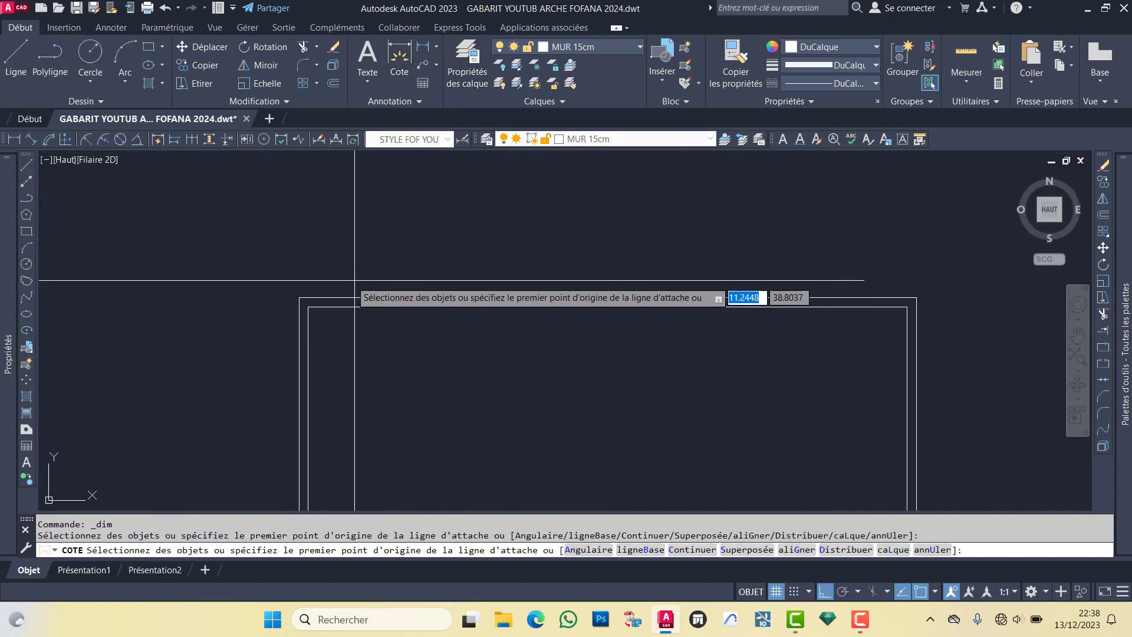
click(300, 297)
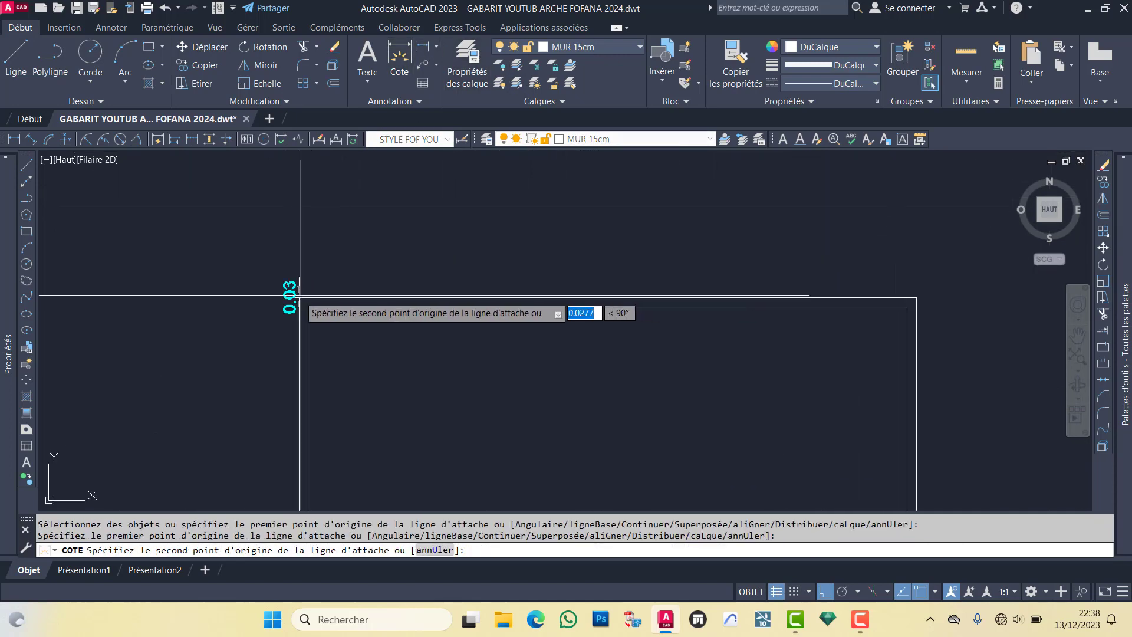
click(916, 298)
click(683, 252)
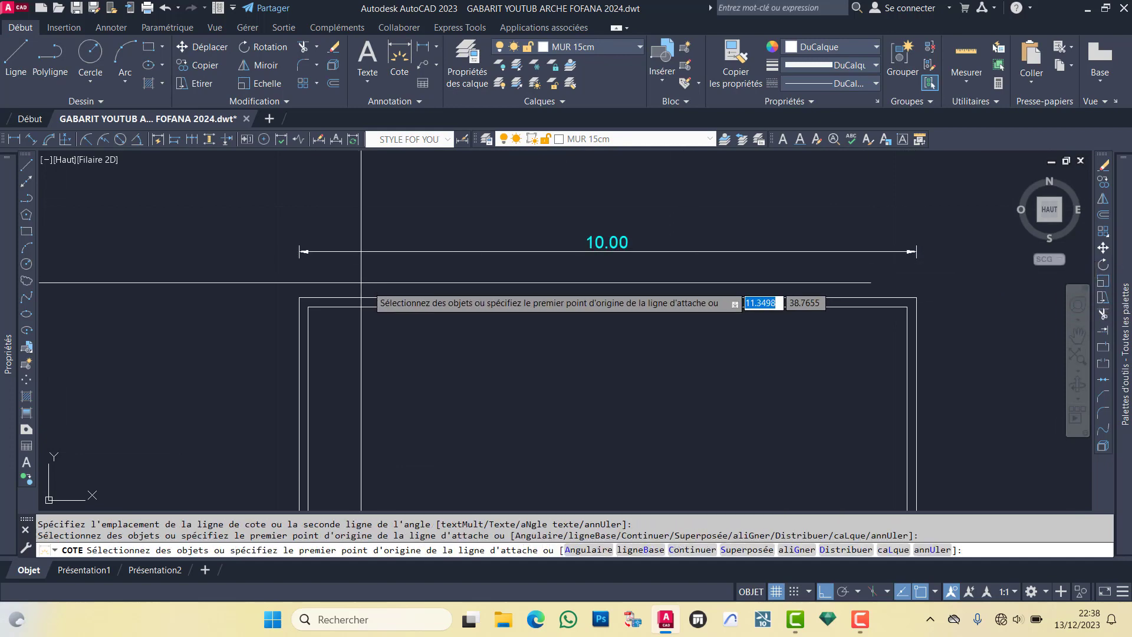
scroll(648, 265, down, 3)
scroll(625, 289, up, 3)
scroll(598, 200, up, 3)
Step: Dimension the 0.15 wall thickness between the outer and inner lines
key(Return)
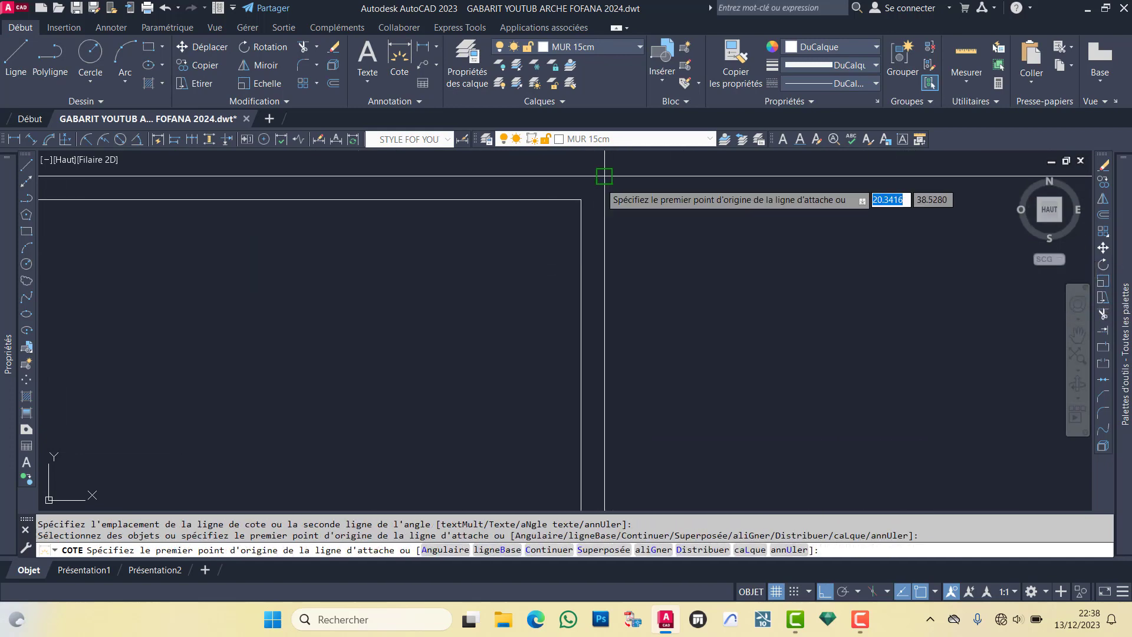
click(605, 176)
click(581, 200)
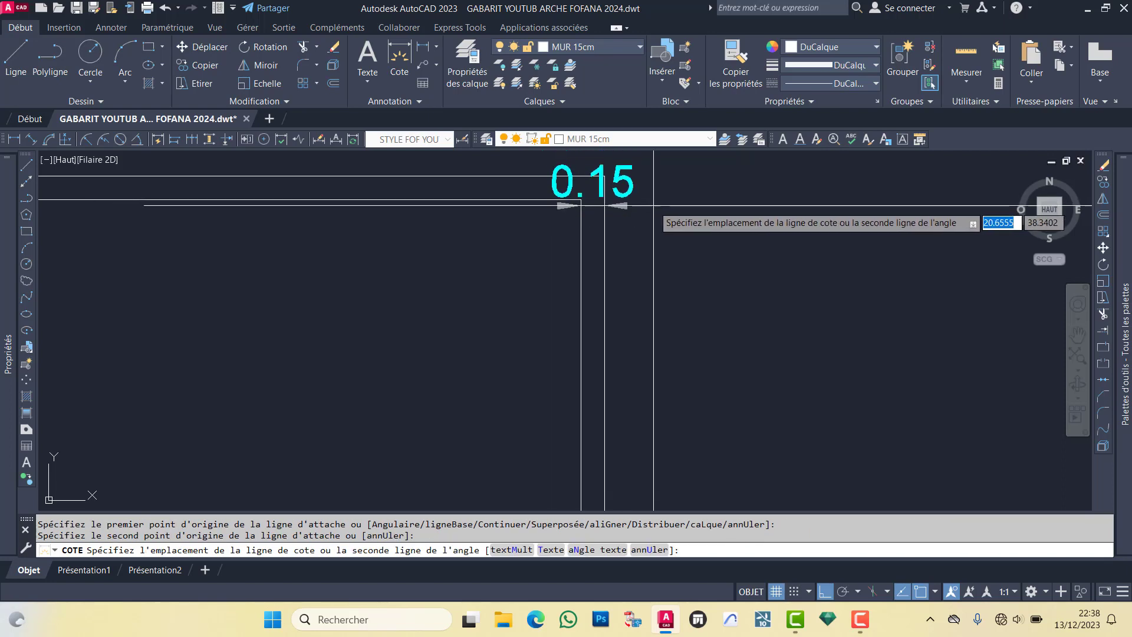
click(714, 204)
scroll(627, 260, down, 5)
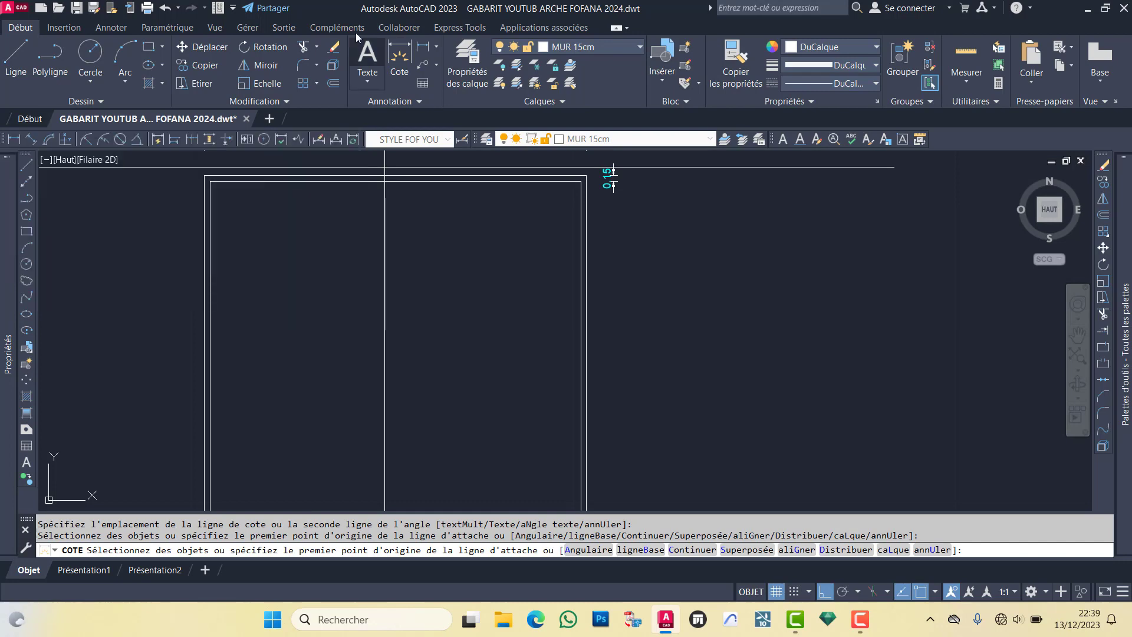
Step: Start a continued dimension from the last one, then end it without placing any
click(192, 140)
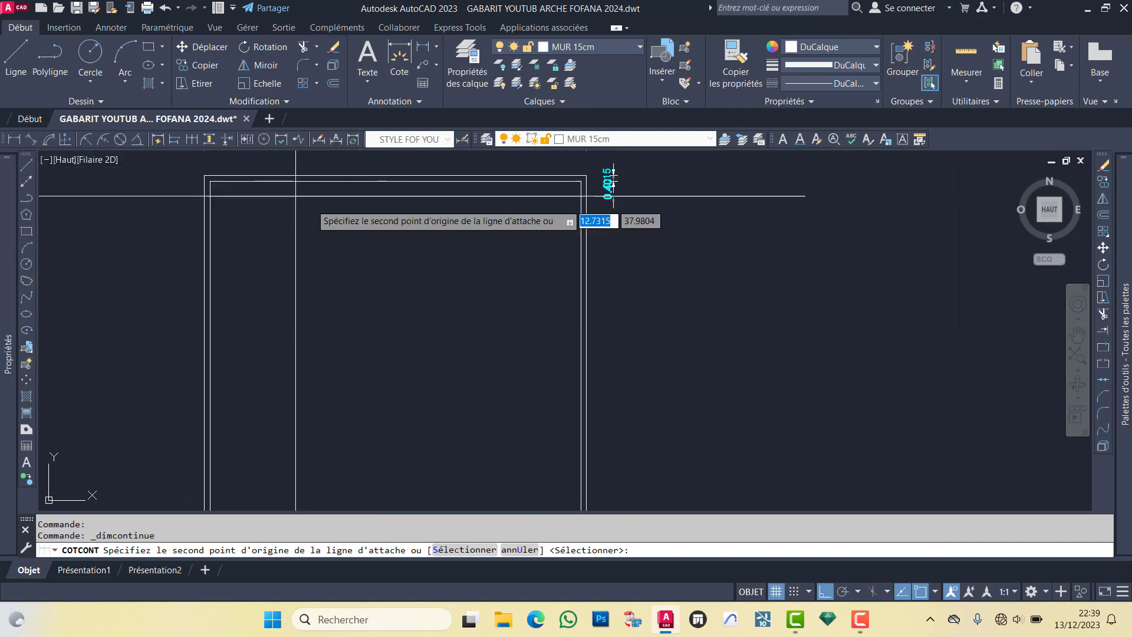
middle_drag(638, 309, 607, 271)
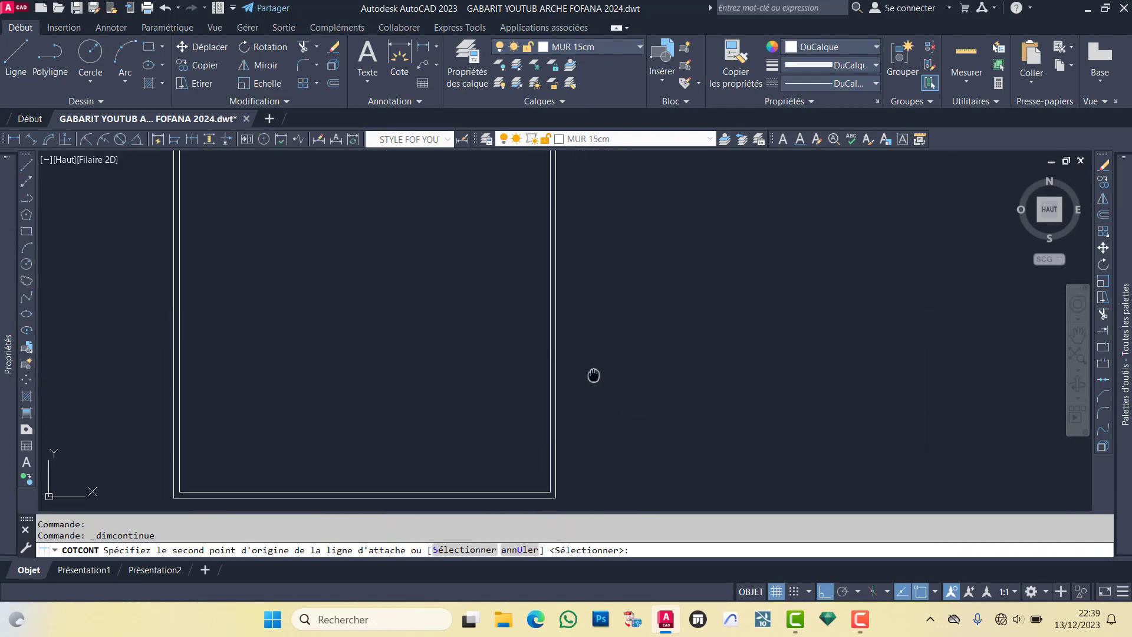
scroll(593, 375, up, 5)
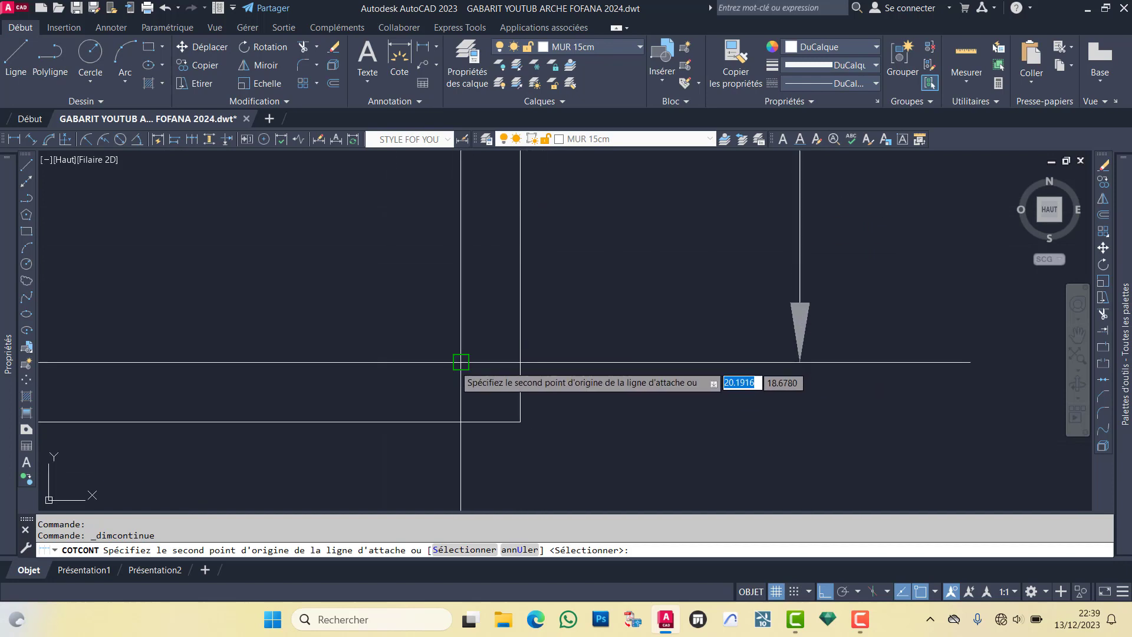
scroll(461, 362, down, 2)
scroll(498, 397, down, 2)
scroll(518, 422, down, 2)
scroll(563, 271, down, 2)
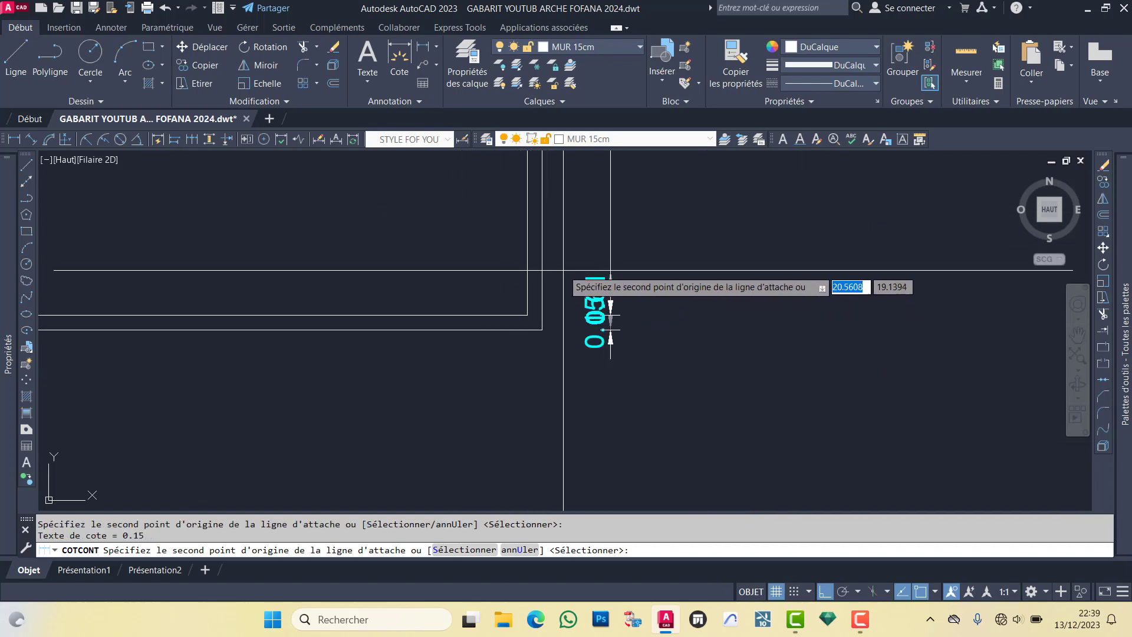
key(Return)
key(Return)
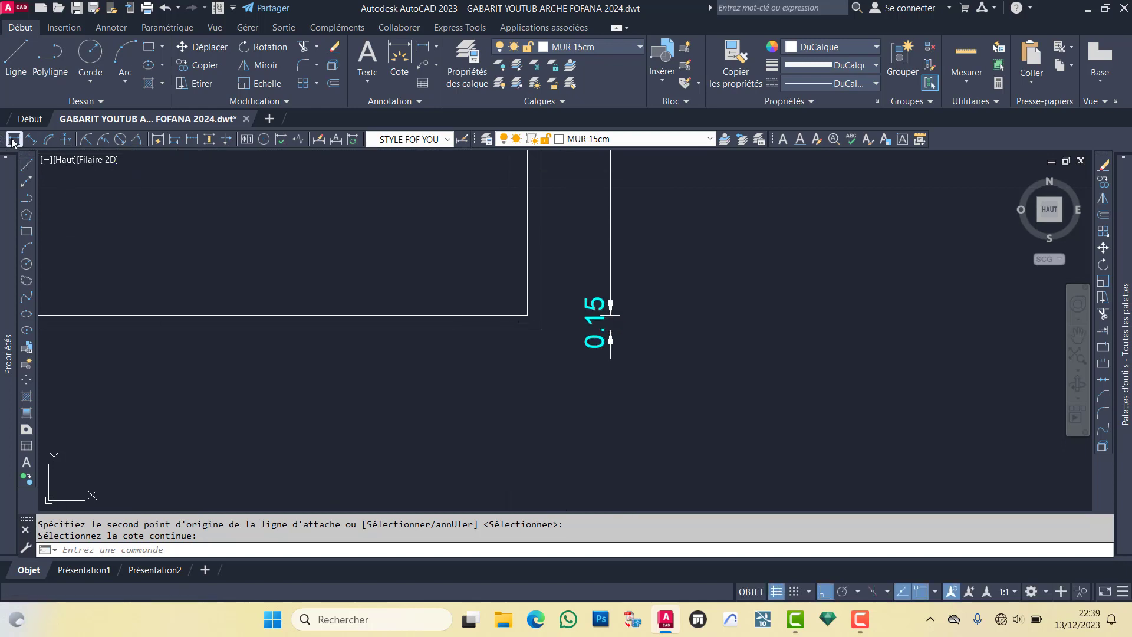
Step: Add another 10.00 linear dimension between the rectangle corners
click(12, 141)
scroll(534, 328, down, 1)
click(542, 329)
scroll(542, 329, down, 2)
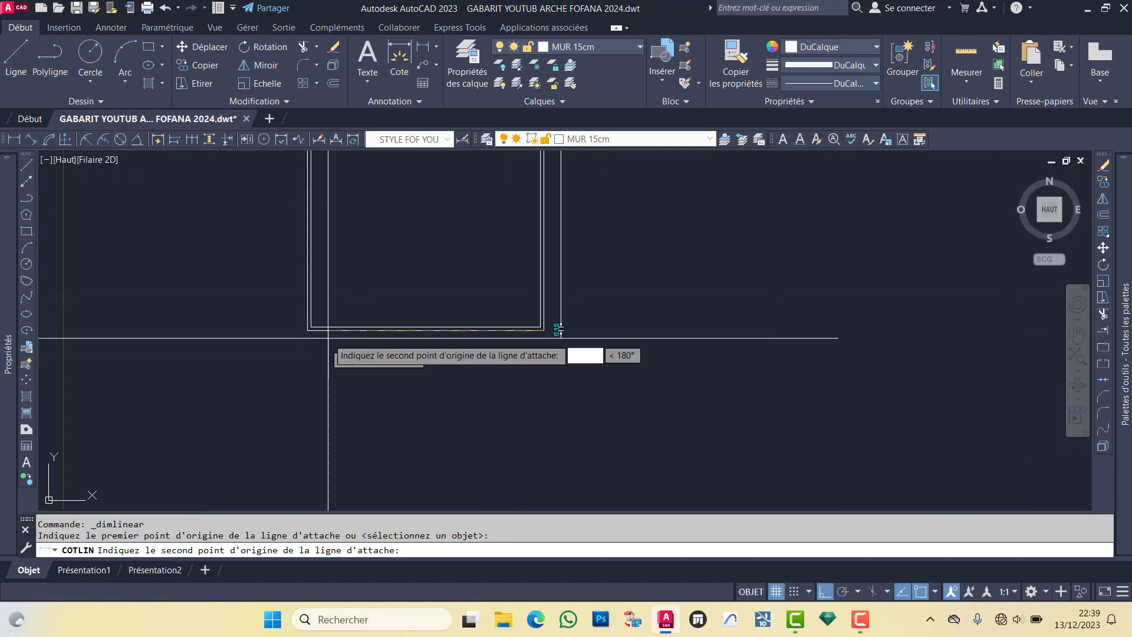
scroll(236, 335, up, 2)
click(149, 337)
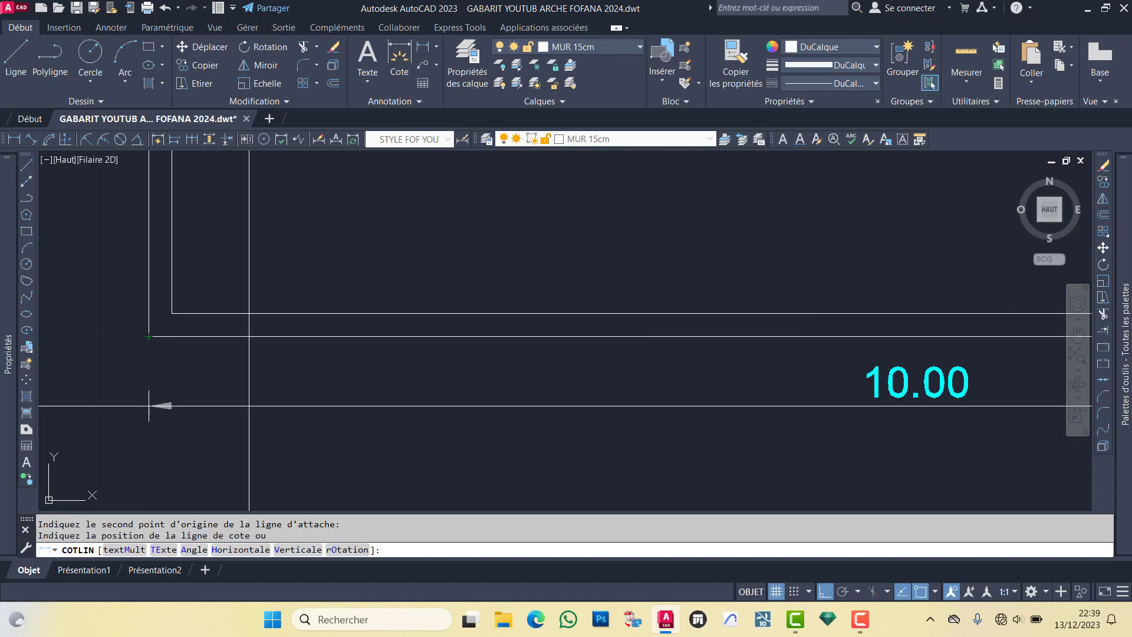
click(703, 424)
scroll(649, 384, down, 2)
scroll(526, 278, down, 3)
scroll(435, 189, down, 1)
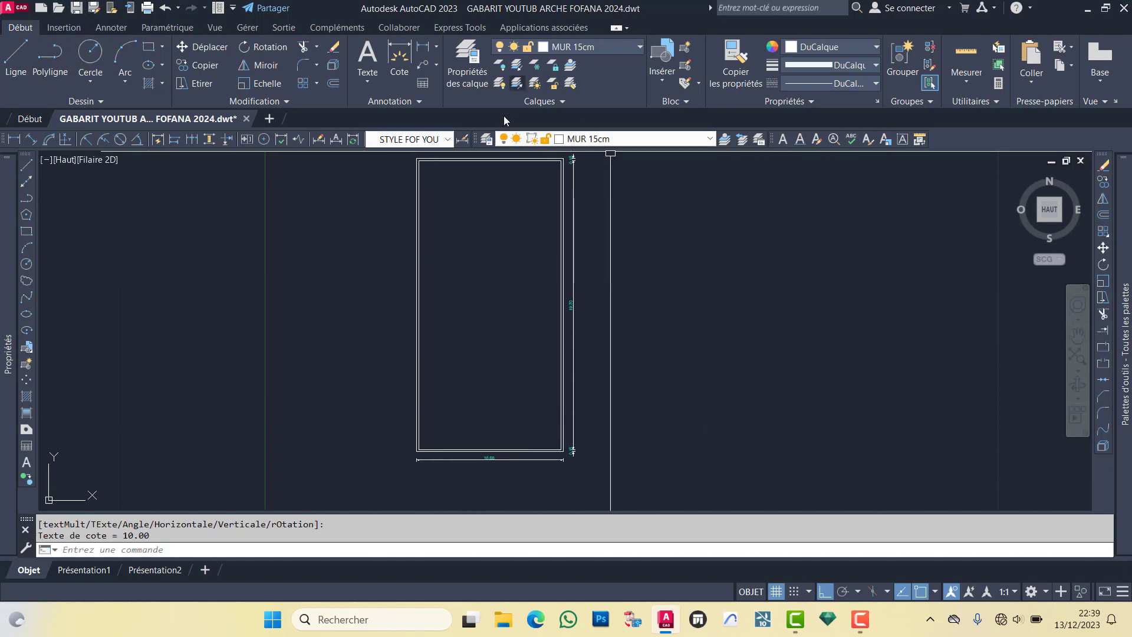
Step: Window-select and erase the wall rectangle, then undo to restore it and zoom in
click(651, 172)
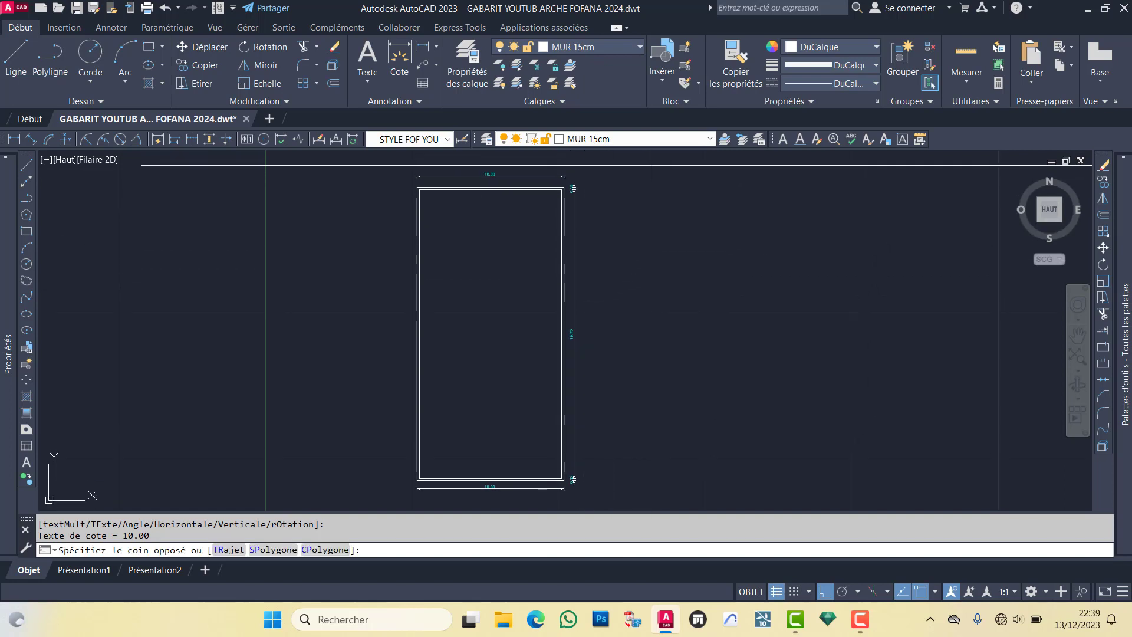
scroll(482, 392, down, 3)
click(429, 453)
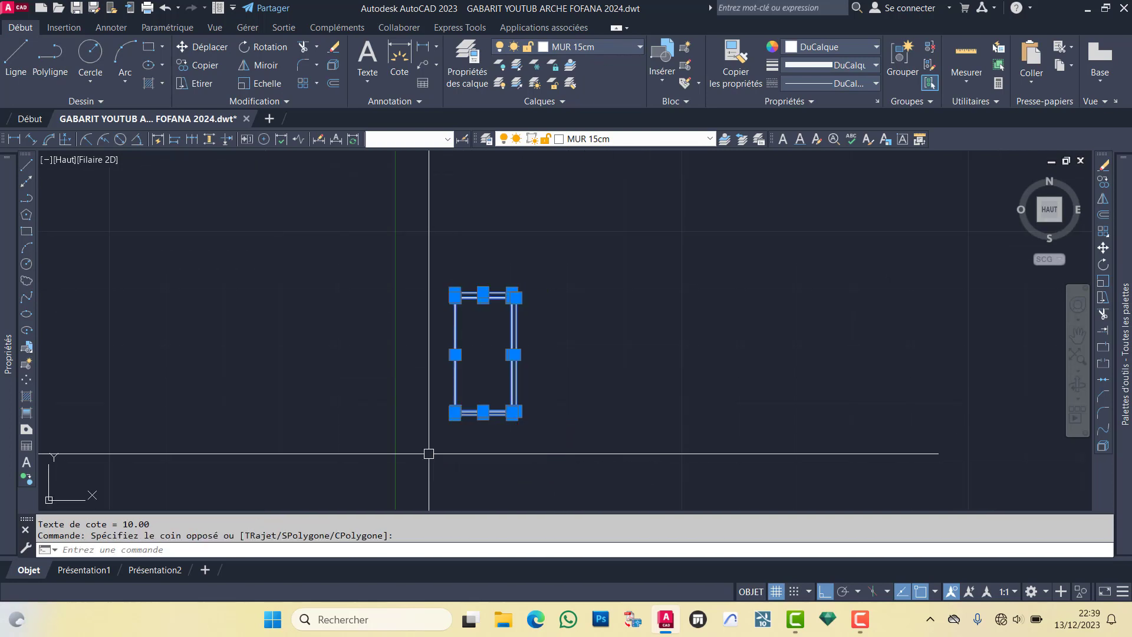
key(Delete)
key(ctrl+z)
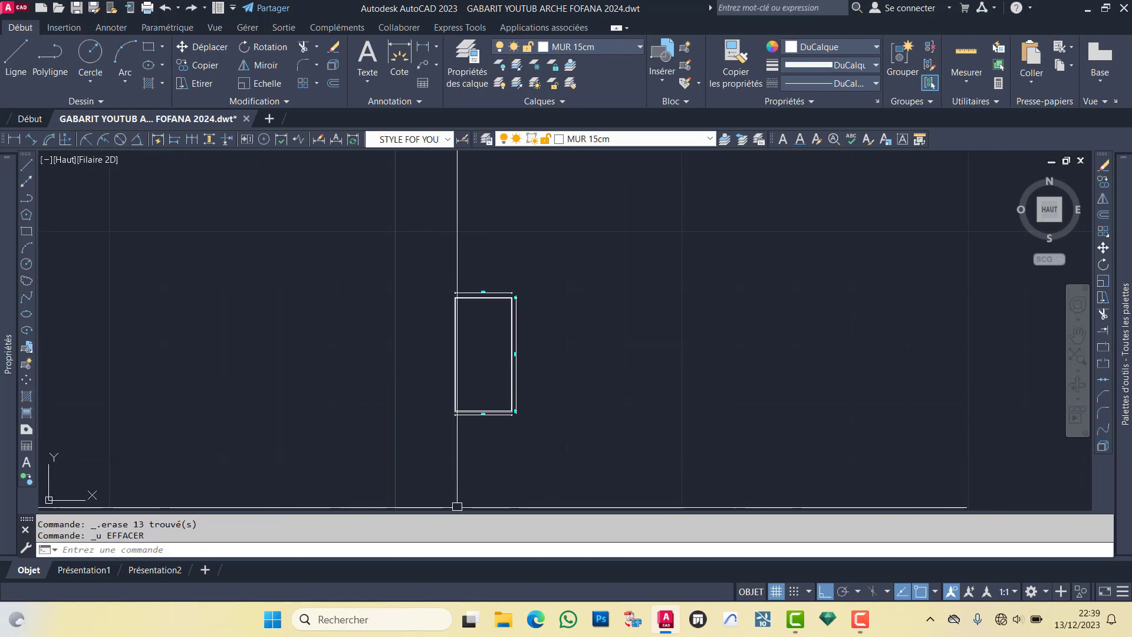
scroll(470, 301, up, 3)
scroll(546, 165, up, 2)
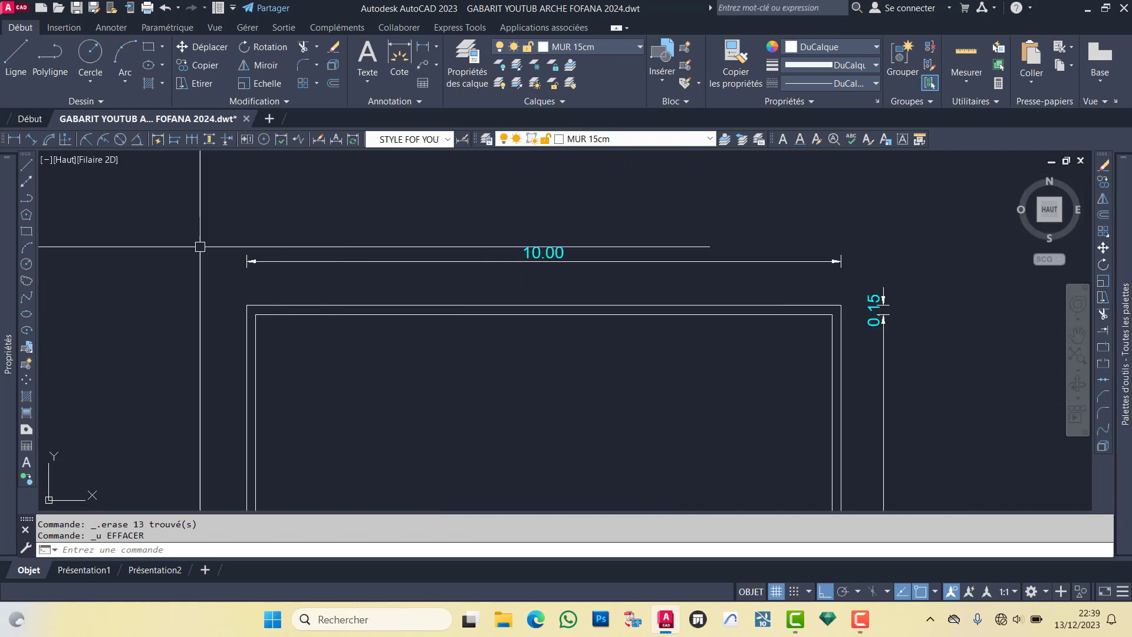
scroll(555, 244, up, 1)
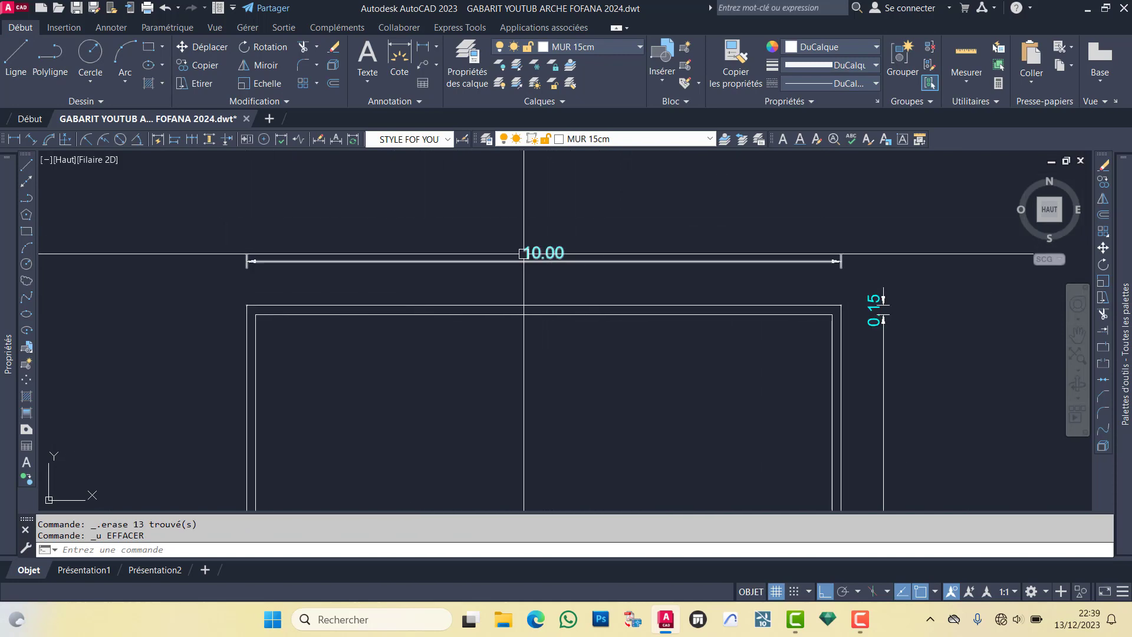
scroll(552, 241, up, 2)
scroll(548, 239, up, 2)
scroll(545, 235, up, 2)
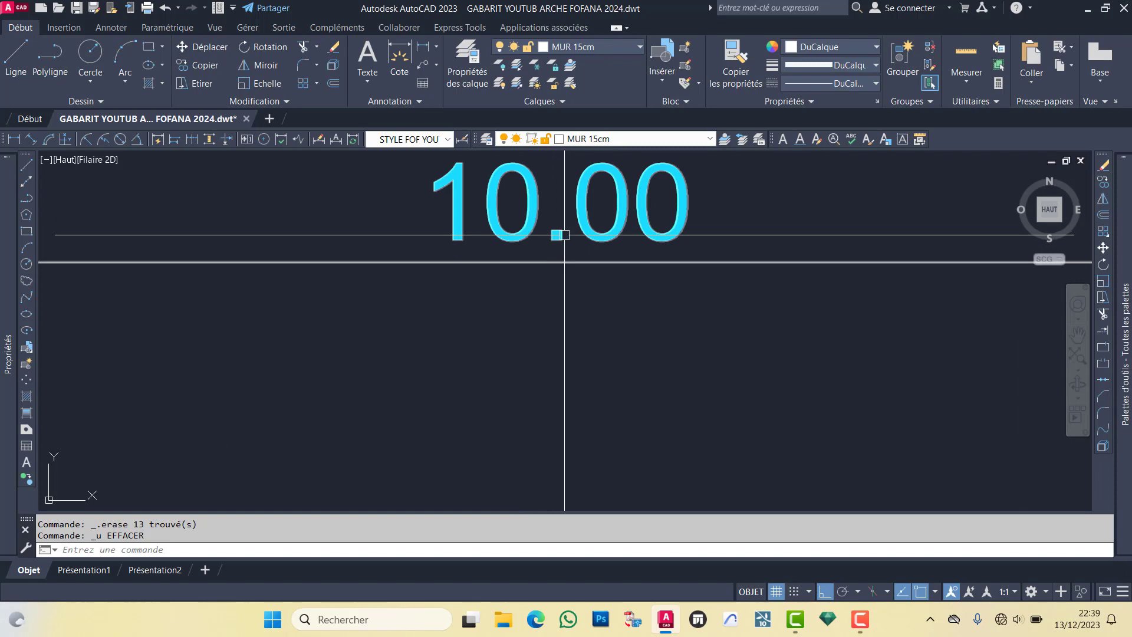
Step: Change STYLE FOF YOUTUB's primary units decimal separator to comma (Virgule), so dimensions read 10,00 and 0,15
click(75, 29)
click(107, 29)
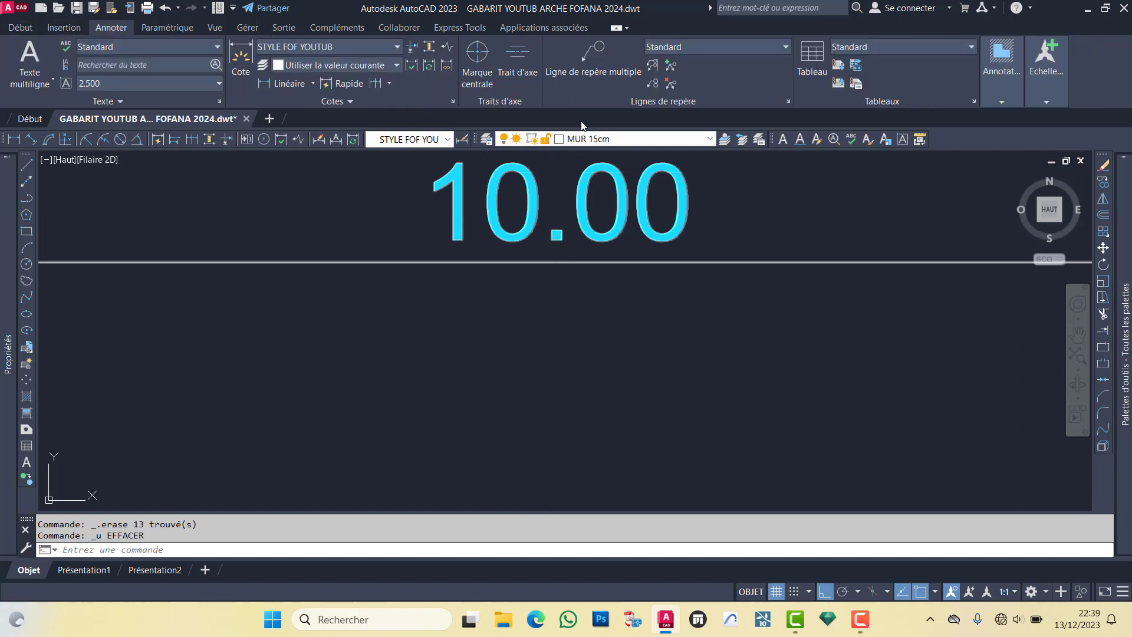
click(453, 102)
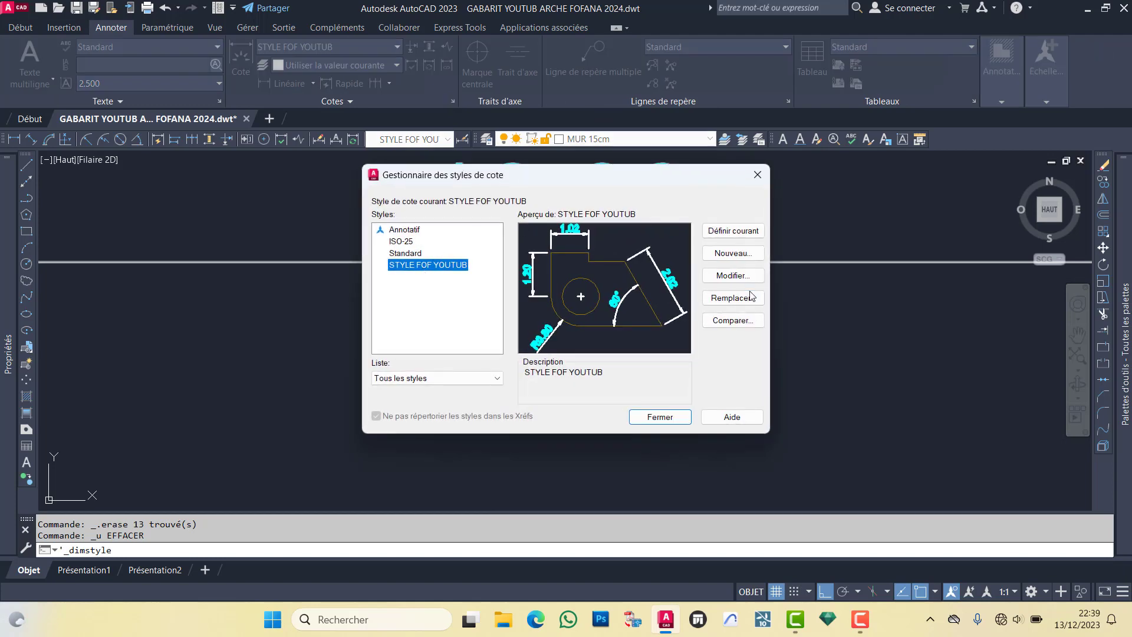
click(736, 276)
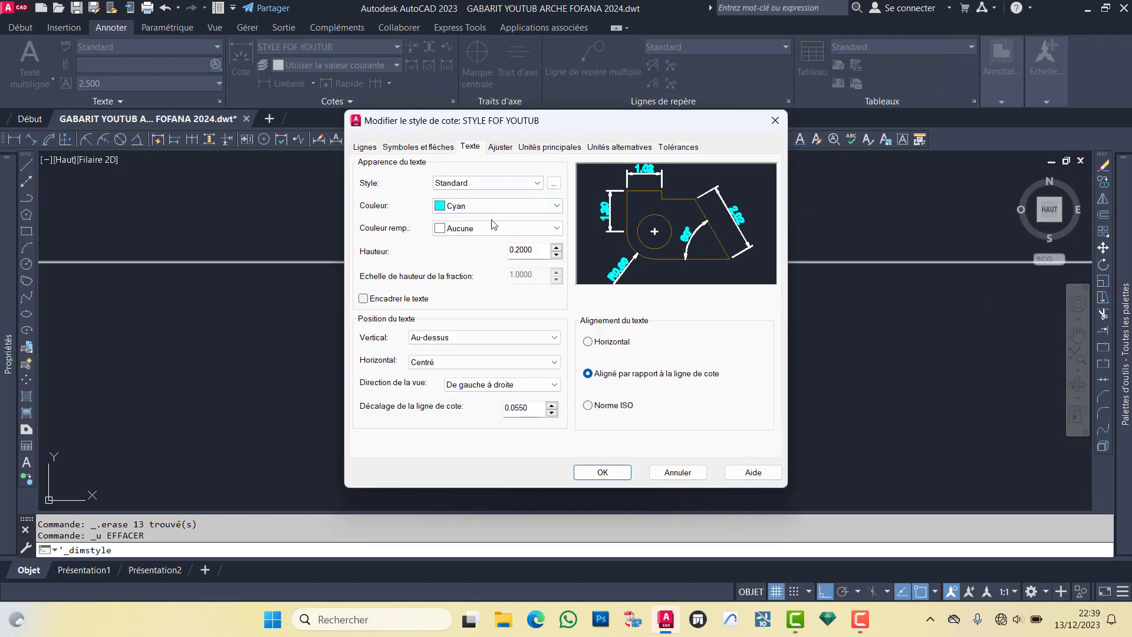
click(431, 148)
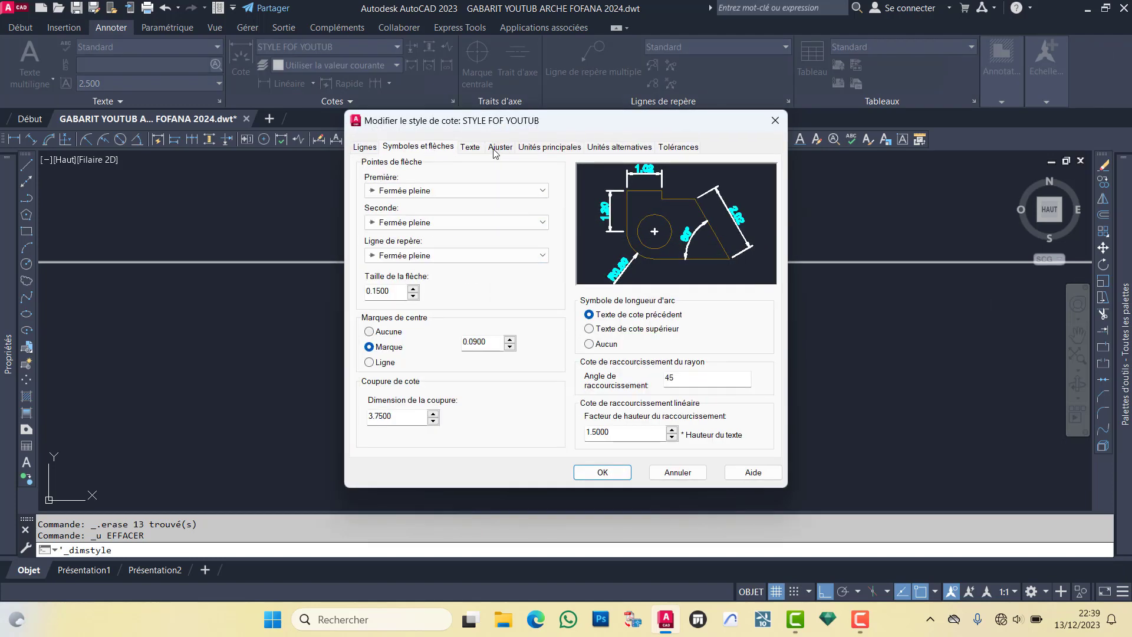
click(367, 148)
click(499, 148)
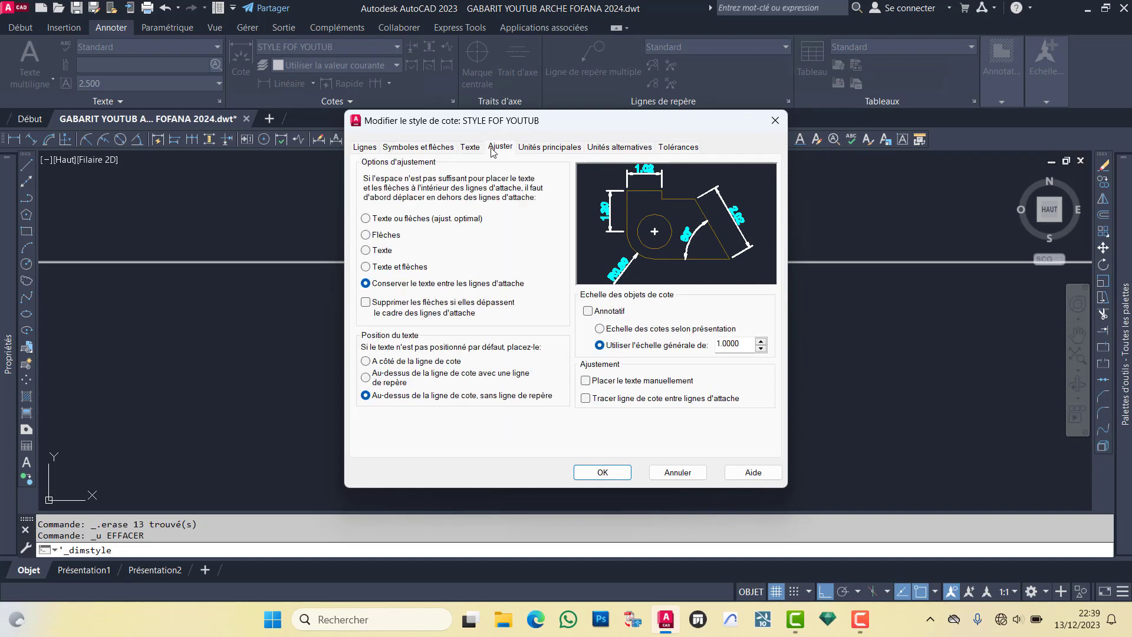
click(546, 149)
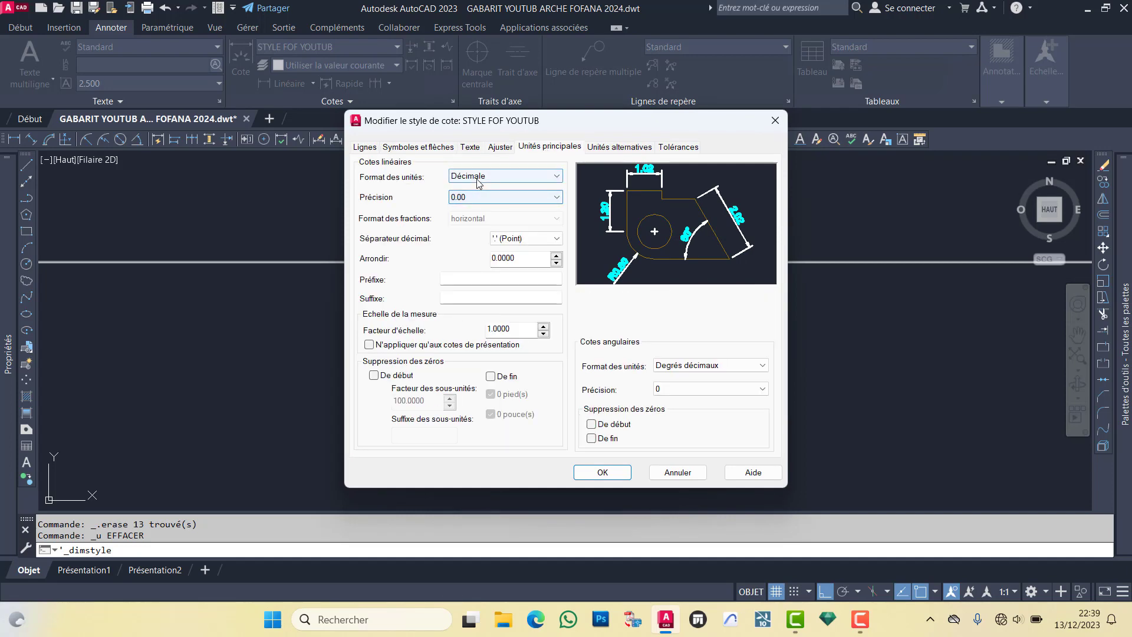
click(522, 239)
click(513, 265)
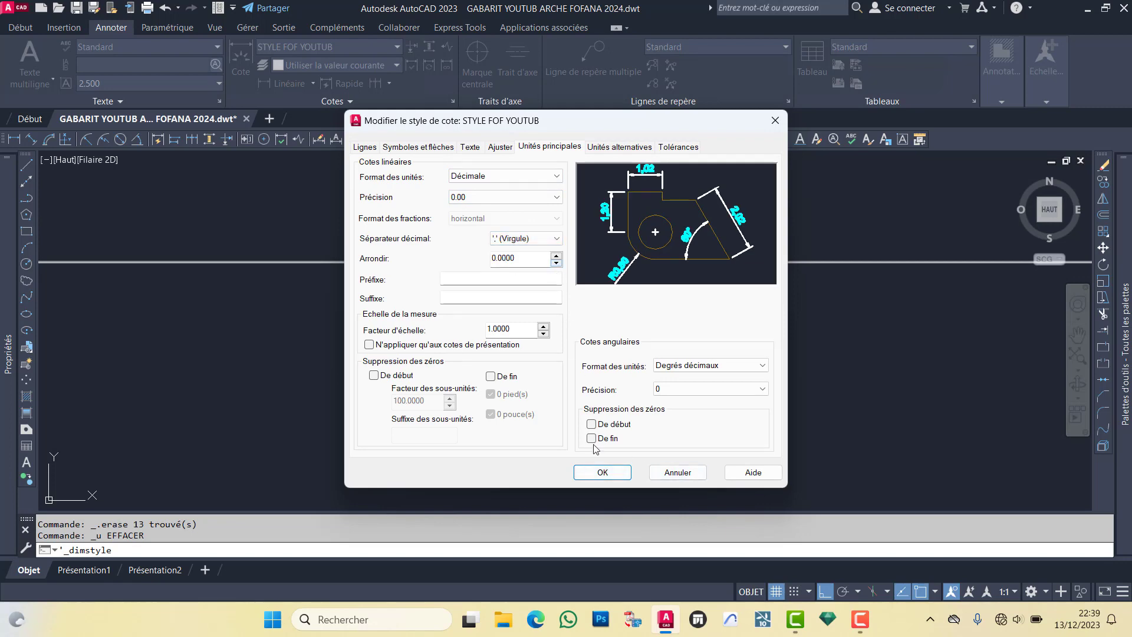
click(600, 472)
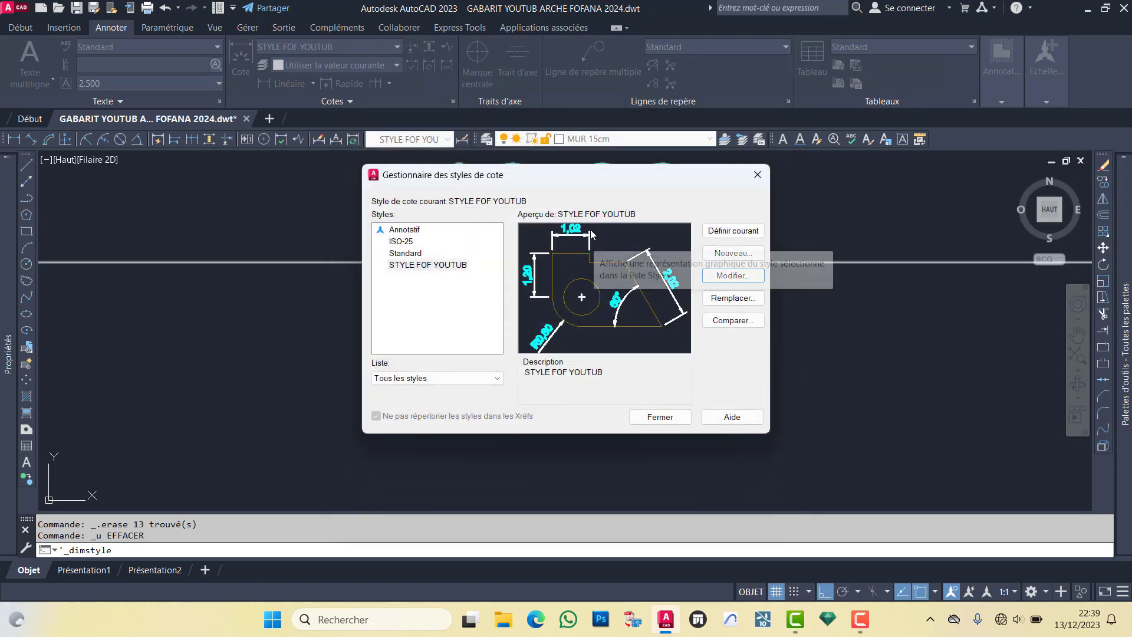
click(748, 185)
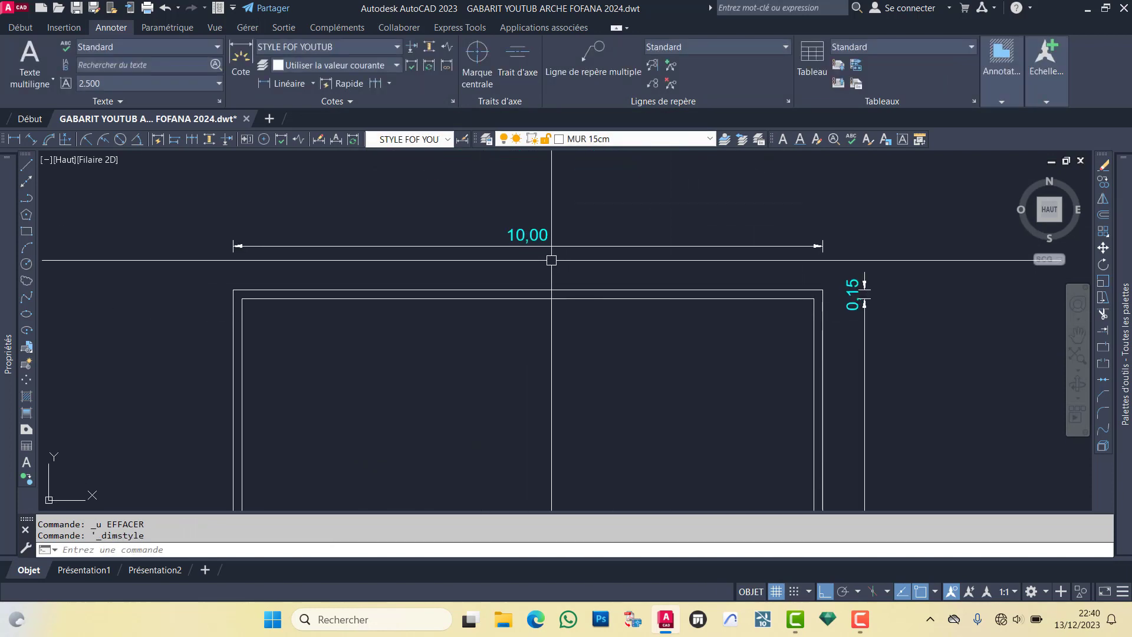
Step: Pan up, select the top wall polyline, then clear the selection
middle_drag(544, 318, 543, 247)
drag(364, 214, 263, 307)
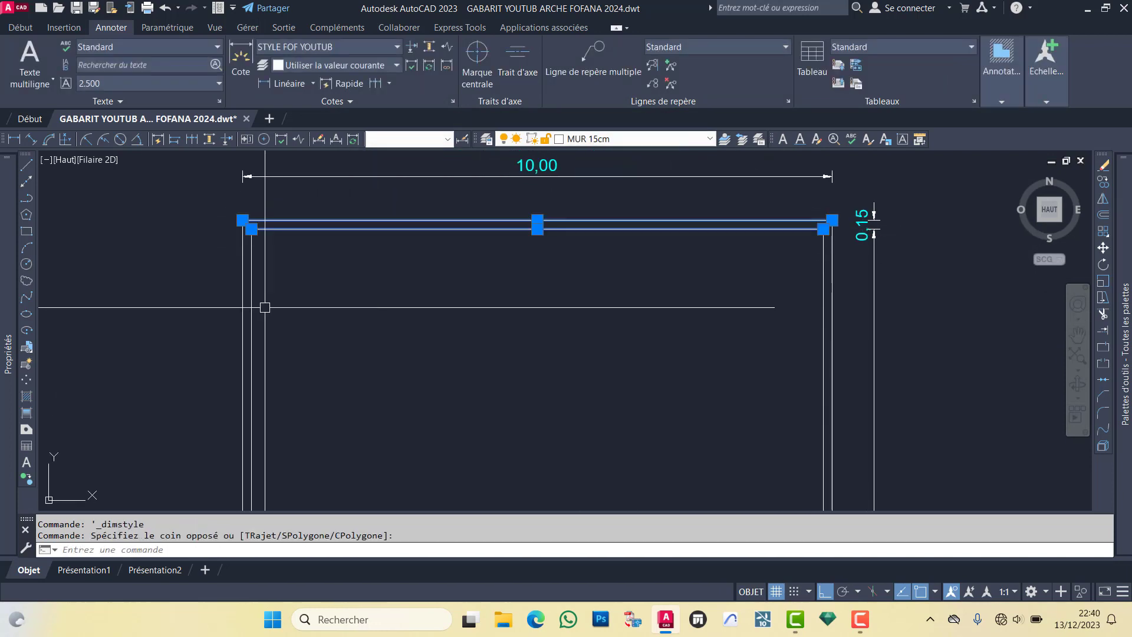
drag(278, 256, 202, 306)
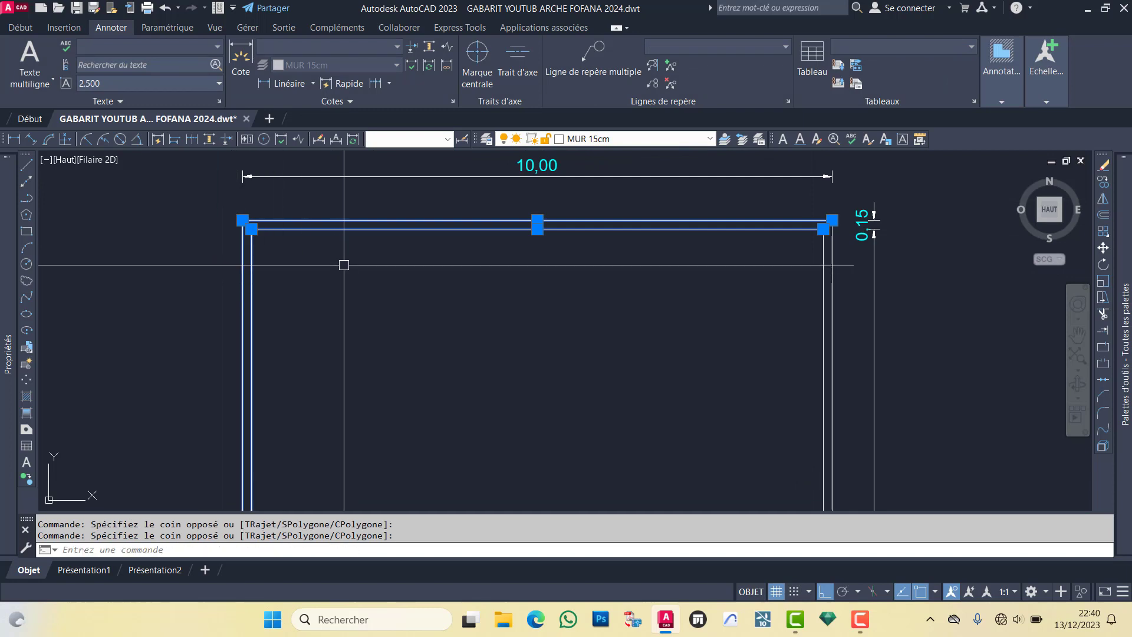
click(25, 27)
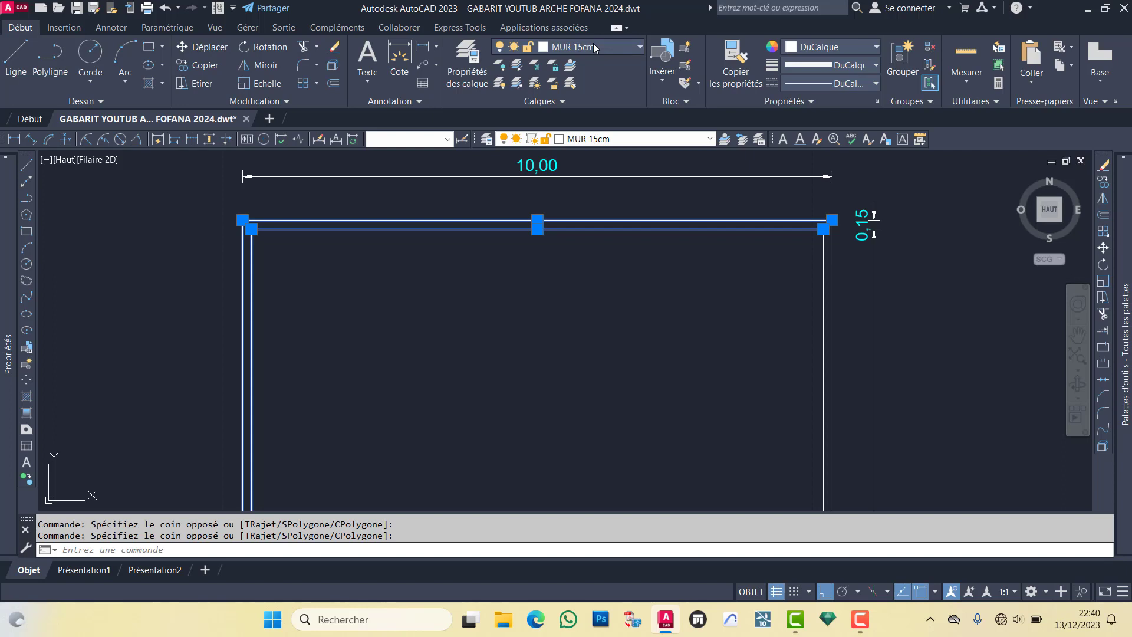
key(Escape)
key(Escape)
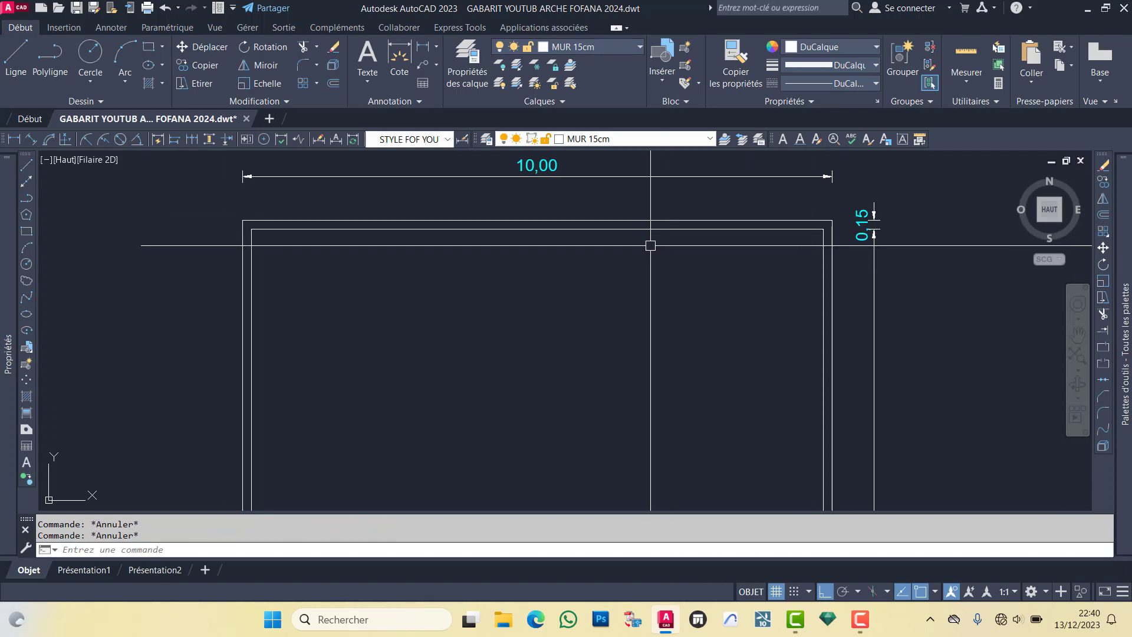
mouse_move(561, 274)
middle_down()
mouse_move(576, 341)
mouse_move(559, 299)
middle_up()
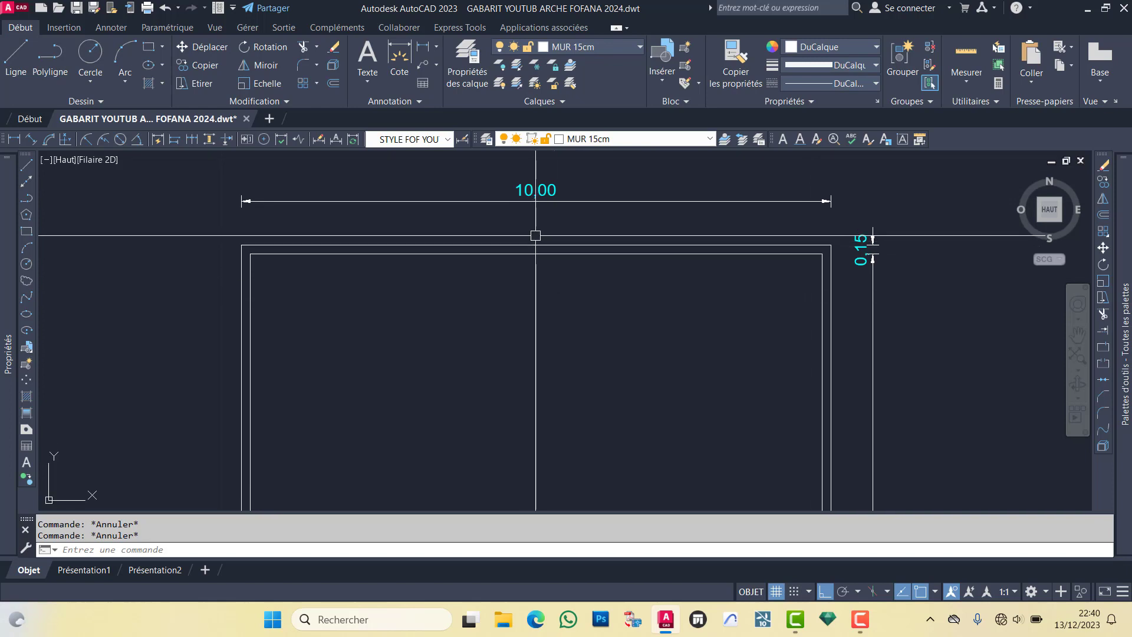
Step: Make layer 0 current and place a new line's first point inside the room
click(579, 42)
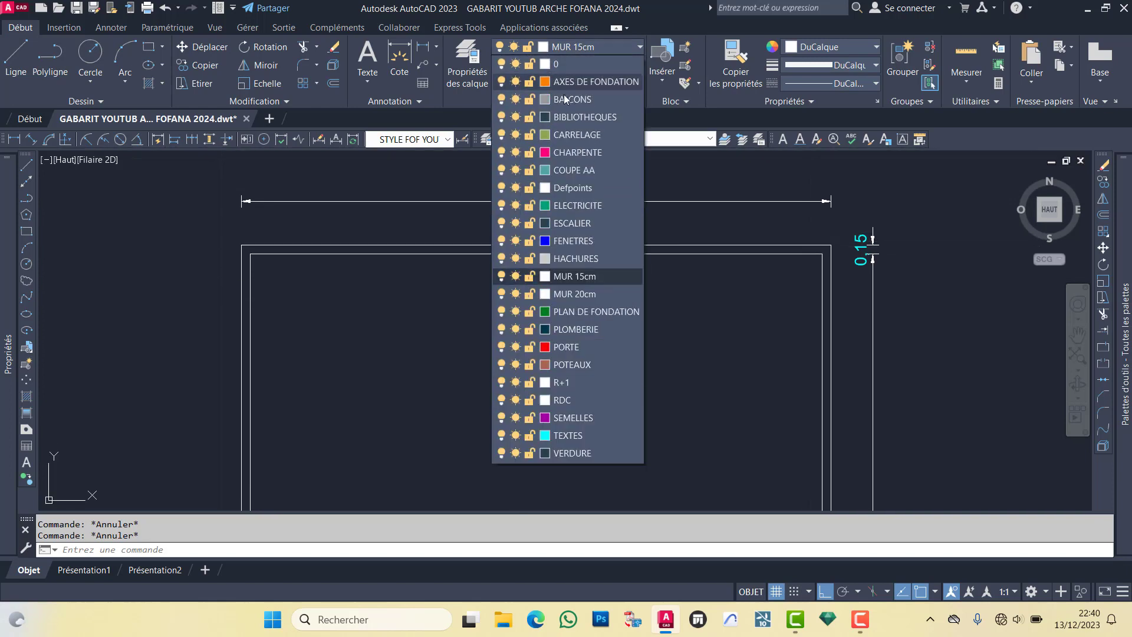
click(567, 65)
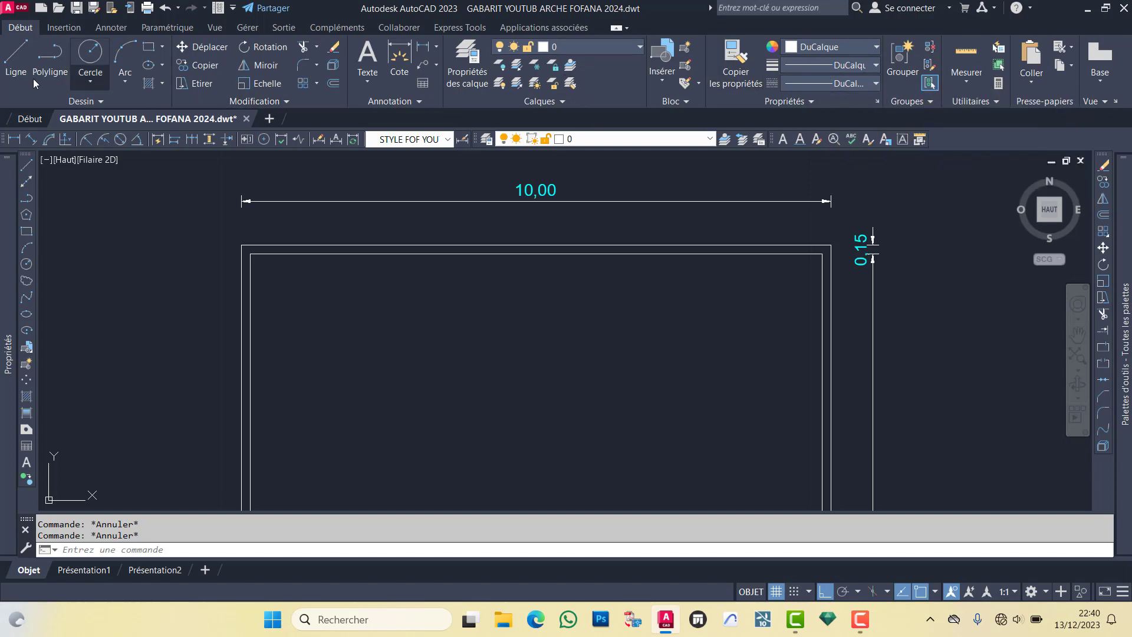
click(16, 56)
click(292, 312)
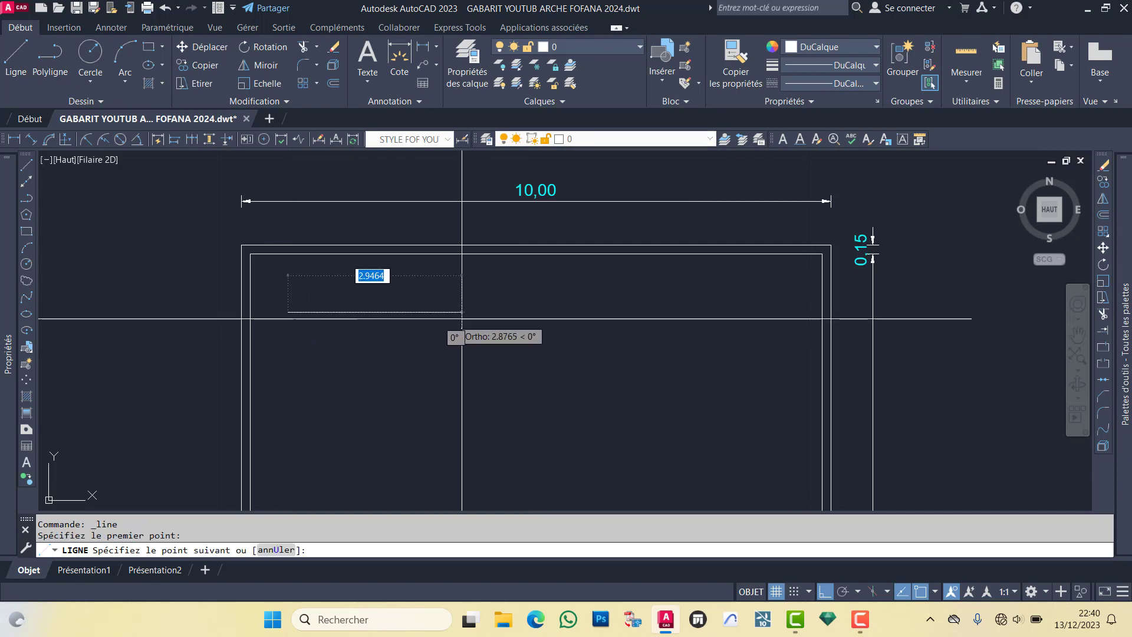
Step: Draw lines right, down and left, then a diagonal with Ortho off, ending the outline
click(591, 312)
click(590, 477)
click(345, 477)
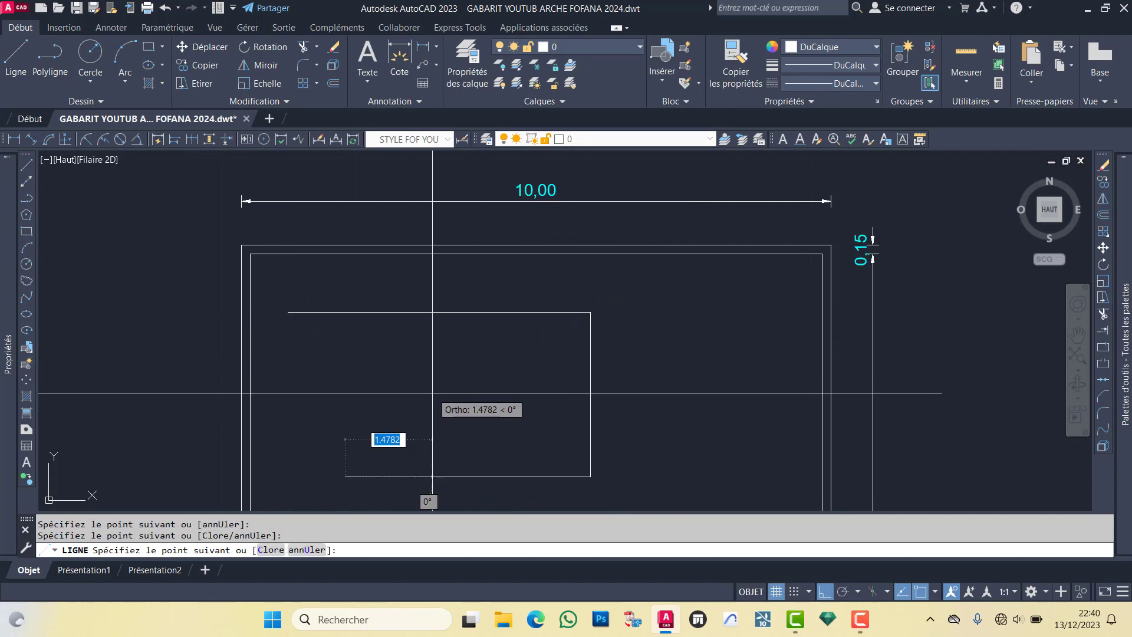
click(826, 592)
click(411, 383)
key(Return)
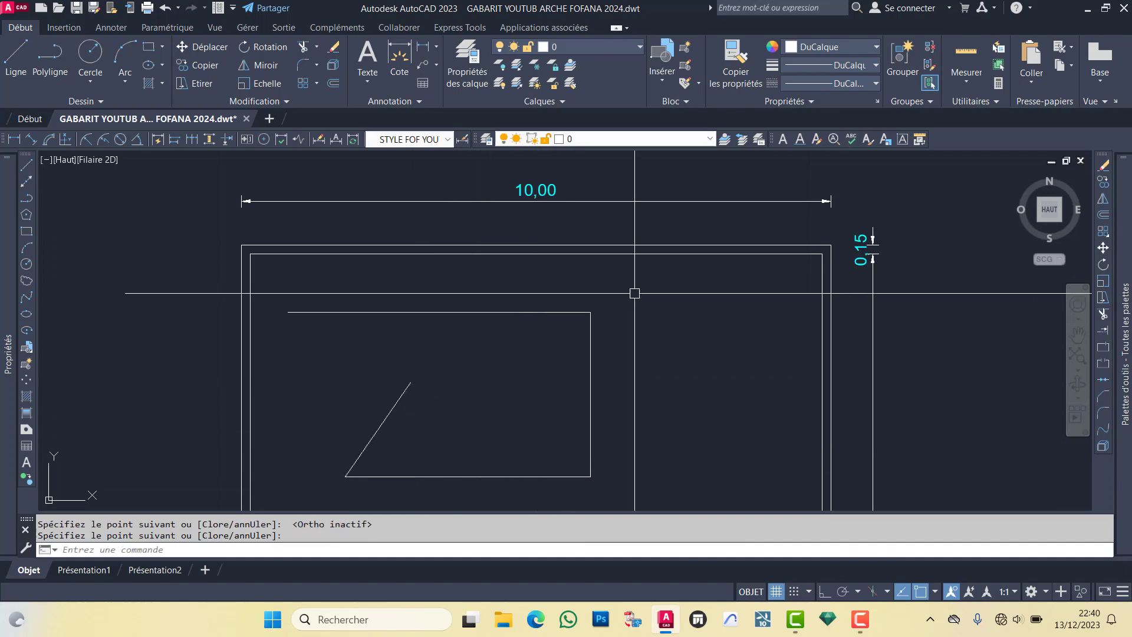
Step: Window-select the new lines, check their layer in the layer list, then cancel
click(635, 294)
click(341, 463)
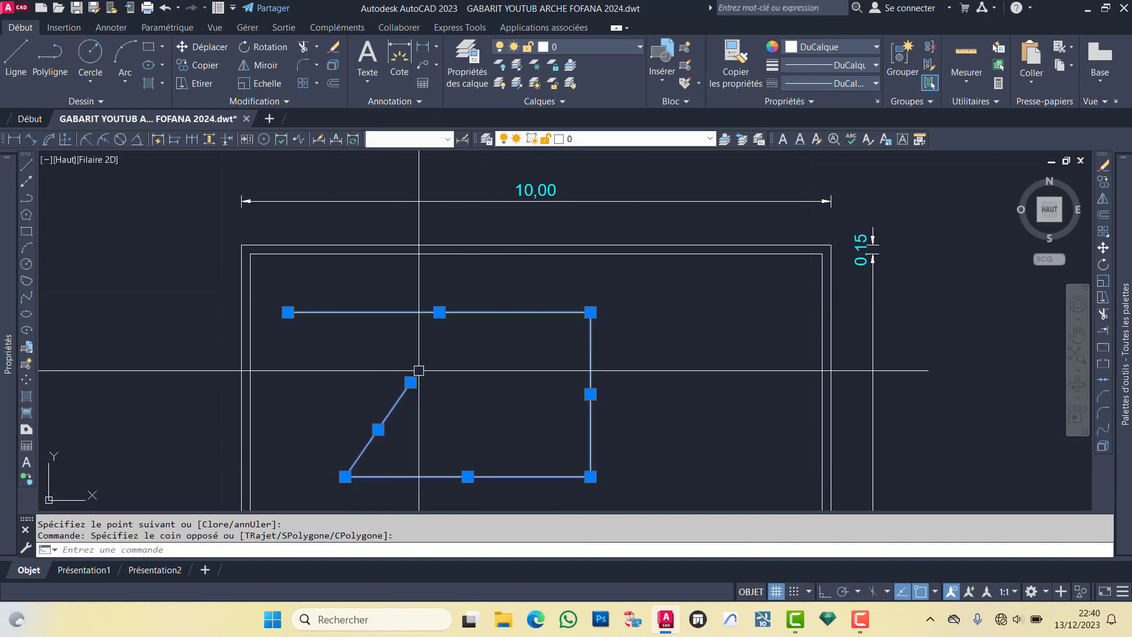
click(592, 46)
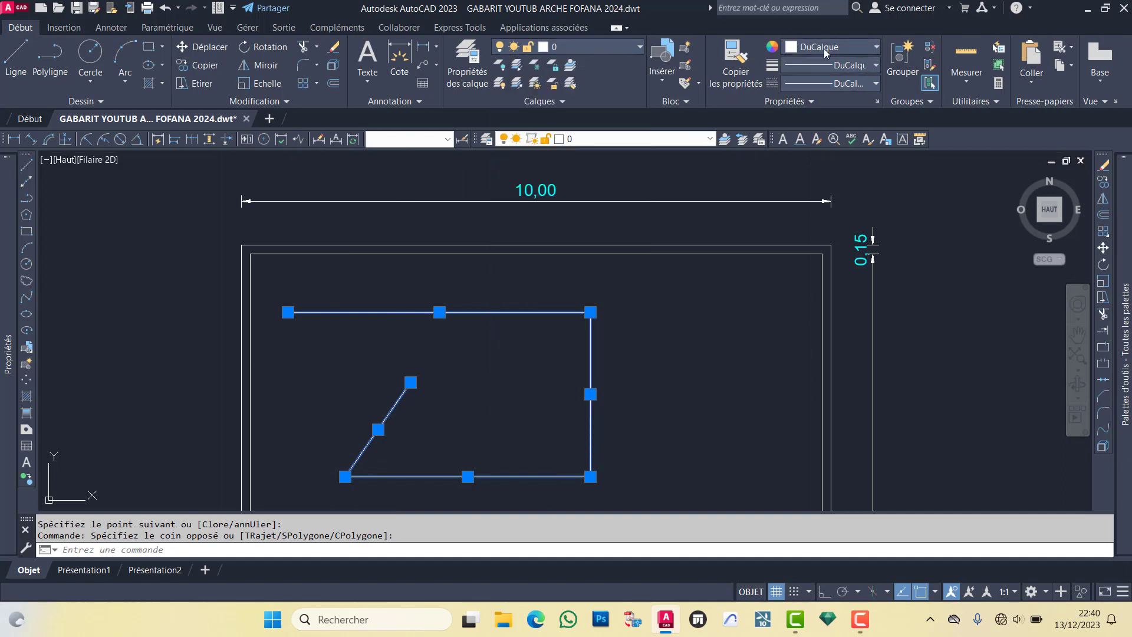
key(Escape)
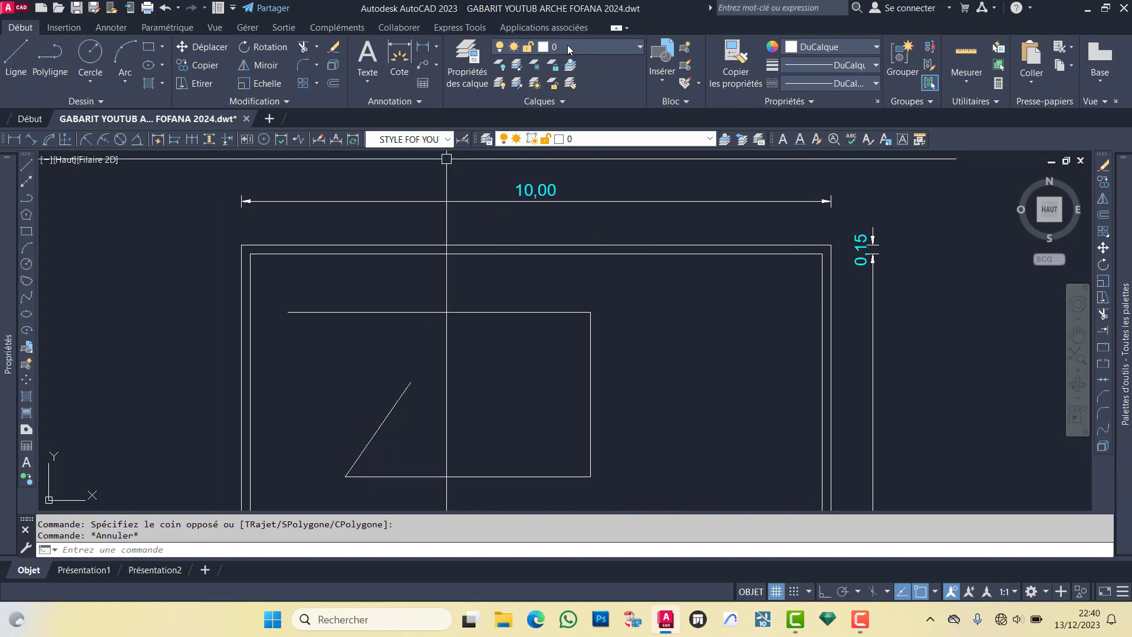
Step: Make MUR 20cm the current layer
click(569, 48)
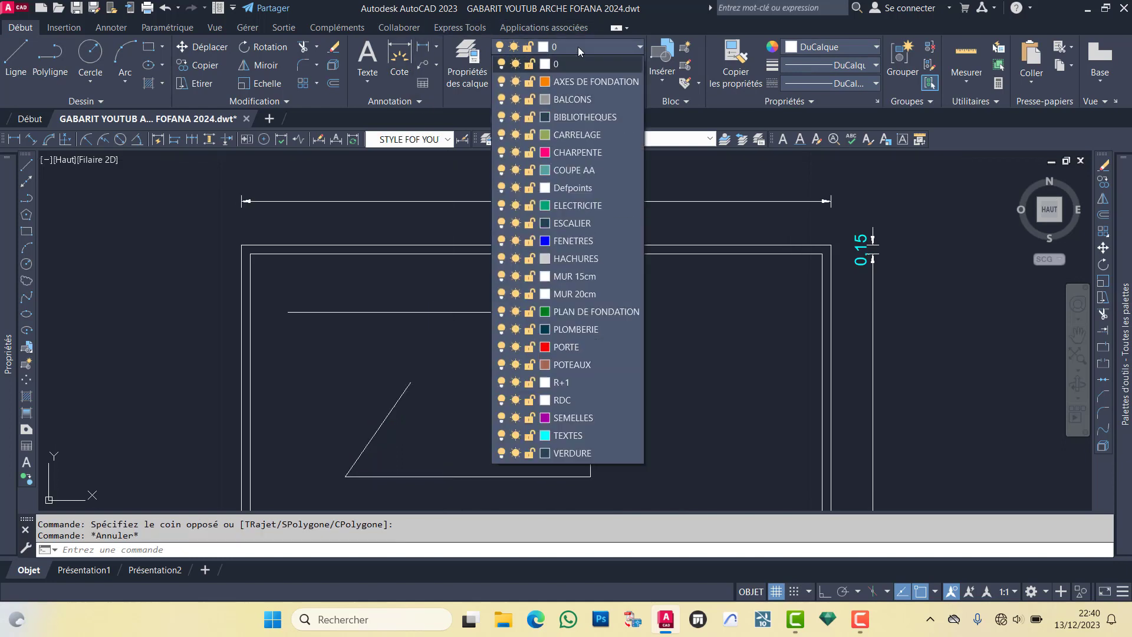
click(590, 294)
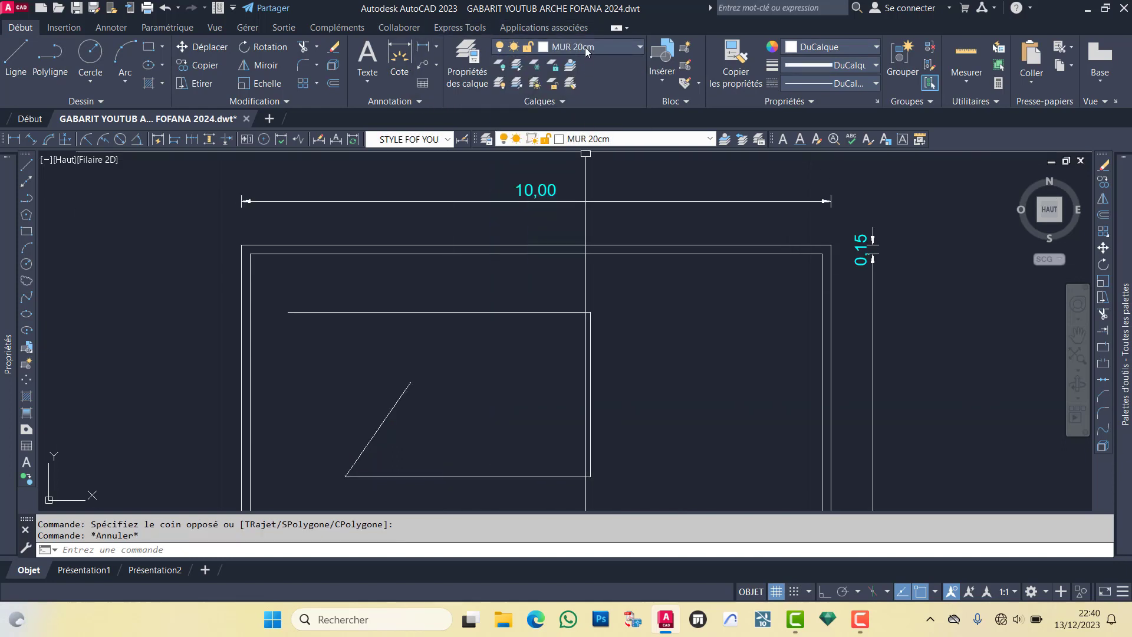
scroll(586, 177, down, 4)
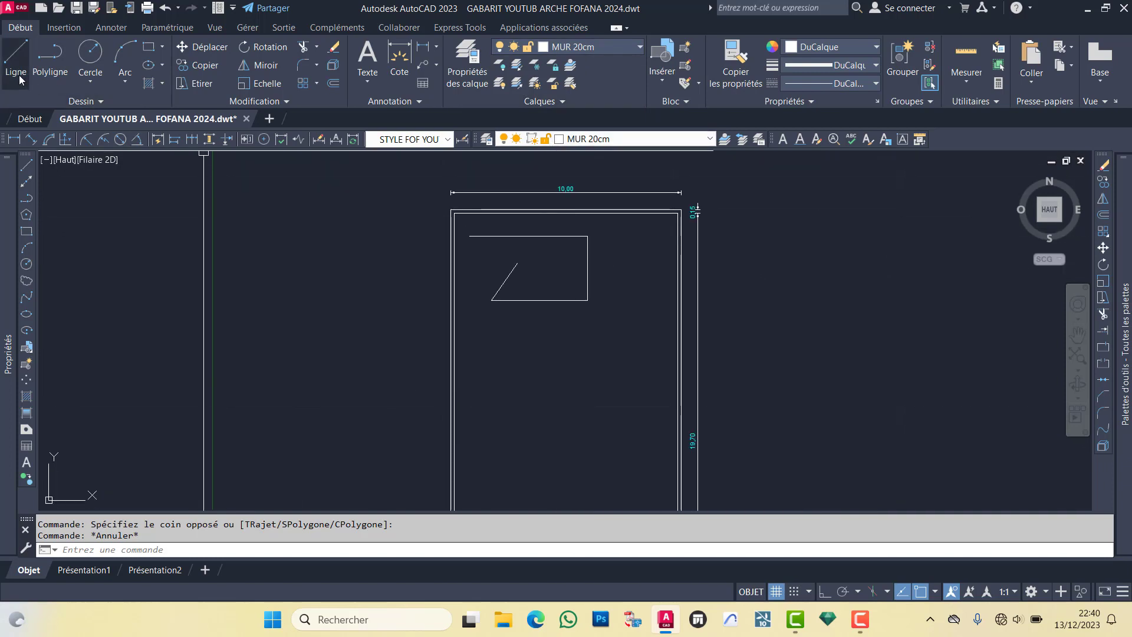
Step: Draw an open chain of five connected lines to the left of the wall frame
click(16, 56)
click(229, 319)
click(352, 350)
click(292, 435)
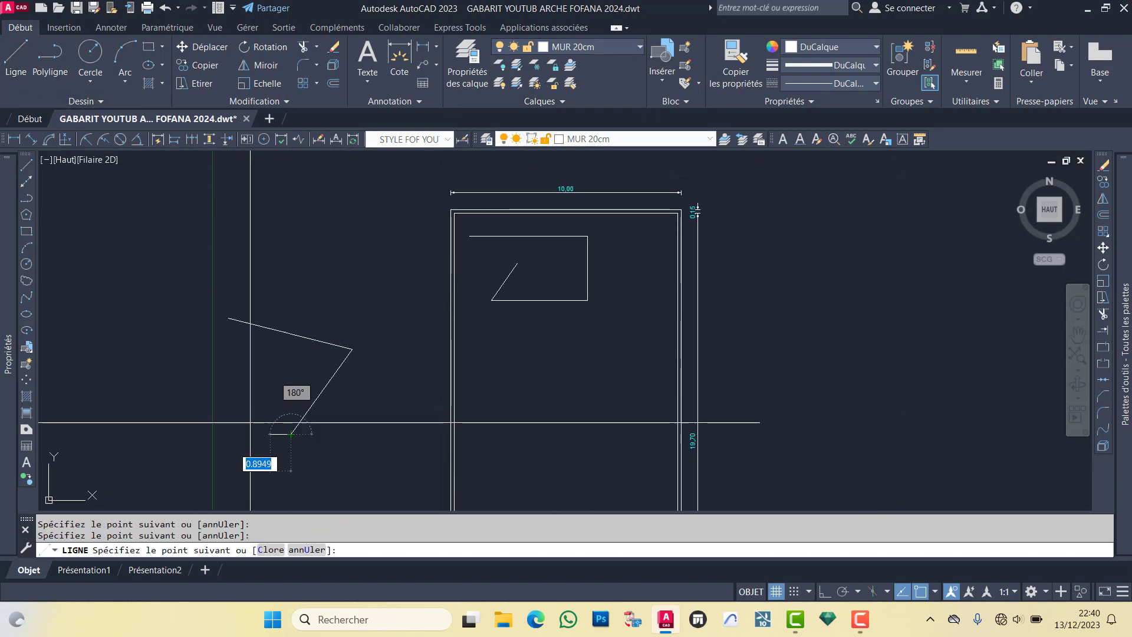
click(173, 406)
click(81, 323)
click(167, 207)
key(Return)
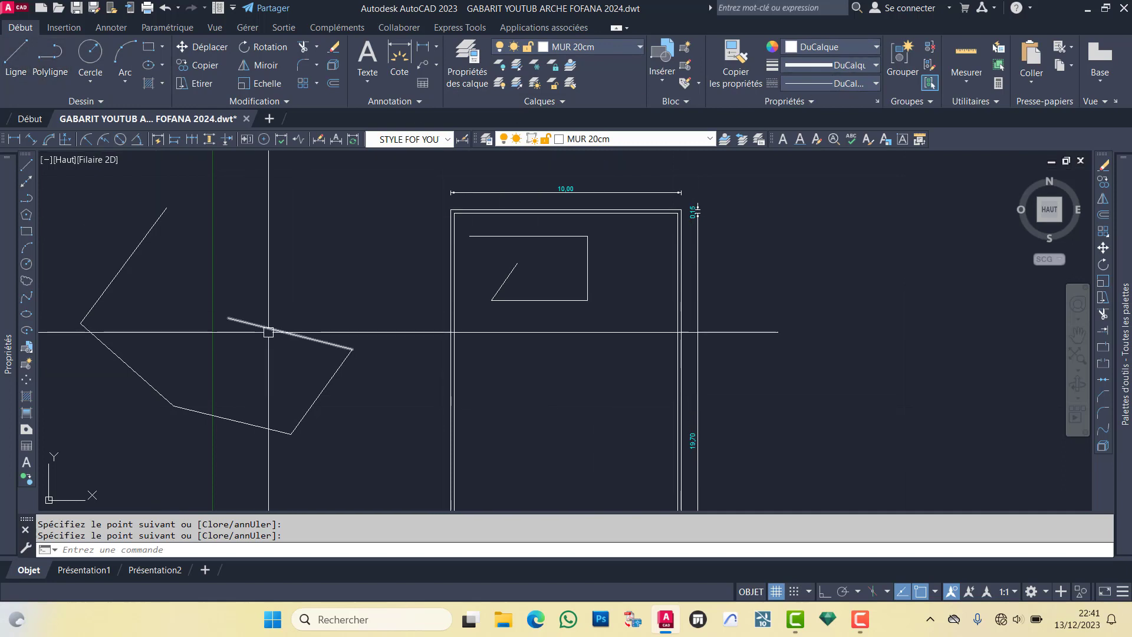
Step: Add a 5.37 linear dimension above the new shape's sloped line
click(14, 140)
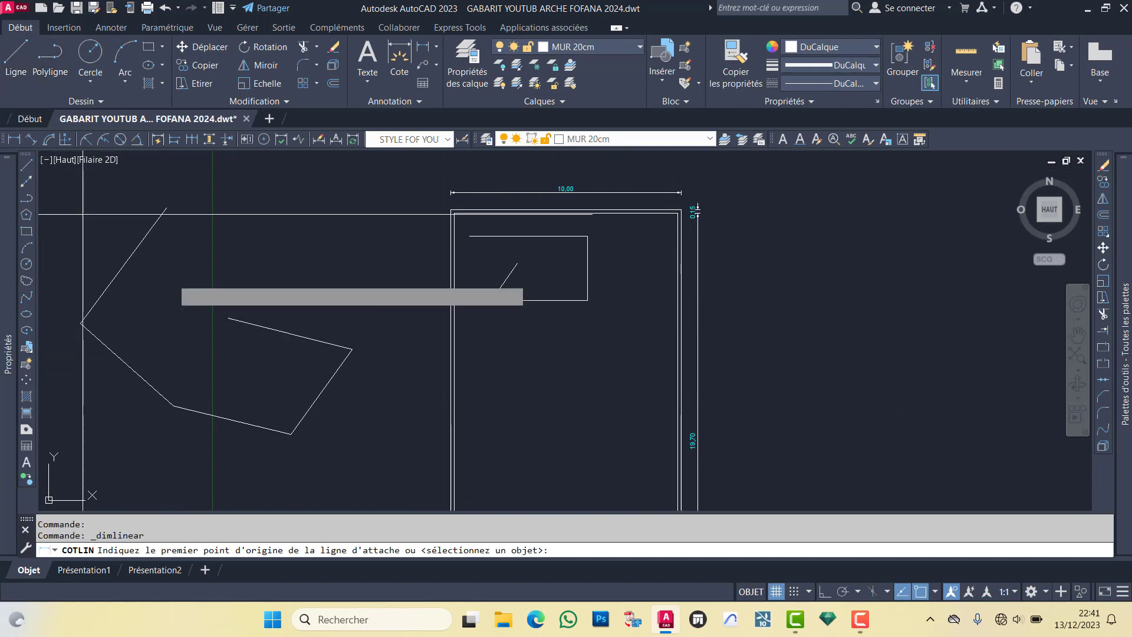
click(229, 319)
click(352, 349)
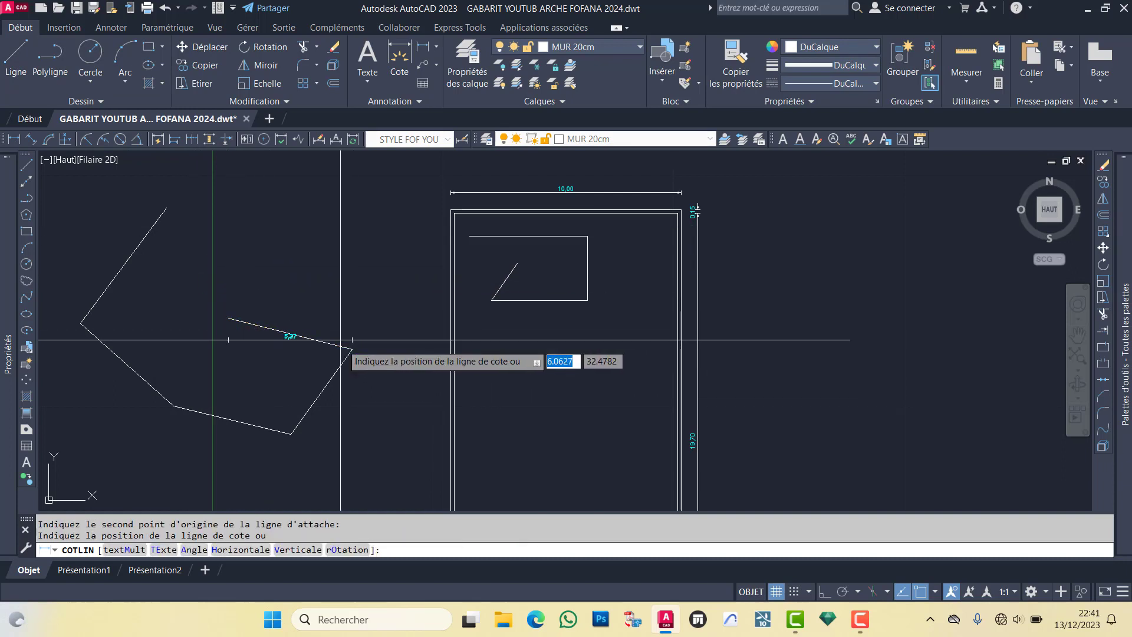
click(298, 313)
scroll(279, 314, up, 2)
scroll(324, 278, down, 2)
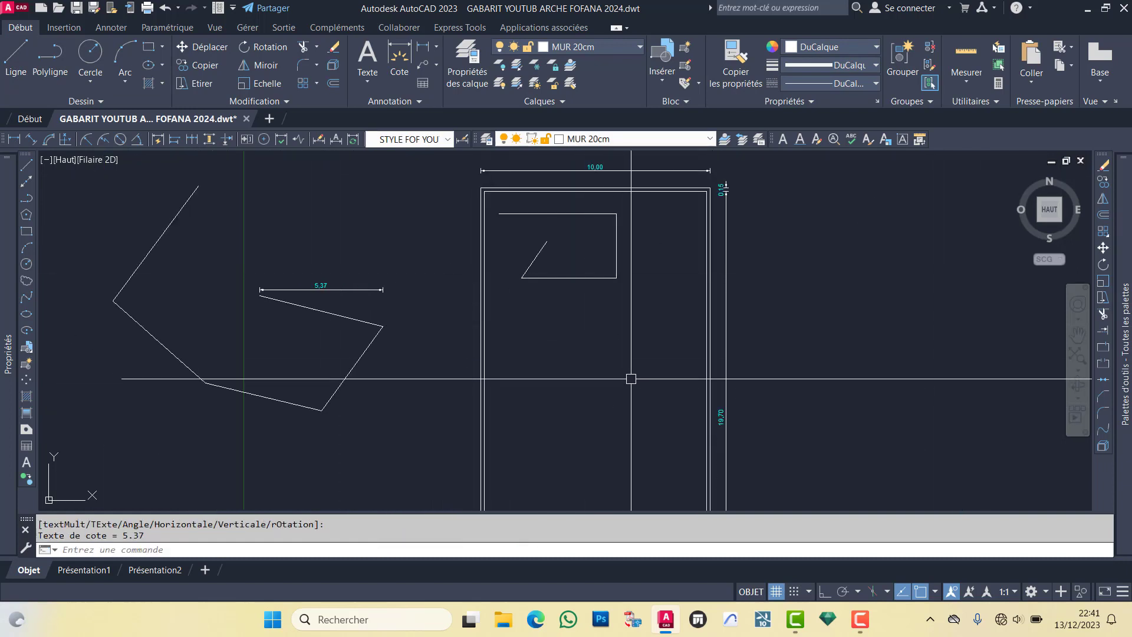
Step: Try selecting the left wall and the horizontal line inside the frame, then clear the selection
click(482, 361)
click(439, 408)
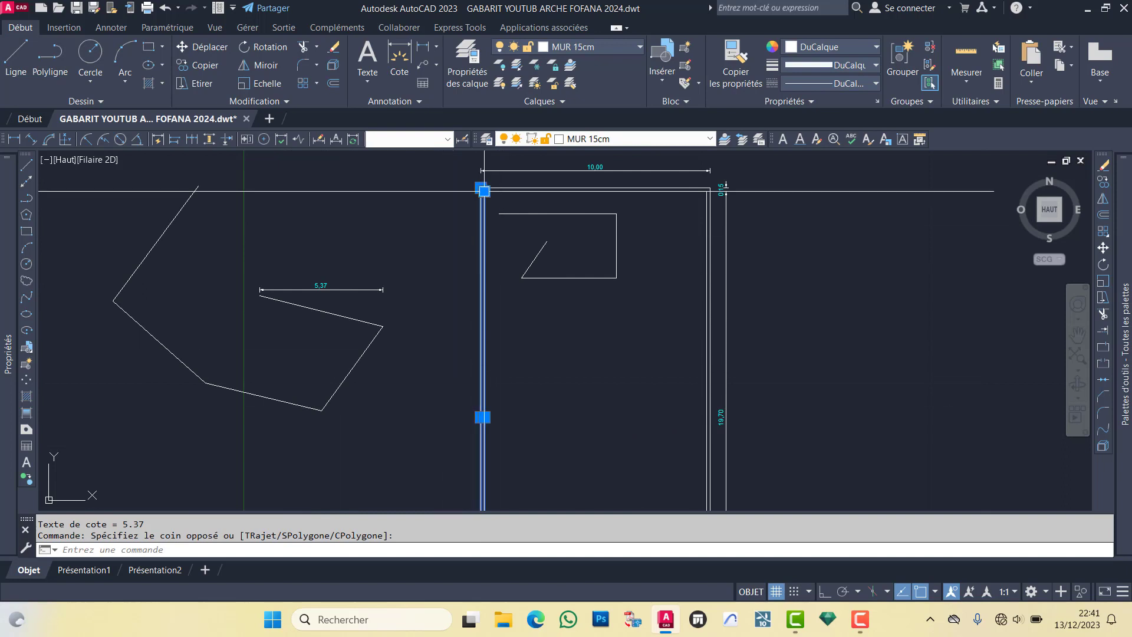
scroll(483, 185, up, 3)
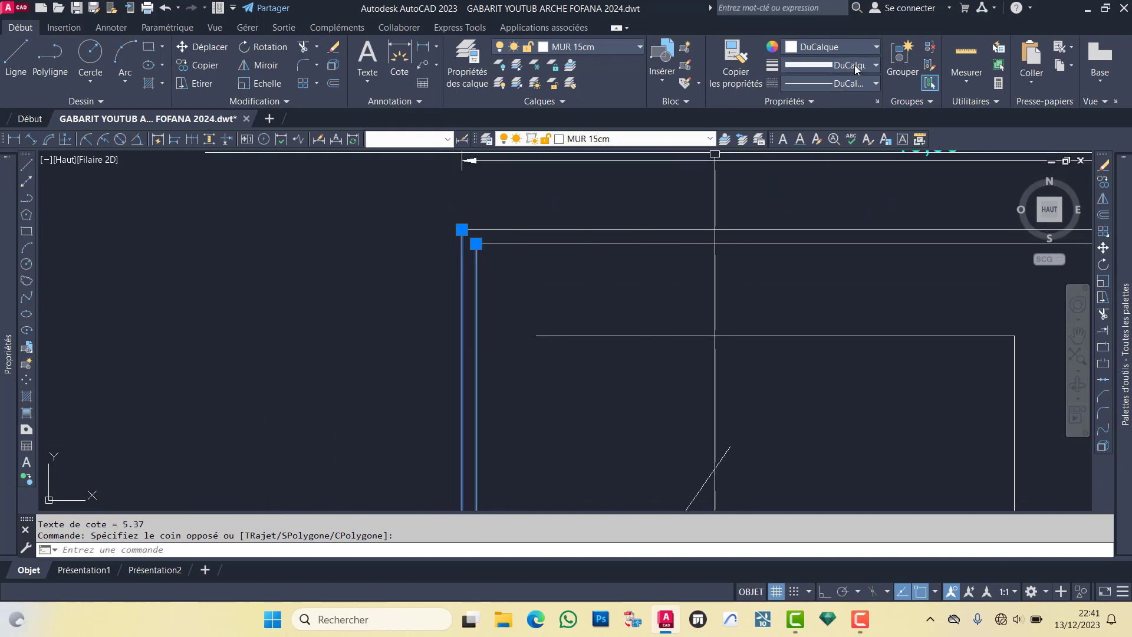
key(ctrl+z)
click(645, 285)
click(619, 346)
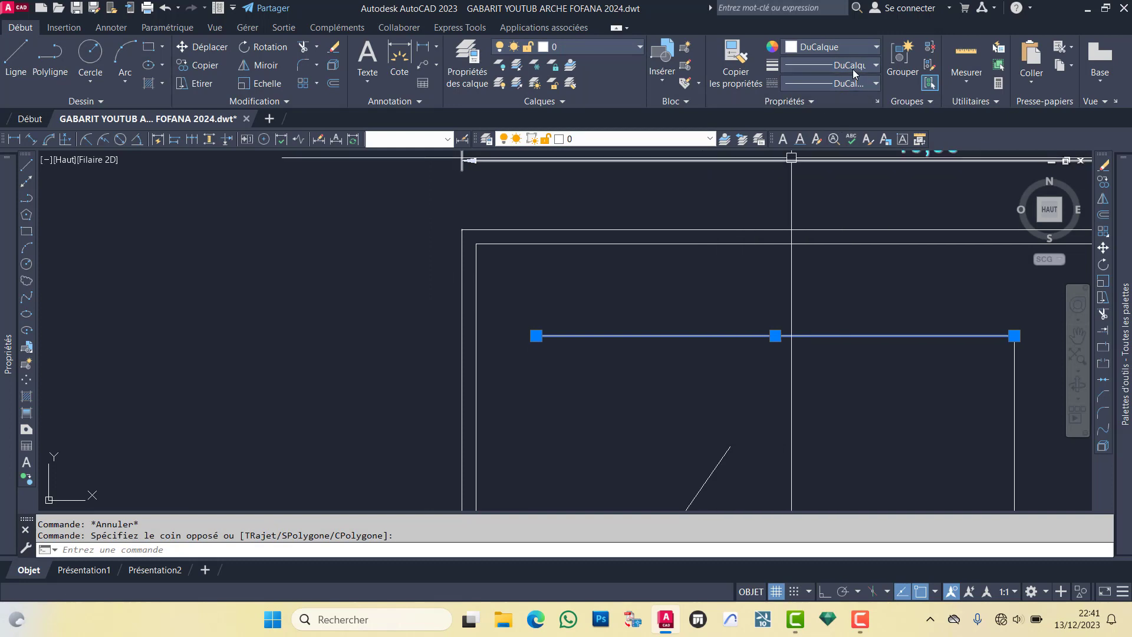
scroll(691, 339, down, 5)
key(Escape)
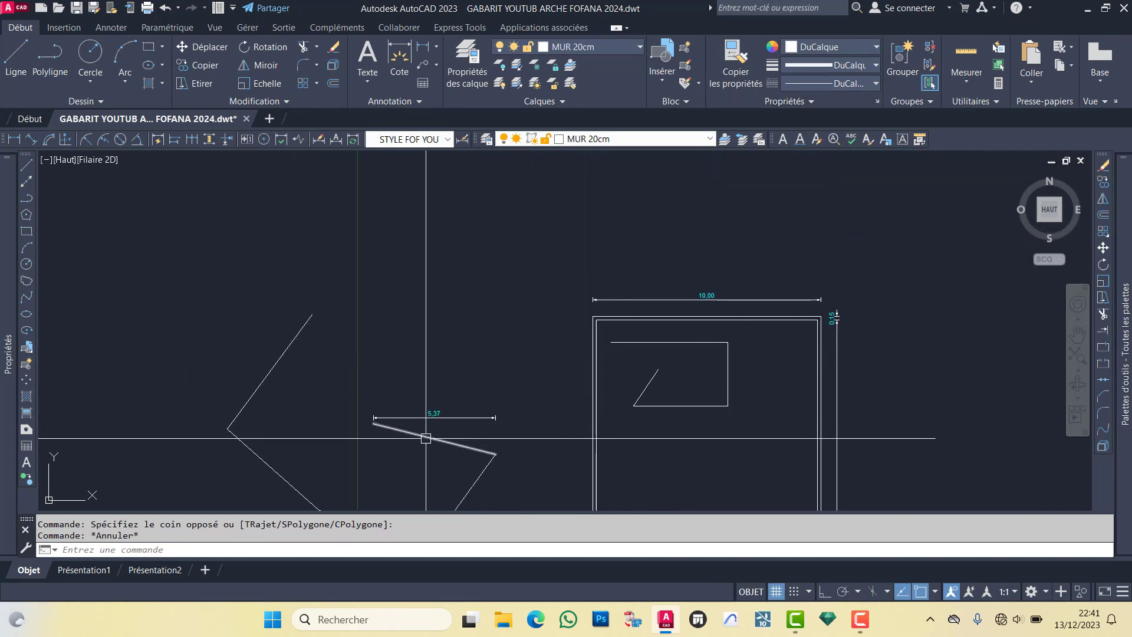
Step: Select the sloped line and check the lineweight list without changing it
click(425, 438)
click(859, 69)
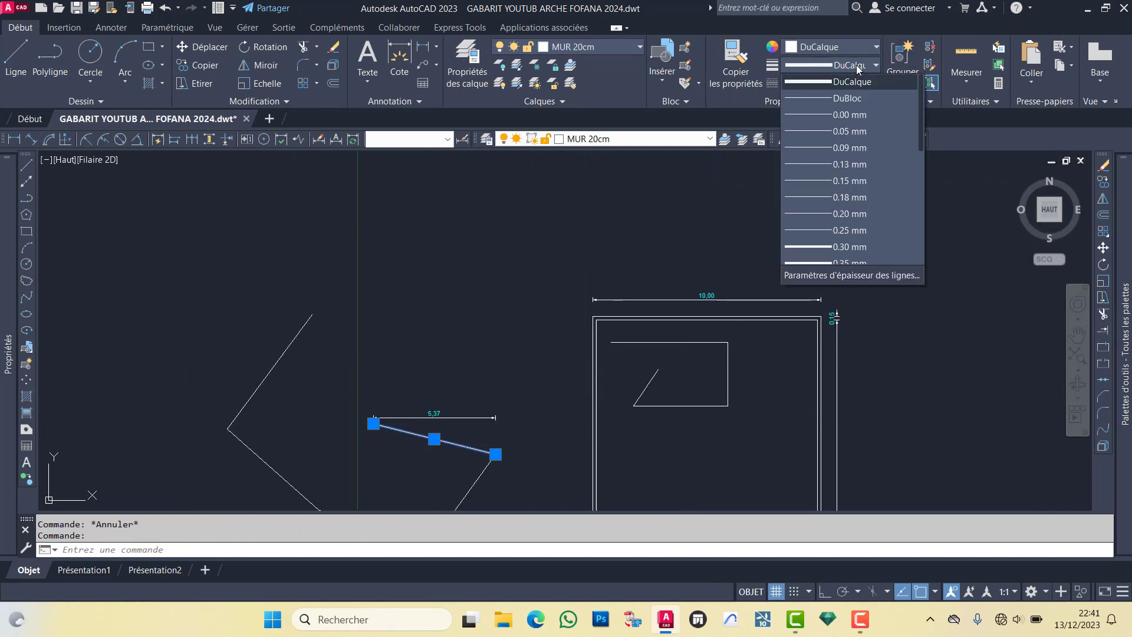
key(Escape)
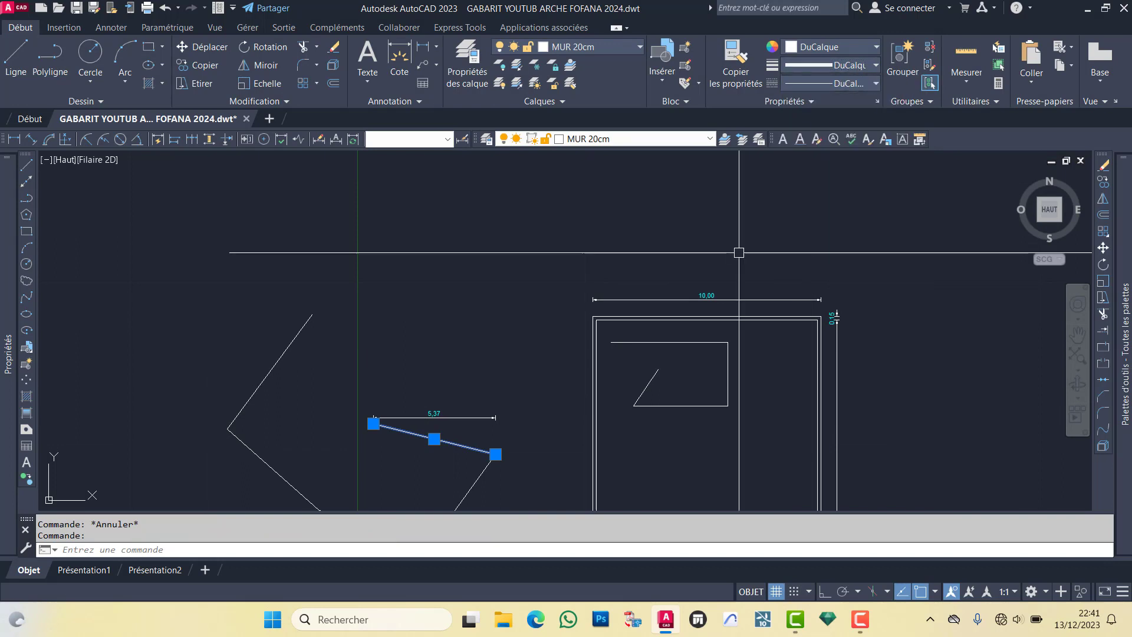
key(Escape)
scroll(551, 322, down, 4)
scroll(804, 460, down, 2)
scroll(616, 417, up, 5)
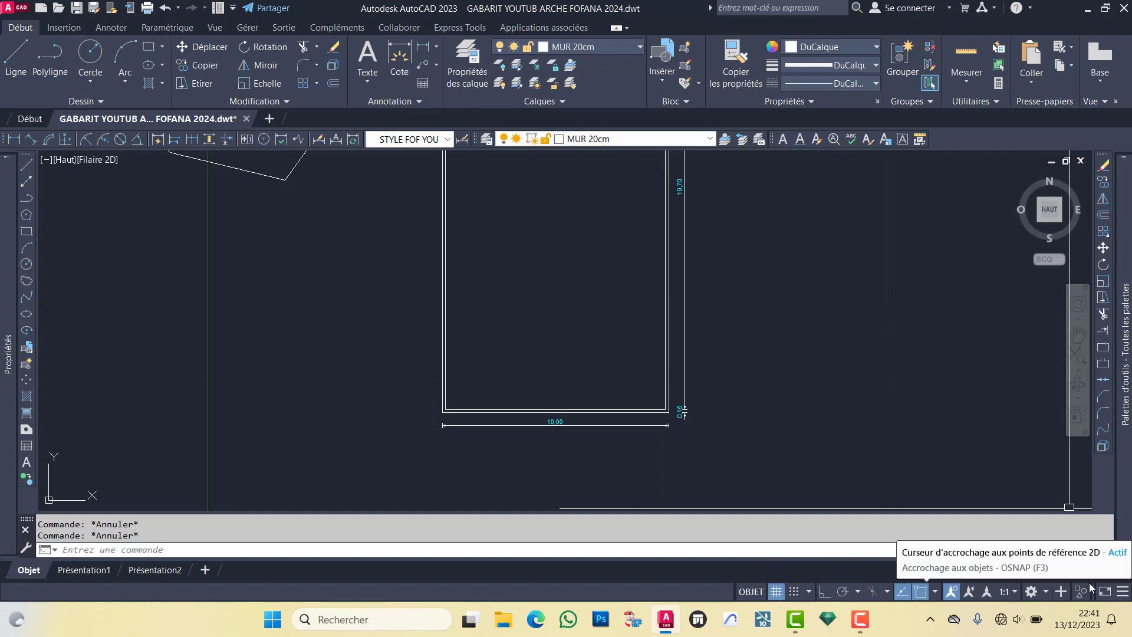
Step: Add the Epaisseur de ligne toggle to the status bar and switch lineweight display on
click(1123, 592)
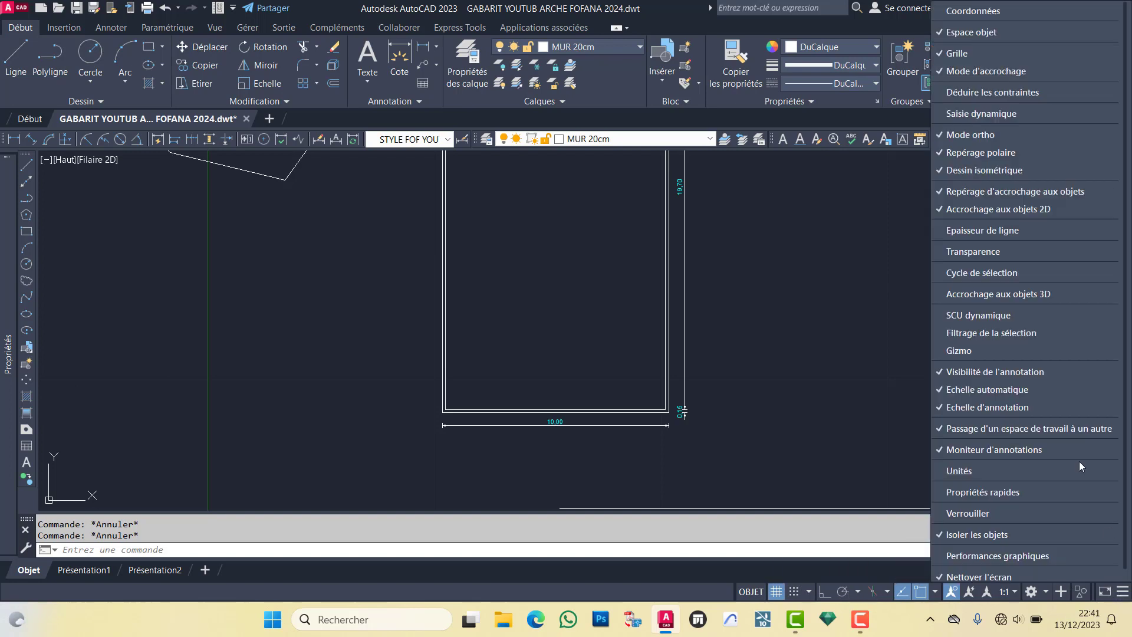
click(999, 235)
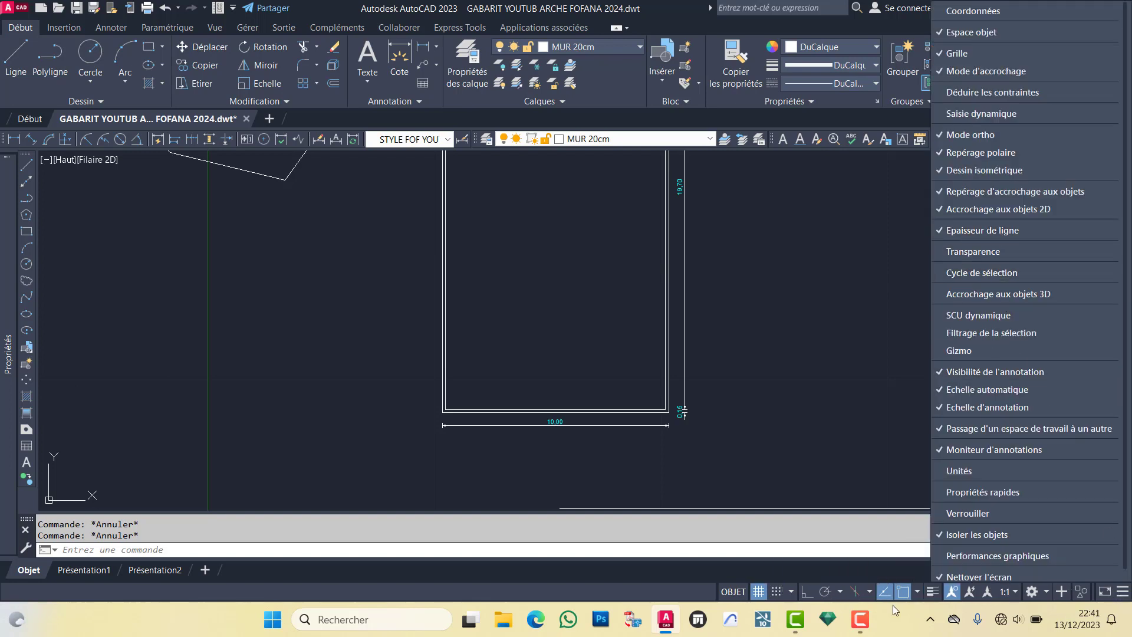
click(776, 415)
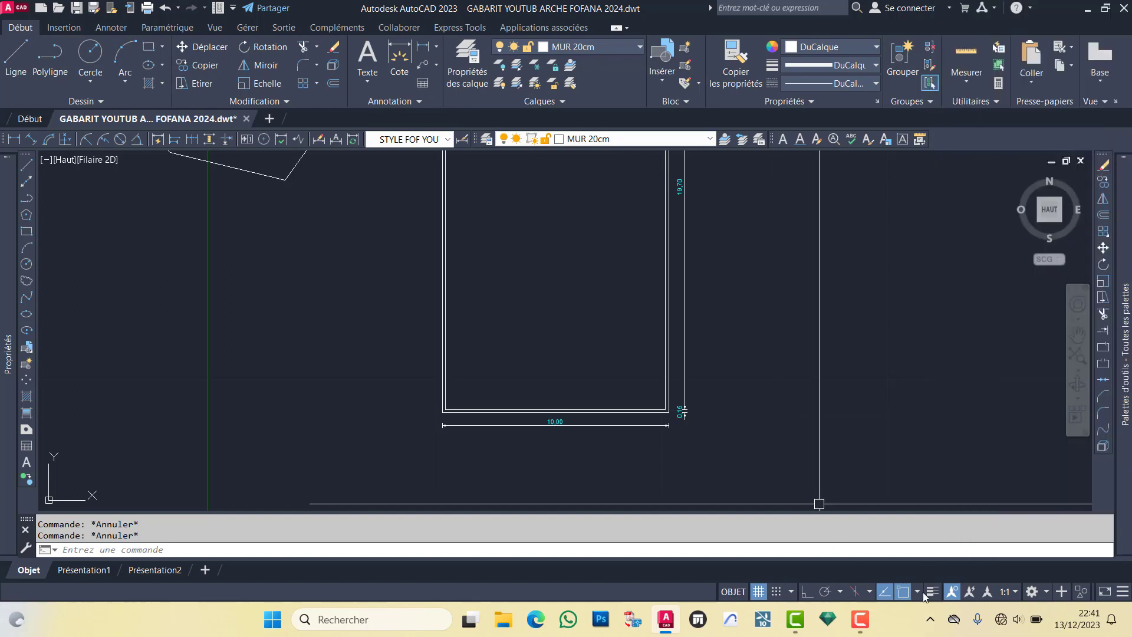
click(930, 596)
scroll(617, 417, up, 5)
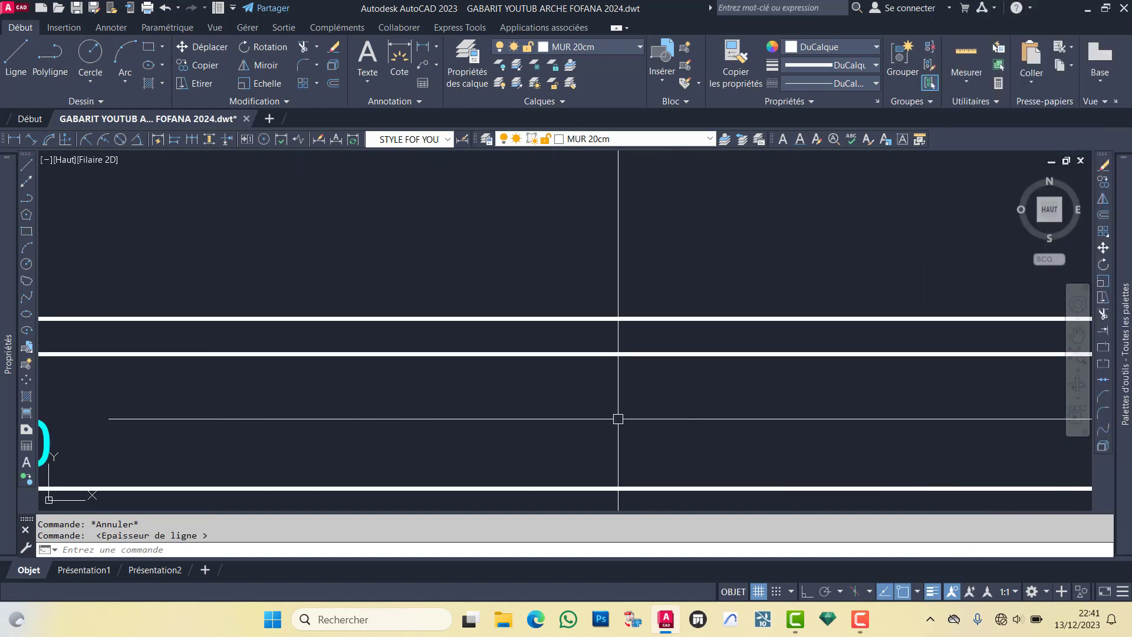
scroll(617, 417, down, 2)
scroll(371, 358, up, 3)
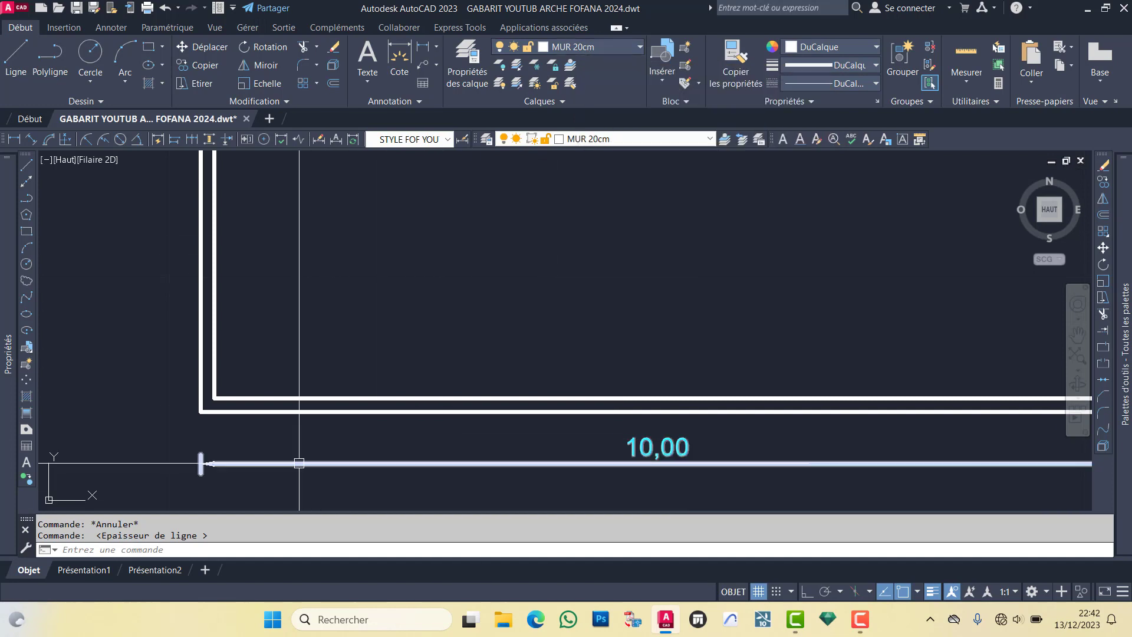
Step: Select the top and right dimensions of the wall frame
scroll(326, 463, down, 3)
click(360, 462)
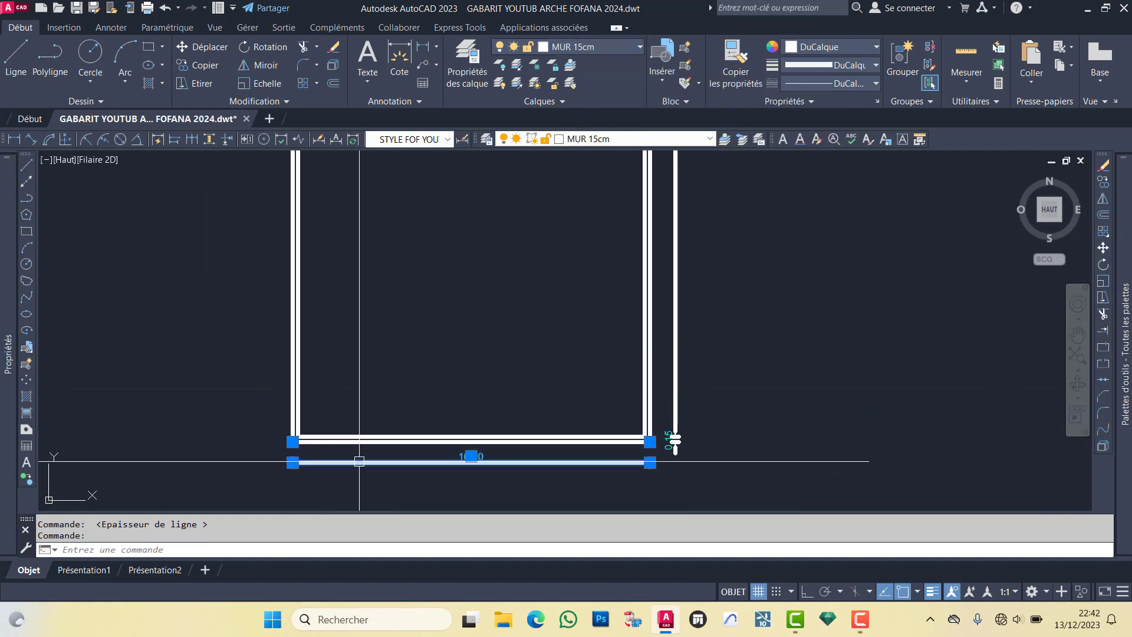
click(708, 454)
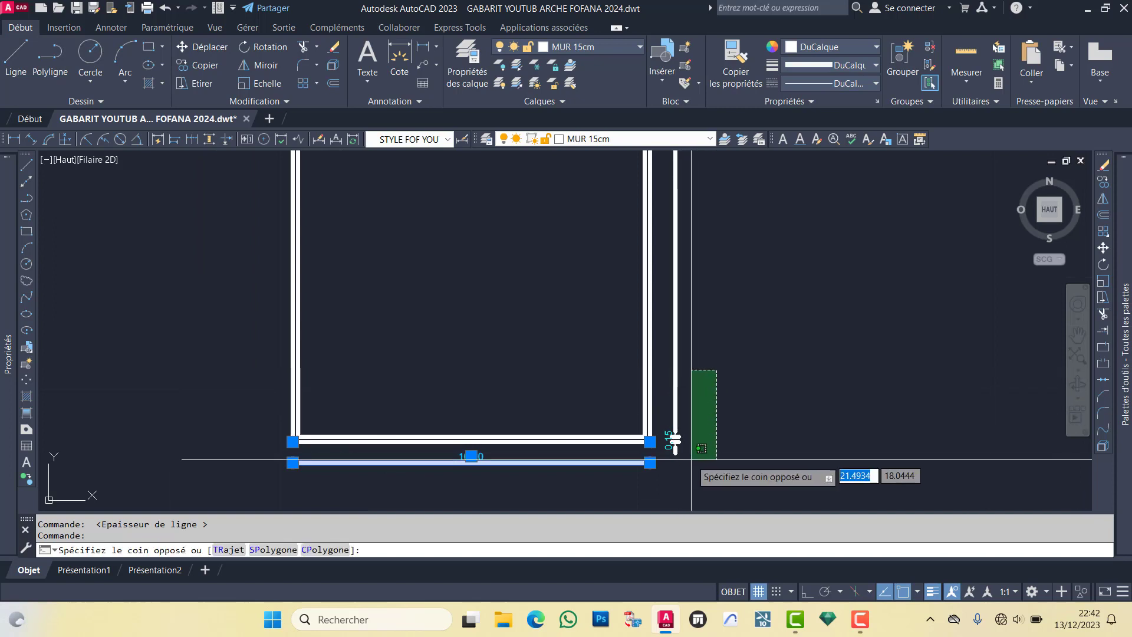
middle_drag(704, 300, 706, 306)
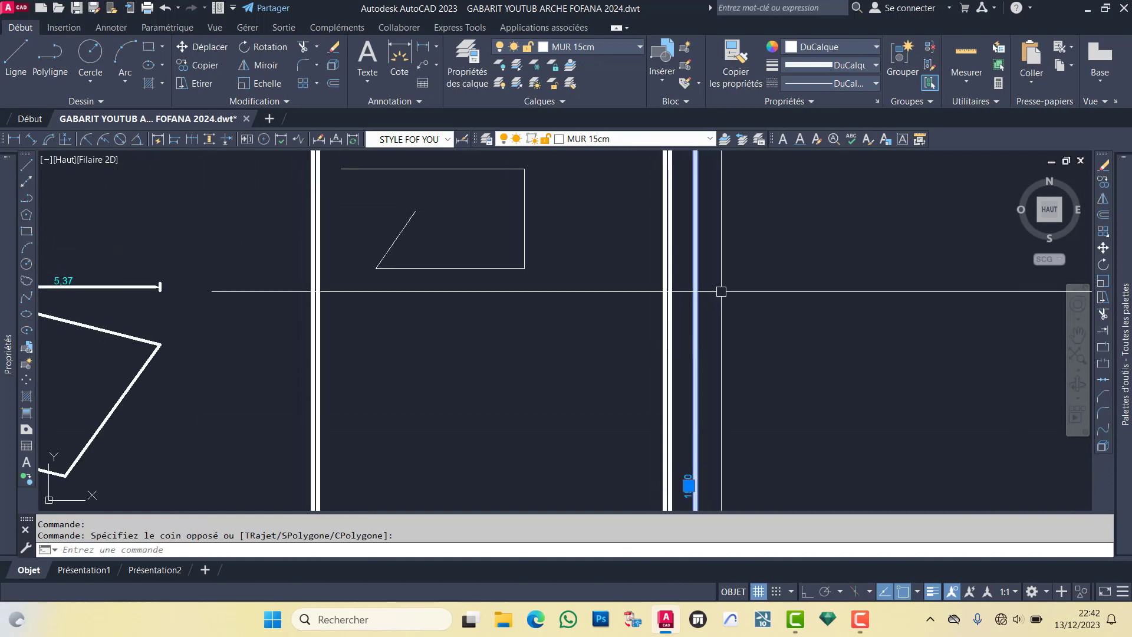
middle_drag(698, 249, 720, 344)
click(543, 269)
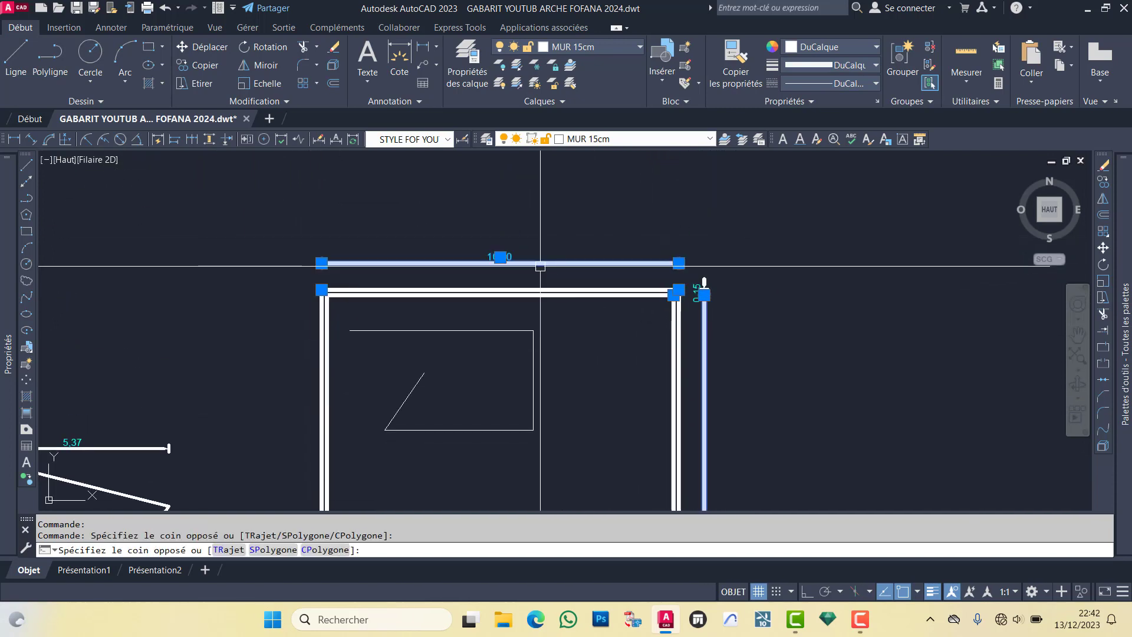
click(733, 244)
click(805, 166)
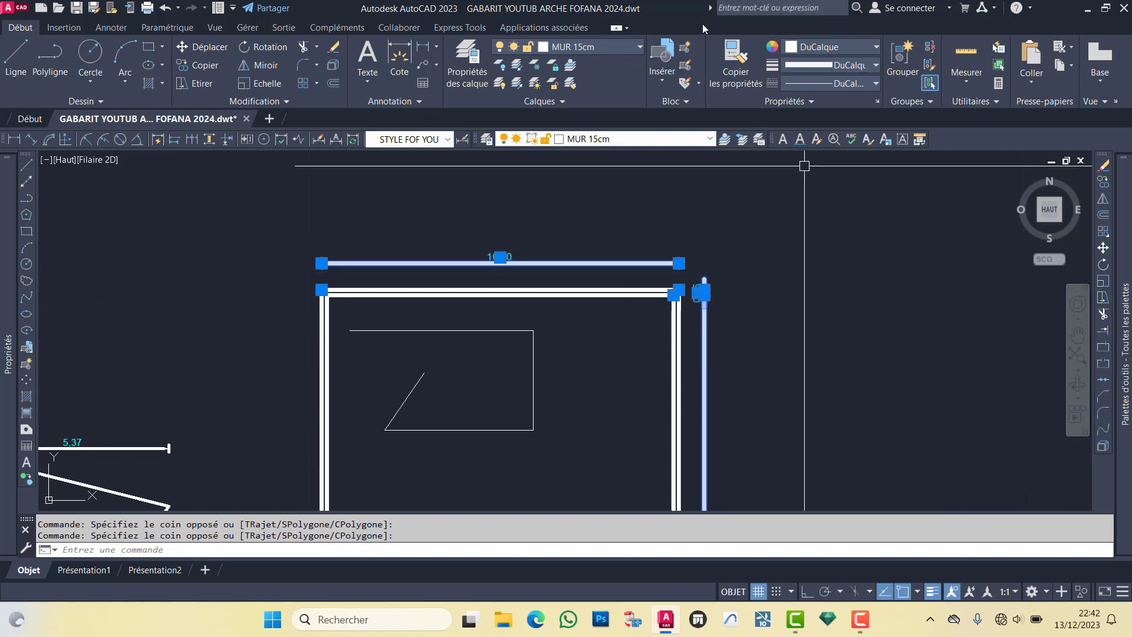
Step: Move the selected dimensions to layer 0 and clear the selection
click(628, 48)
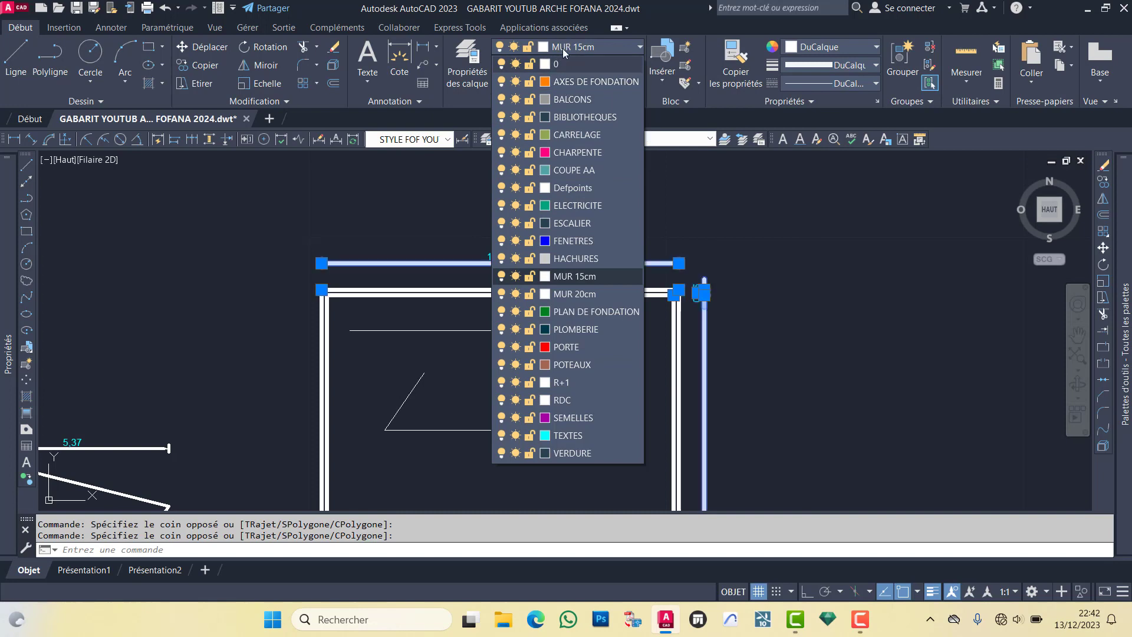
click(575, 294)
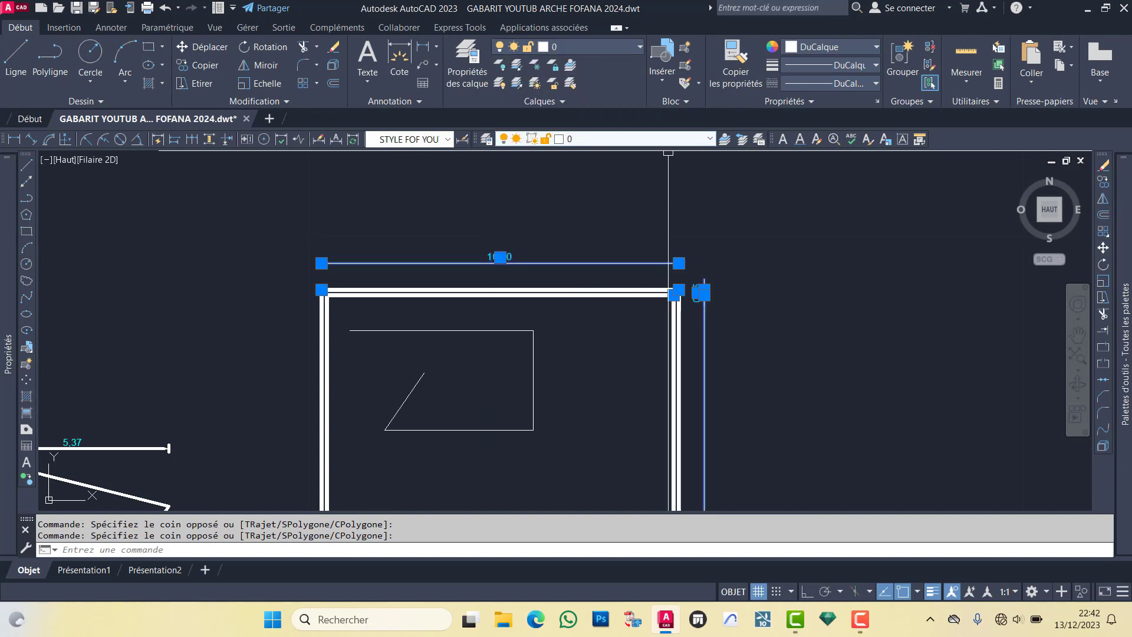
key(Escape)
scroll(494, 249, up, 3)
scroll(494, 248, down, 4)
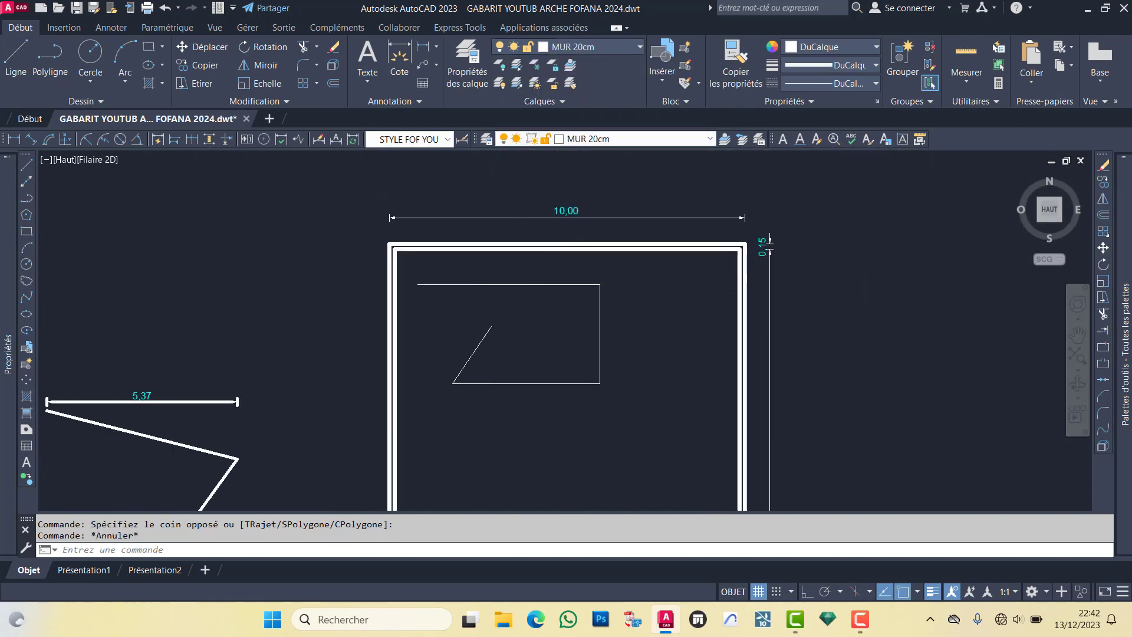
scroll(486, 228, up, 3)
scroll(474, 279, down, 6)
scroll(353, 297, up, 6)
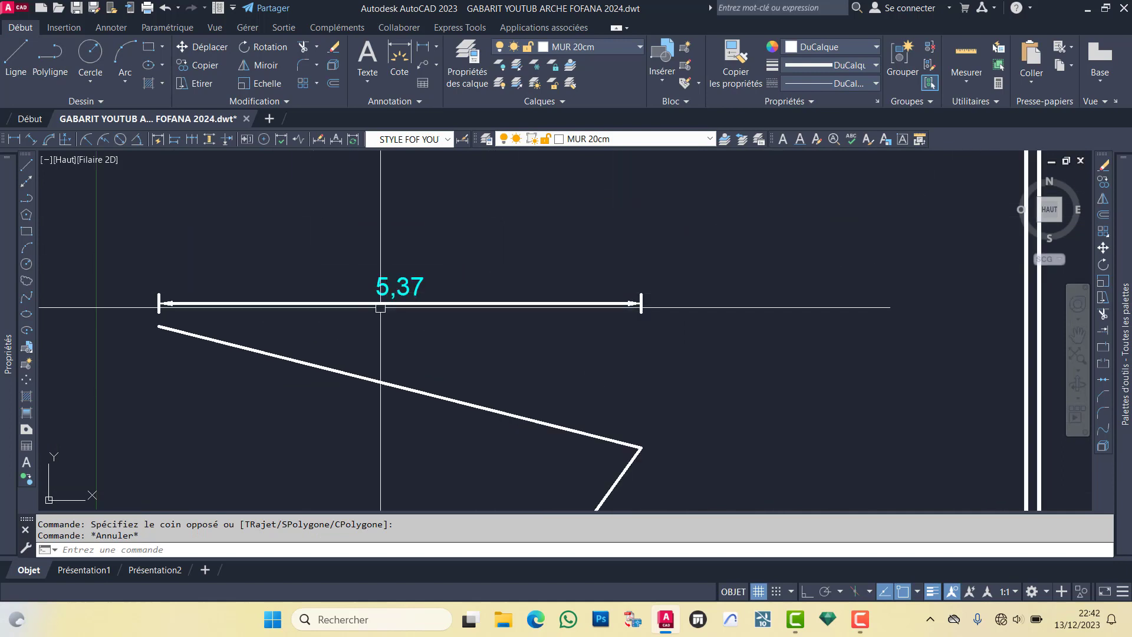
scroll(554, 274, down, 6)
Step: Try Copier les propriétés with the top dimension as source, then cancel it
click(736, 62)
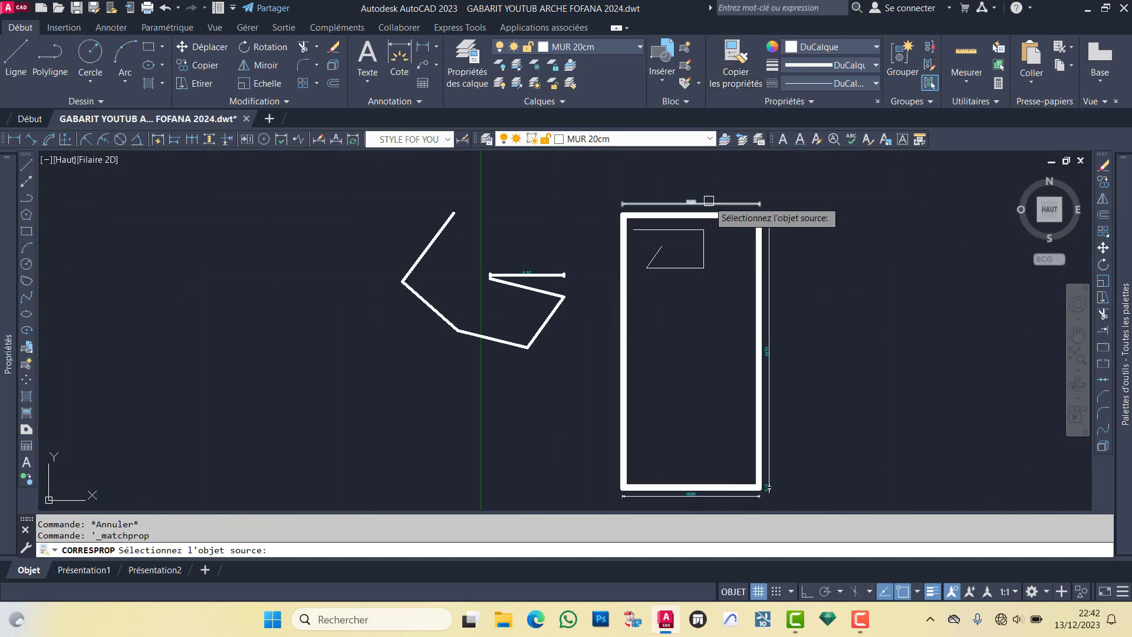
click(687, 202)
key(Escape)
key(Escape)
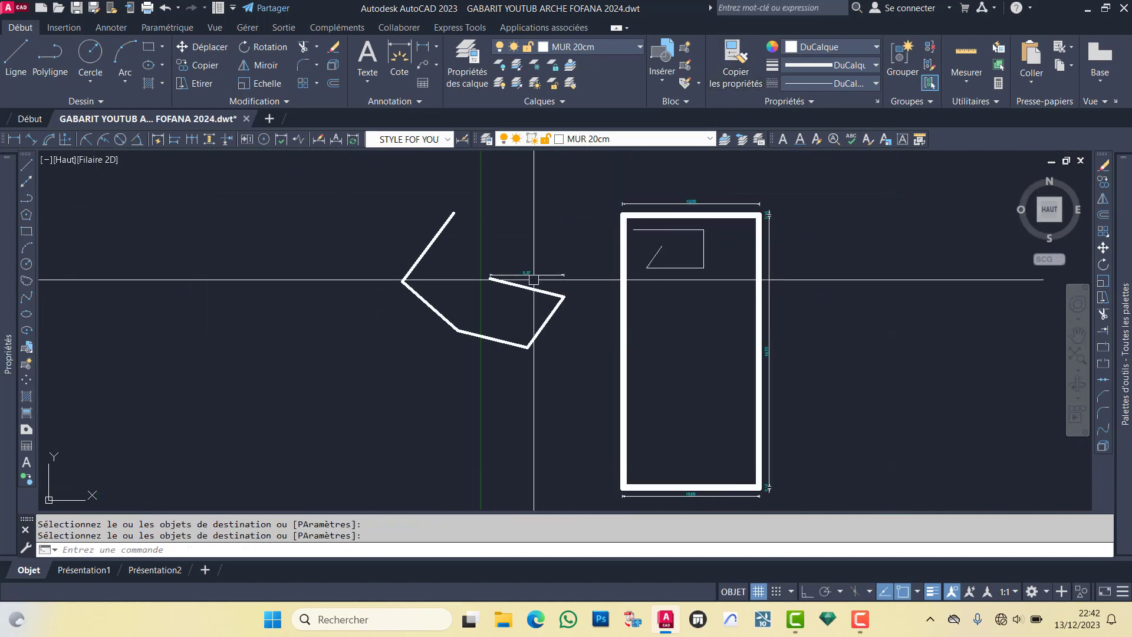
scroll(531, 263, up, 4)
scroll(540, 253, down, 6)
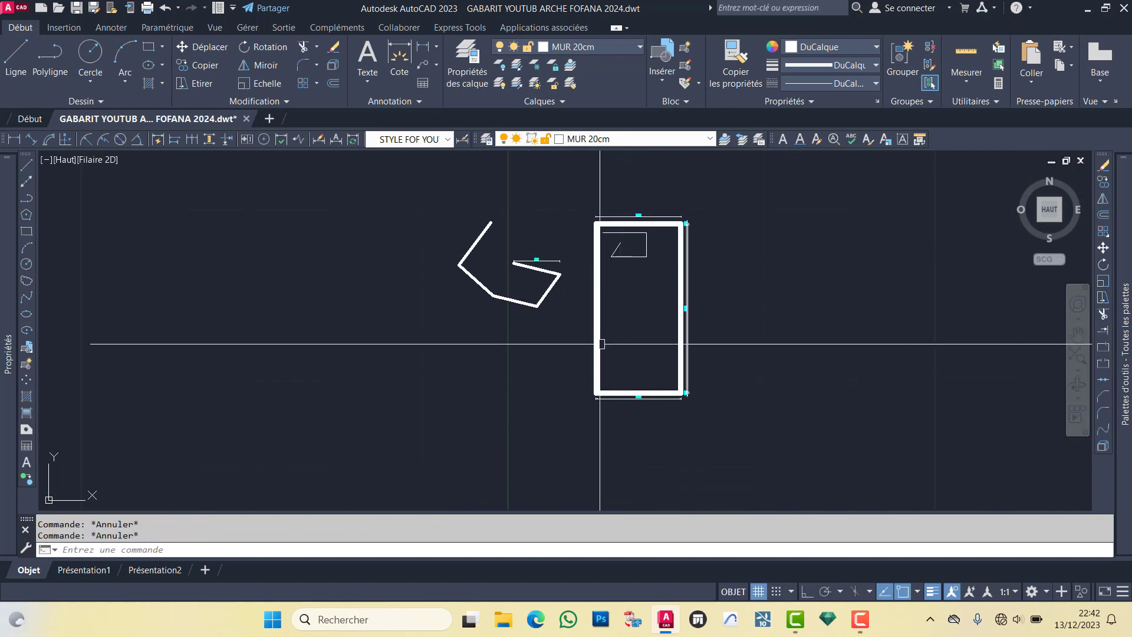
scroll(533, 292, down, 2)
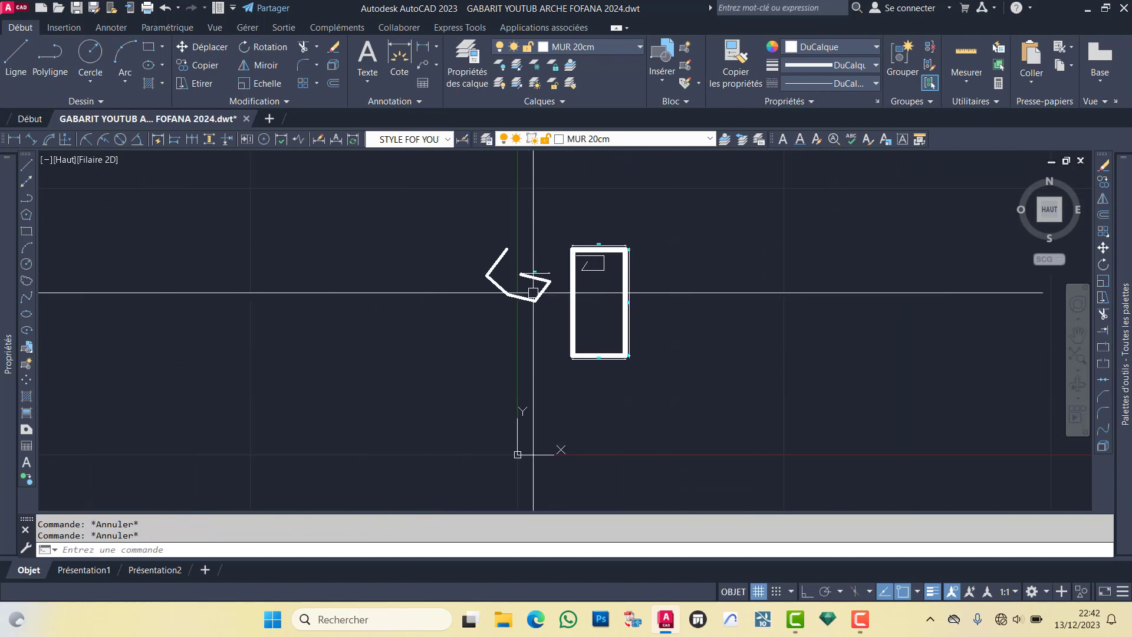
click(860, 619)
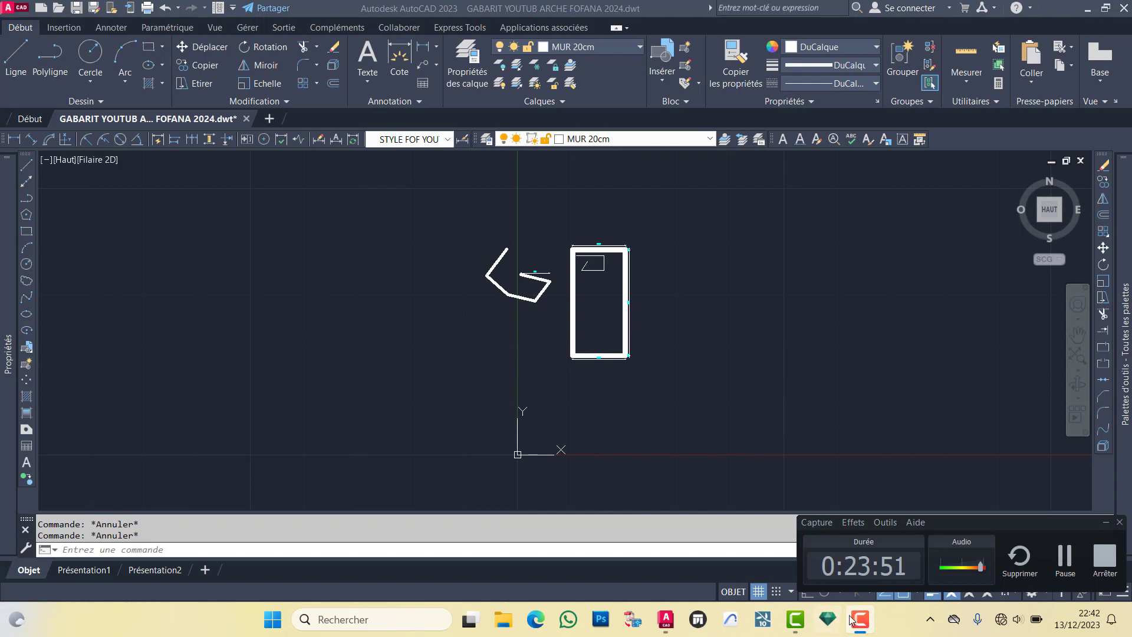
click(853, 620)
Step: Crossing-select the test polylines and the double-walled rectangle
scroll(557, 274, up, 8)
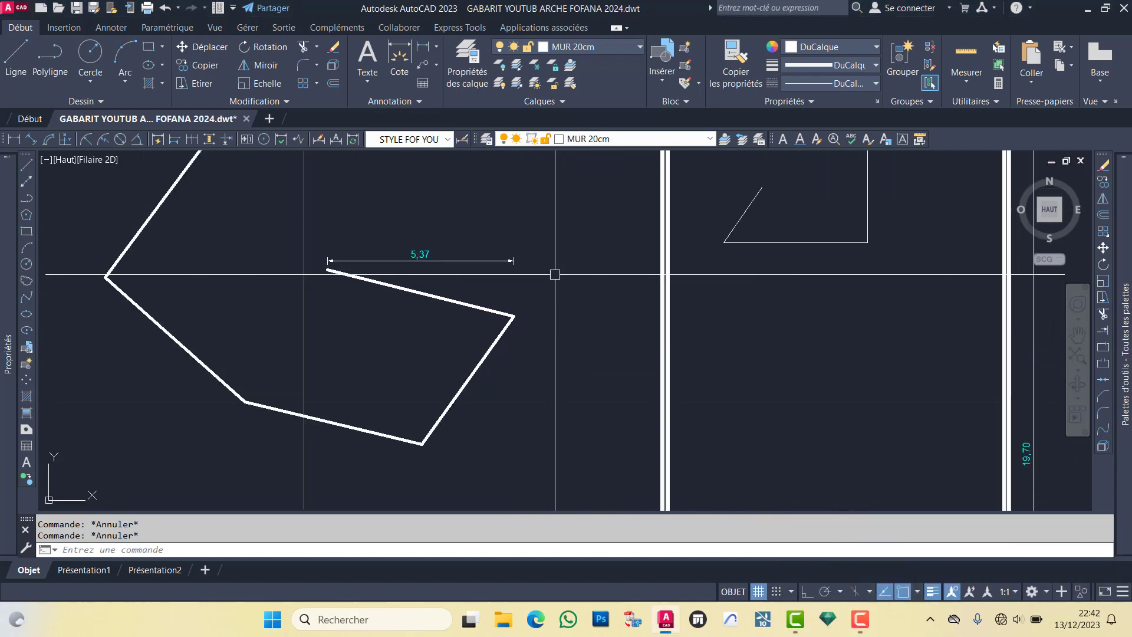
scroll(572, 254, down, 8)
scroll(589, 233, up, 4)
scroll(566, 253, up, 4)
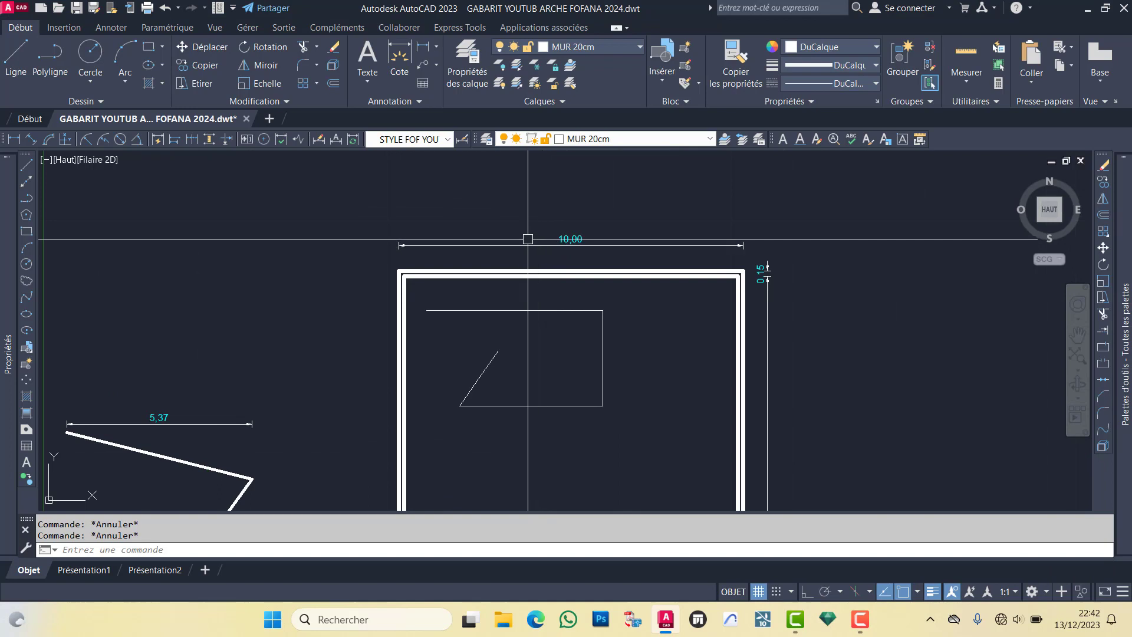
middle_drag(563, 330, 571, 270)
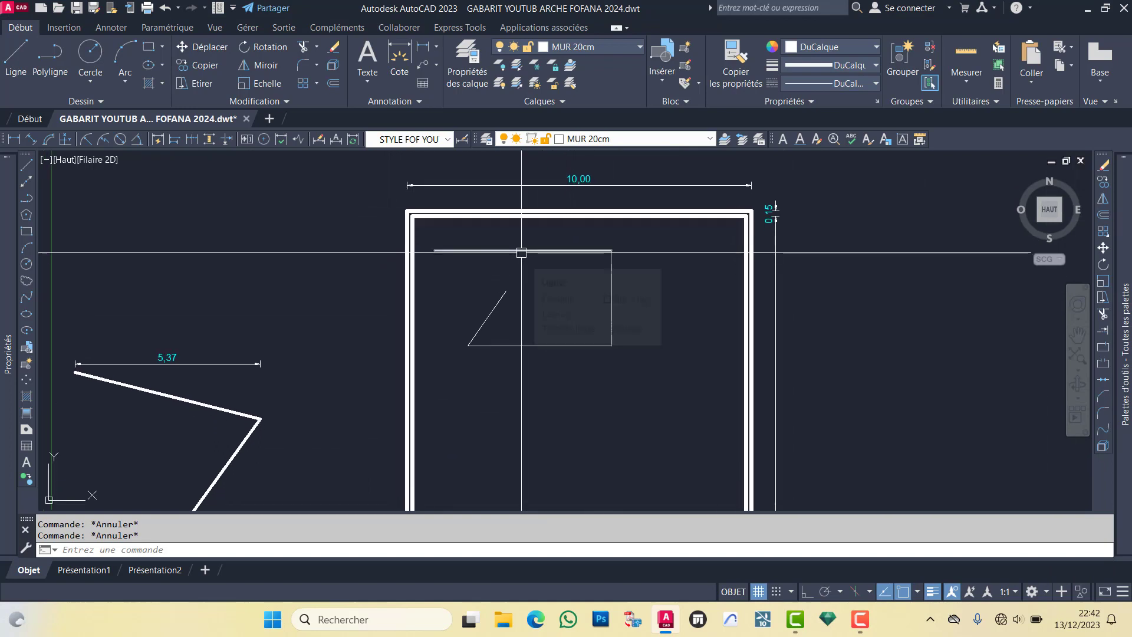
scroll(521, 253, down, 5)
click(660, 203)
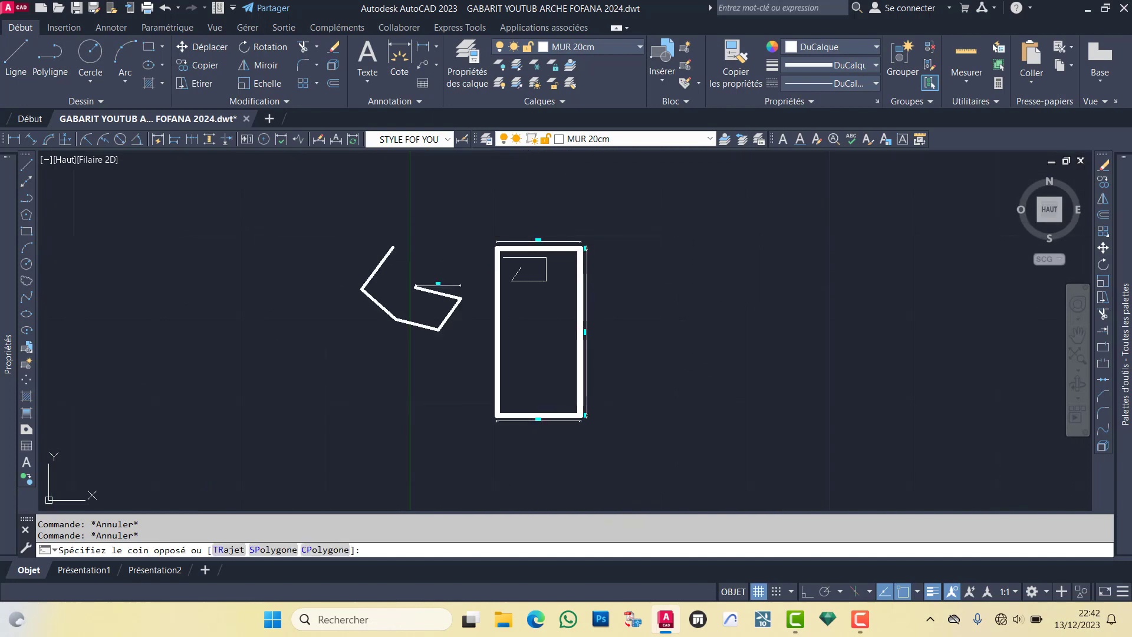
click(366, 454)
Step: Erase the selected test sketches and save the emptied template with Ctrl+S
key(Delete)
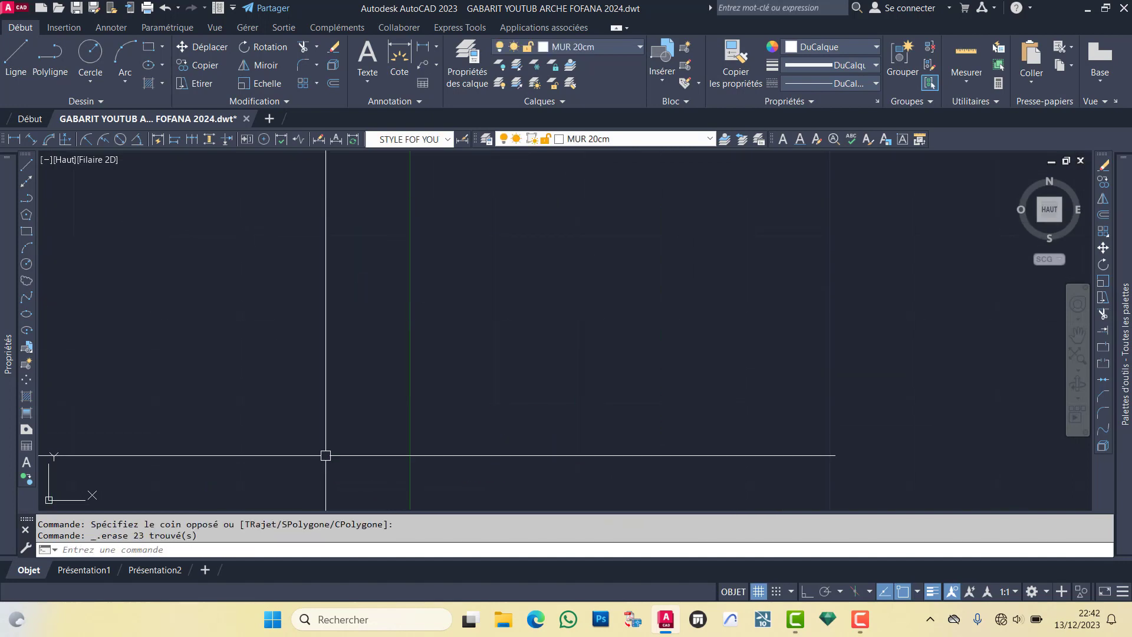
click(610, 47)
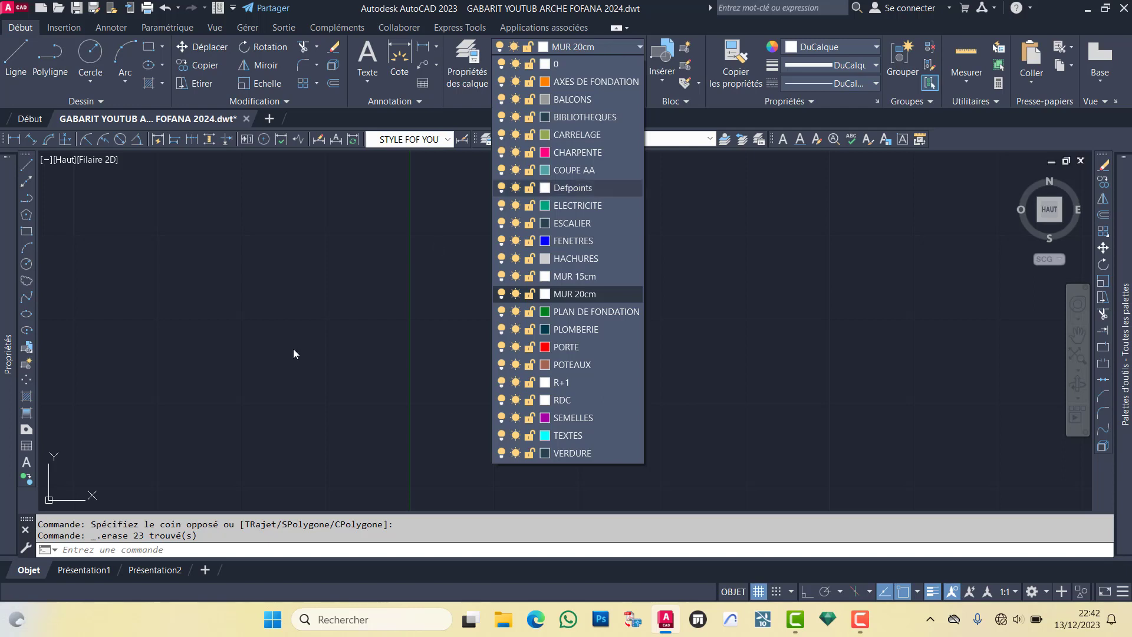
key(Escape)
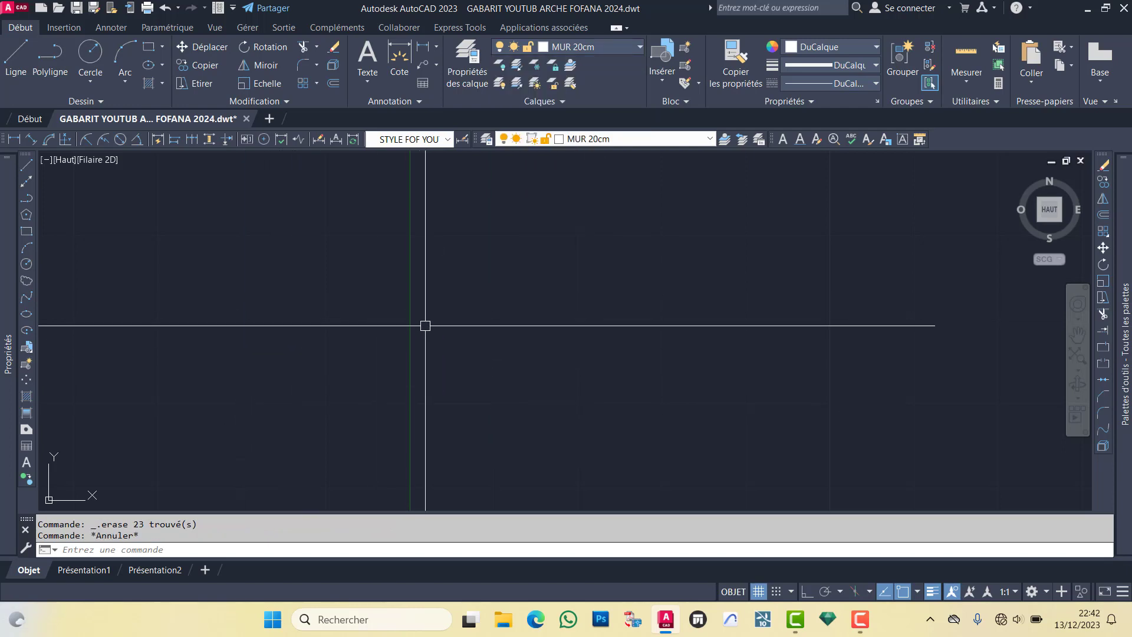
middle_drag(430, 326, 430, 394)
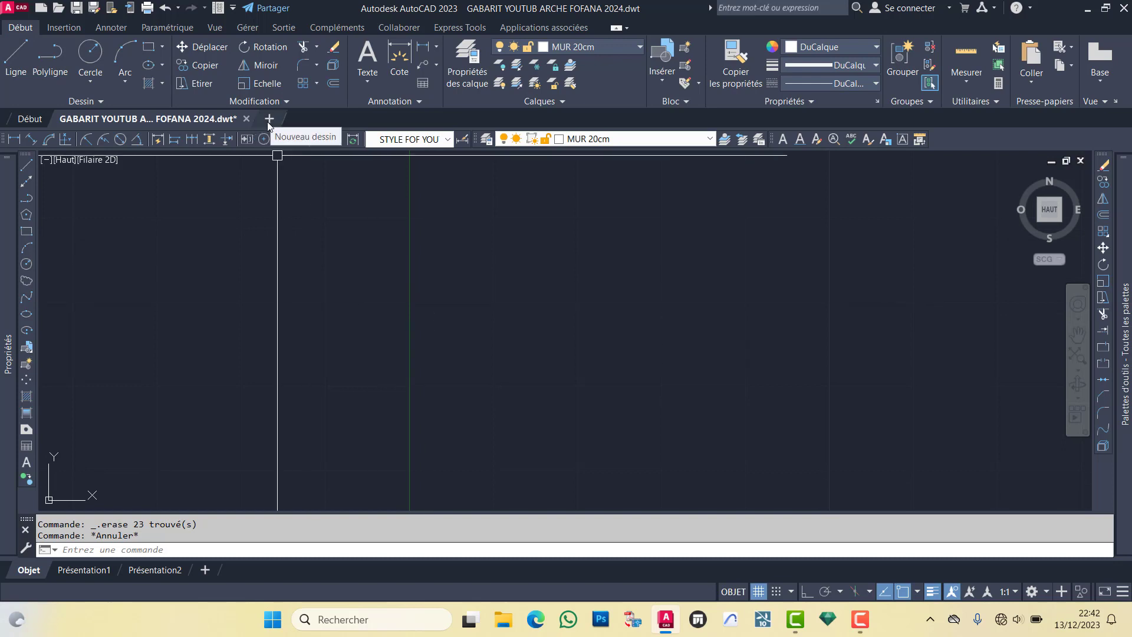
key(ctrl+s)
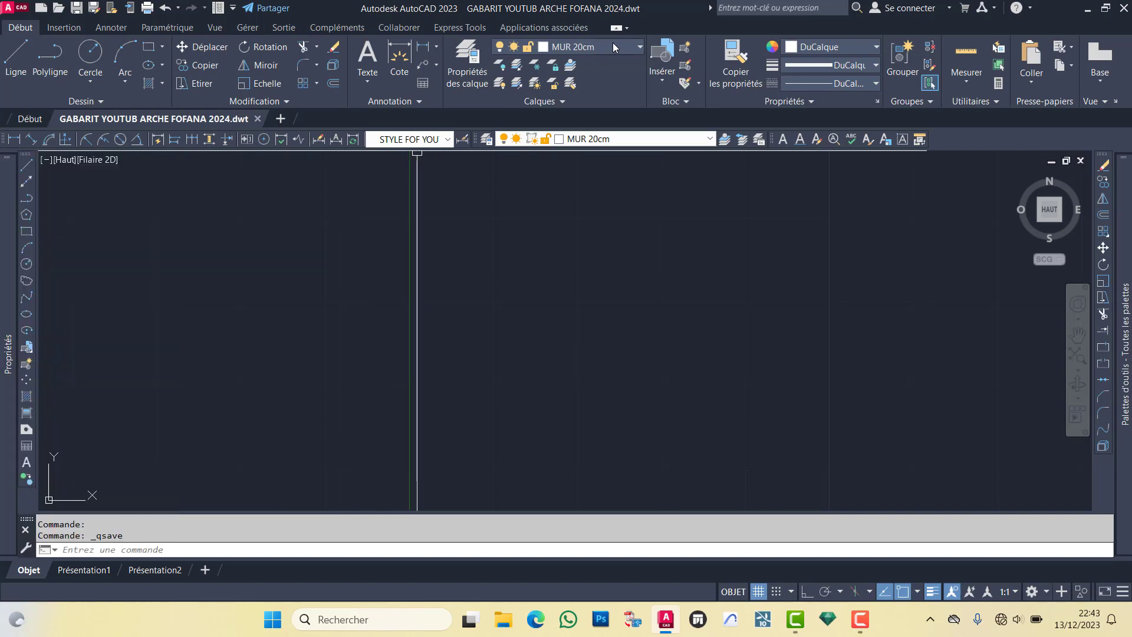
click(609, 43)
Step: Make layer 0 current, then open blank drawing Dessin11 and review its layers
click(584, 65)
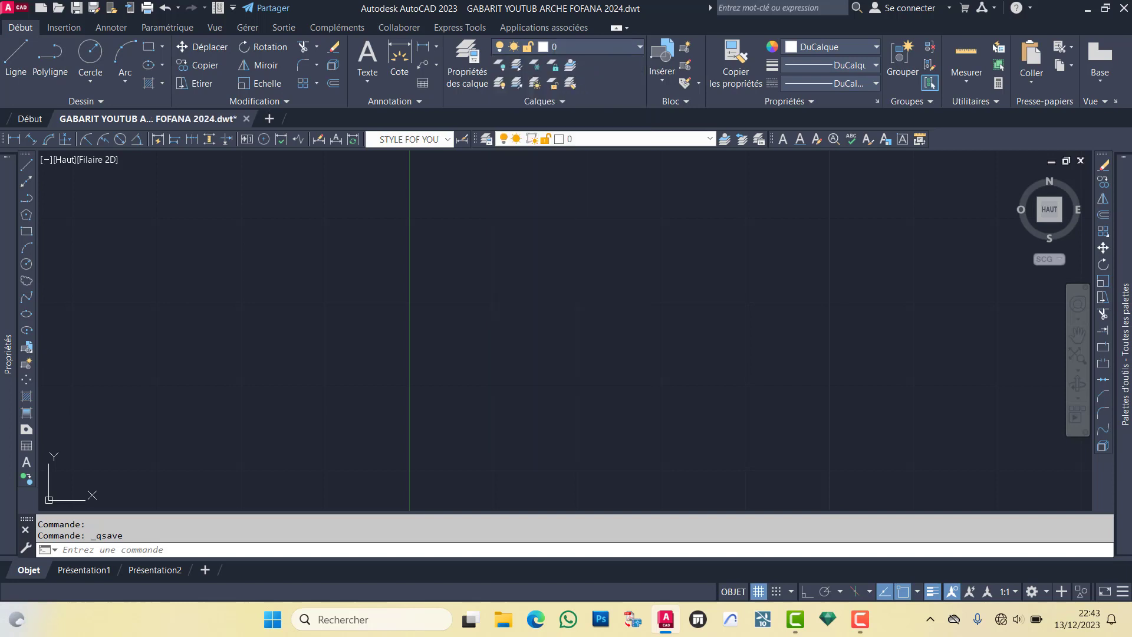
click(268, 118)
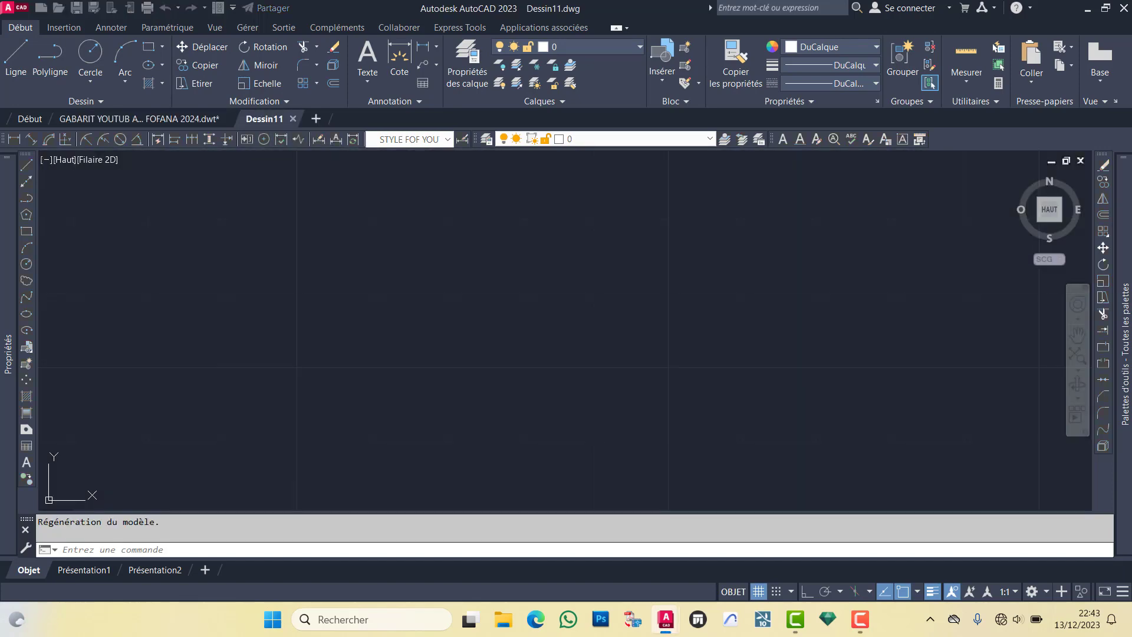
click(577, 50)
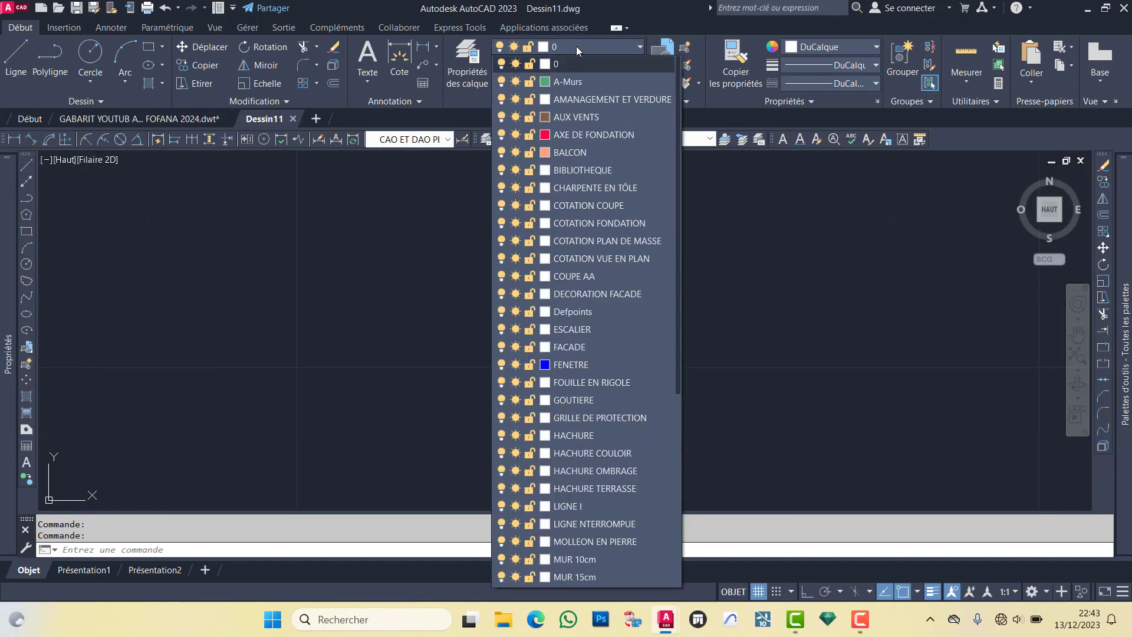
scroll(599, 331, down, 6)
scroll(596, 295, up, 5)
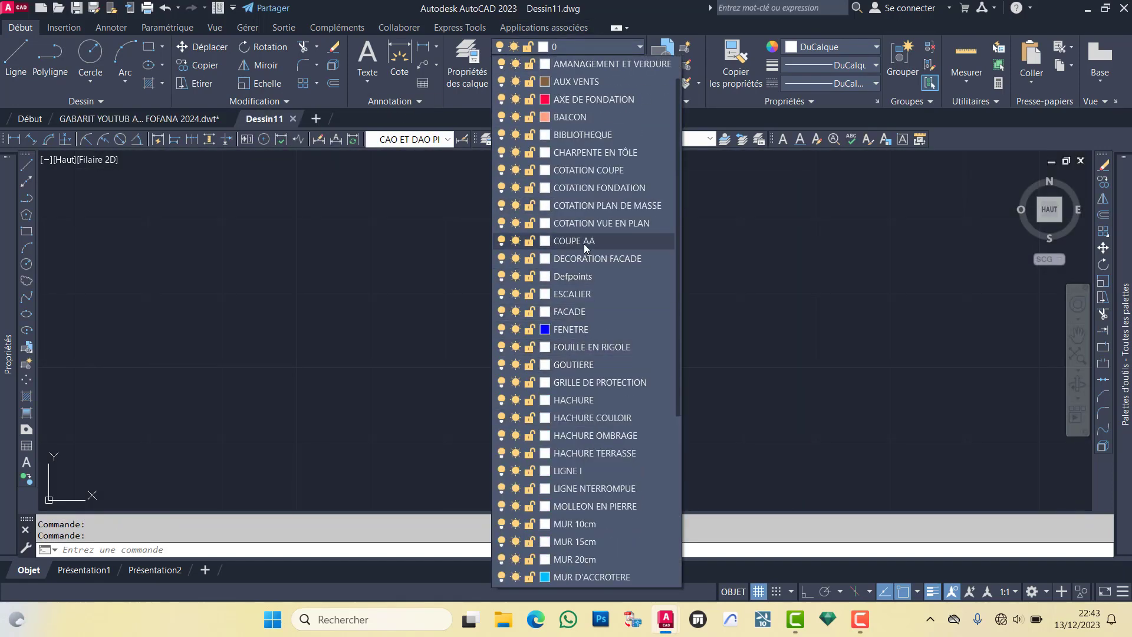
scroll(586, 246, up, 2)
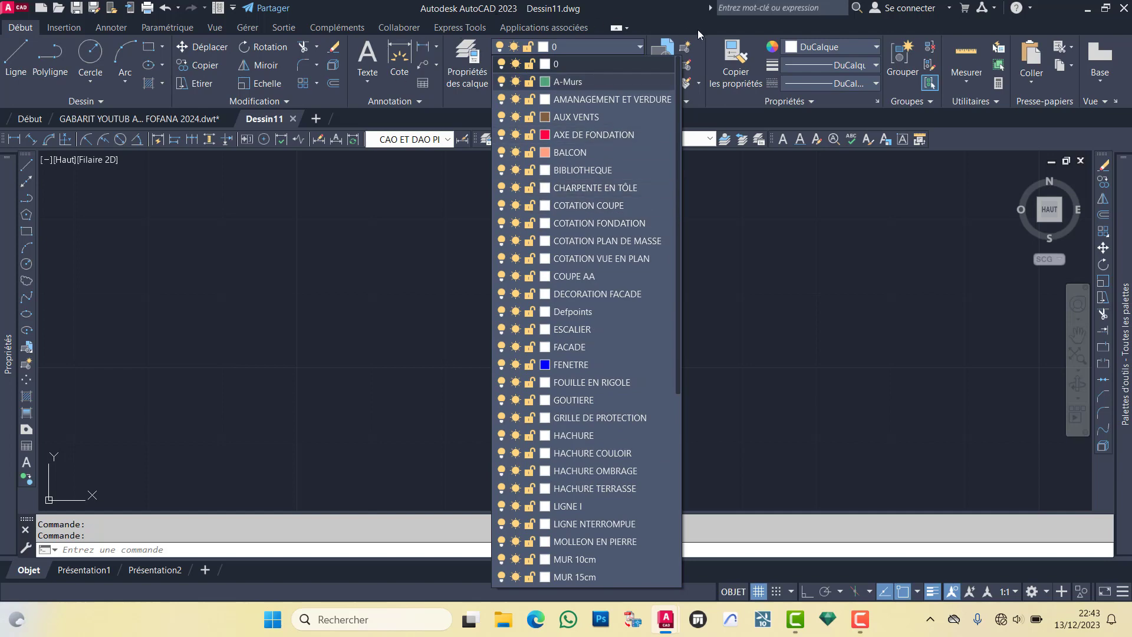
click(642, 50)
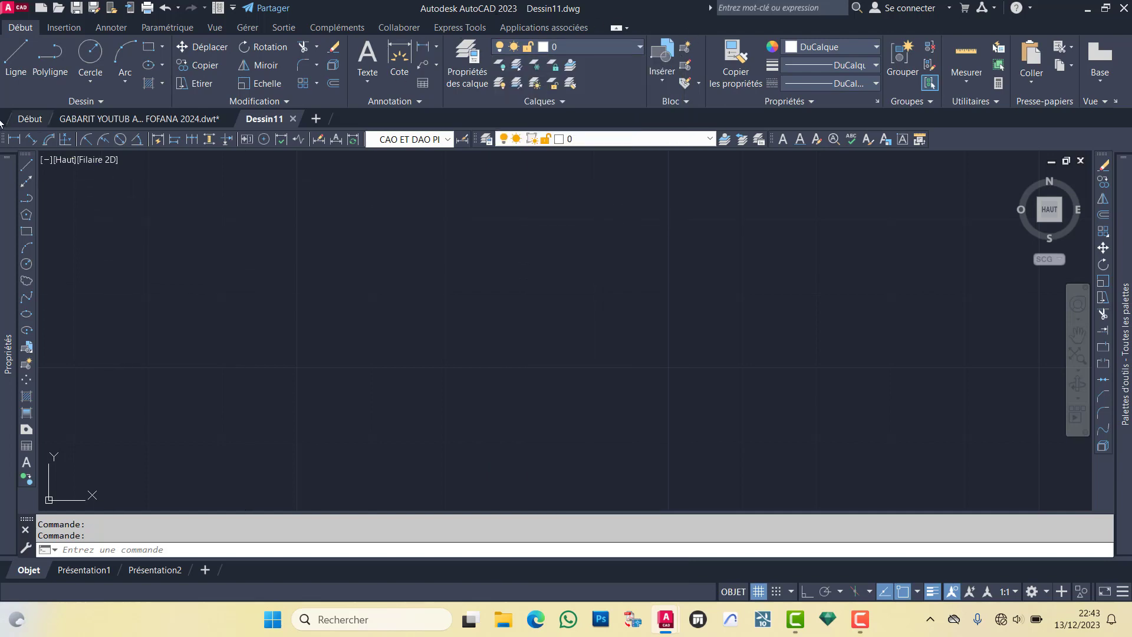
Step: Browse the start page's template list, then return to the GABARIT template tab
click(24, 119)
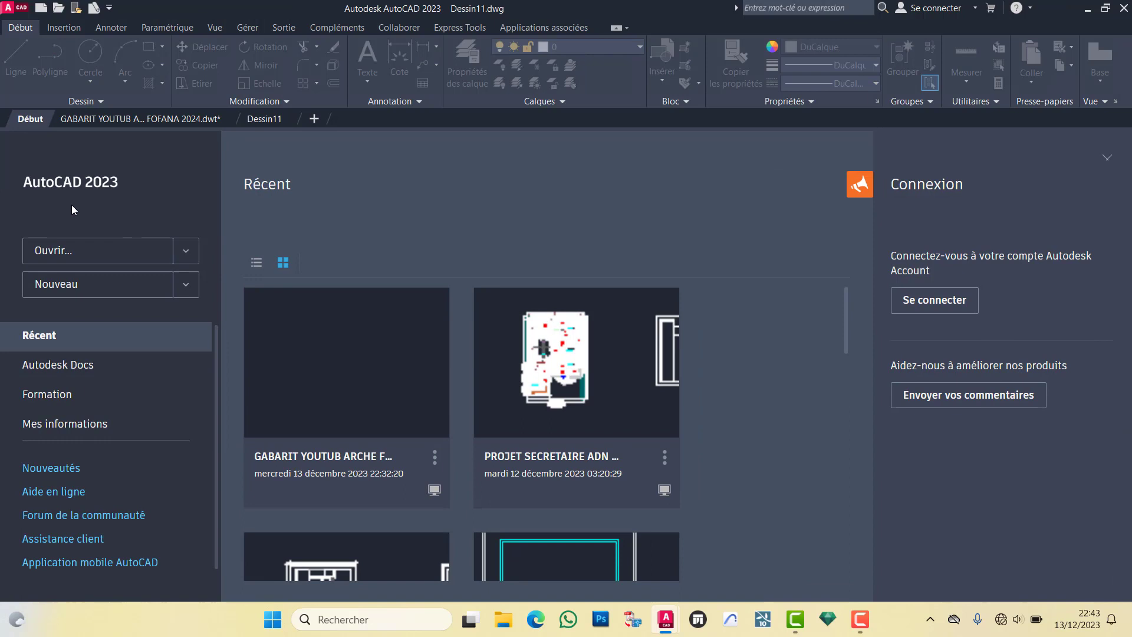
click(187, 286)
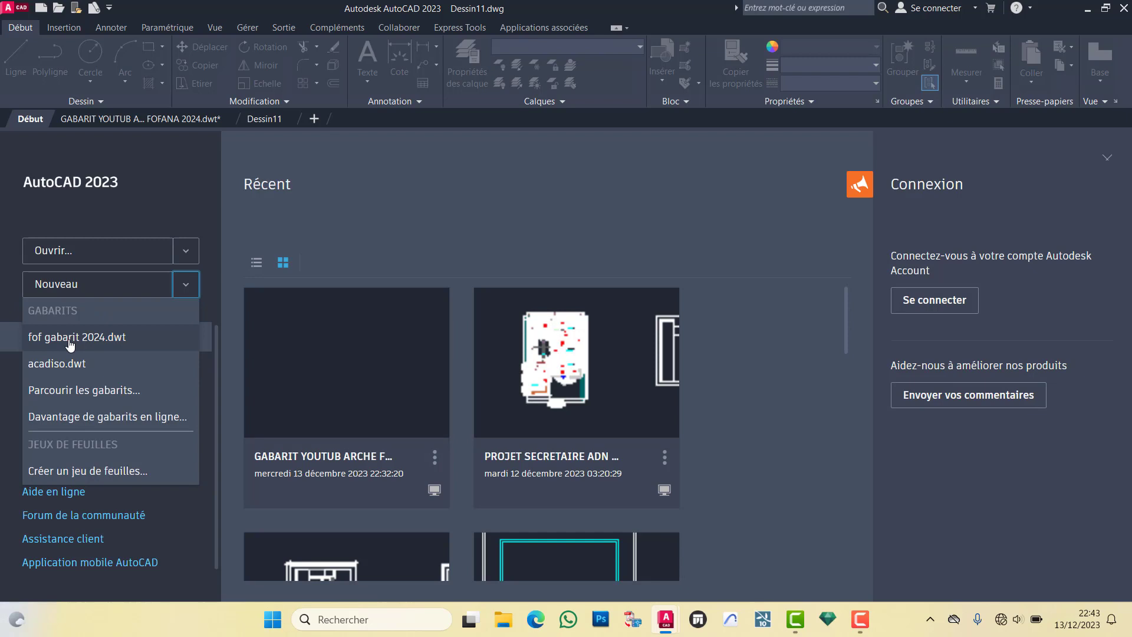
click(131, 120)
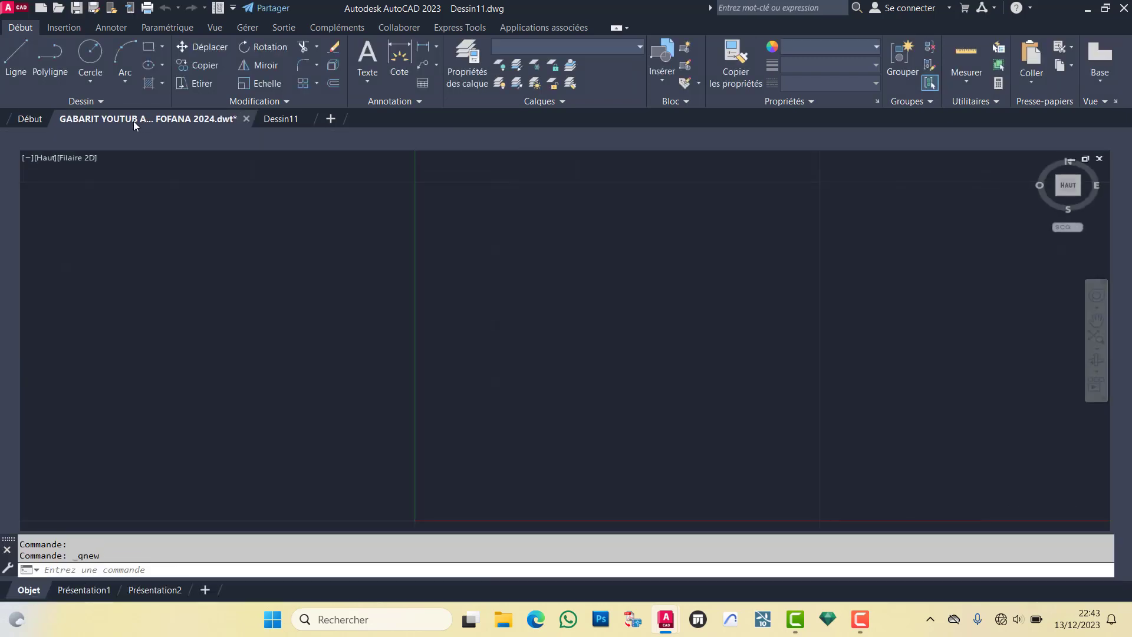
Step: Window-select an empty area of the template, catching nothing
scroll(480, 366, up, 3)
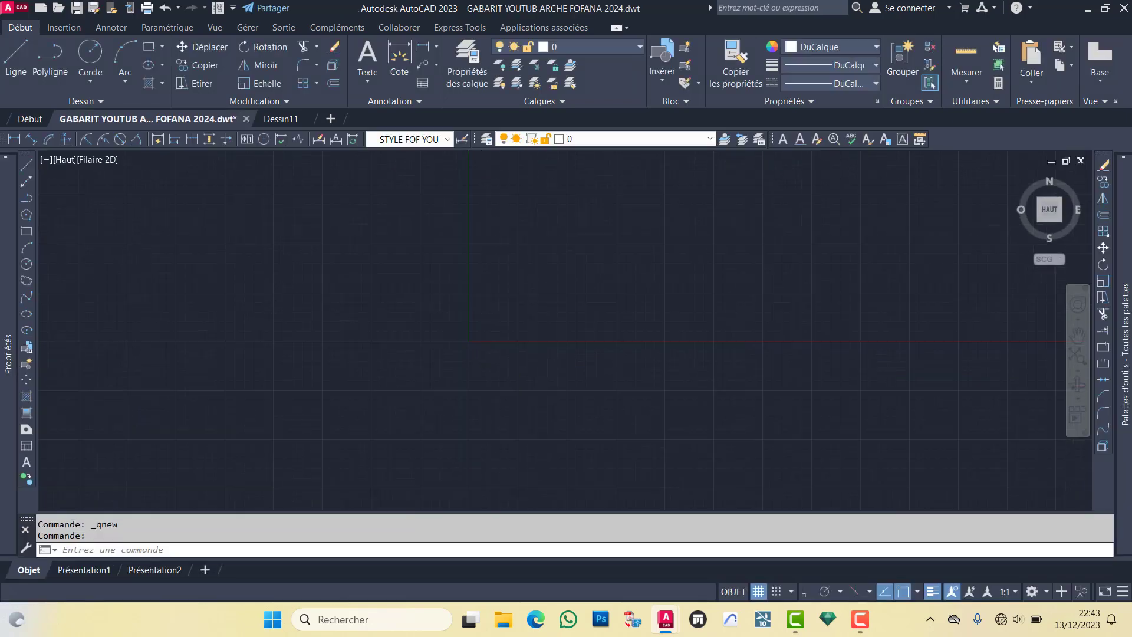
click(671, 218)
click(298, 416)
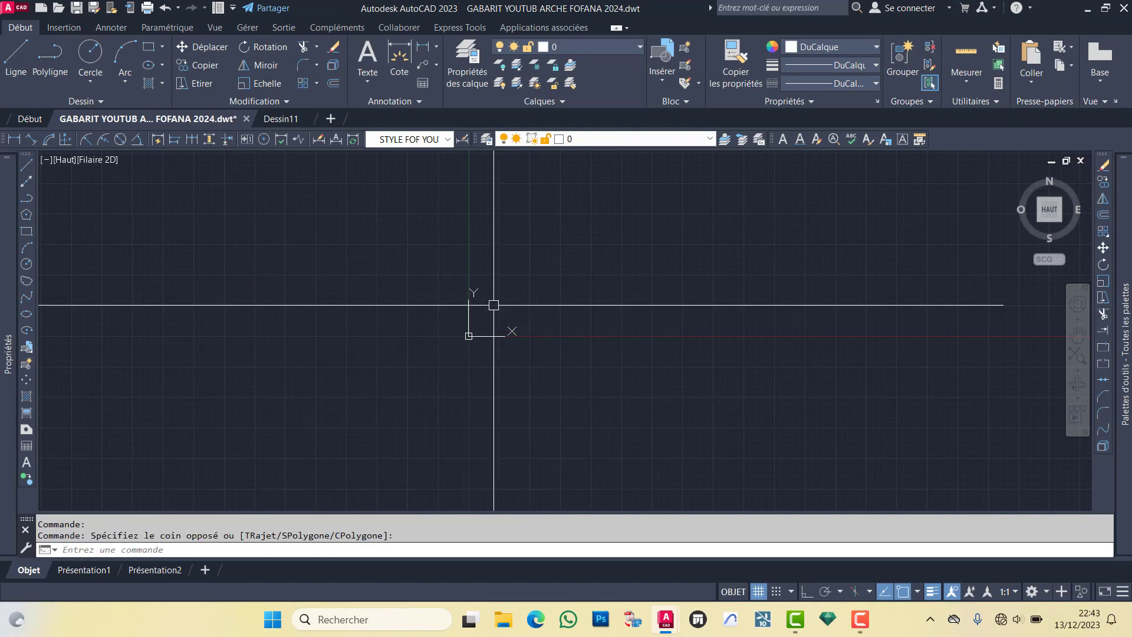
scroll(470, 311, up, 2)
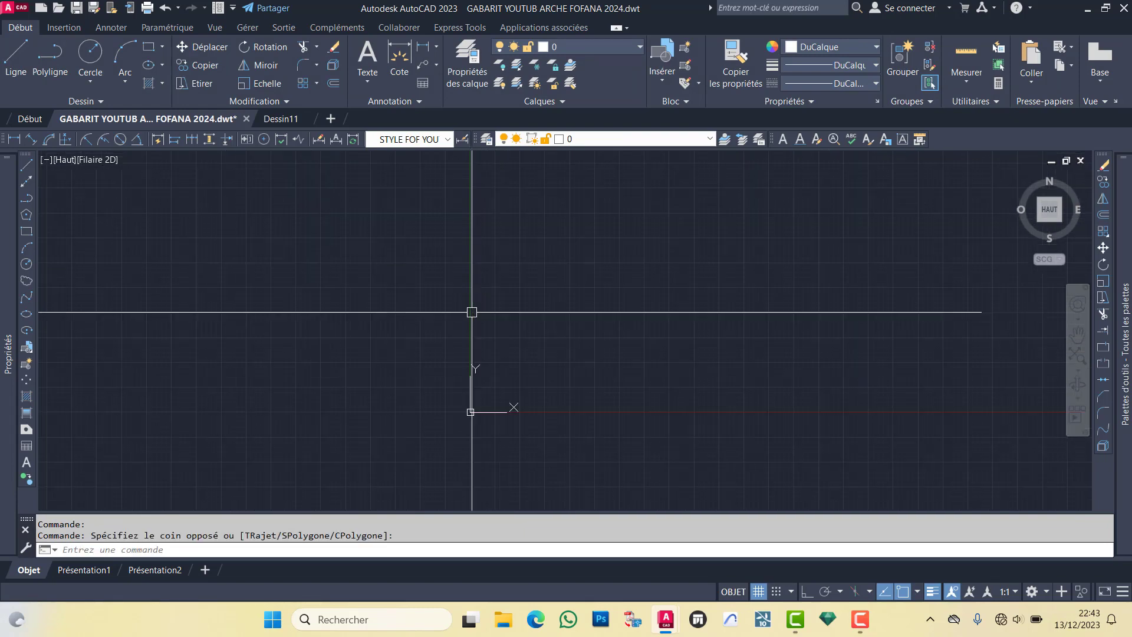
scroll(463, 312, down, 3)
scroll(446, 311, up, 2)
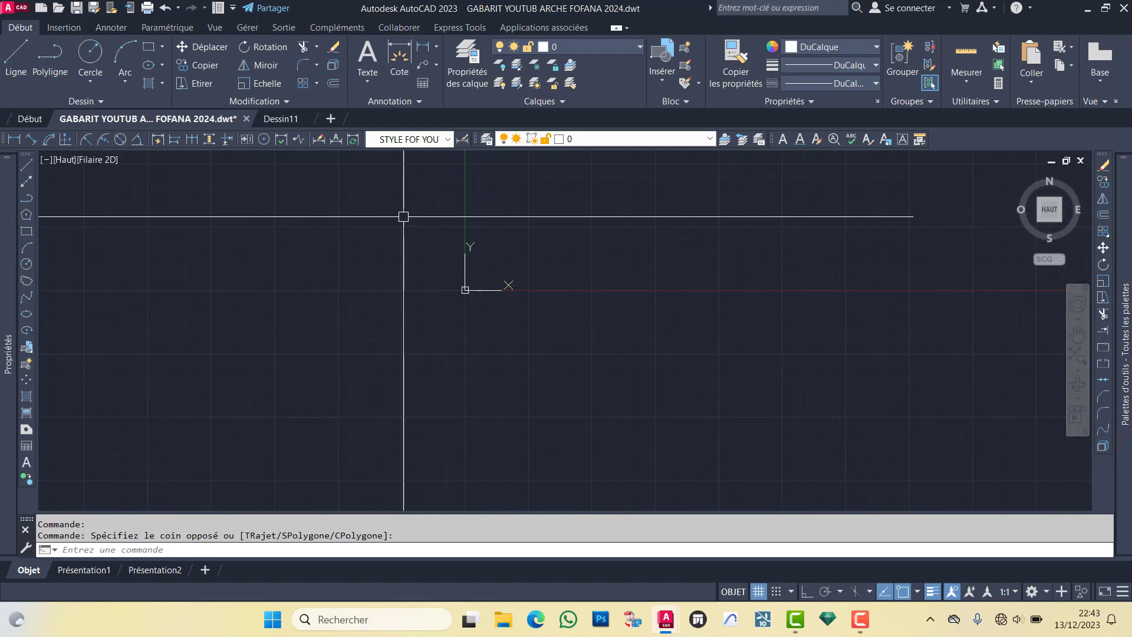
Step: Open blank drawing Dessin12, then close both Dessin12 and Dessin11
click(330, 119)
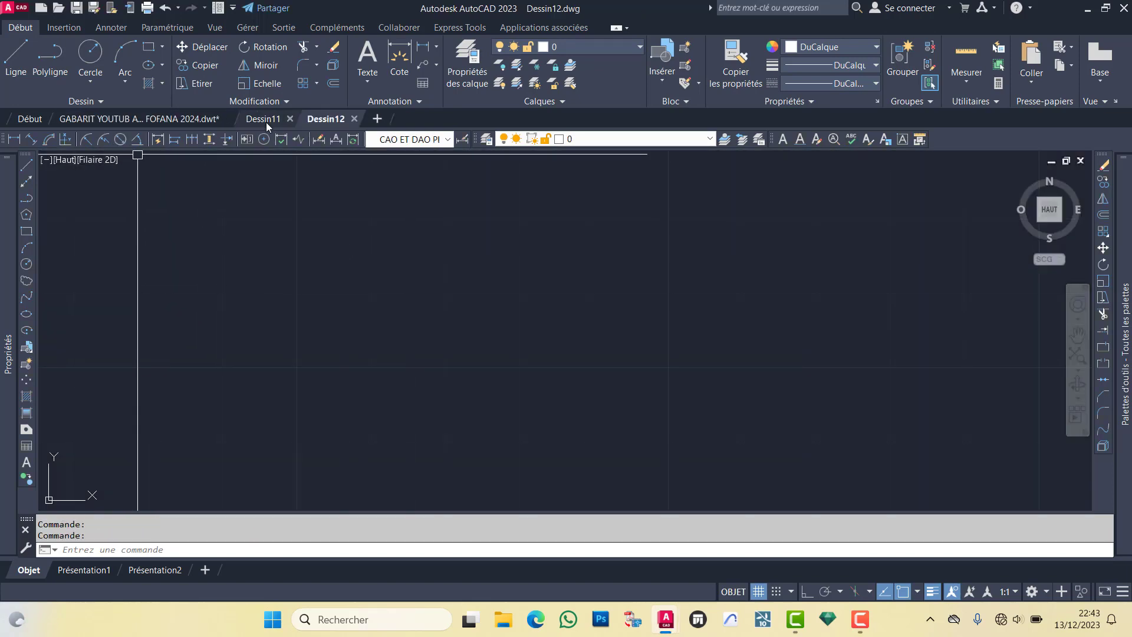
click(354, 118)
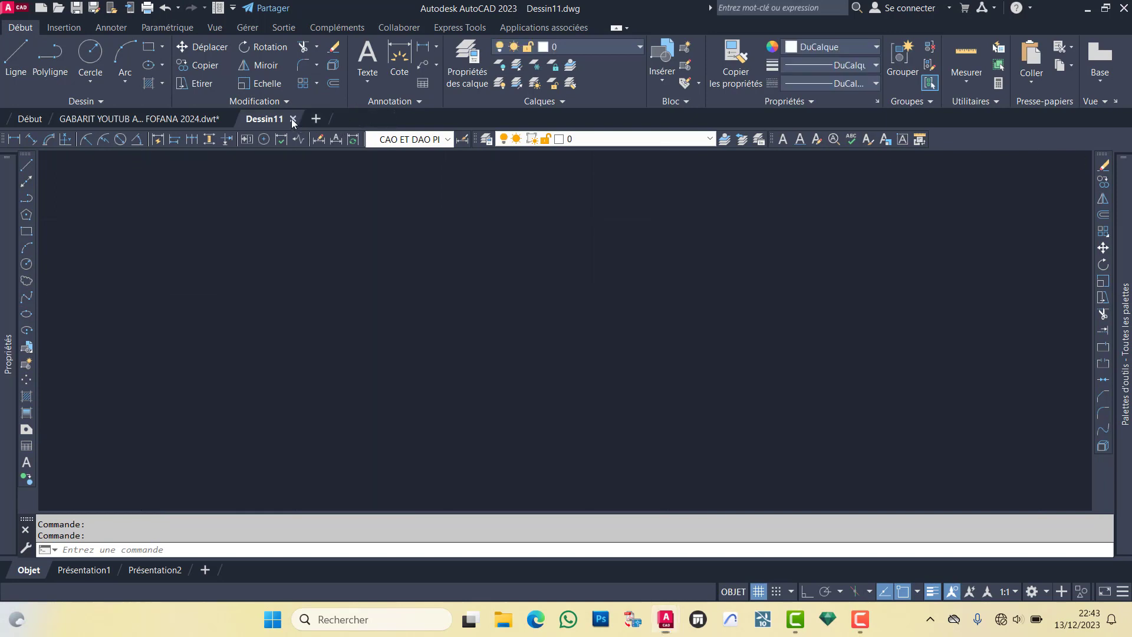
click(292, 118)
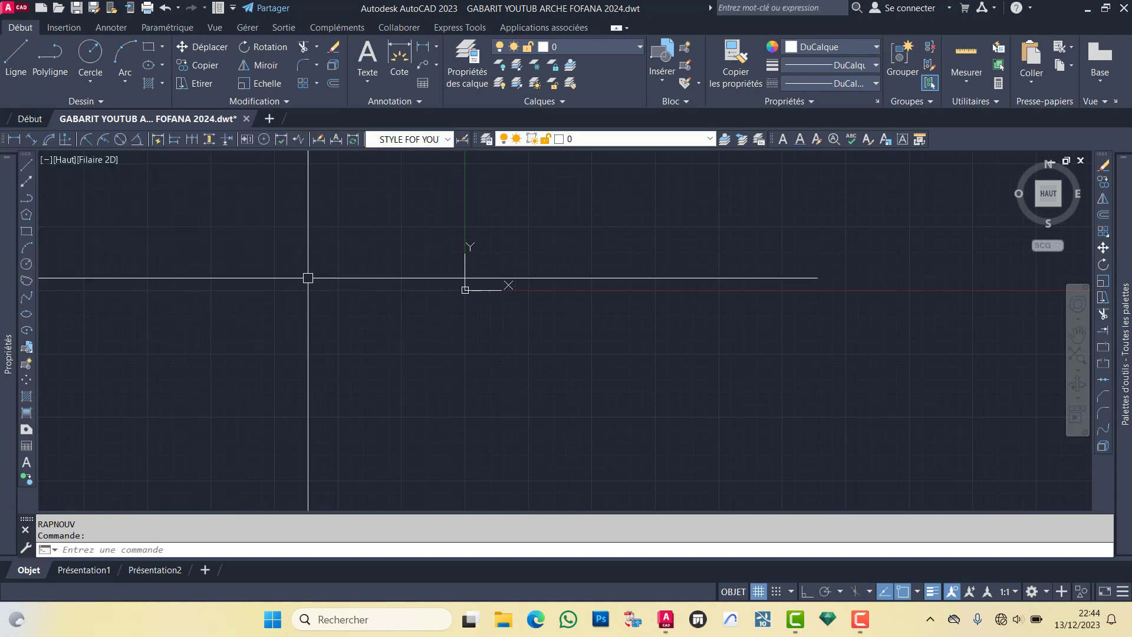
Step: Open Options on the Fichiers tab and expand the Paramètres du gabarit group
click(11, 8)
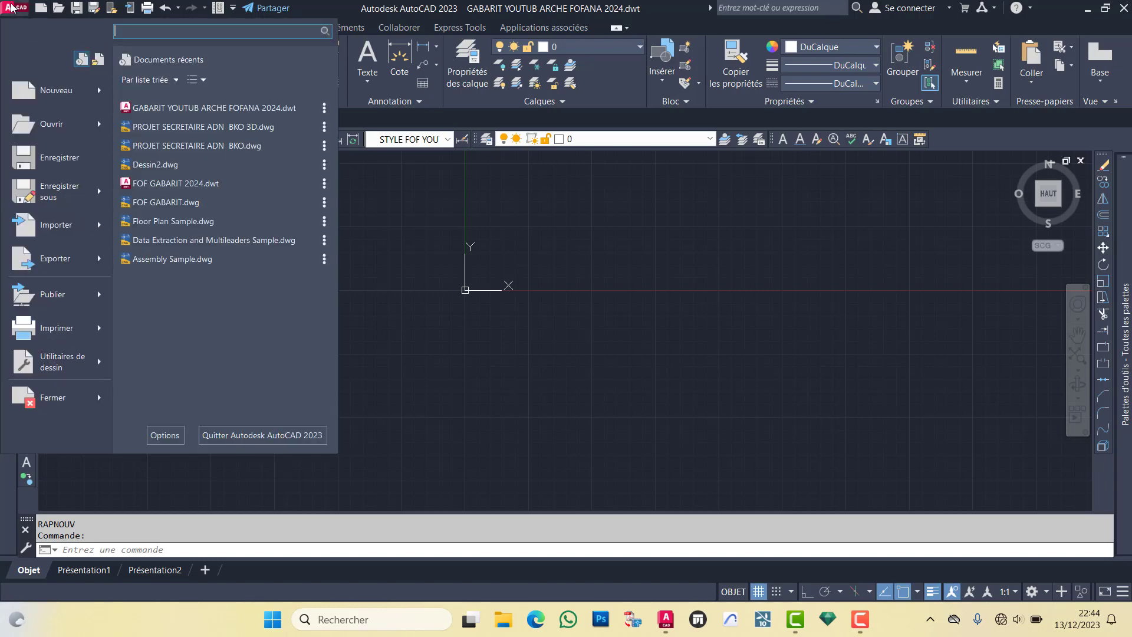
click(165, 437)
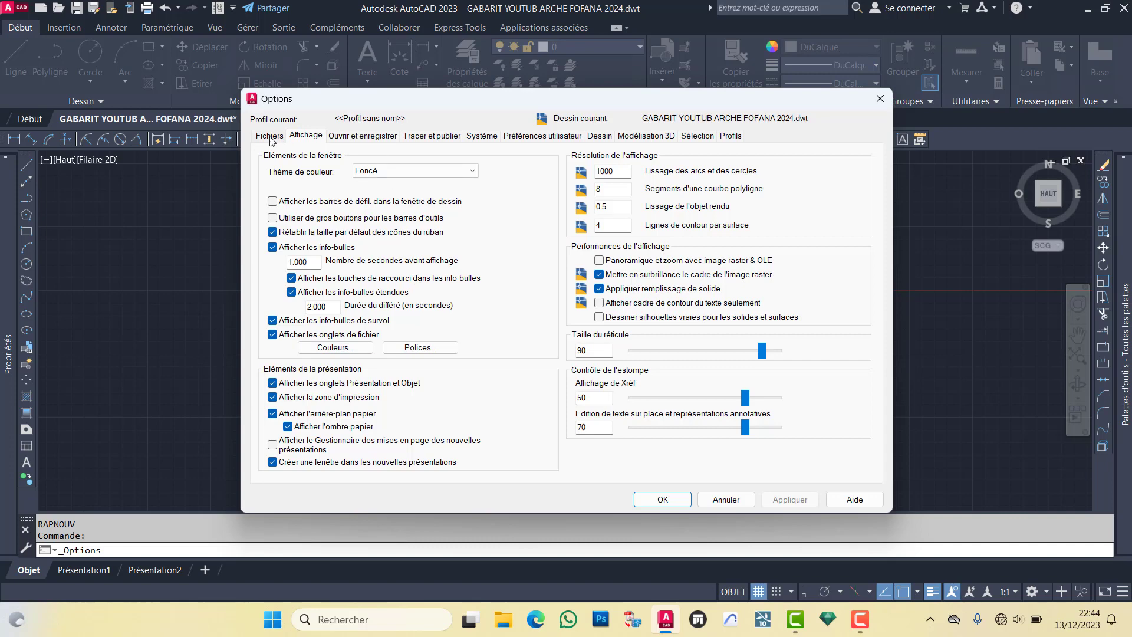
click(270, 136)
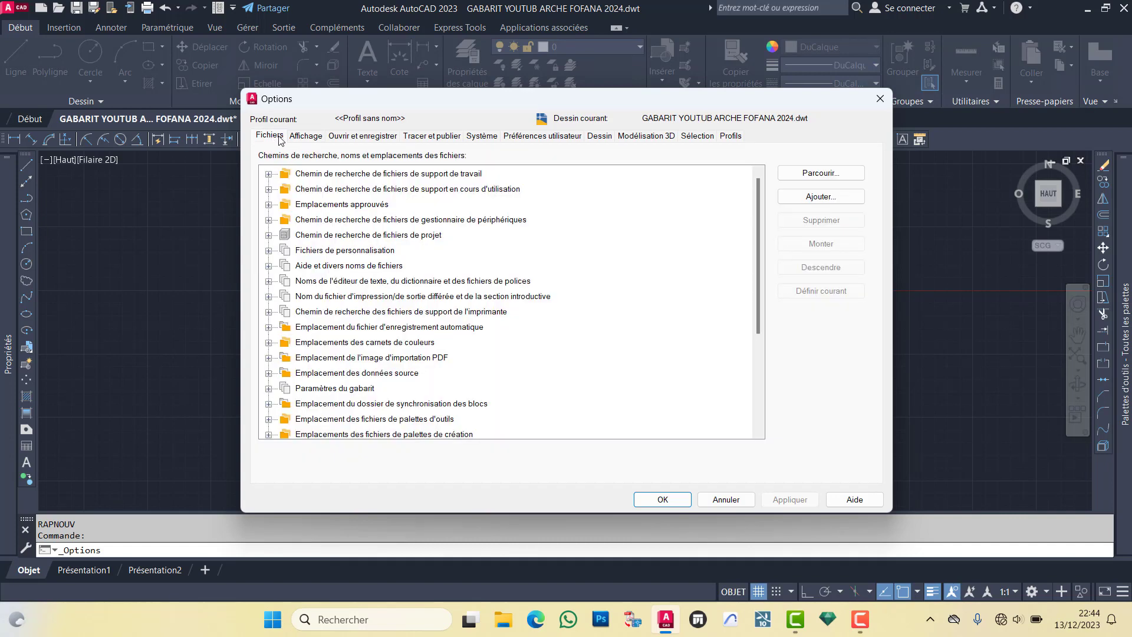
click(306, 136)
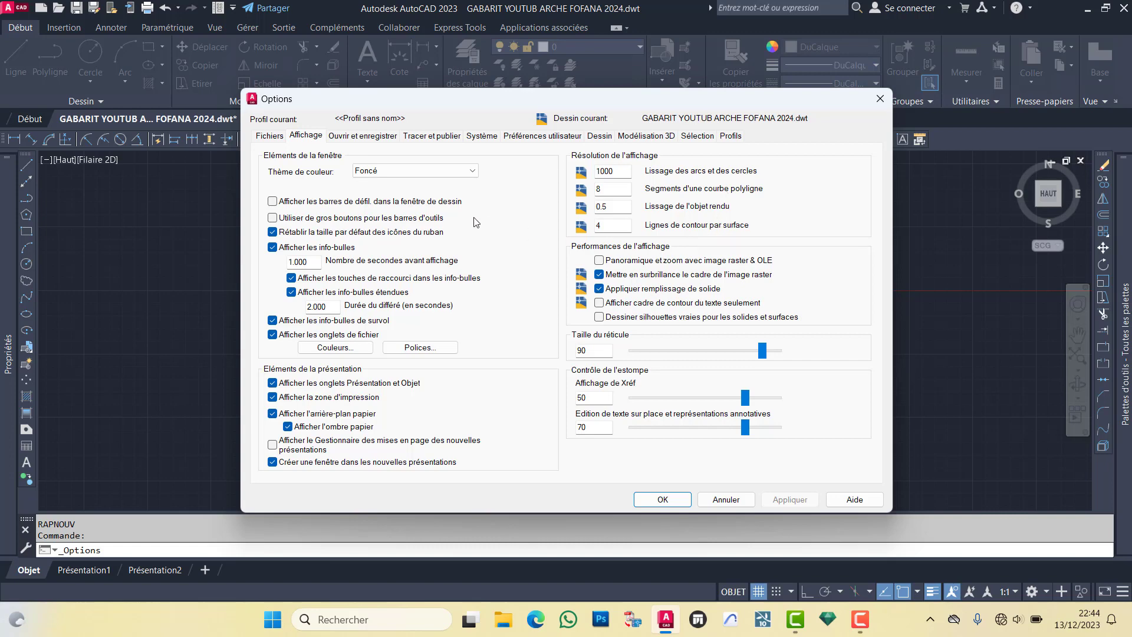
click(269, 137)
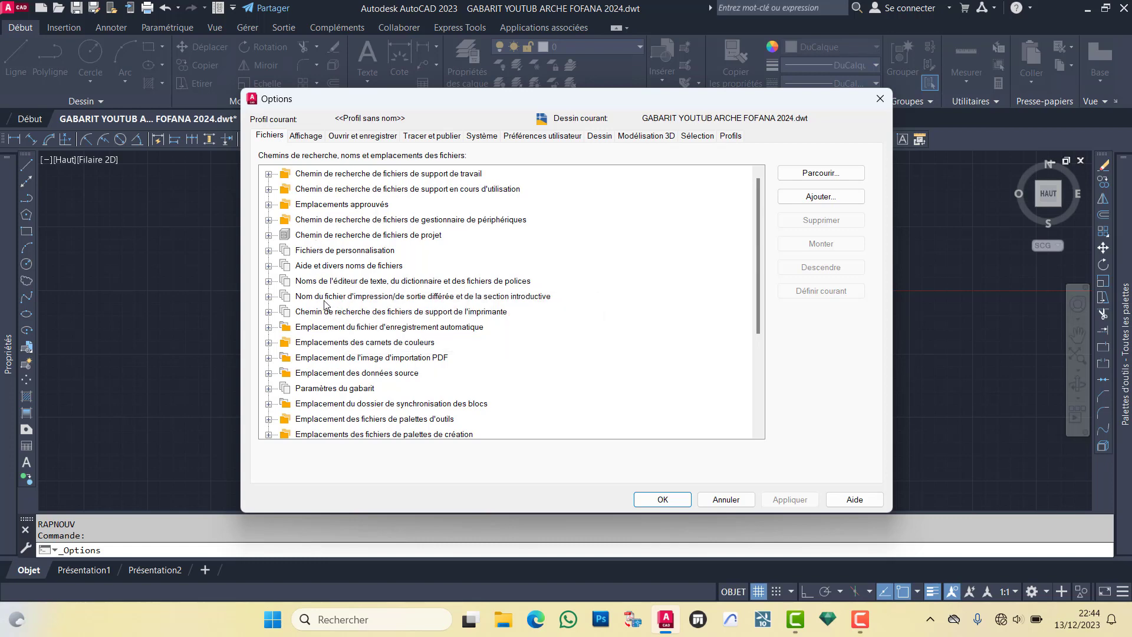
click(331, 284)
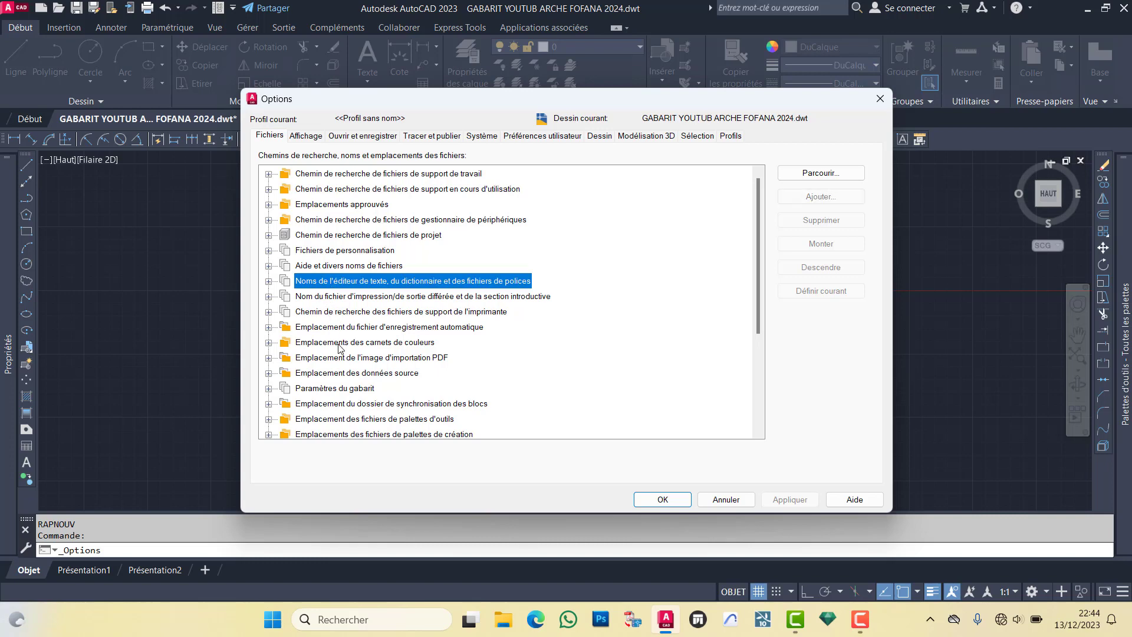
click(324, 389)
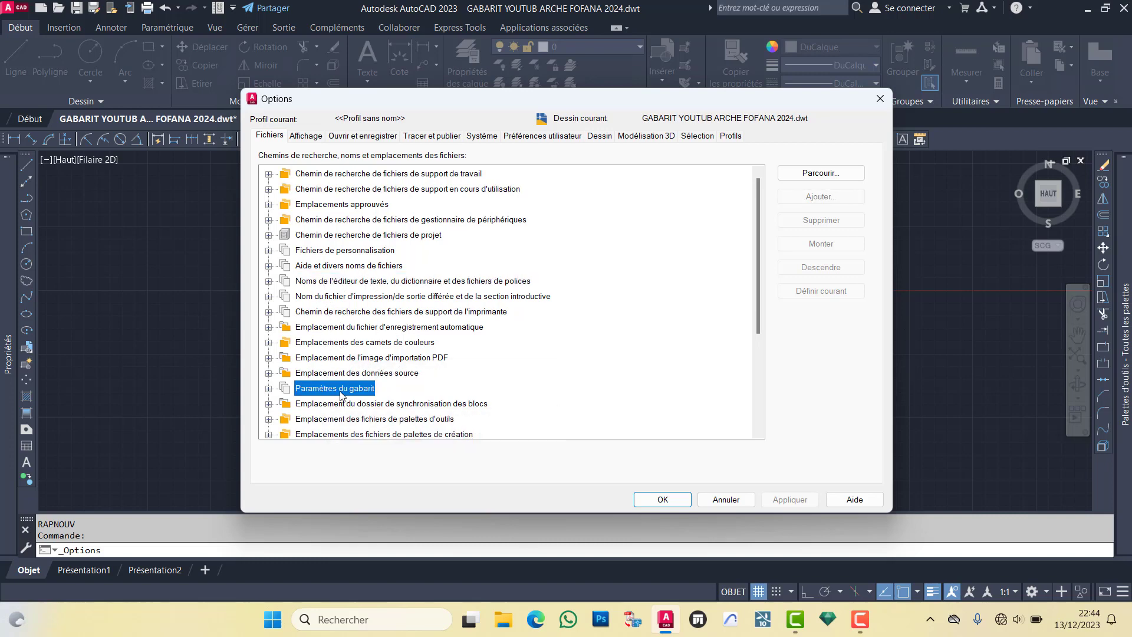
scroll(340, 395, down, 2)
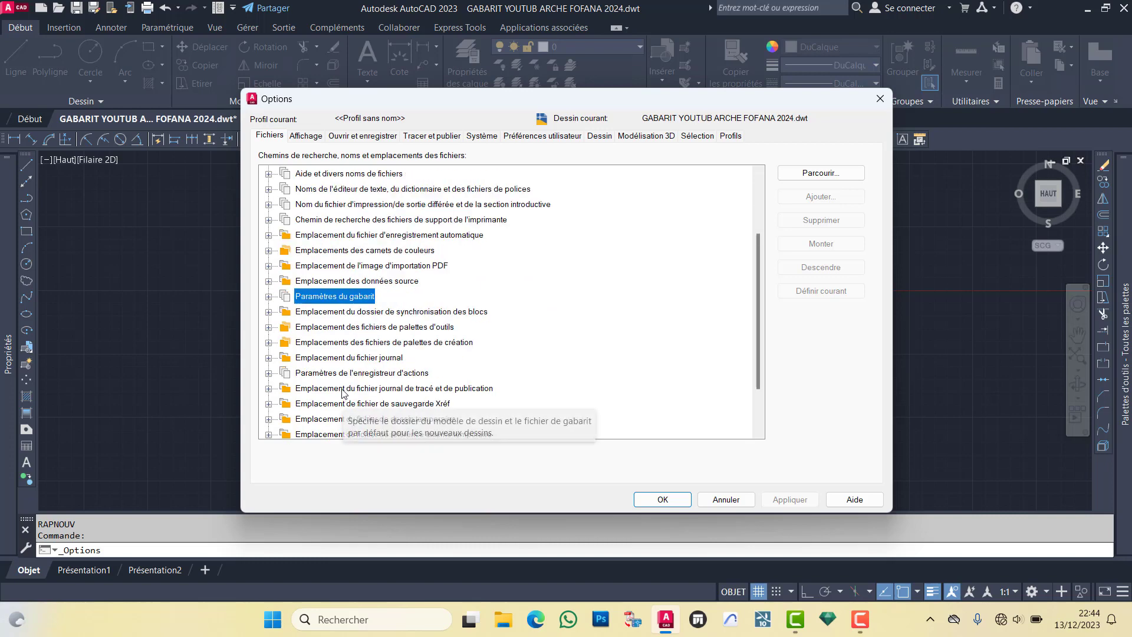
click(269, 296)
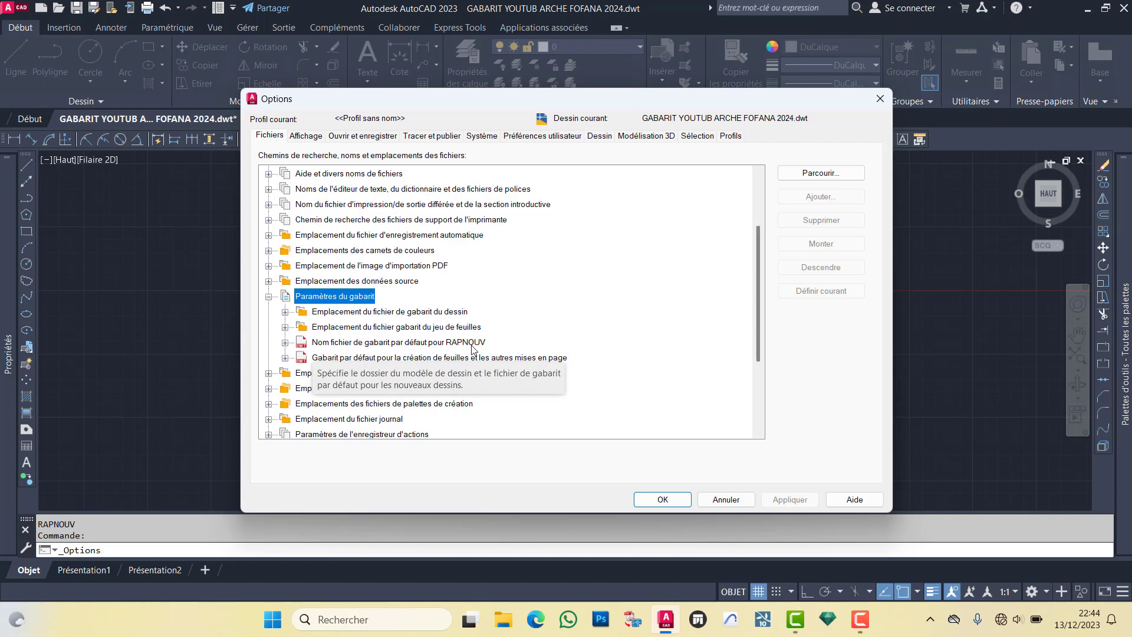
Step: Set GABARIT YOUTUB ARCHE FOFANA 2024 as the default template for new drawings and apply
click(285, 342)
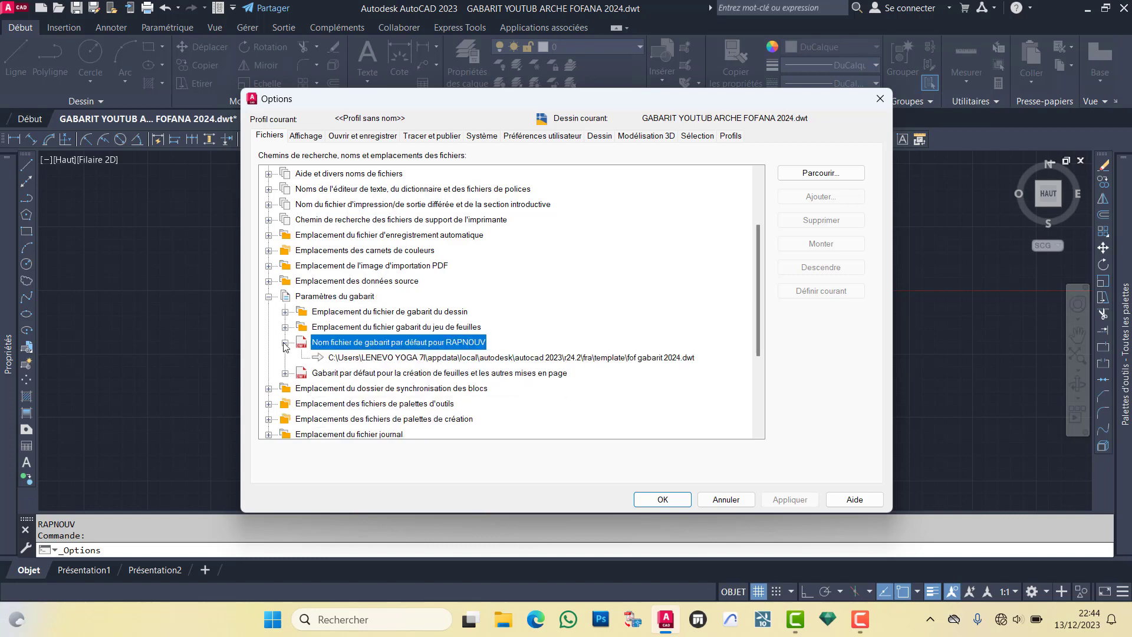
double_click(366, 358)
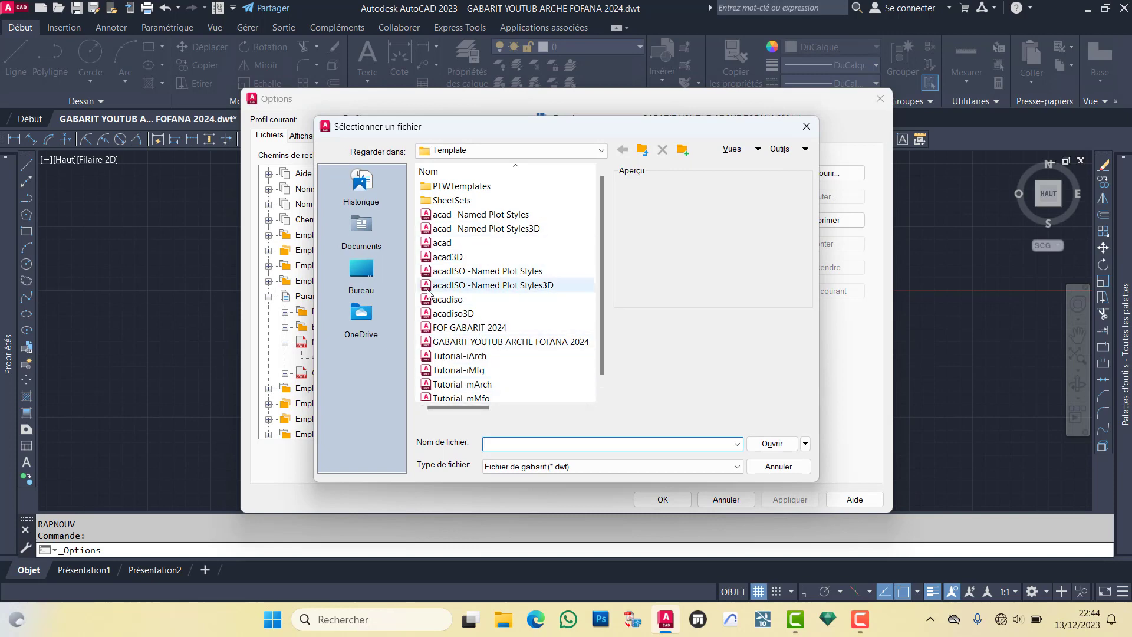
click(462, 347)
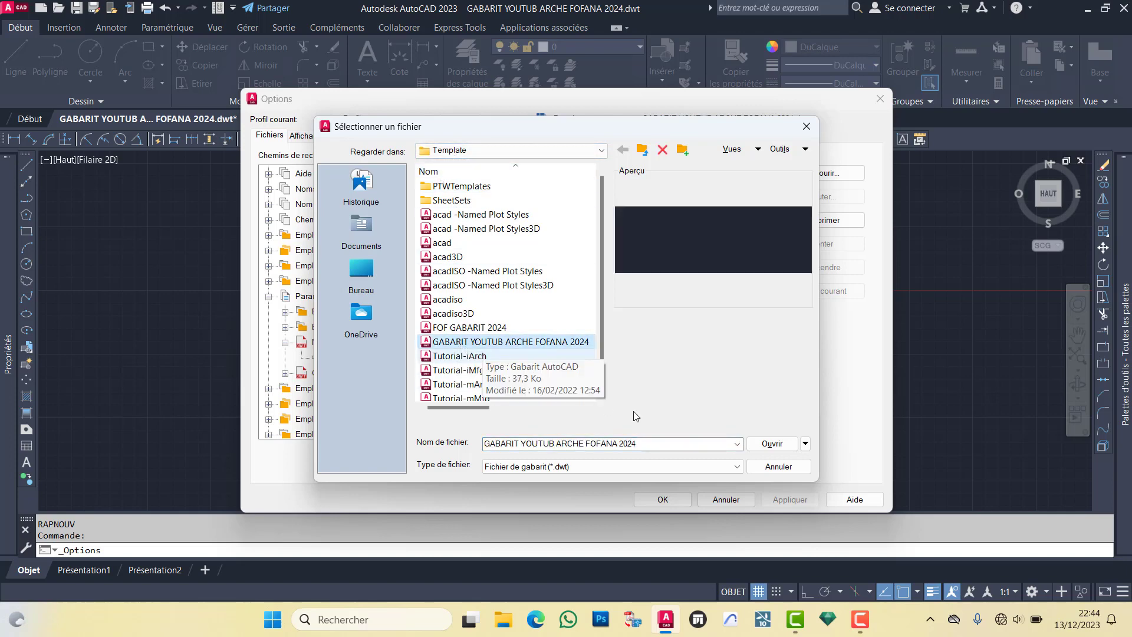
click(772, 444)
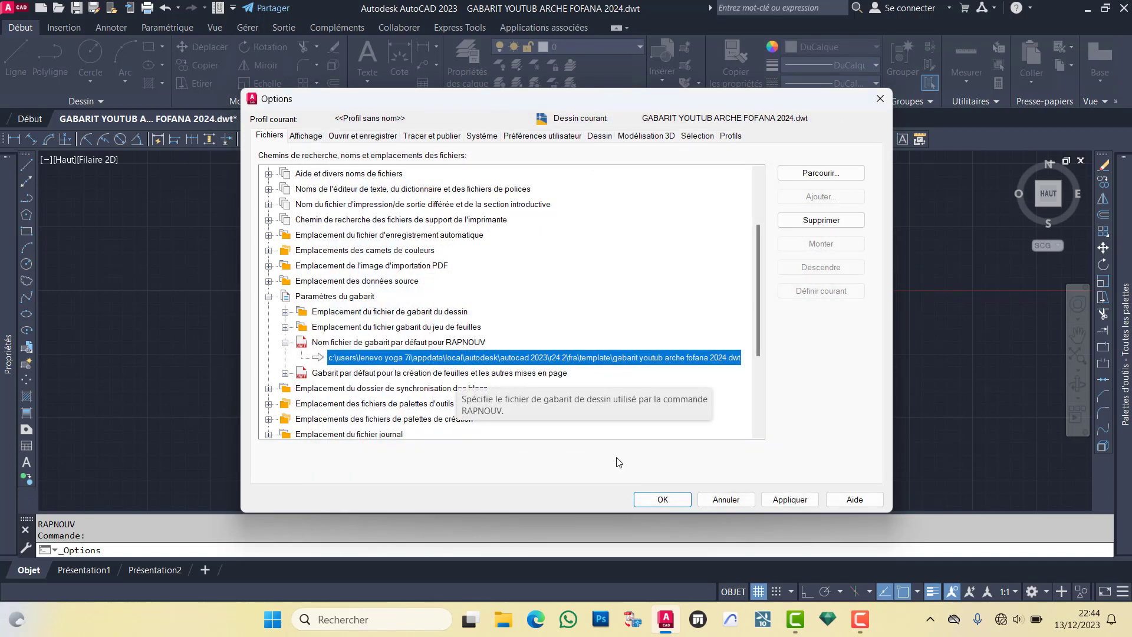
click(786, 500)
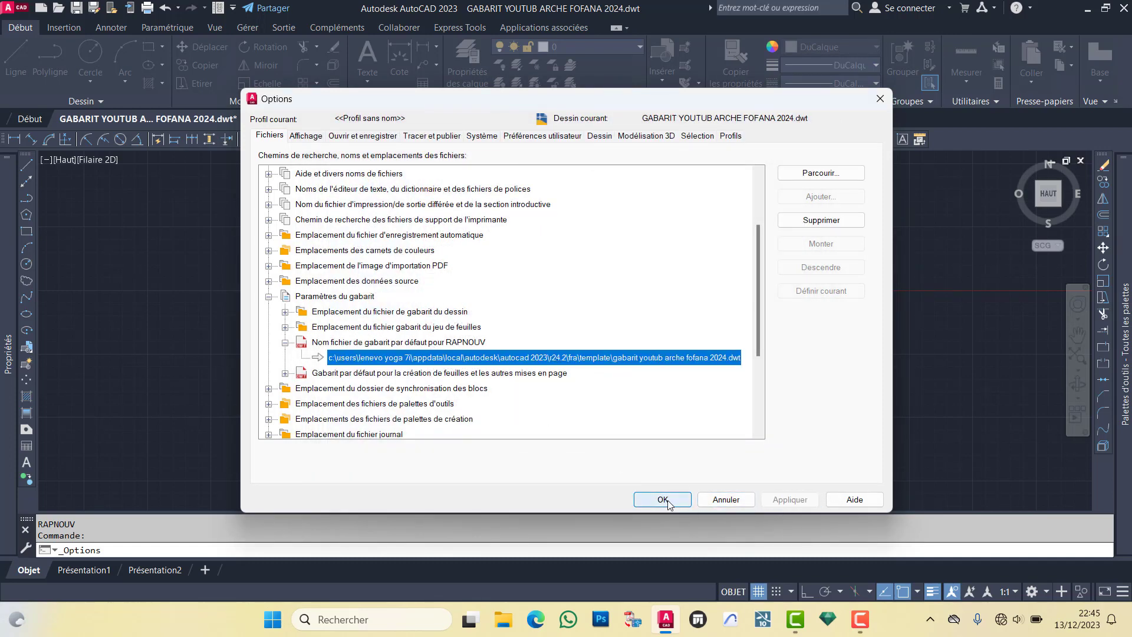
Step: Close Options, then close the template drawing, saving its changes
click(662, 499)
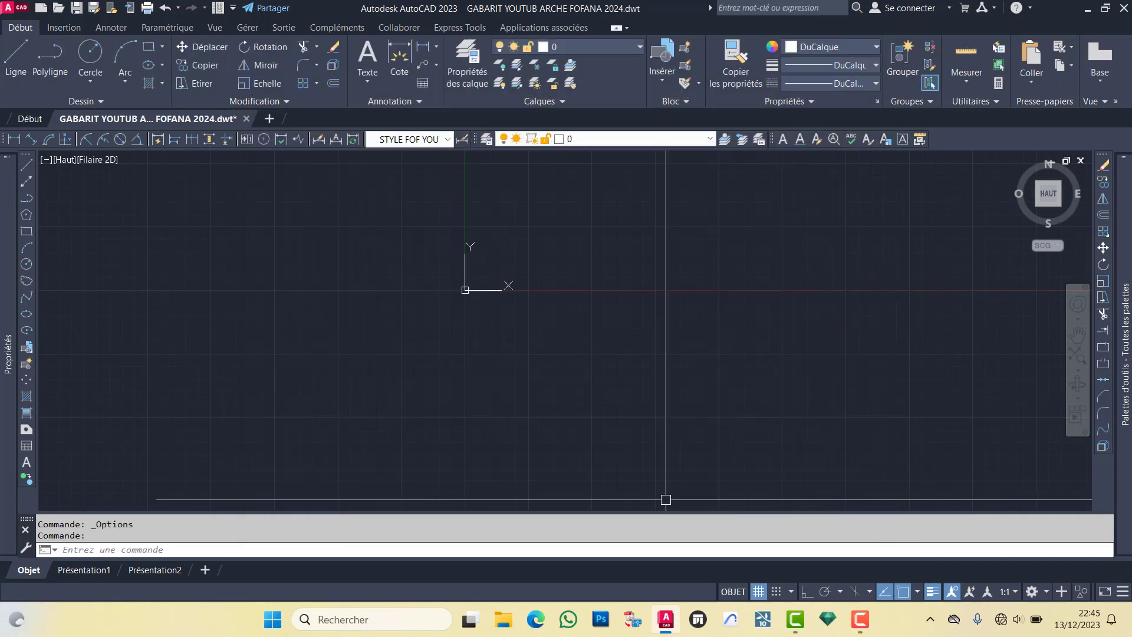
click(247, 118)
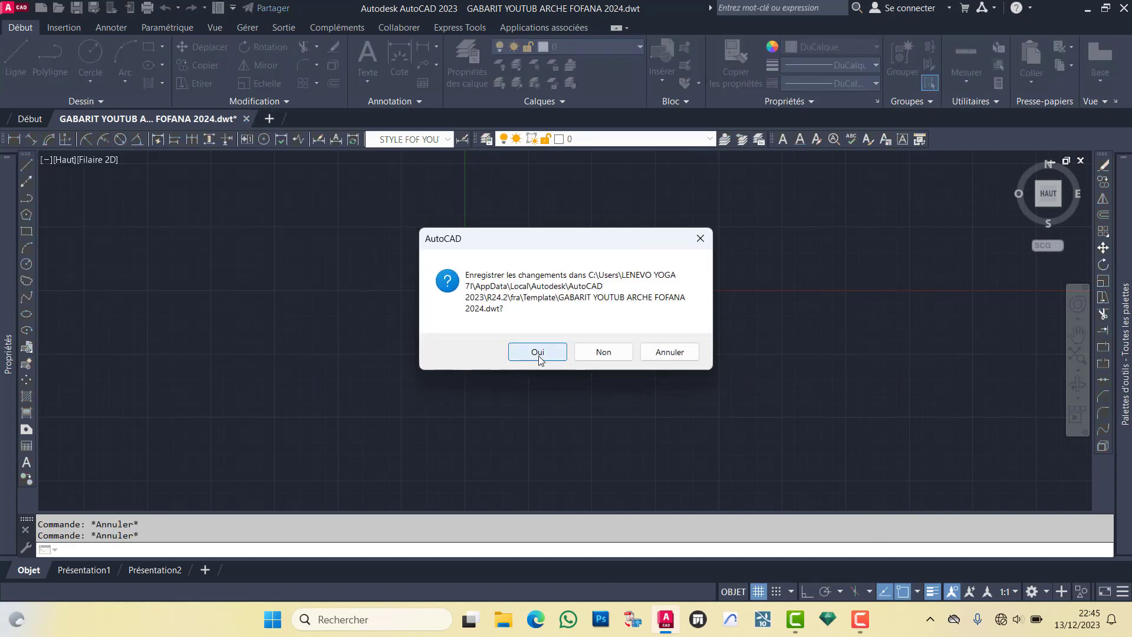
click(538, 354)
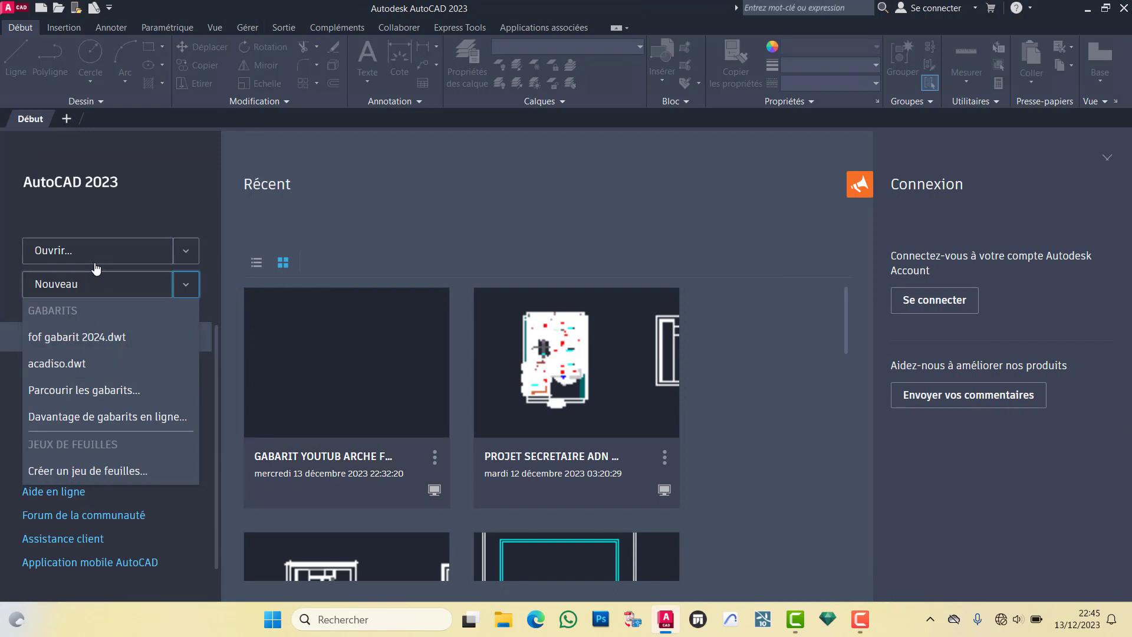
Step: Check the Nouveau template list on the Start tab, then exit and relaunch AutoCAD
click(127, 227)
click(184, 287)
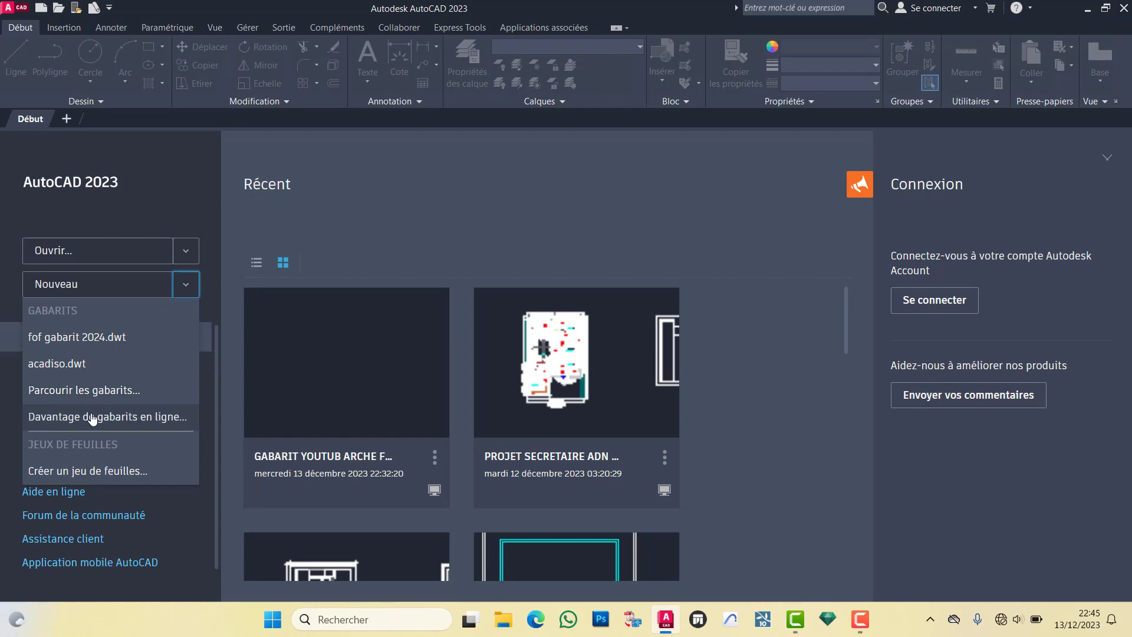
click(154, 202)
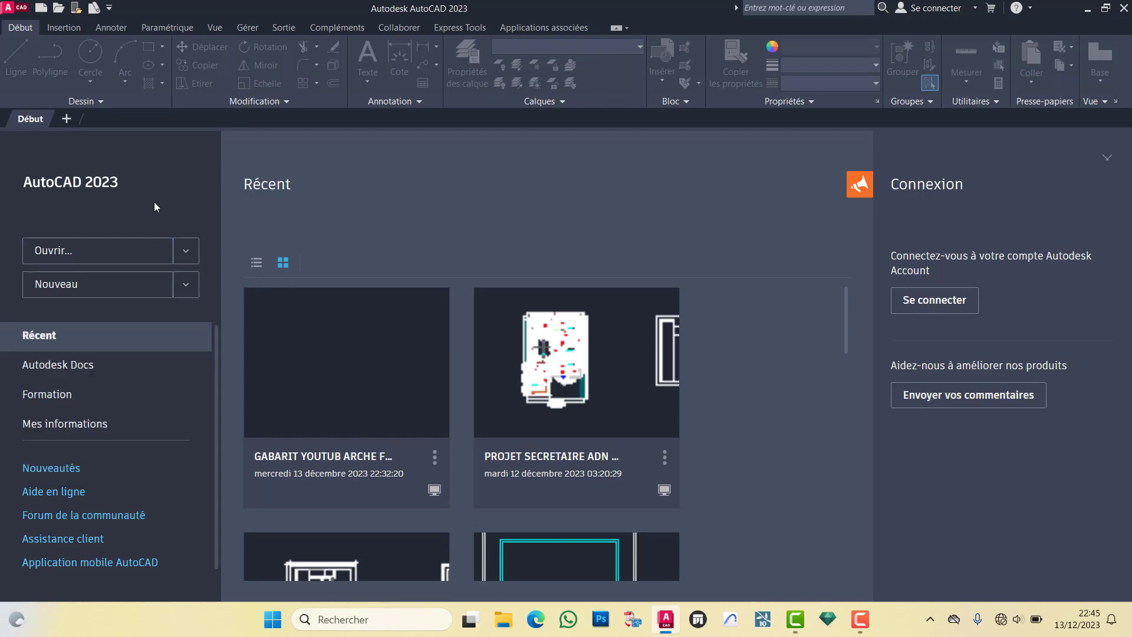
click(186, 288)
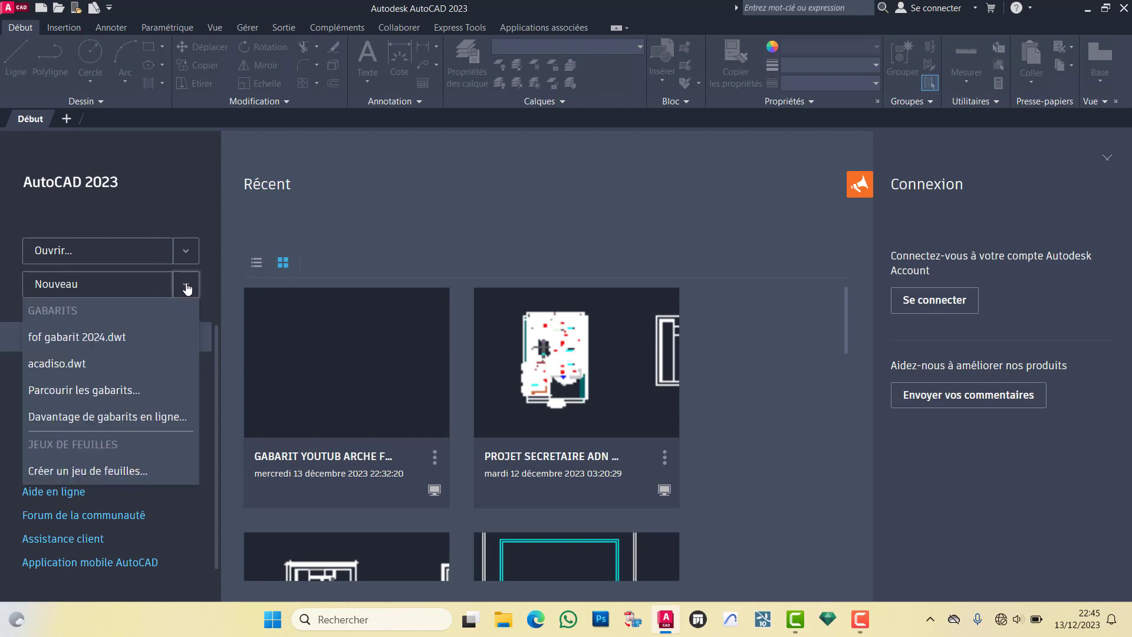
click(187, 287)
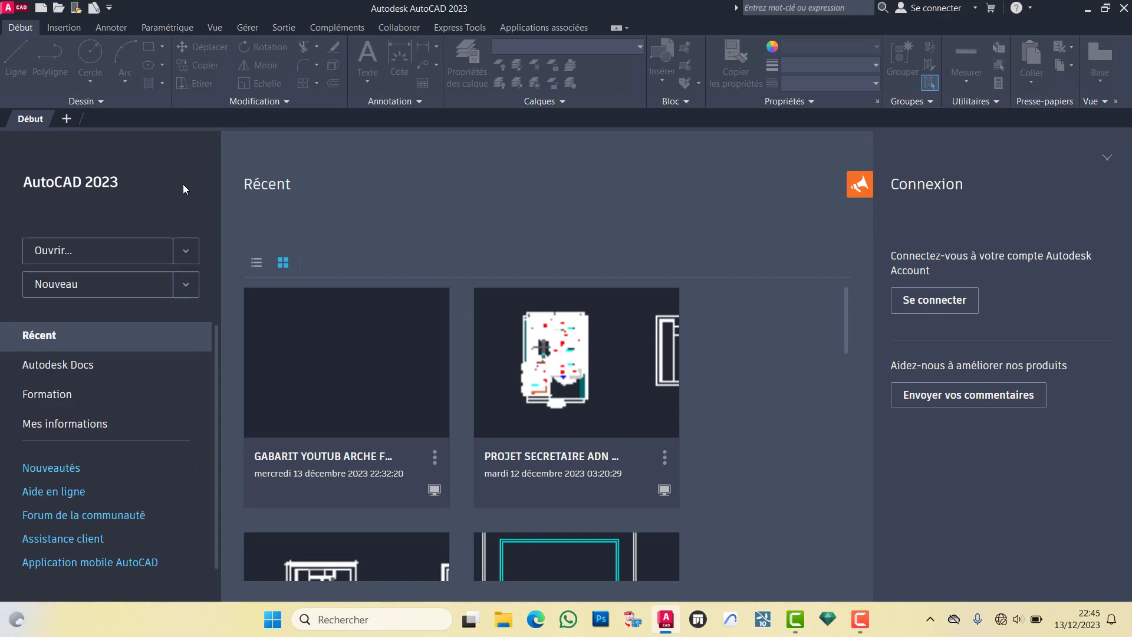
click(1124, 7)
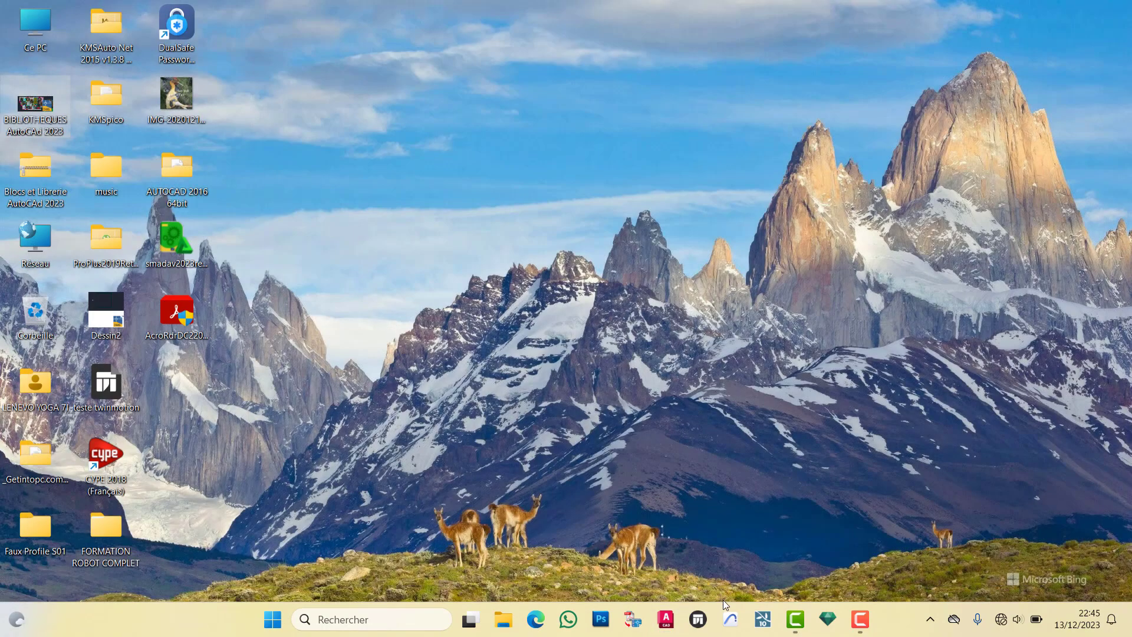
click(665, 624)
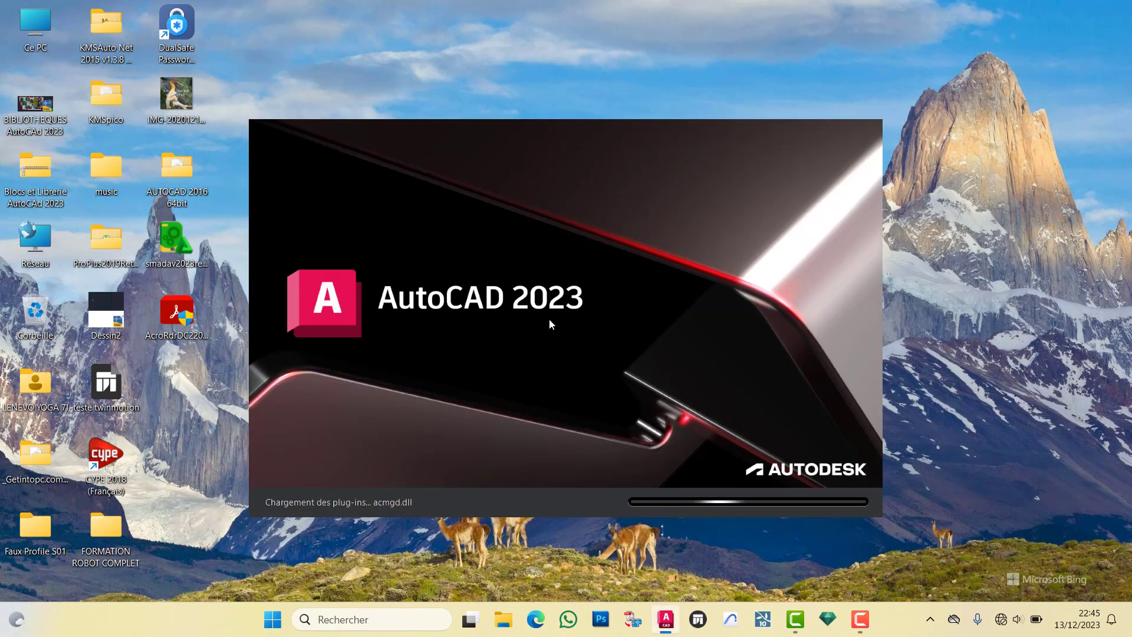
Step: Start new drawing Dessin1 from the GABARIT YOUTUB ARCHE FOFANA 2024 template via Parcourir les gabarits
click(860, 620)
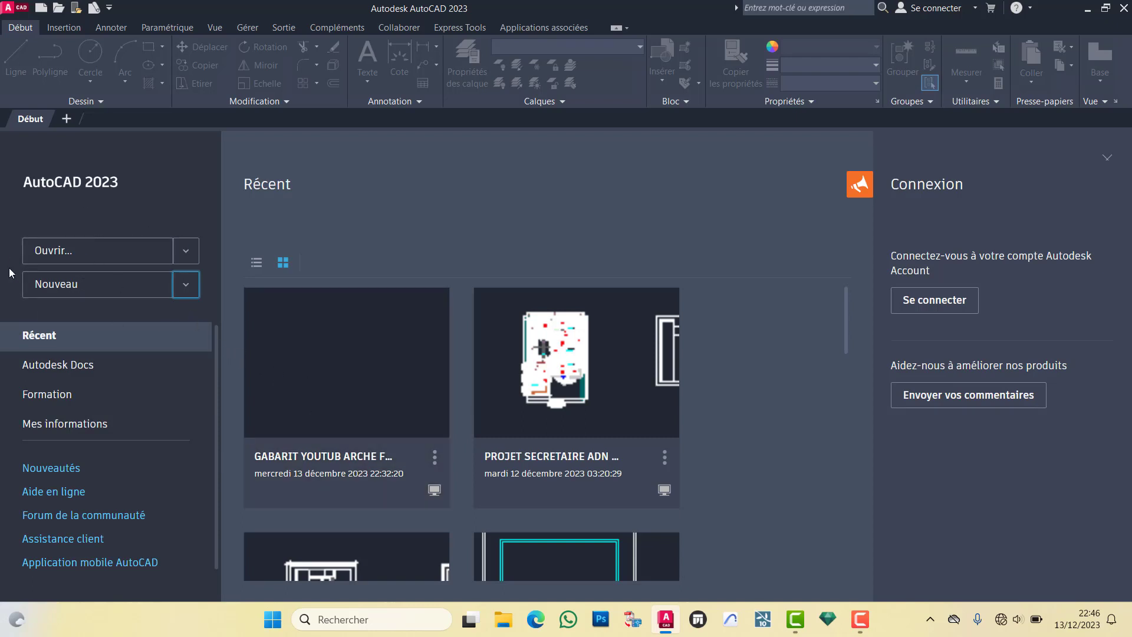
click(186, 285)
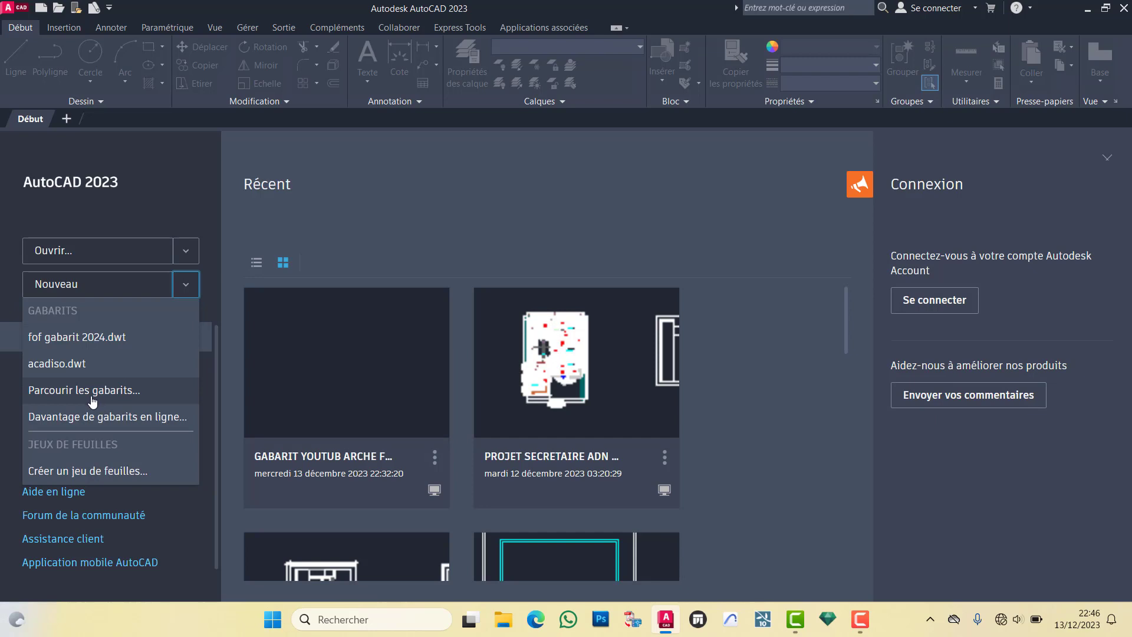
click(57, 390)
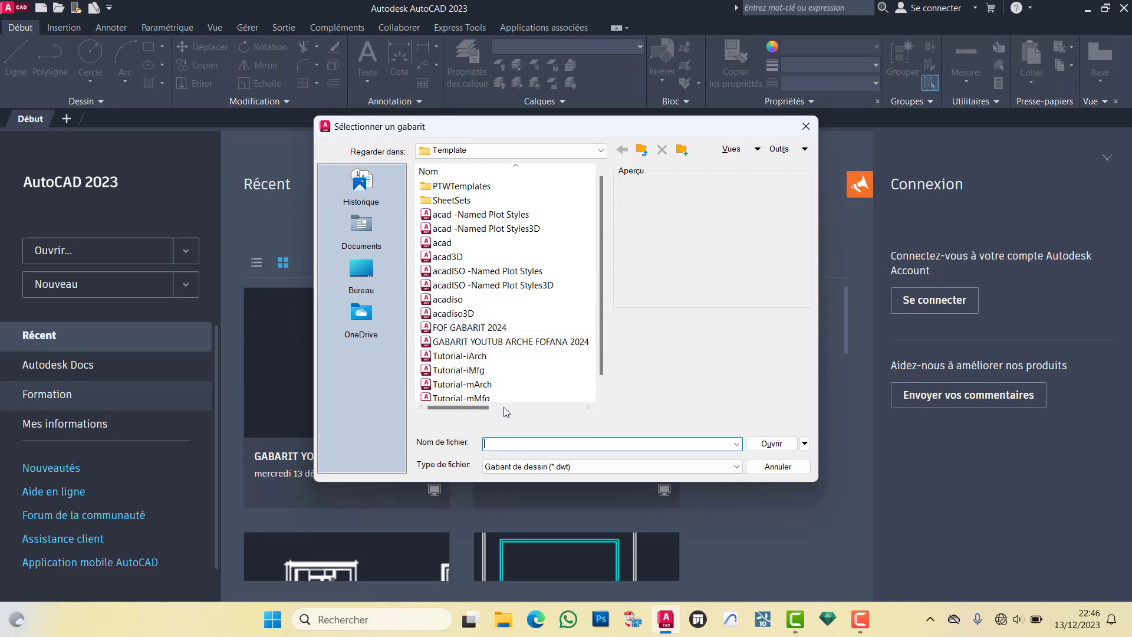
click(499, 342)
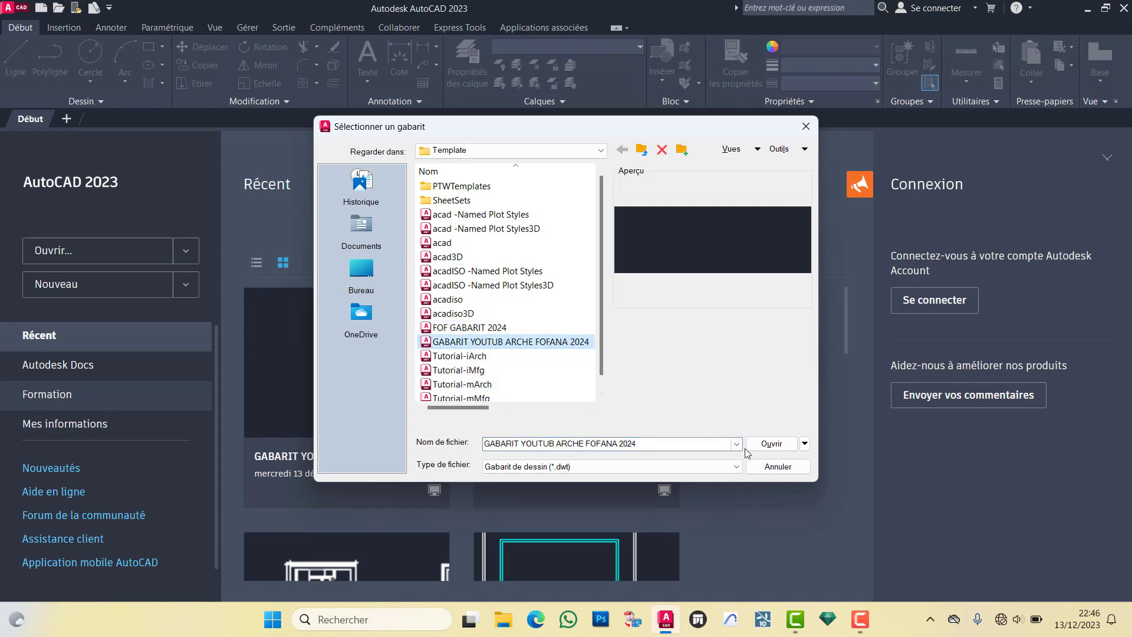
click(771, 444)
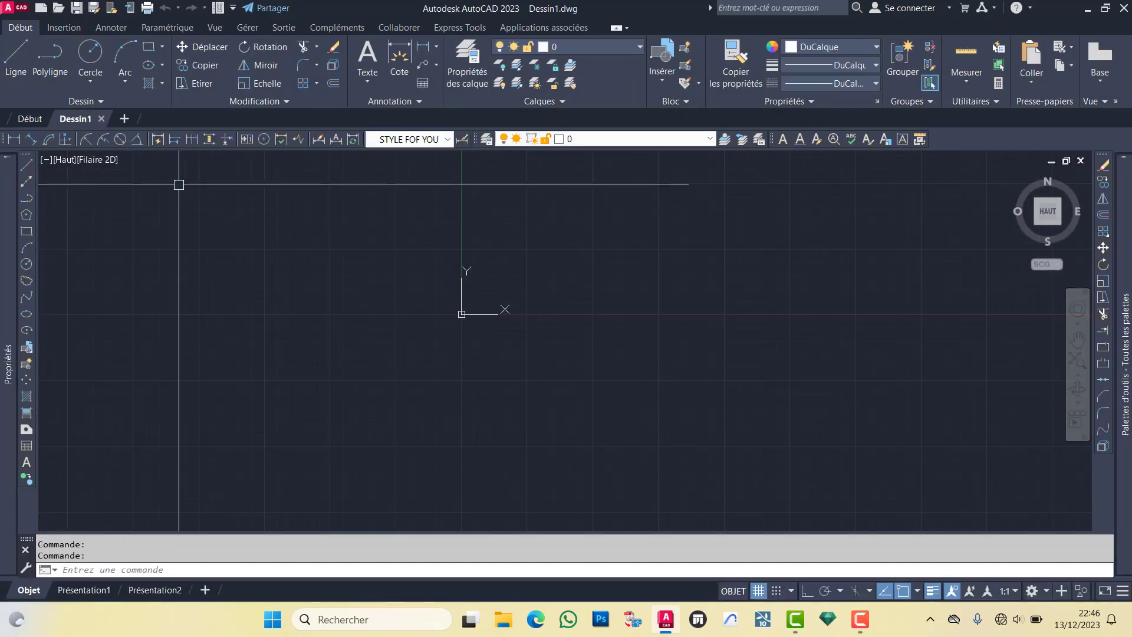
Step: Check the inherited layers, then create folder 'DOSSIER AQTUCE AUTOCAD 2024' in the personal folder
click(617, 46)
click(617, 48)
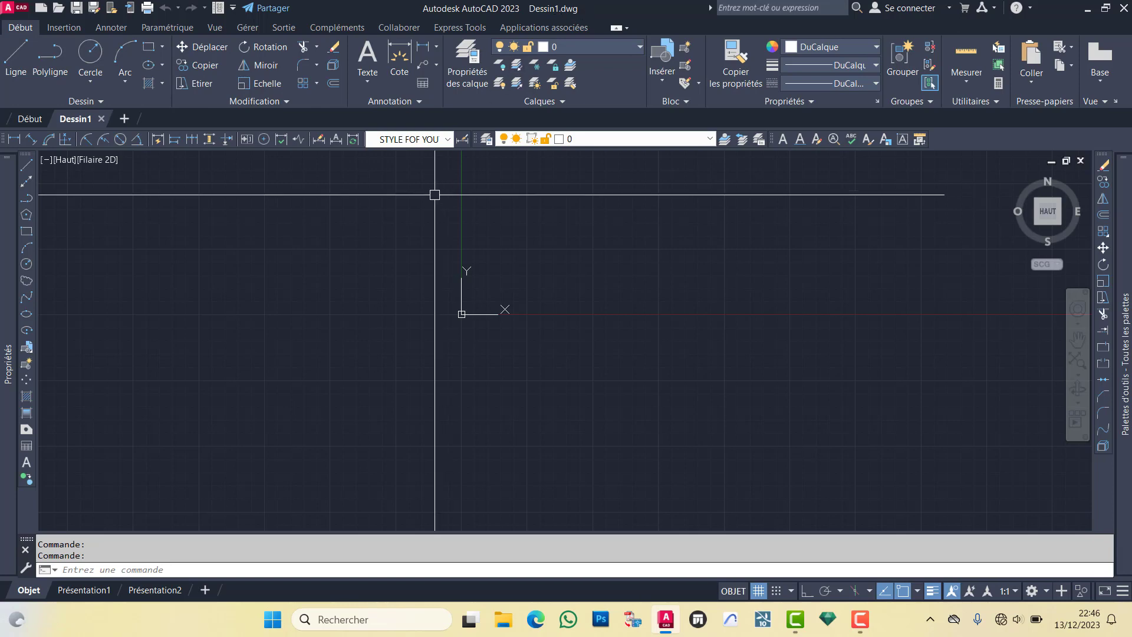
key(ctrl+s)
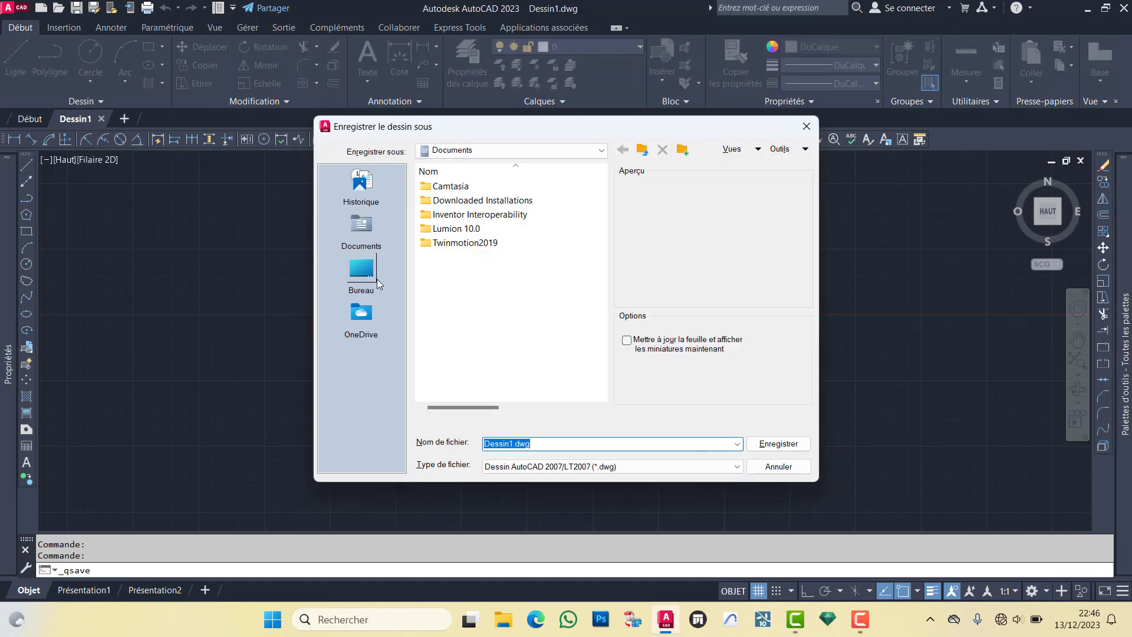
click(381, 267)
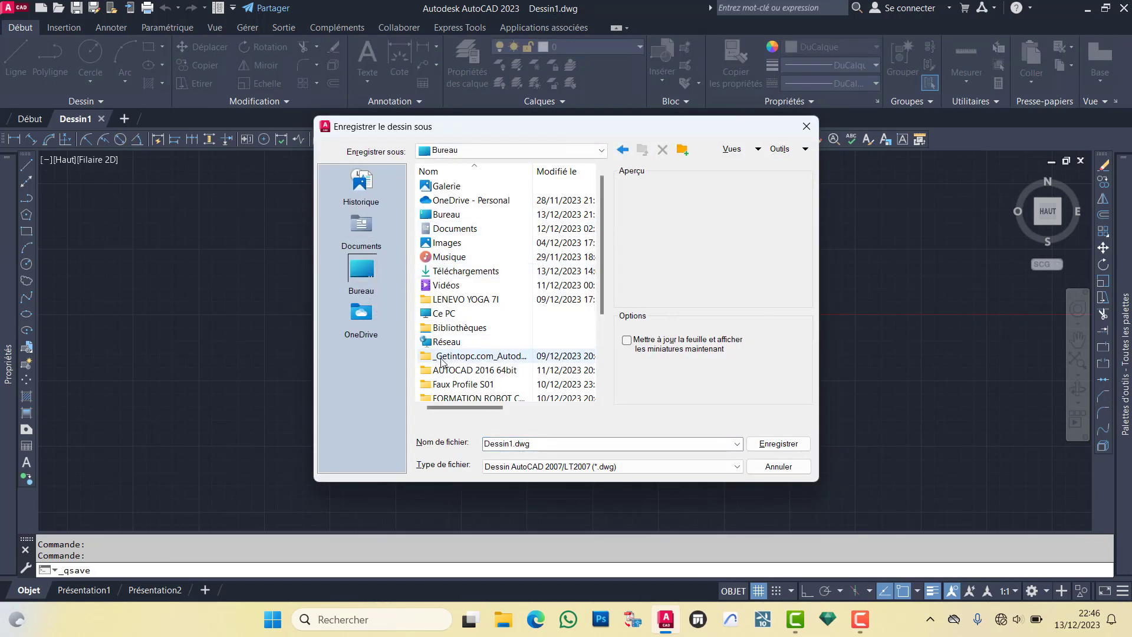
double_click(466, 300)
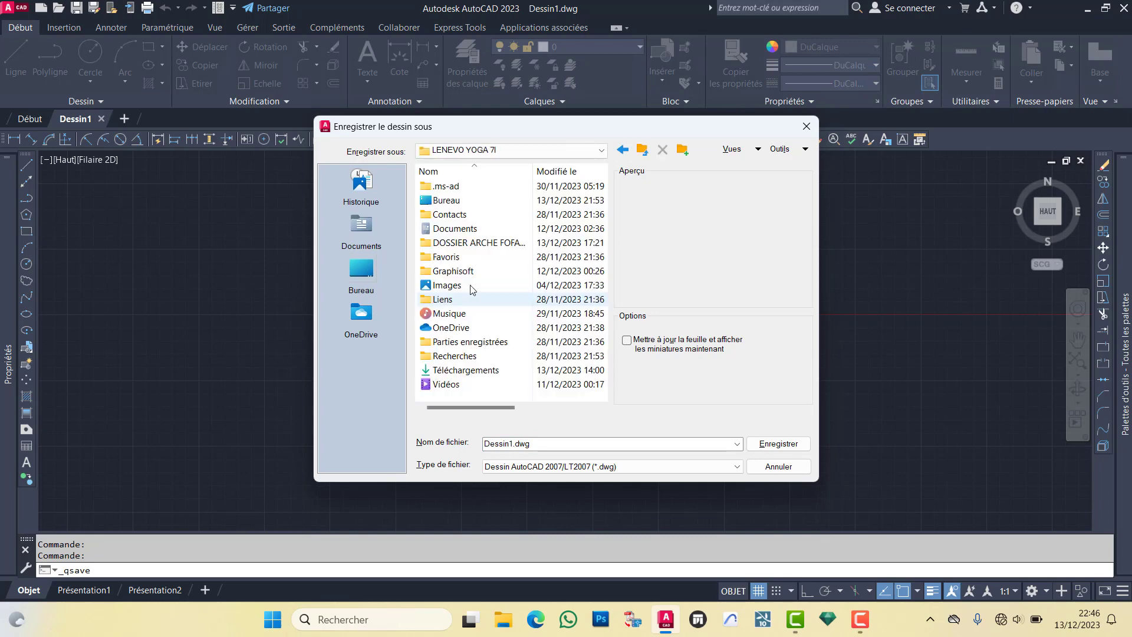
click(684, 150)
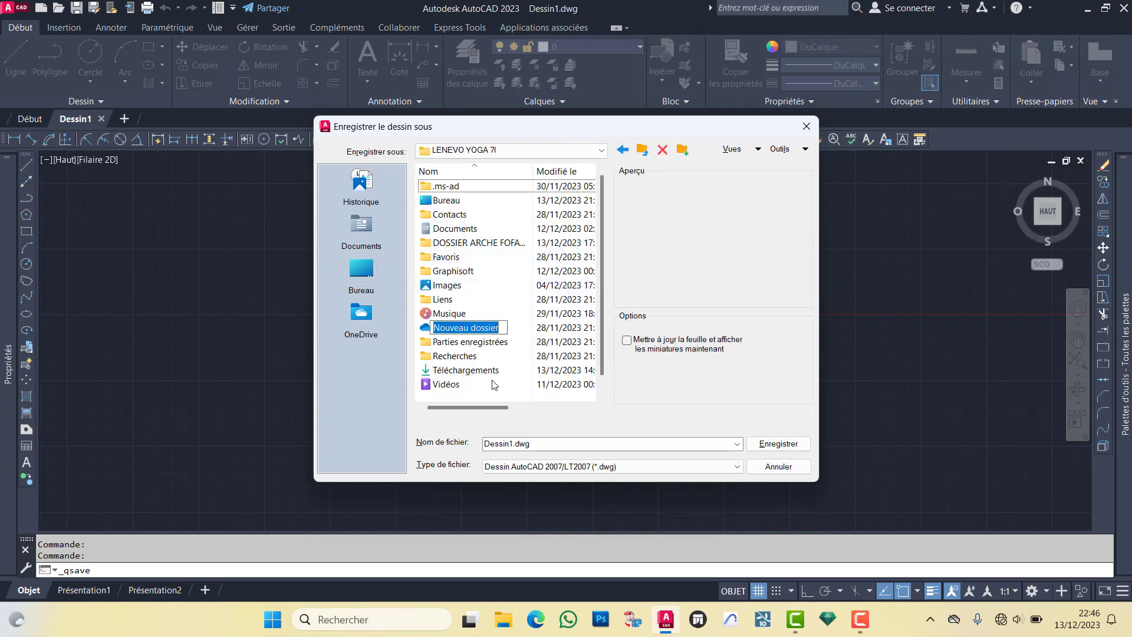
text(DO)
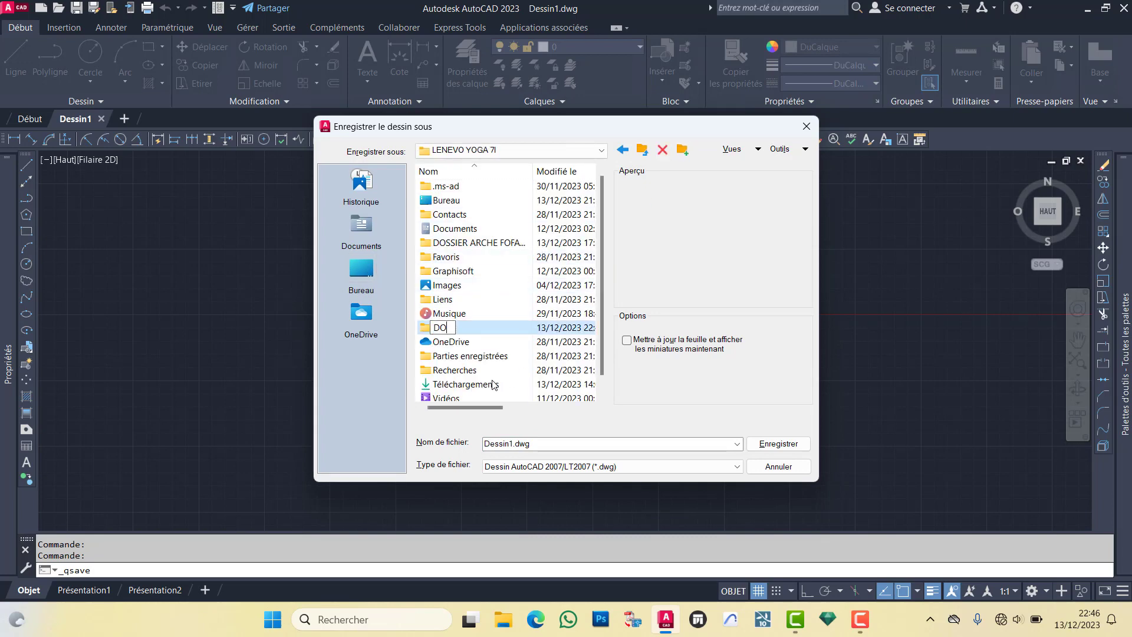
text(SSIER )
text(AQT)
text(UCE A)
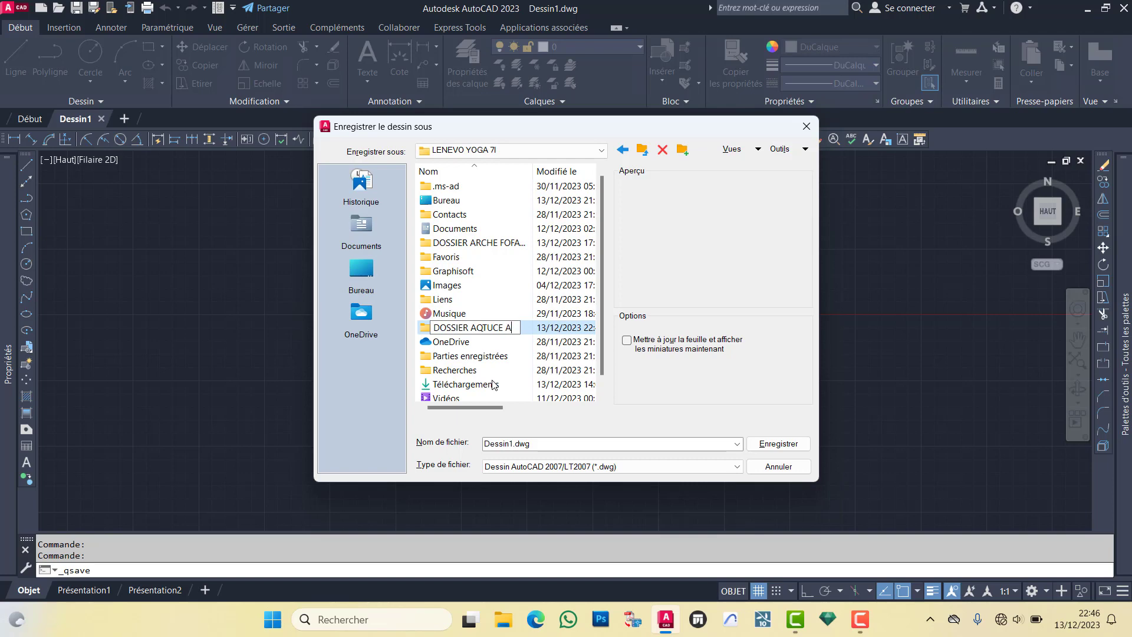
text(UTOCA)
text(D 20)
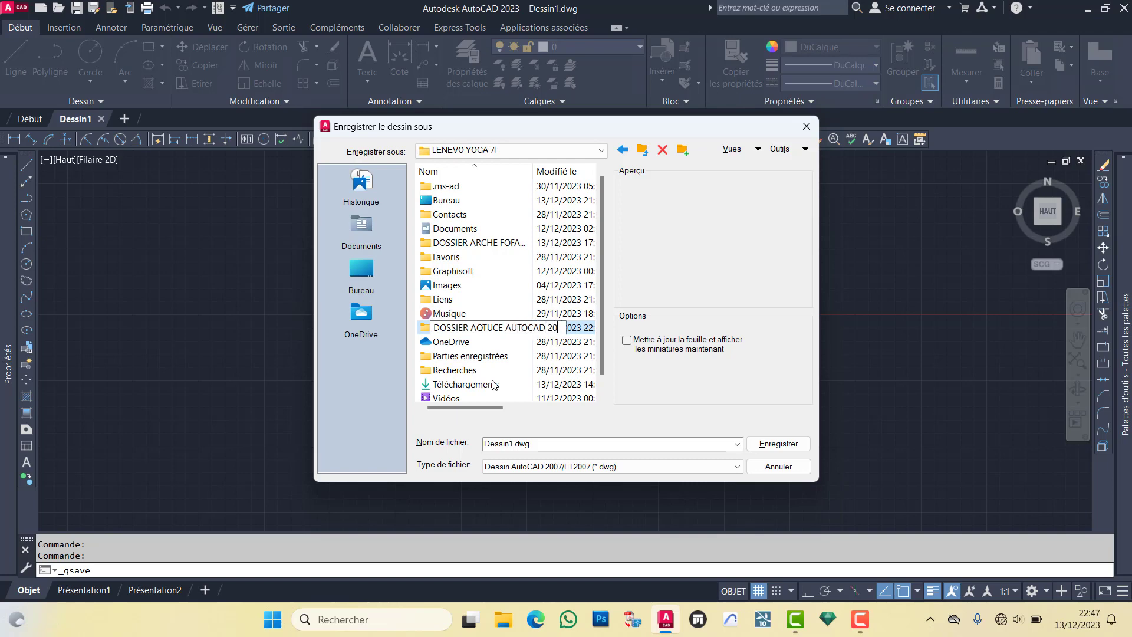
text(23)
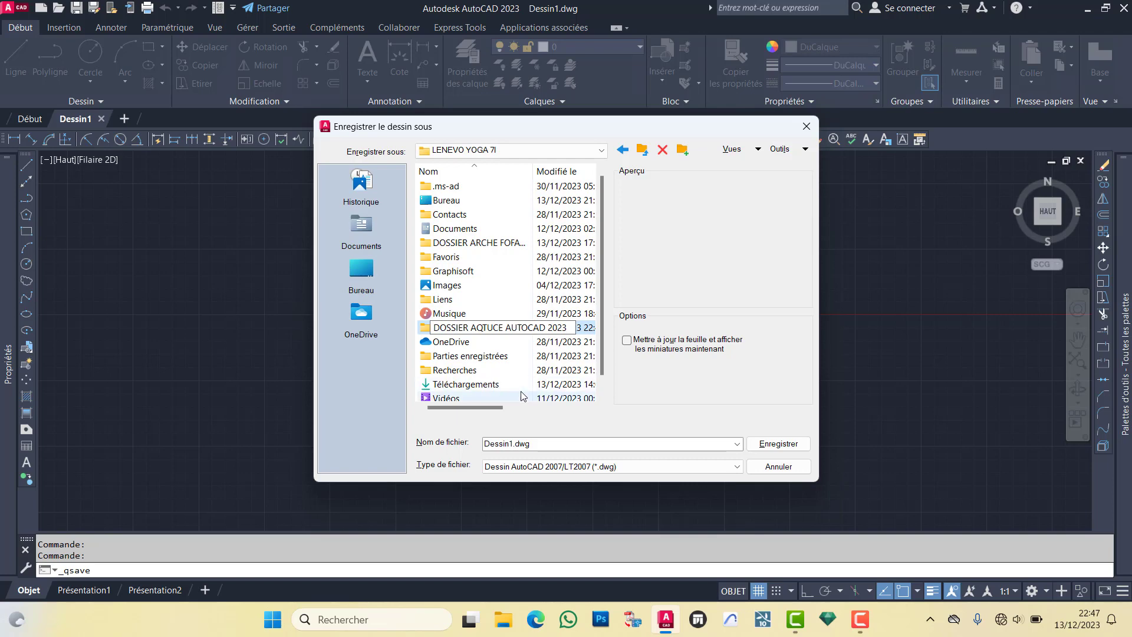
key(BackSpace)
text(4)
key(Return)
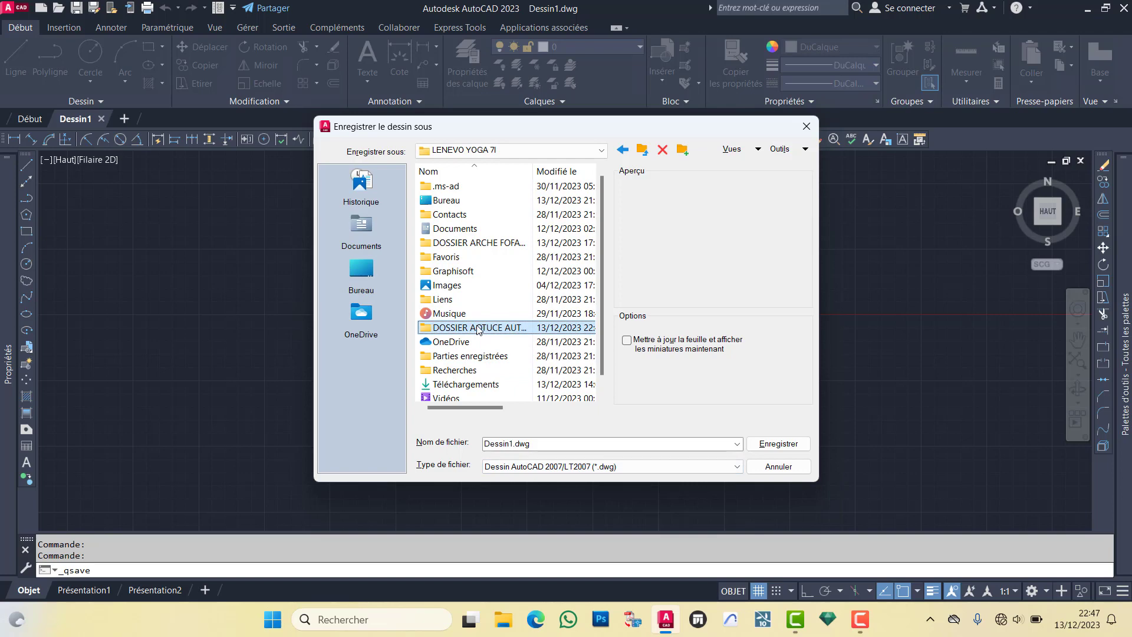
Step: Correct the folder name to DOSSIER ASTUCE AUTOCAD 2024 and open it
right_click(479, 329)
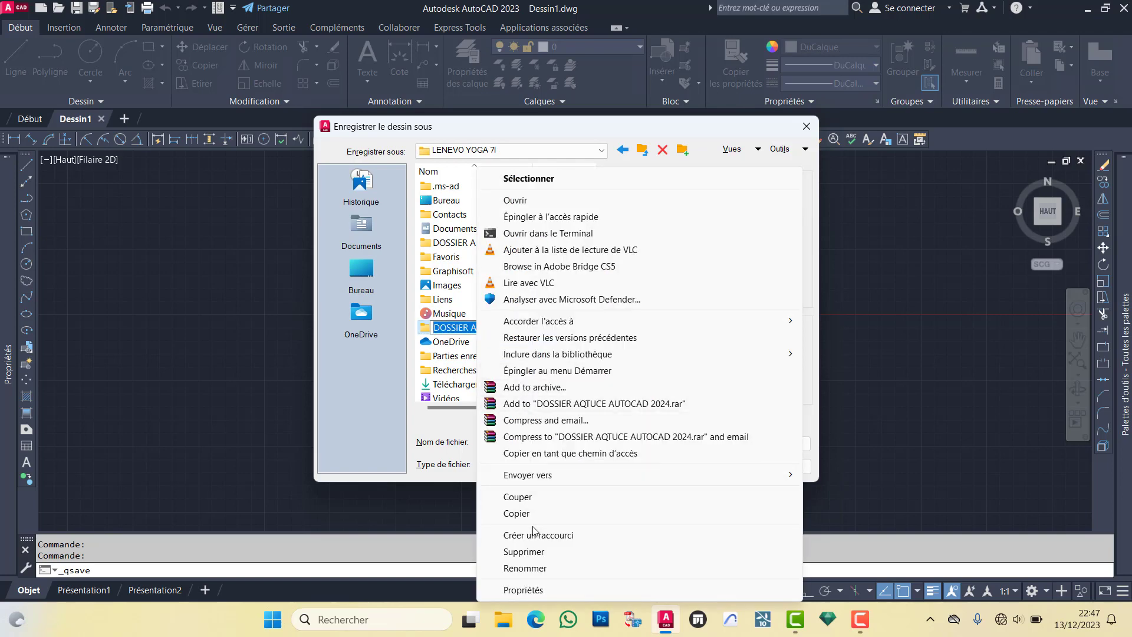
click(533, 567)
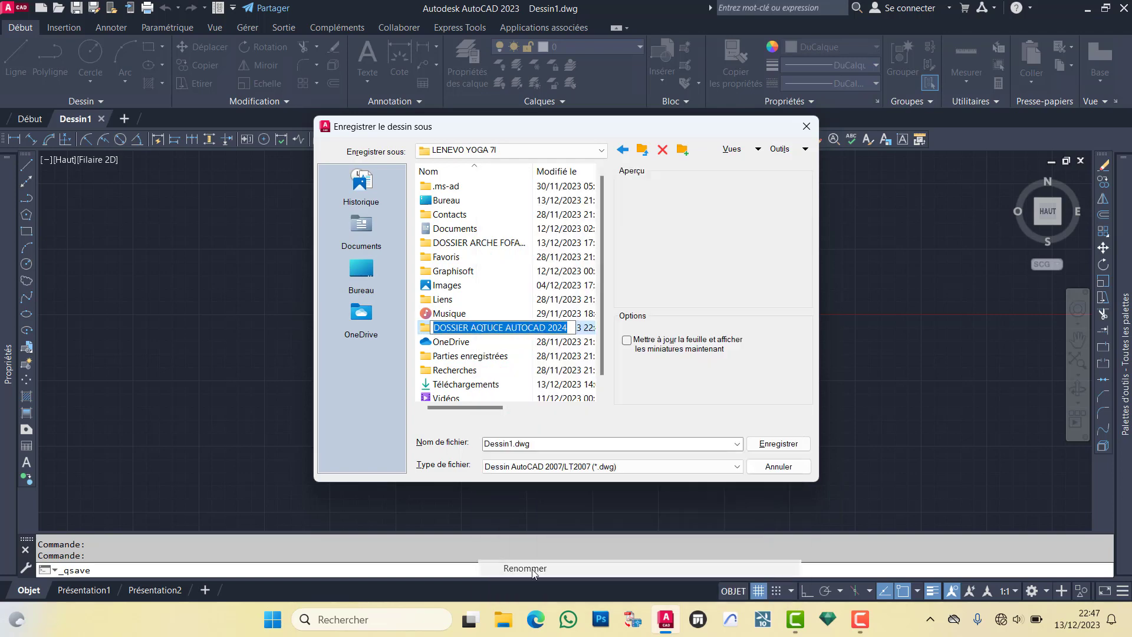
click(477, 328)
key(Delete)
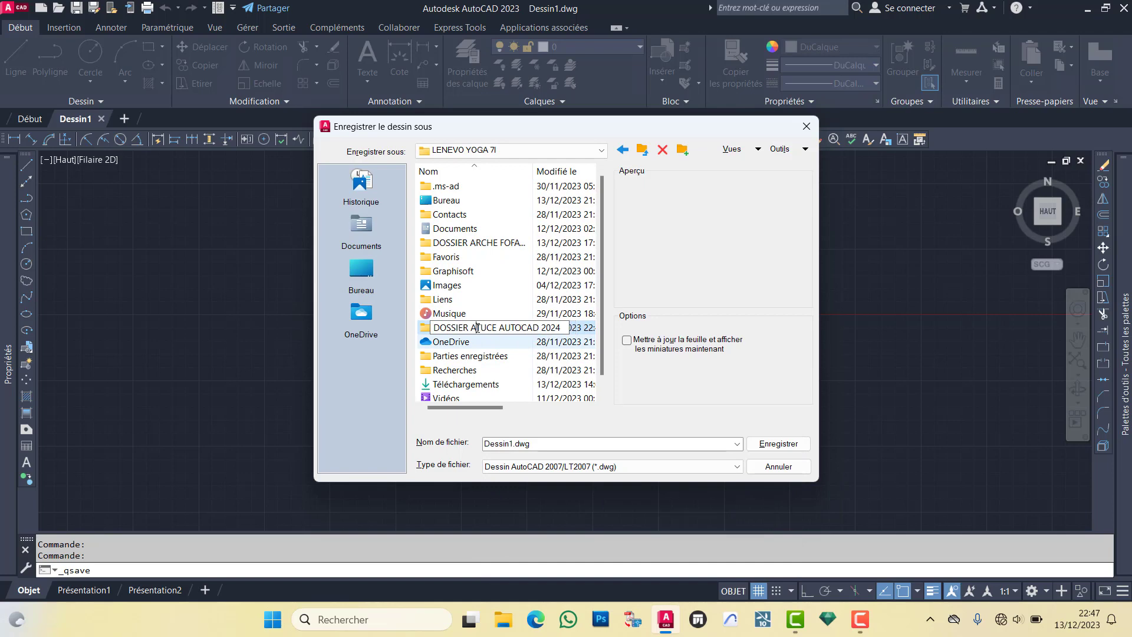
text(S)
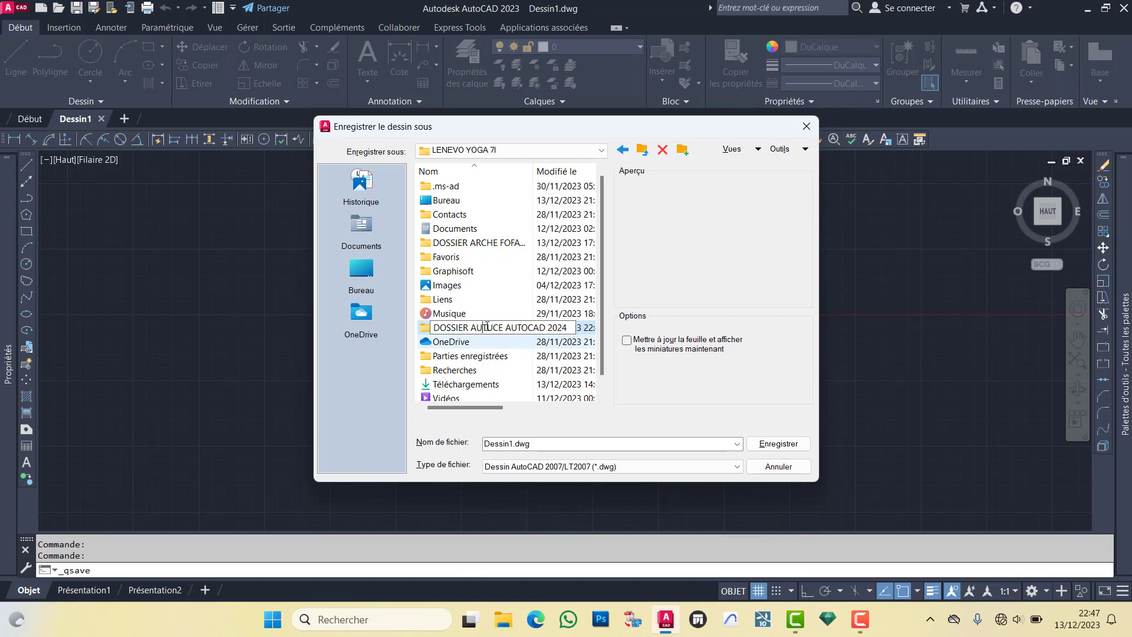
key(Delete)
text(S)
click(426, 327)
double_click(425, 327)
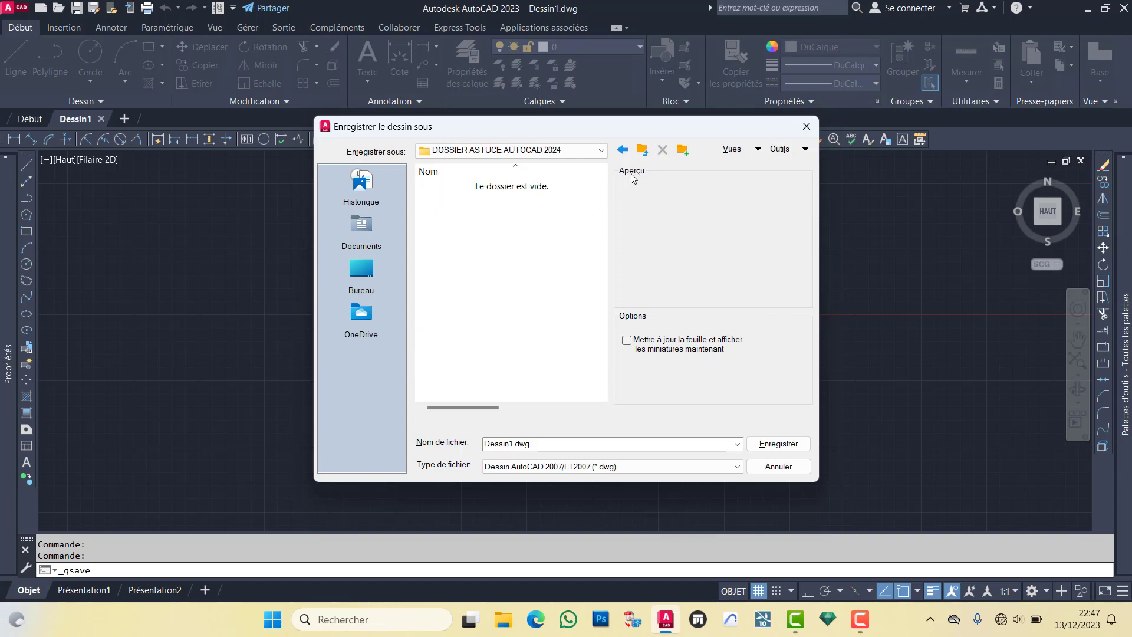
Step: Create and open a new subfolder named FICHIER DWG
click(686, 151)
text(FIC)
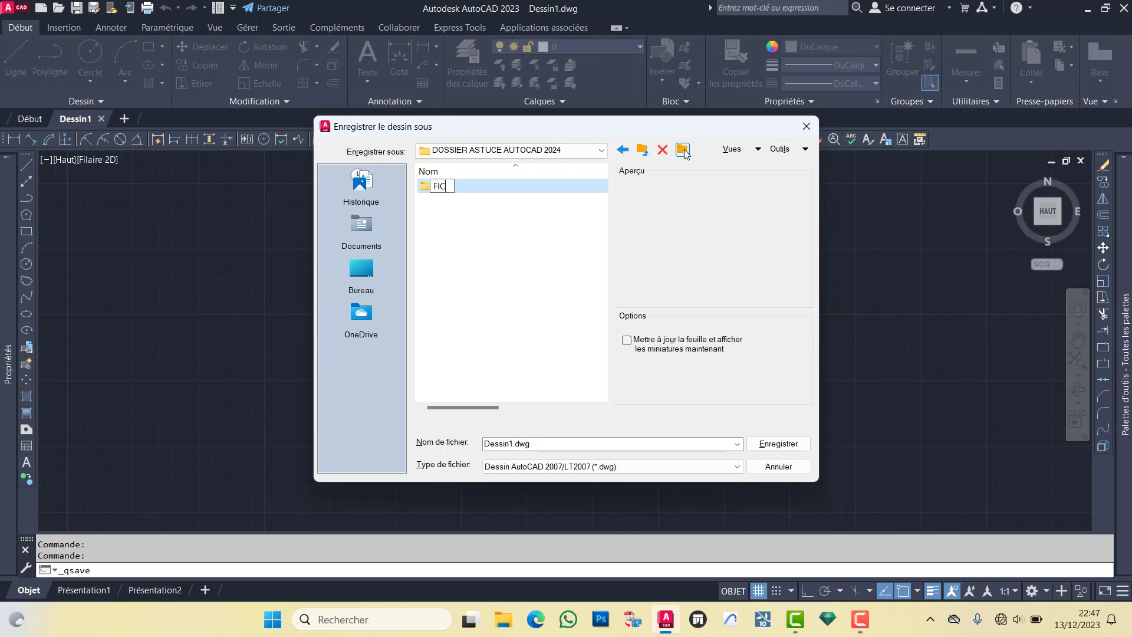
text(HIER )
text(D)
text(WG)
key(Return)
double_click(480, 191)
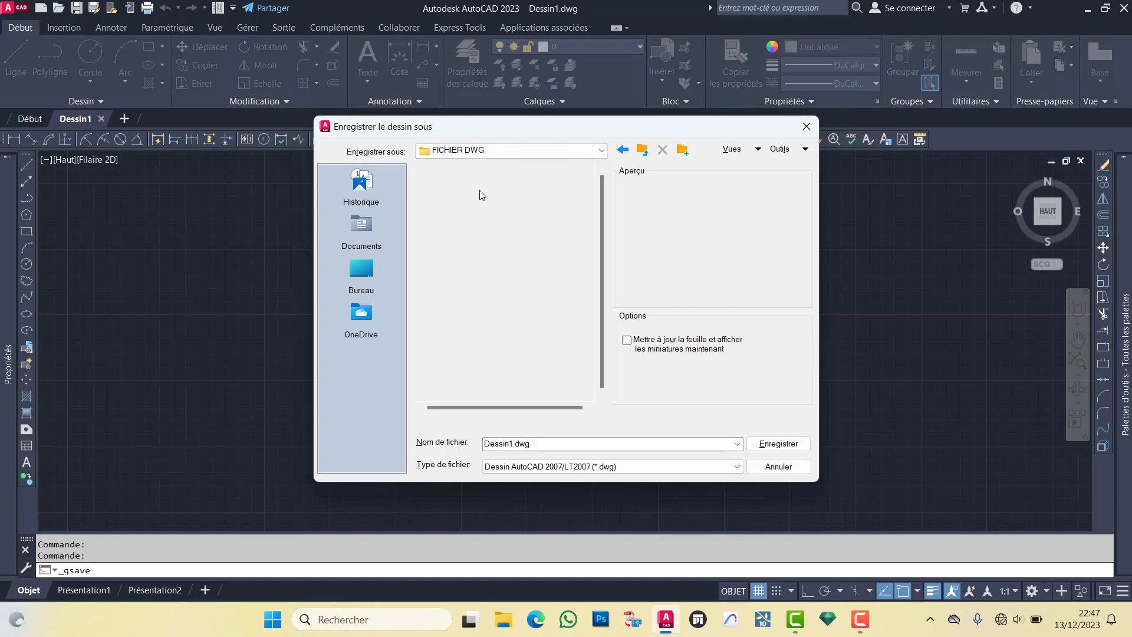
Step: Save the drawing there as PROJET R+1 DEMBELE
click(537, 444)
text(PROJET R+1)
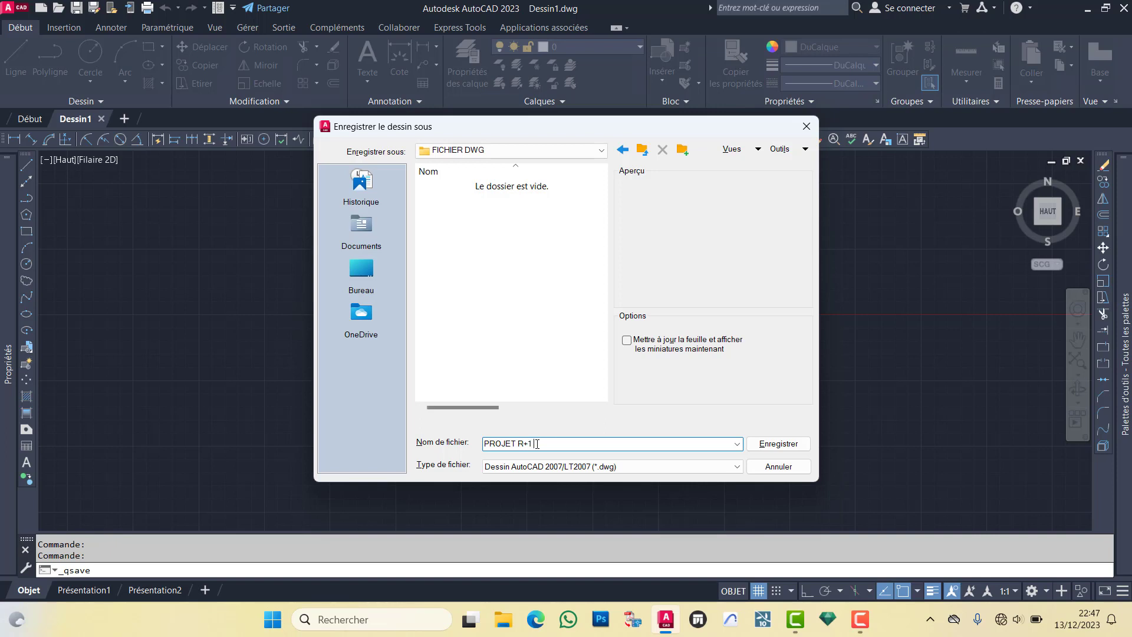
text(0)
click(770, 450)
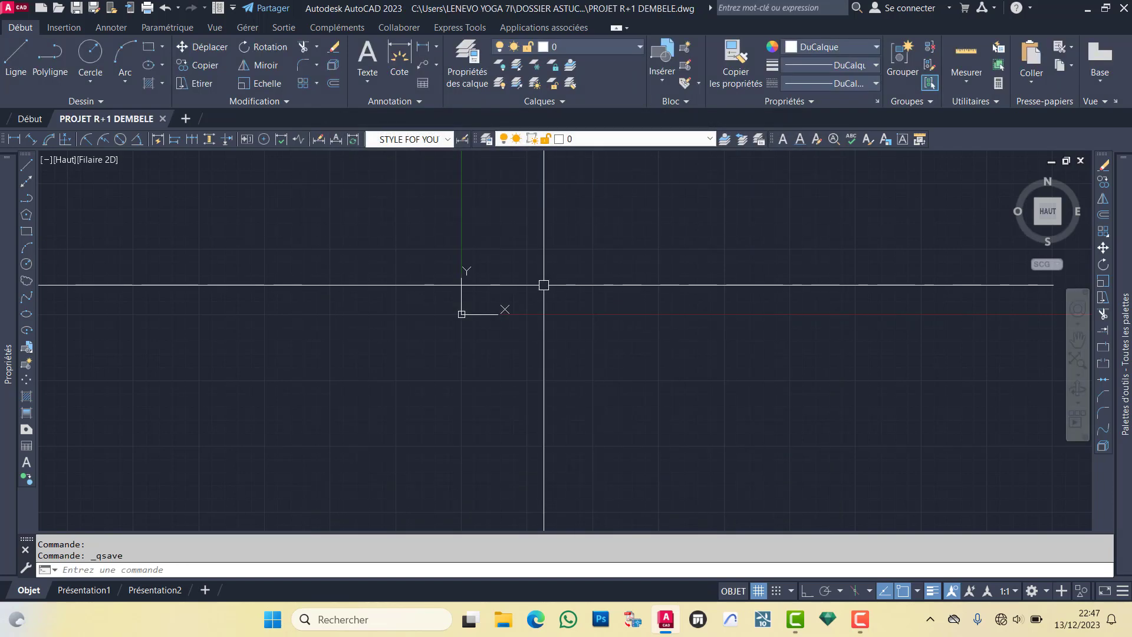
Step: Verify the template layers and STYLE FOF YOUTUB dimension style, then return to the Début page
click(593, 49)
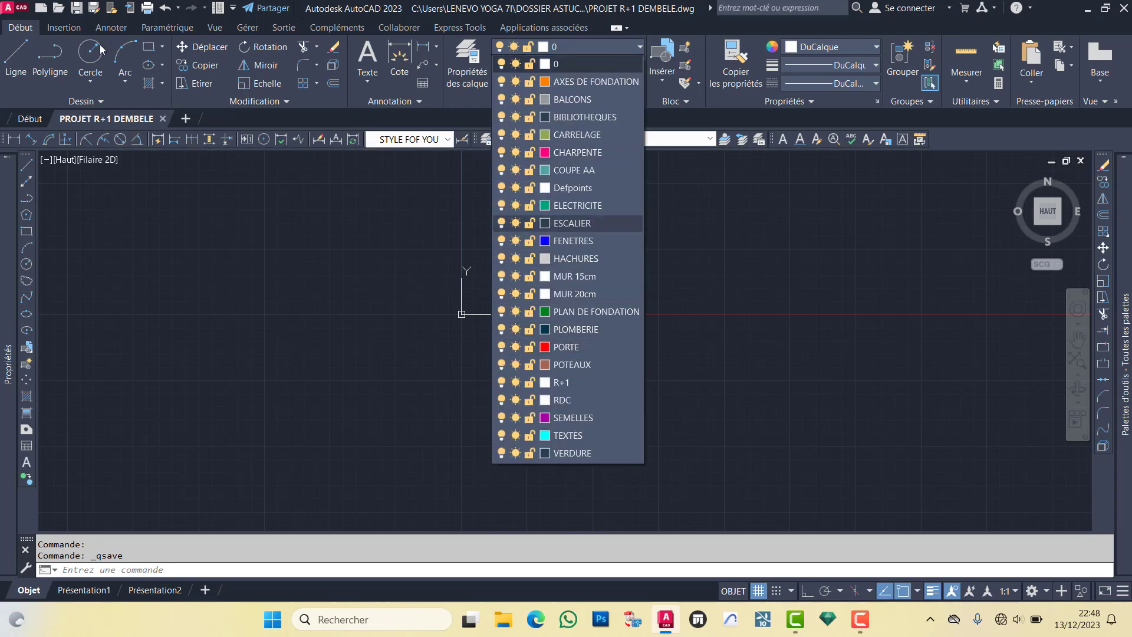
click(66, 30)
click(66, 29)
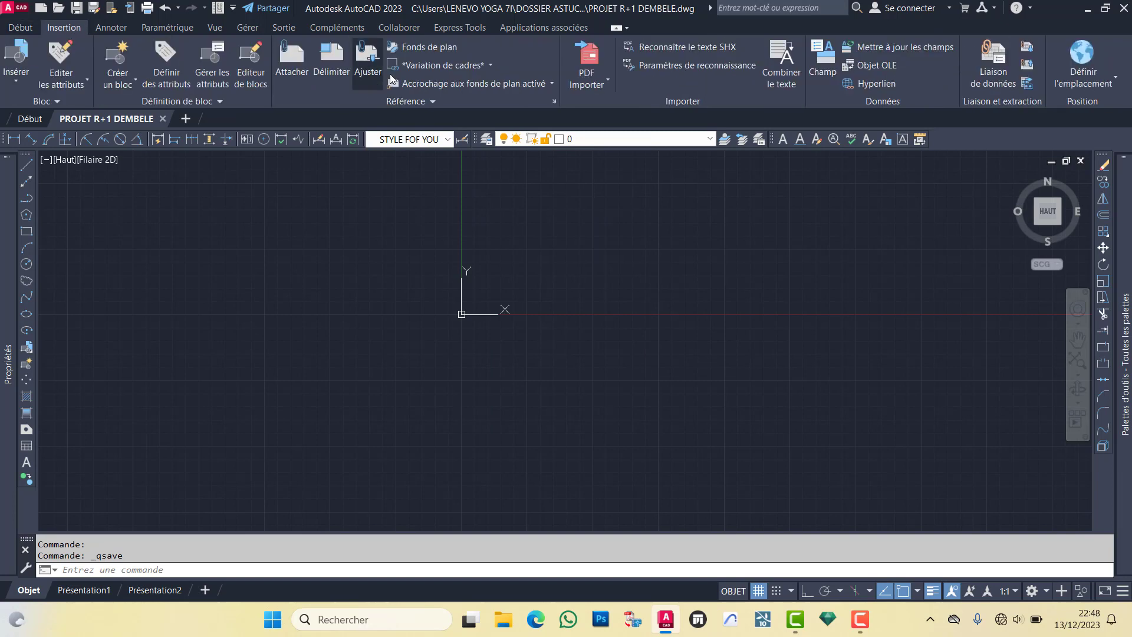
click(111, 27)
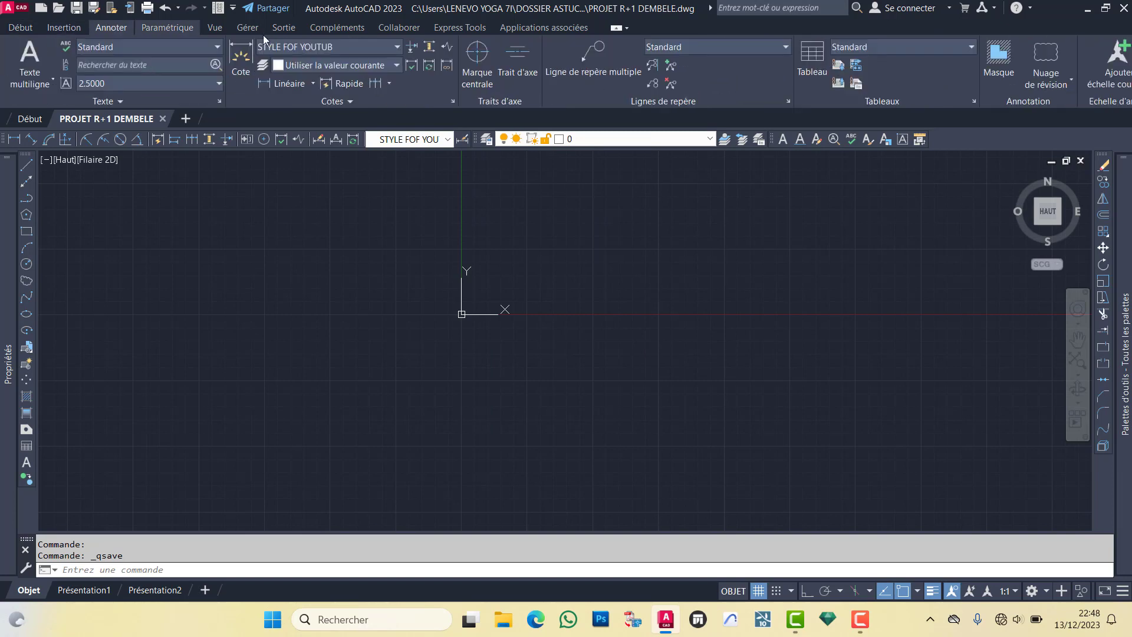
click(390, 48)
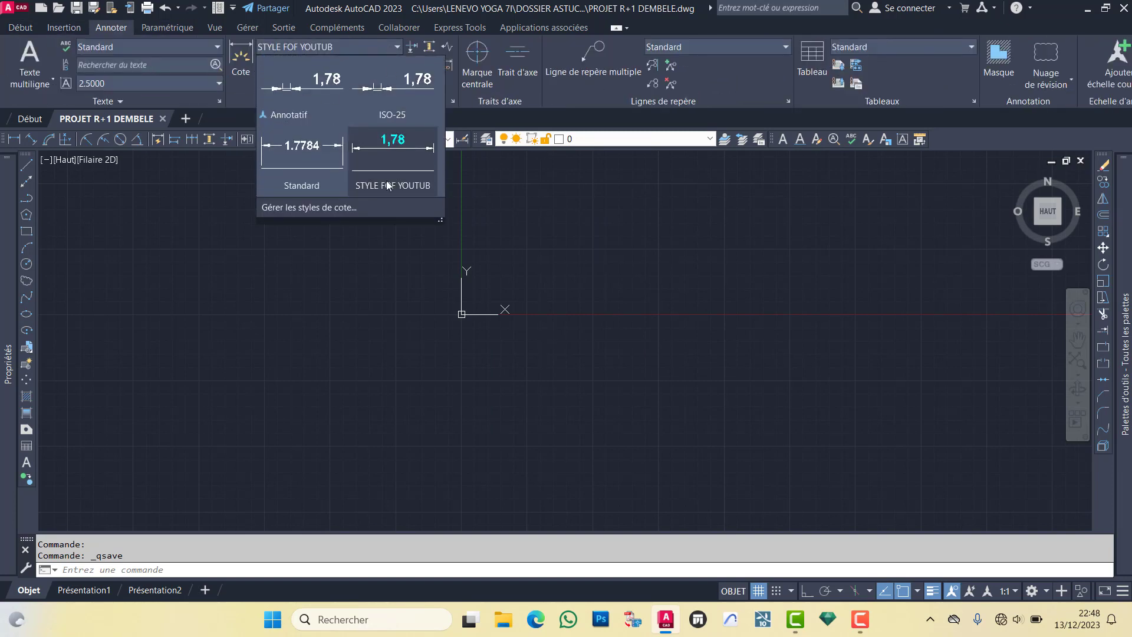
click(517, 229)
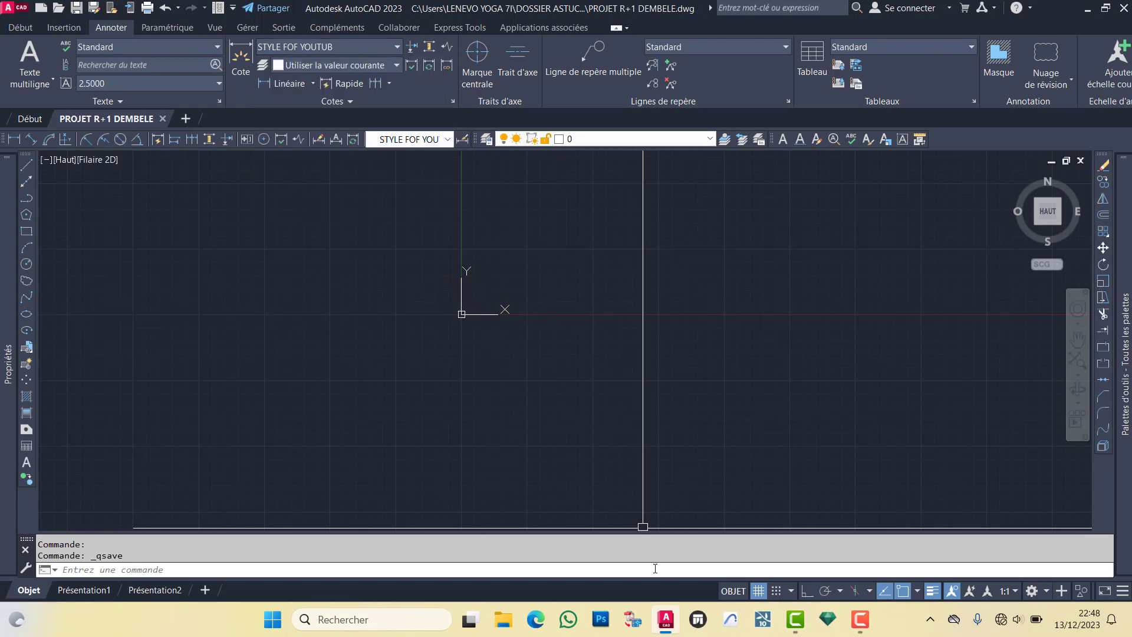
click(30, 27)
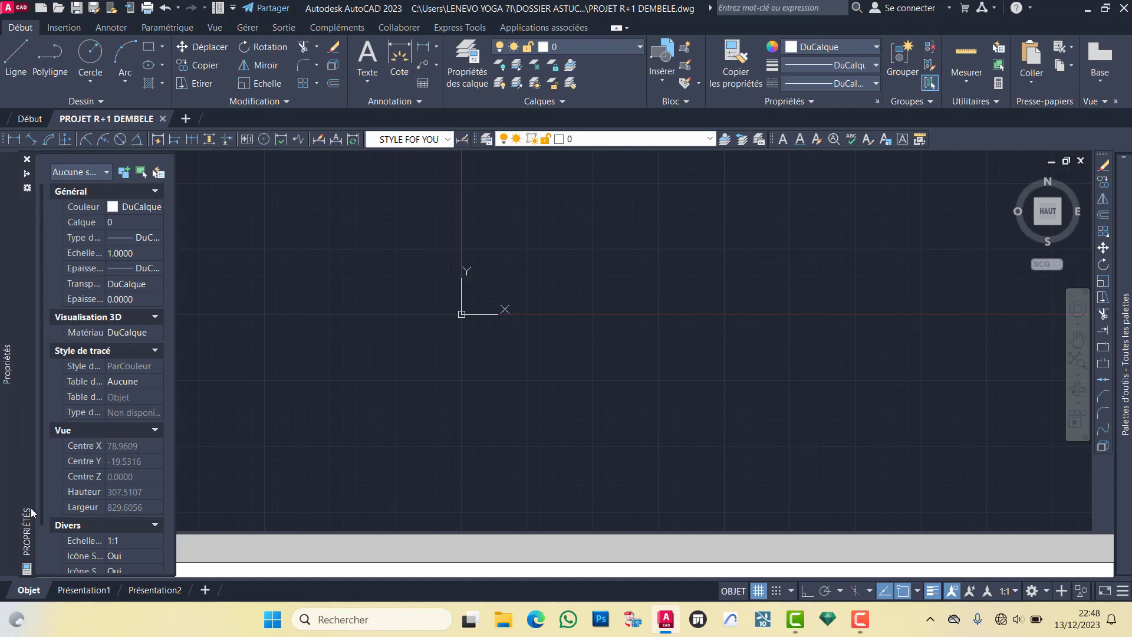
click(29, 118)
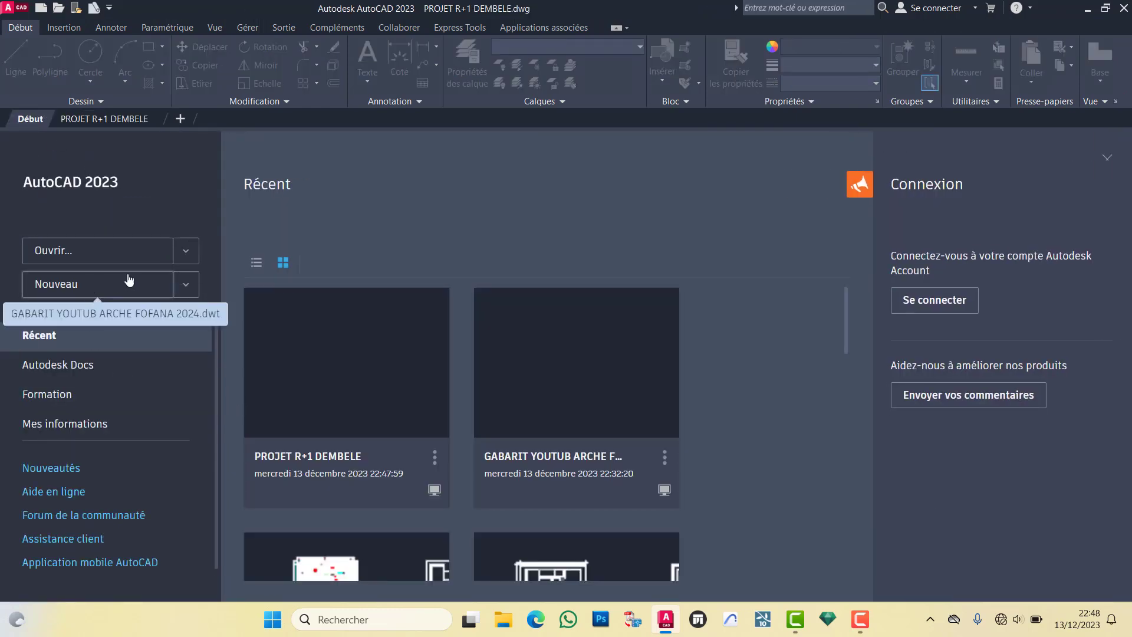
Step: Check the template list, then close the PROJET R+1 DEMBELE drawing
click(186, 285)
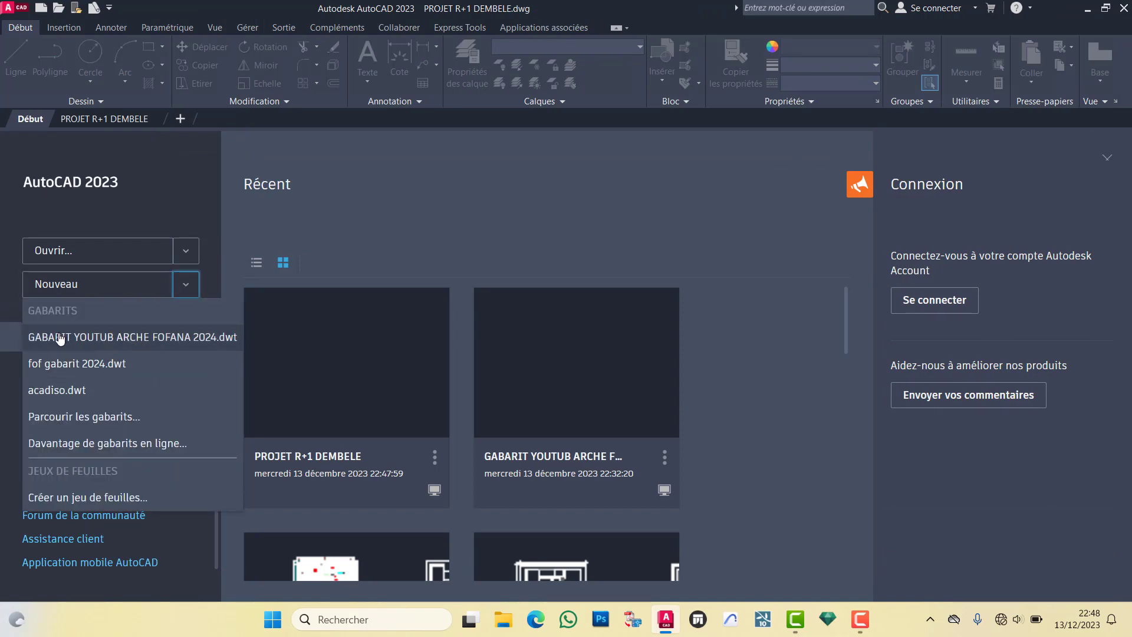
click(133, 176)
click(161, 116)
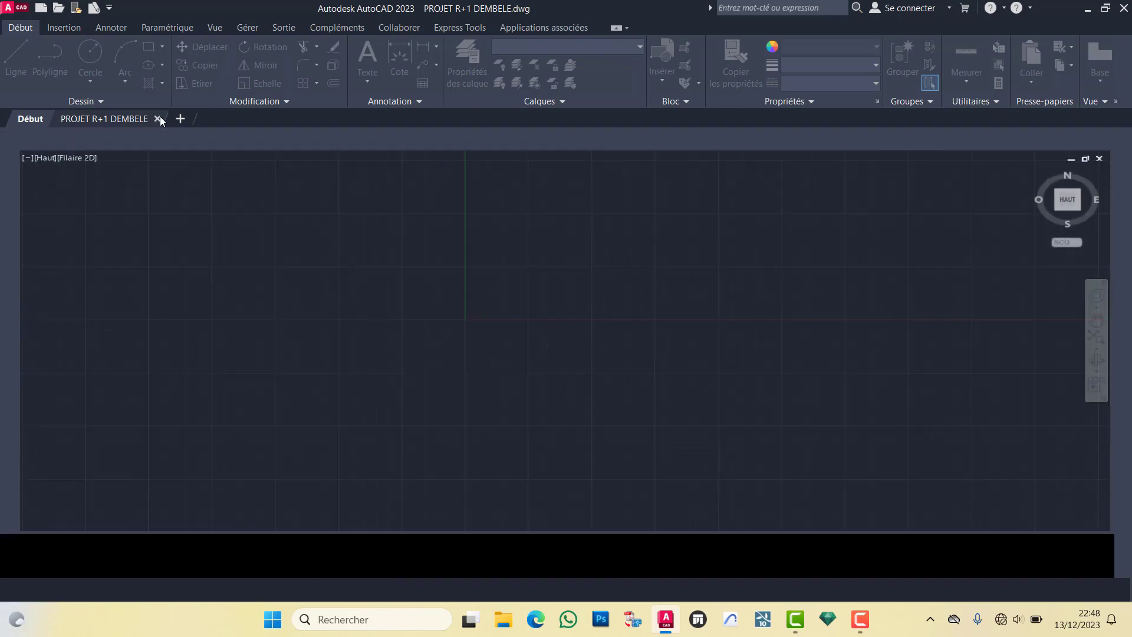
click(171, 118)
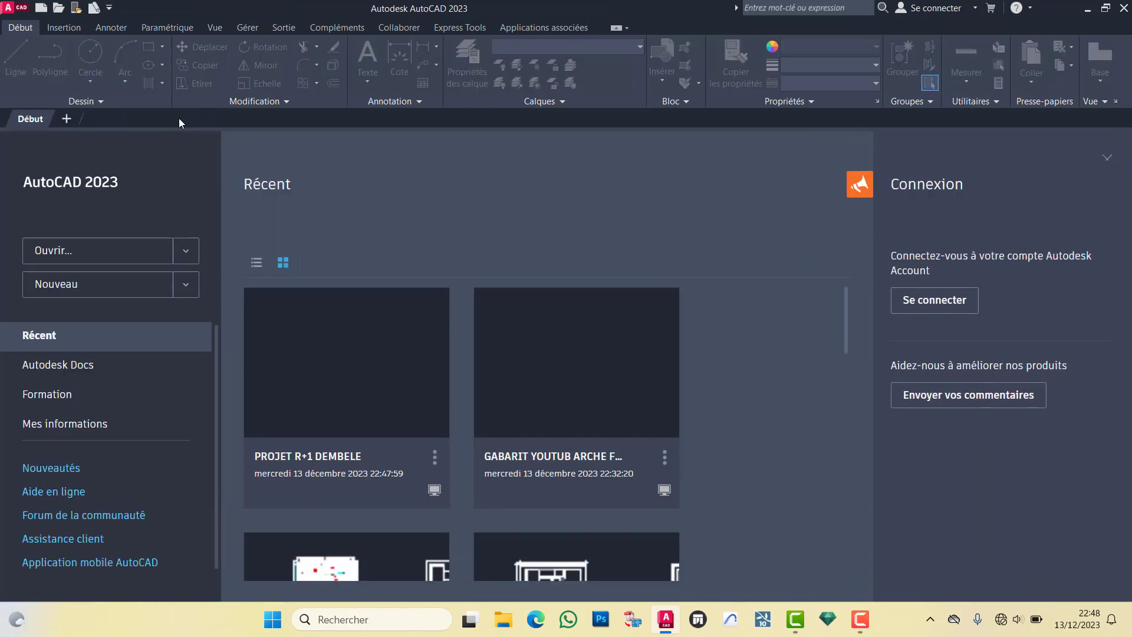
Step: Start new drawing Dessin2 and confirm it has template layers such as MUR 15cm
click(67, 119)
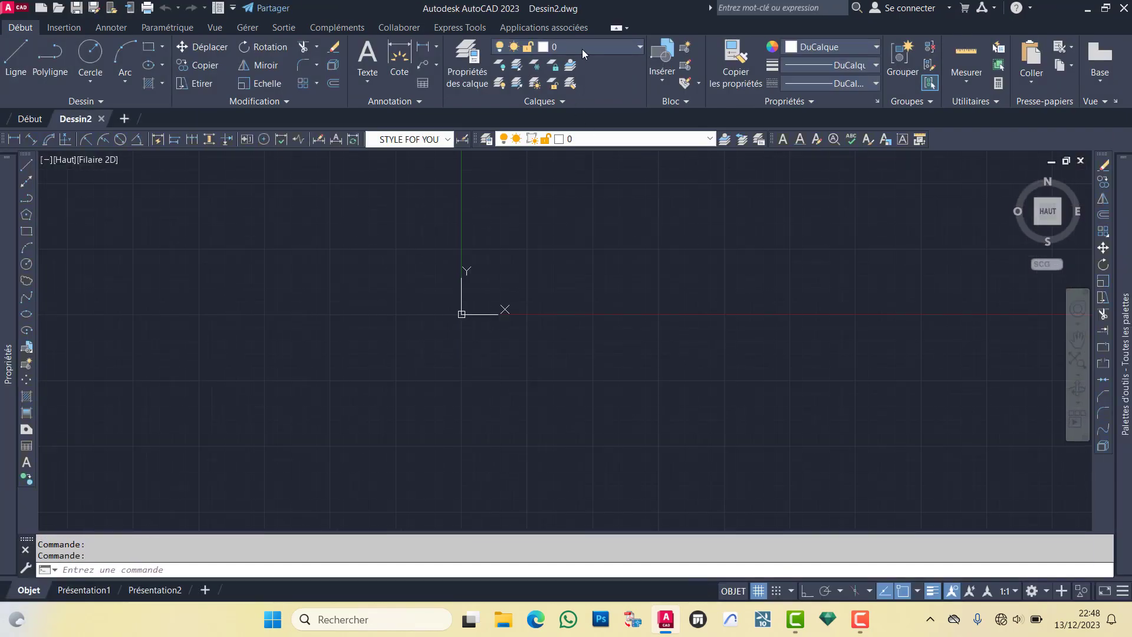
click(585, 45)
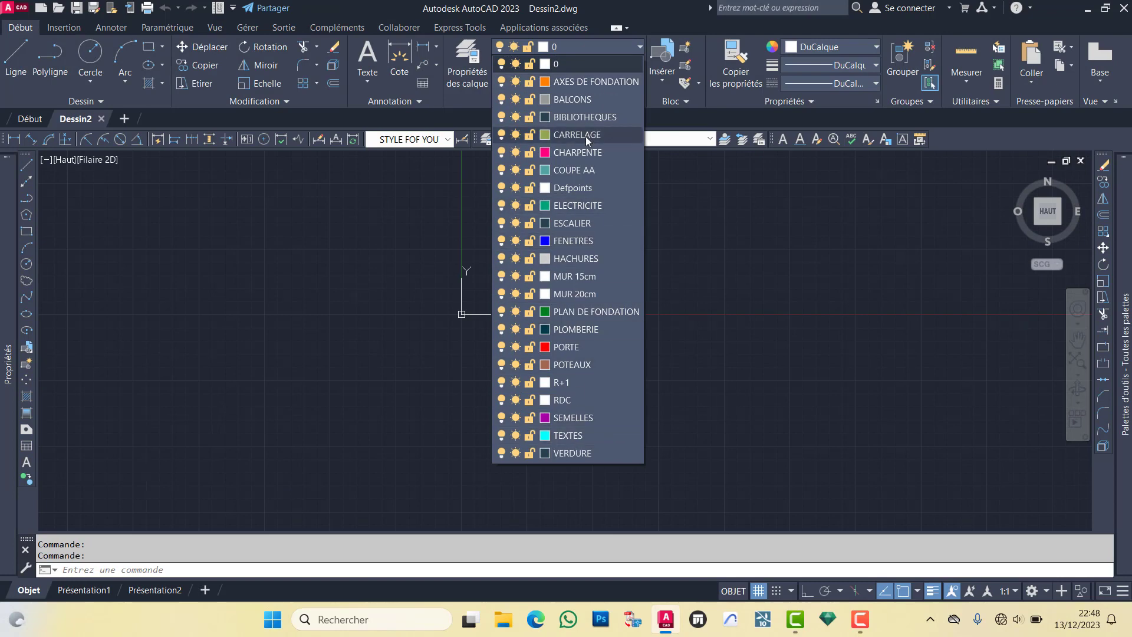
click(278, 253)
click(412, 232)
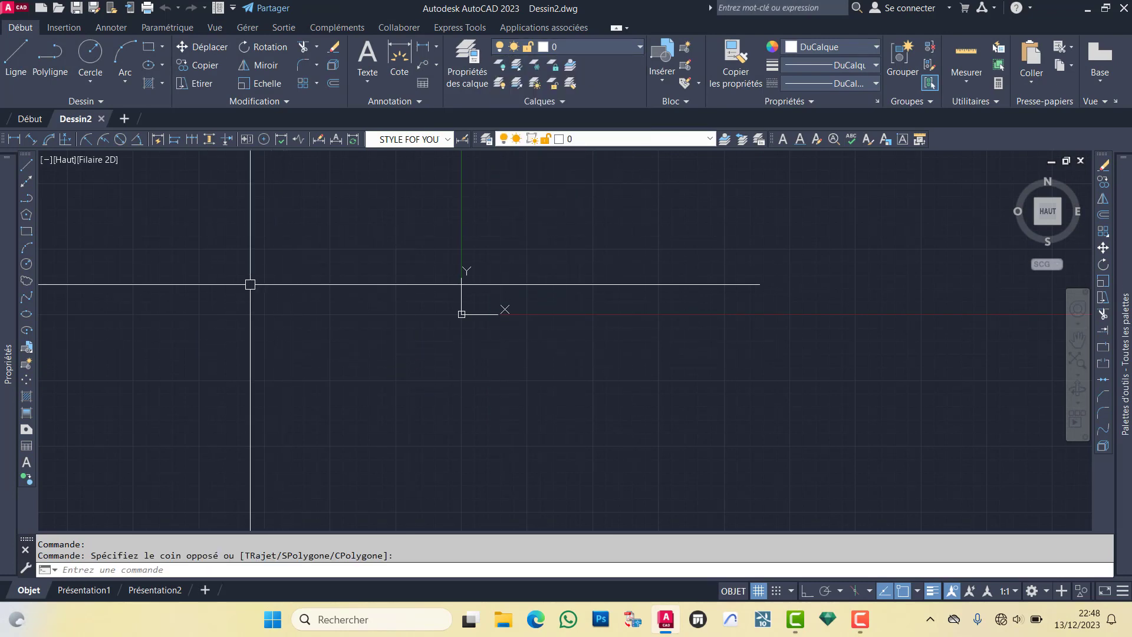
click(25, 118)
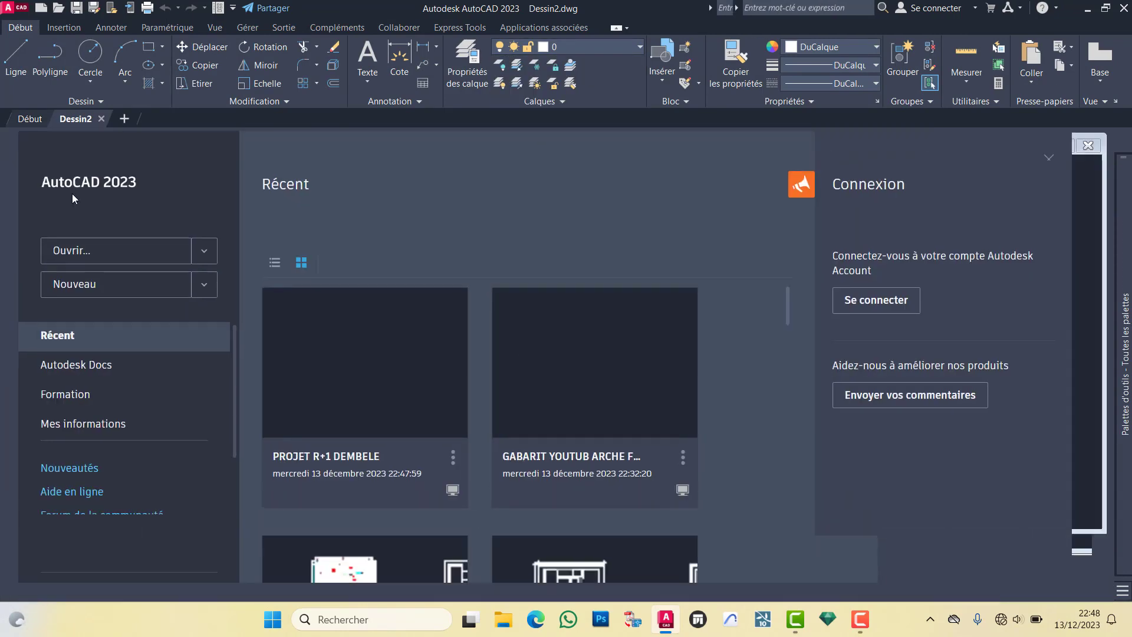
click(186, 287)
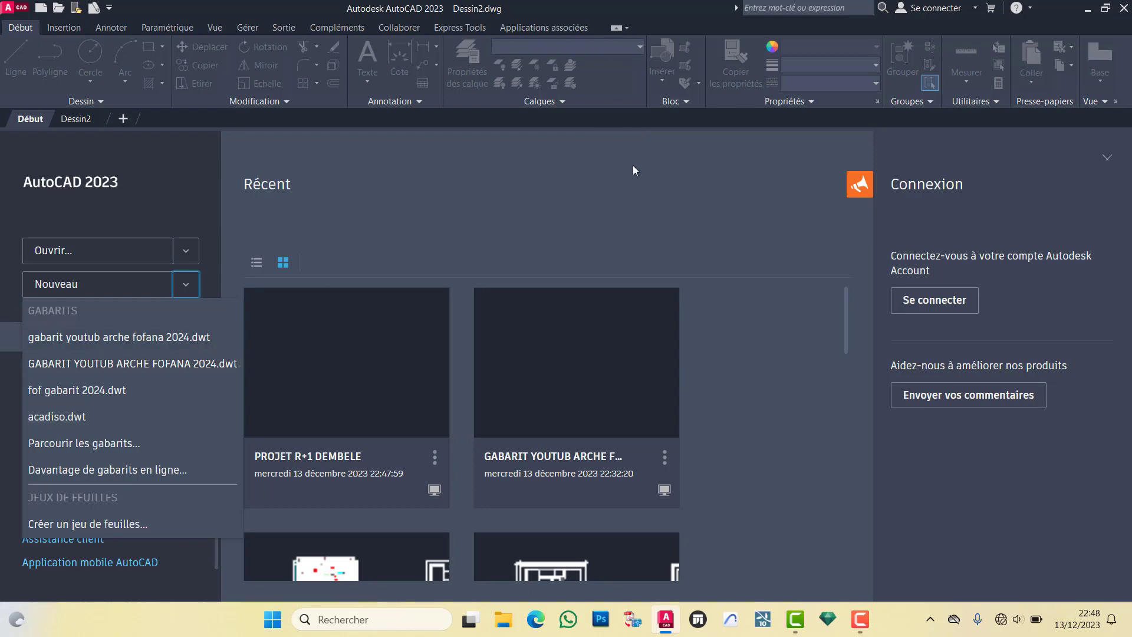
click(1006, 31)
scroll(535, 357, down, 3)
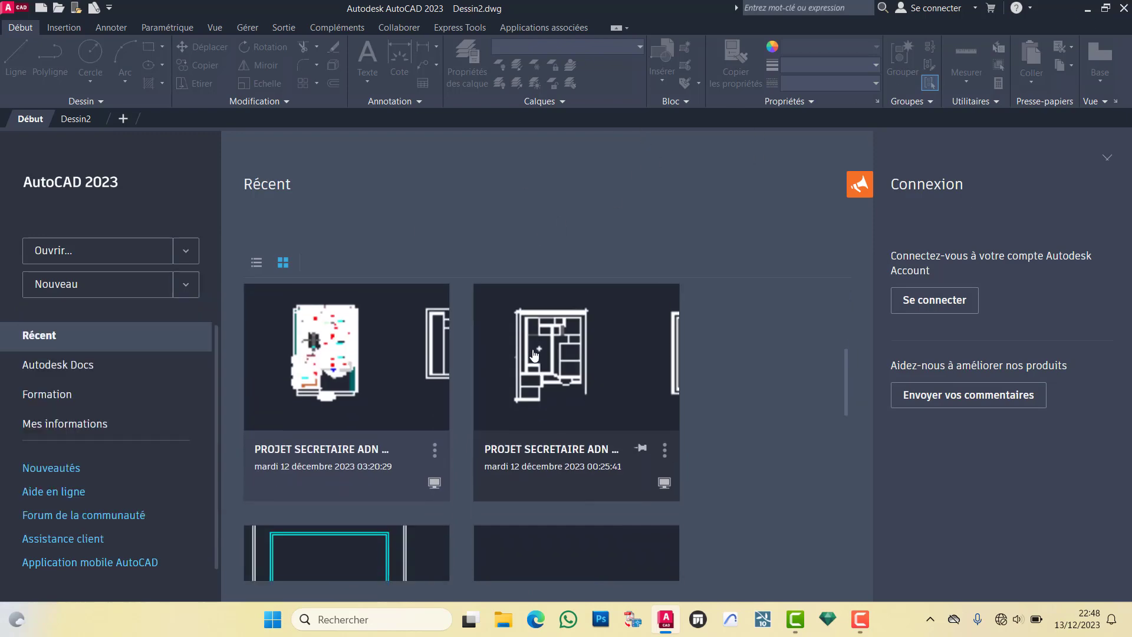
scroll(534, 356, down, 2)
scroll(534, 358, down, 3)
scroll(537, 368, down, 3)
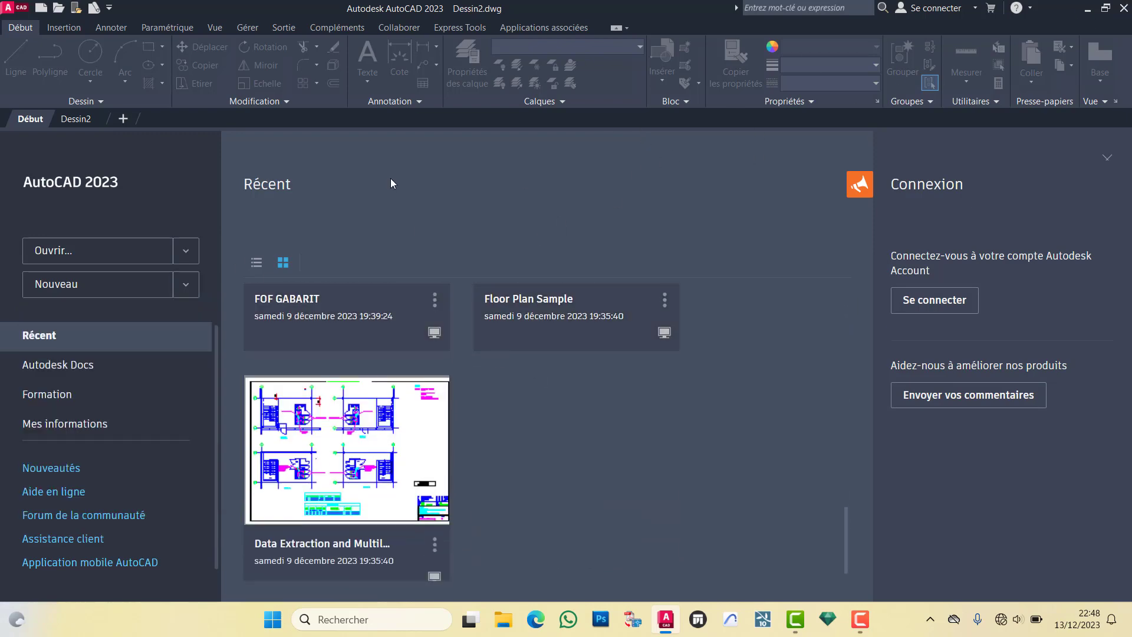